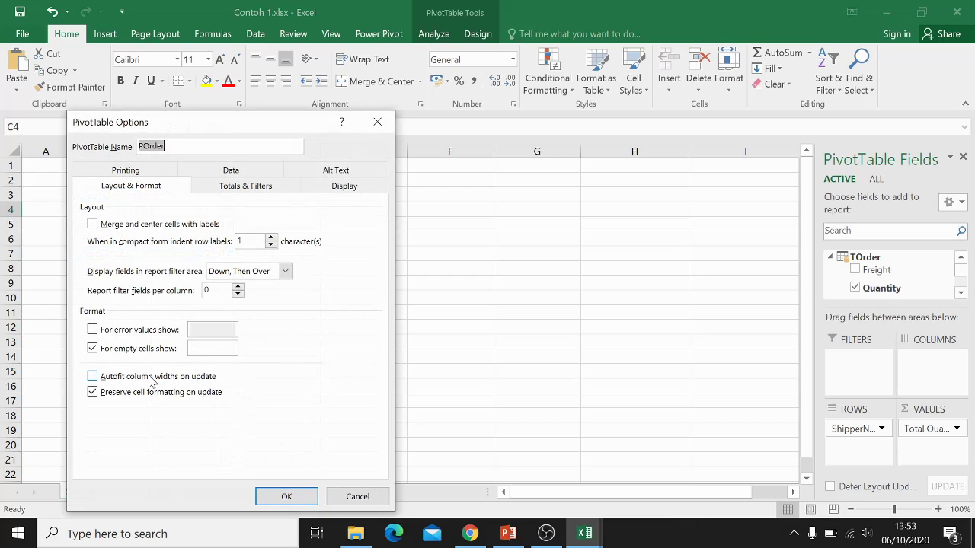
# Step: Turn off autofitting column widths on update in the POrder PivotTable options and apply the settings
pyautogui.moveTo(151, 380); pyautogui.dragTo(121, 384)
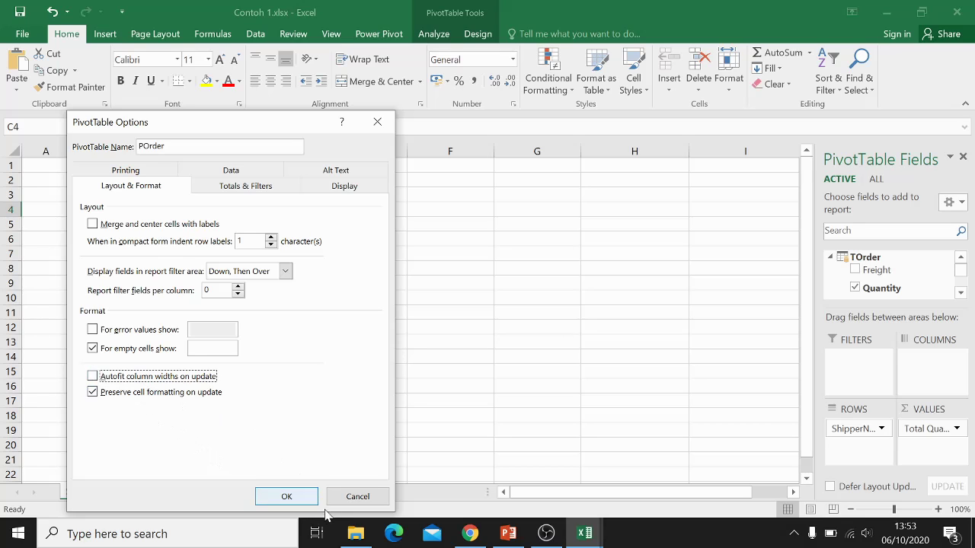
pyautogui.click(298, 499)
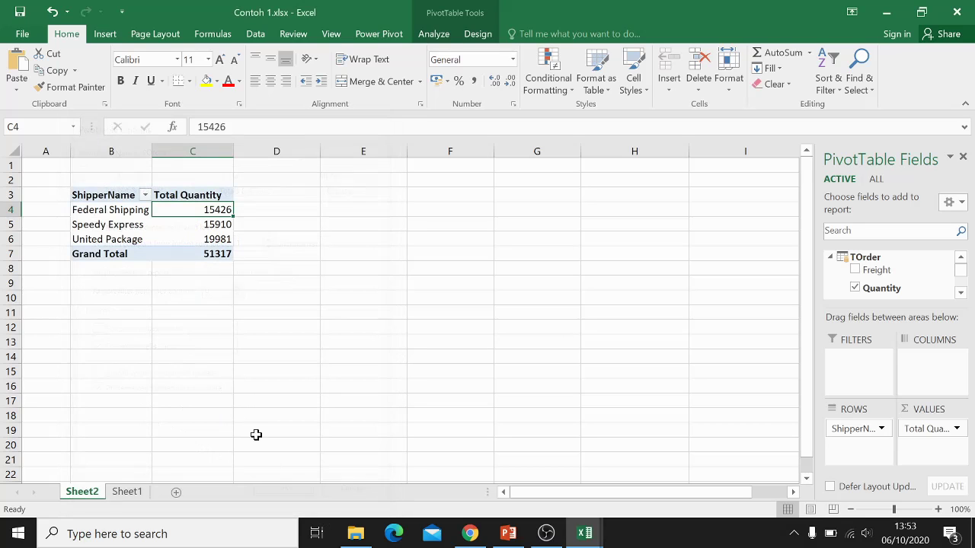
# Step: Format the Total Quantity values as Number with 0 decimal places and a thousands separator
pyautogui.rightClick(211, 212)
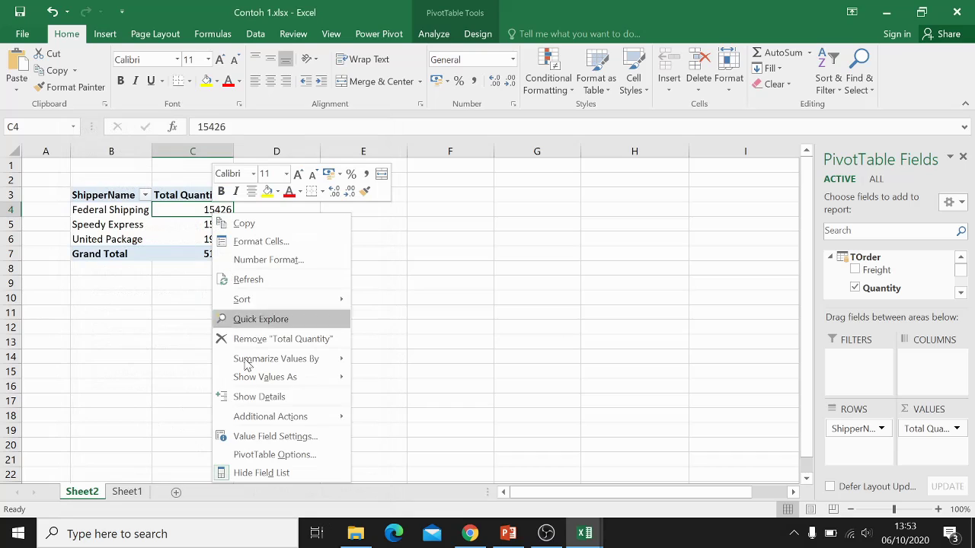
pyautogui.click(260, 440)
pyautogui.click(174, 500)
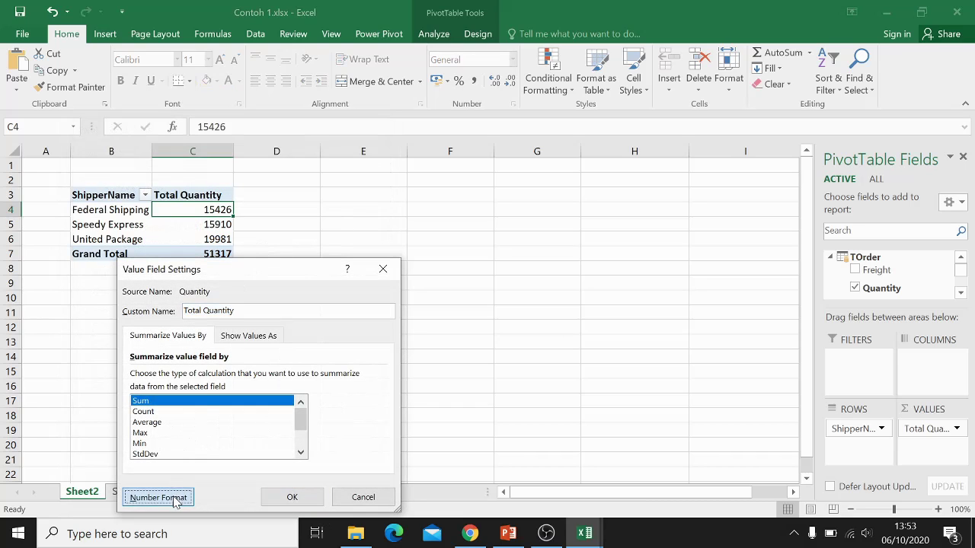
pyautogui.click(102, 223)
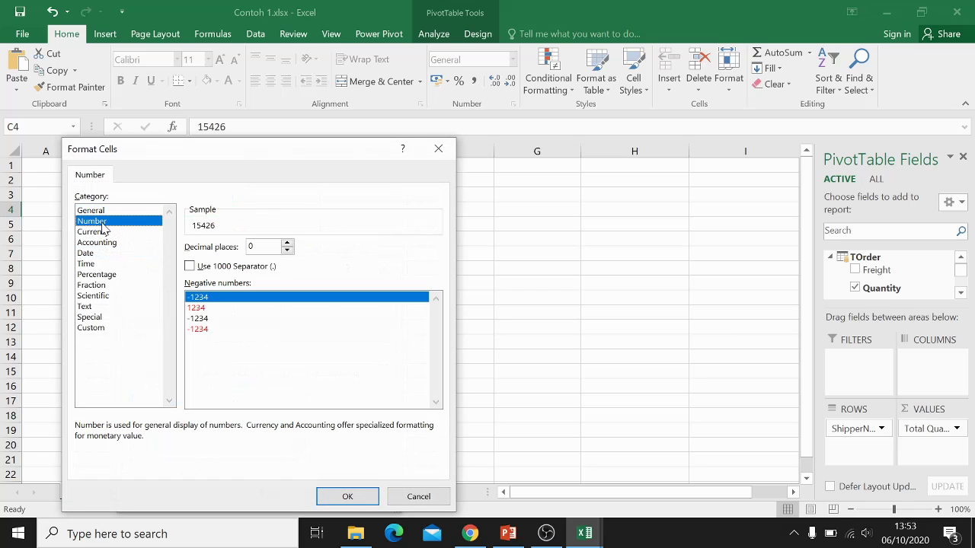
pyautogui.click(191, 267)
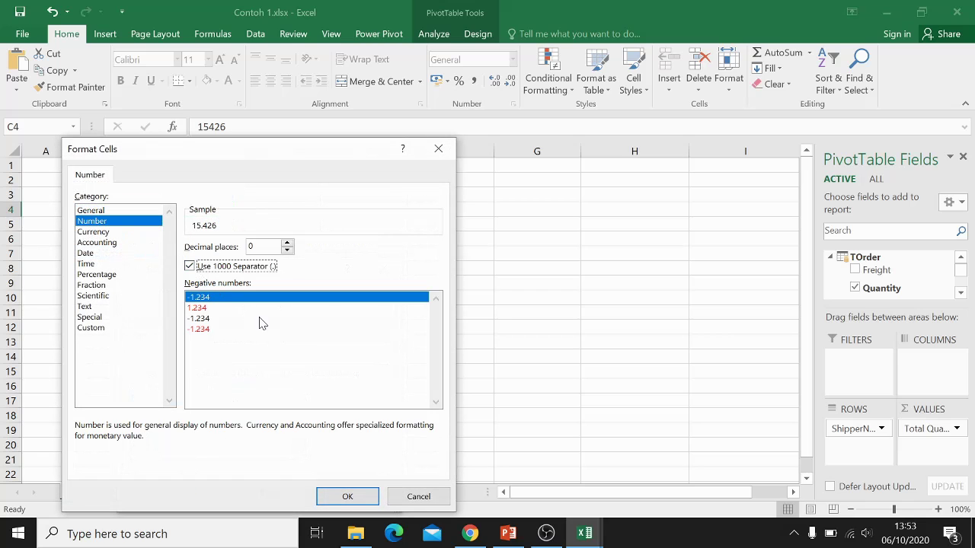
pyautogui.click(348, 496)
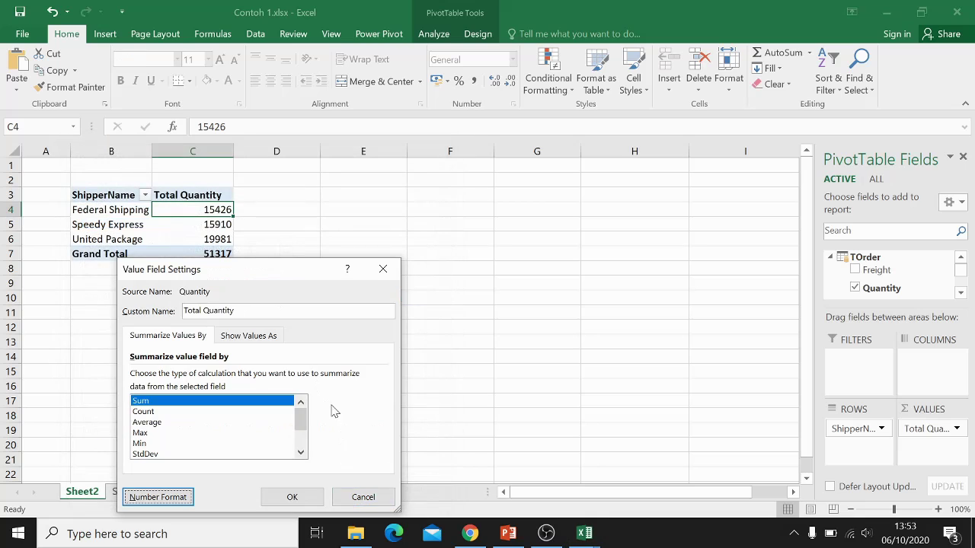
pyautogui.click(292, 497)
pyautogui.click(300, 236)
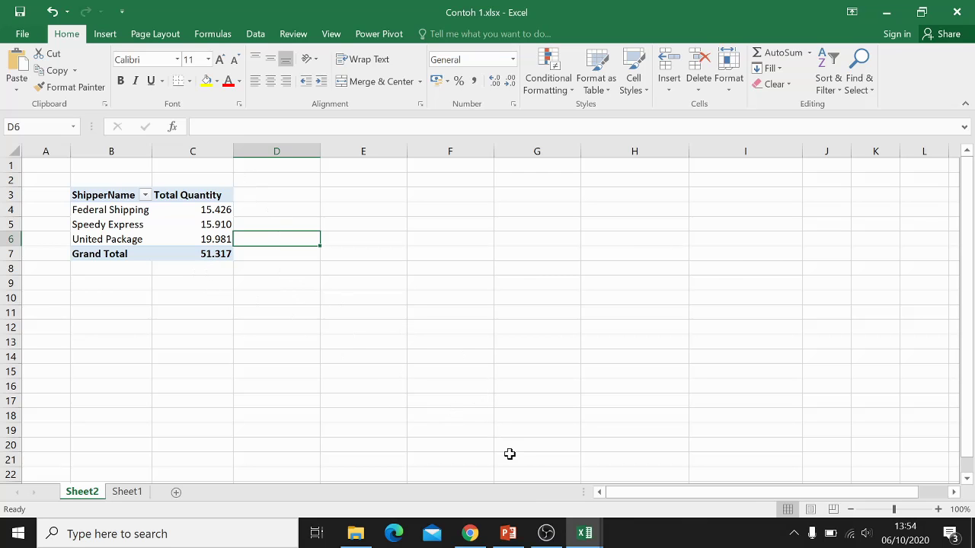
# Step: Check the Studi Kasus slide in PowerPoint for the required data sources and return to the Power Pivot window of Contoh 1.xlsx
pyautogui.click(584, 533)
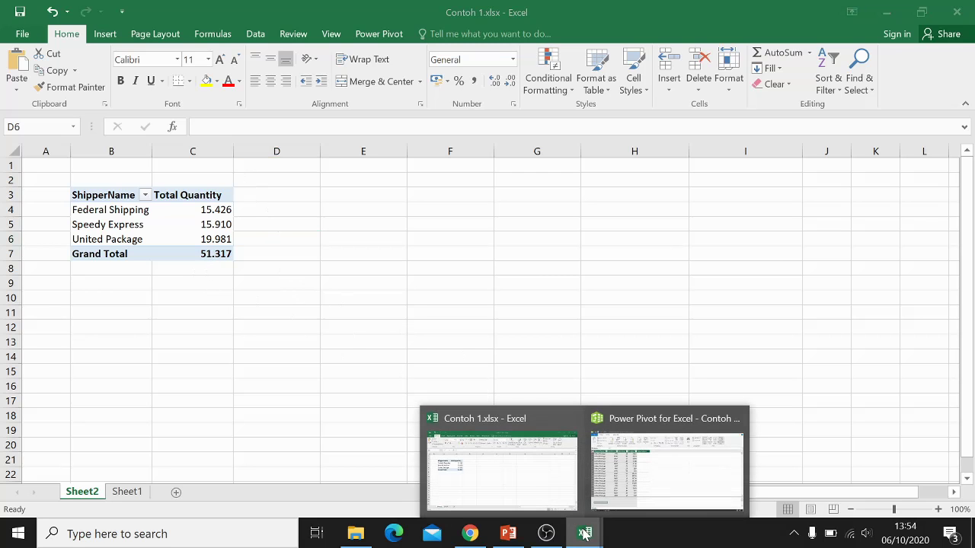
pyautogui.click(647, 466)
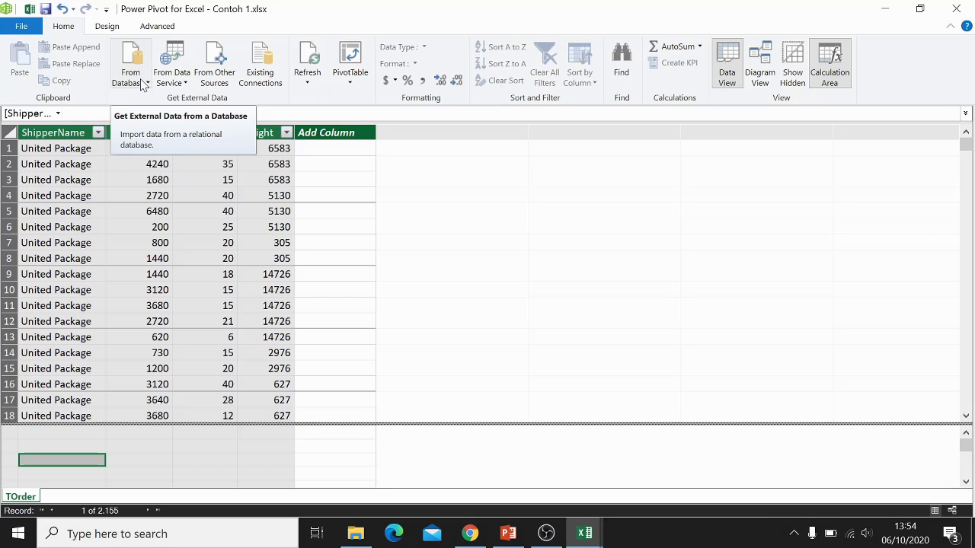
pyautogui.hotkey('alt', 'Tab')
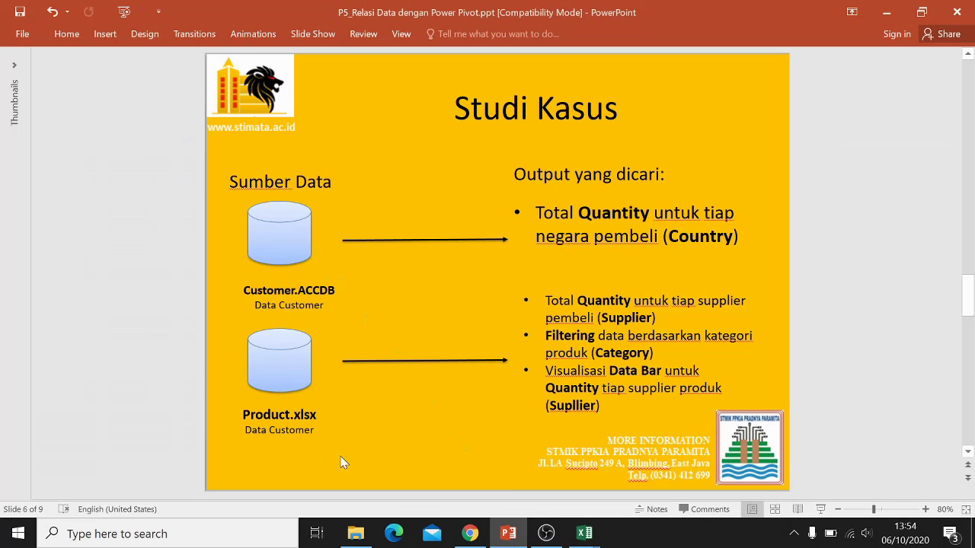
pyautogui.click(584, 533)
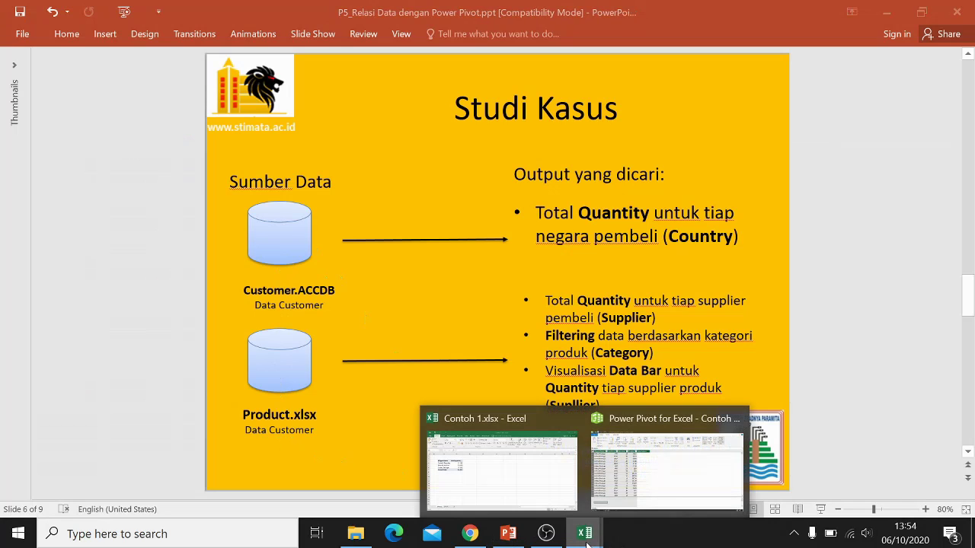
pyautogui.click(611, 484)
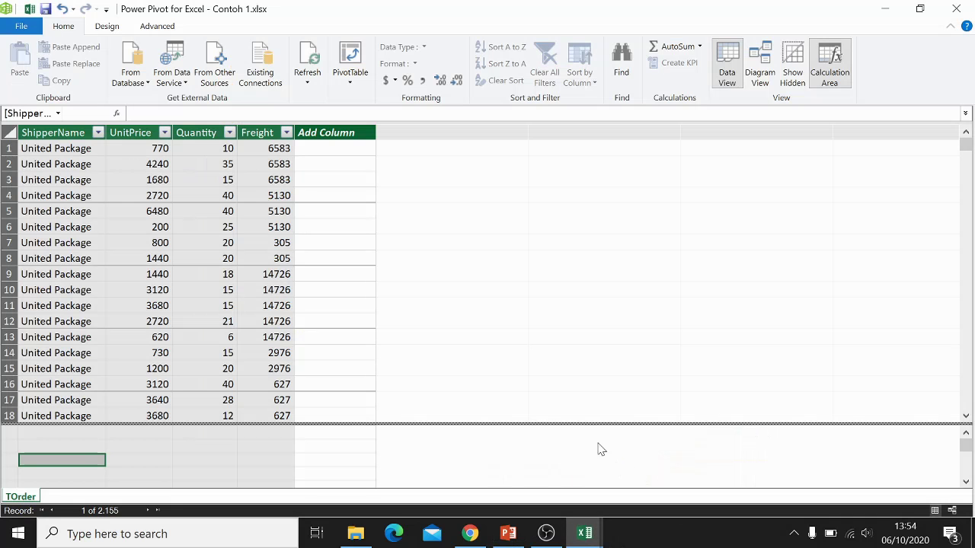
# Step: Set up an Access data import from Customer.accdb in the Sumber Data\Data folder, leave the logon fields empty, and test the connection
pyautogui.click(133, 83)
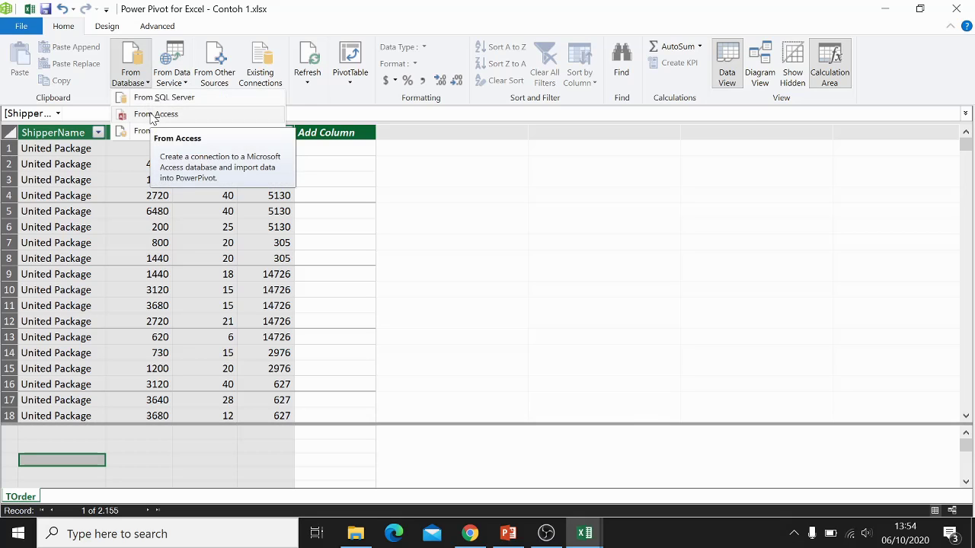
pyautogui.click(152, 114)
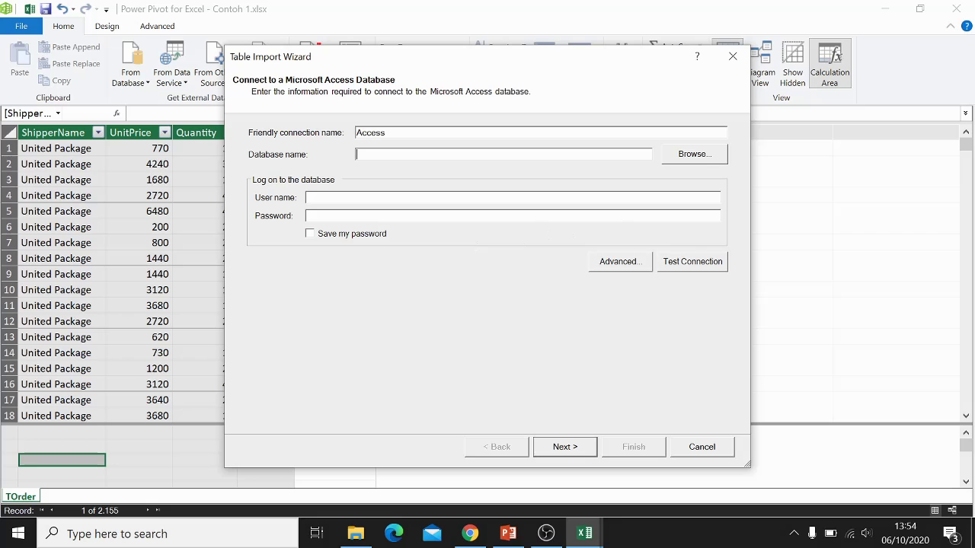
pyautogui.click(694, 155)
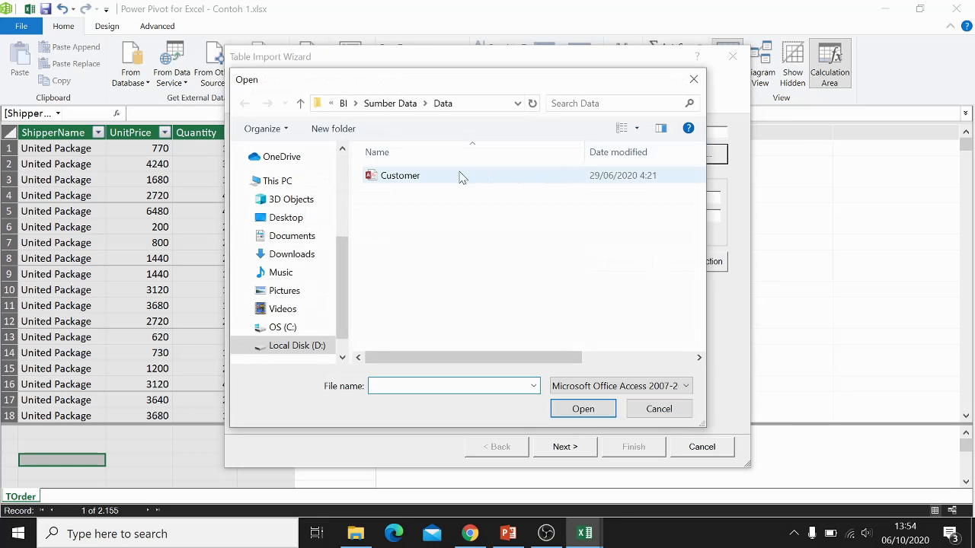
pyautogui.click(419, 176)
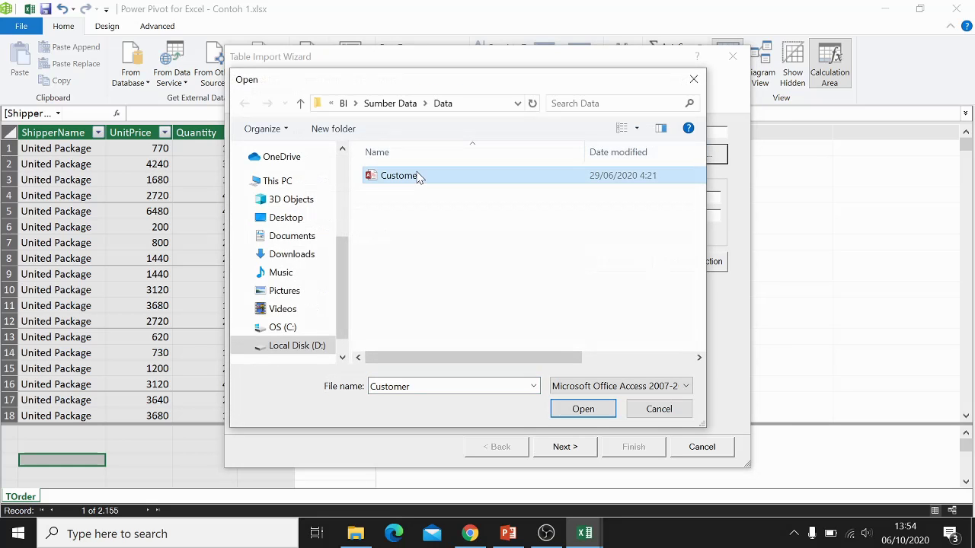
pyautogui.click(590, 410)
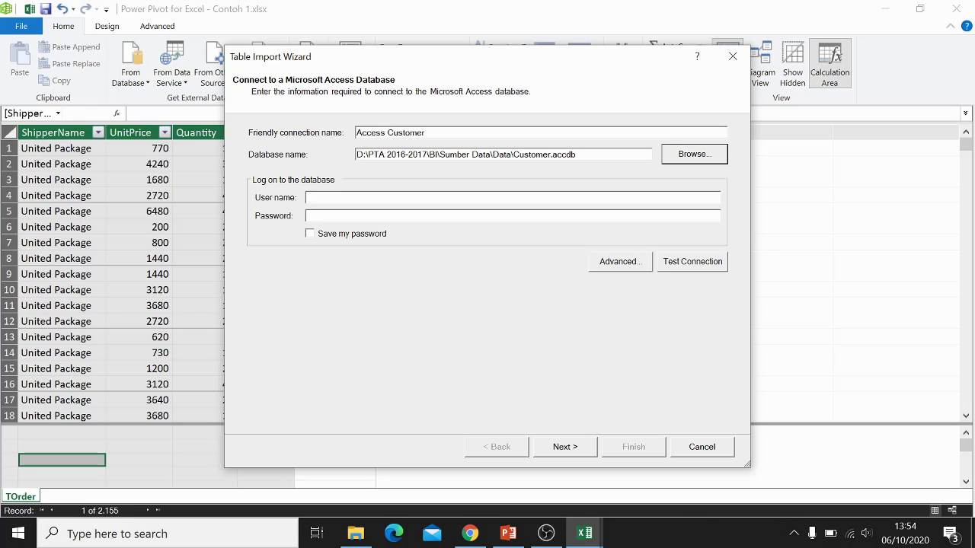
pyautogui.click(308, 198)
pyautogui.click(696, 264)
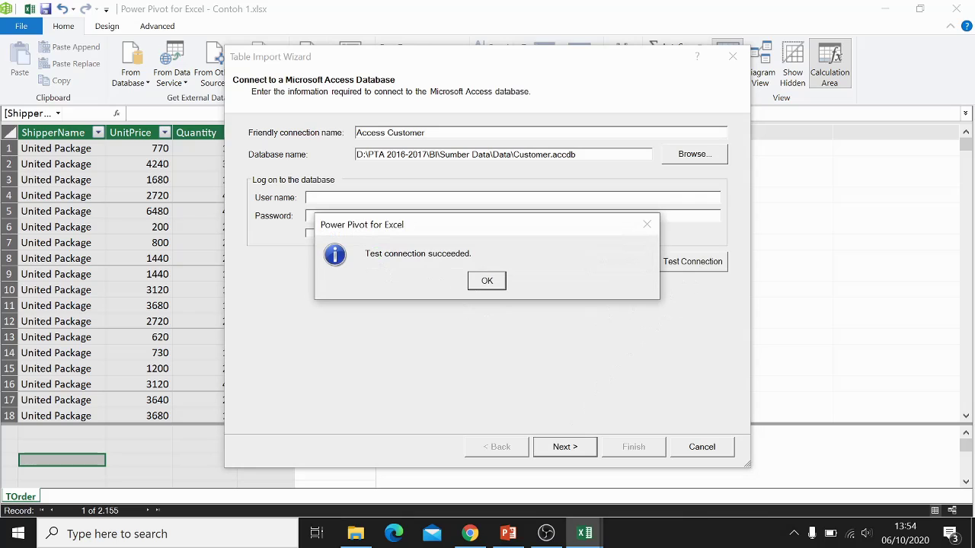
pyautogui.click(486, 282)
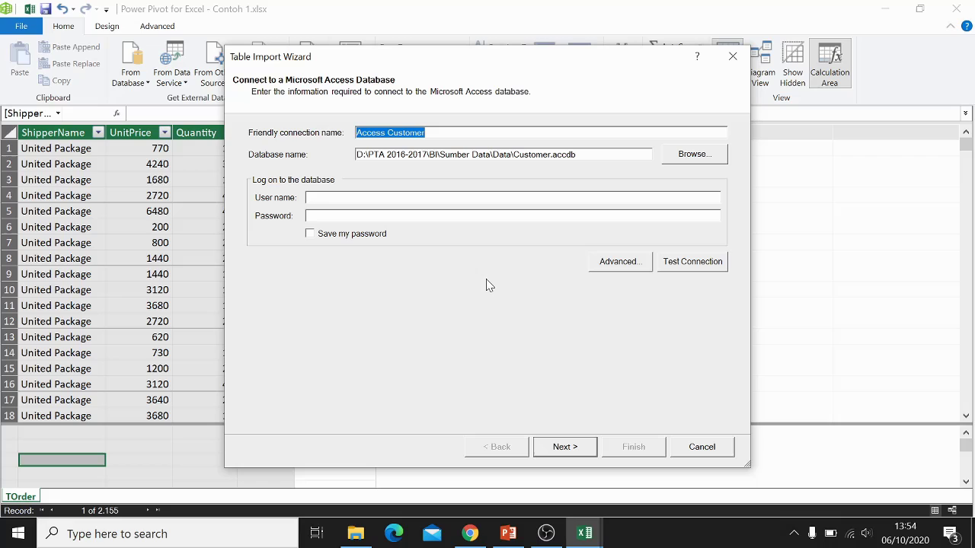
# Step: Import the Customer table from the database's table list, previewing it with widened CustomerID and CustomerName columns before finishing
pyautogui.click(564, 447)
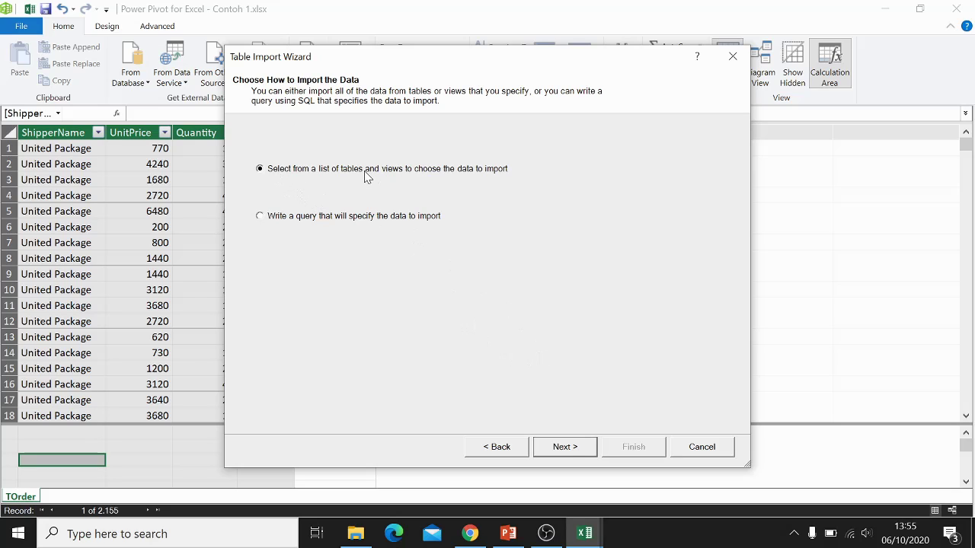
pyautogui.click(565, 446)
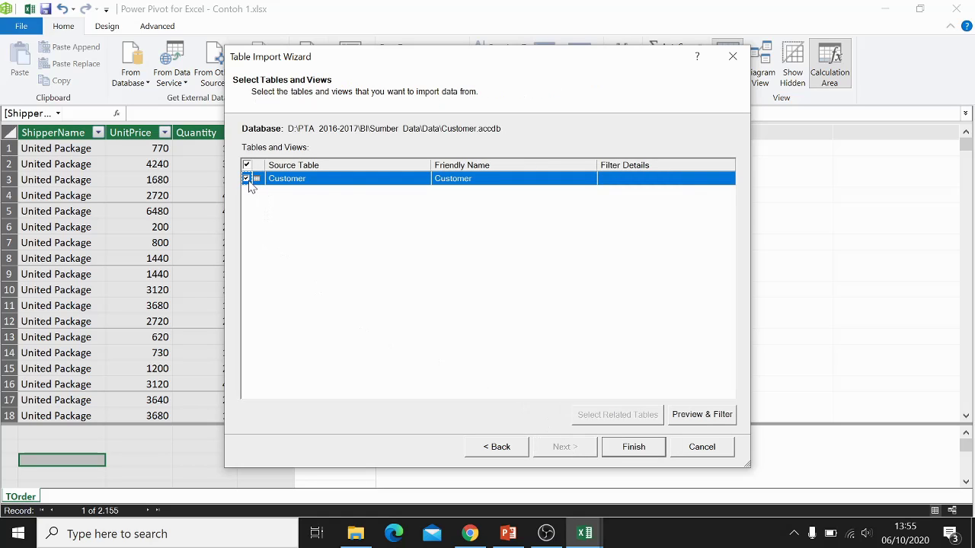
pyautogui.click(704, 418)
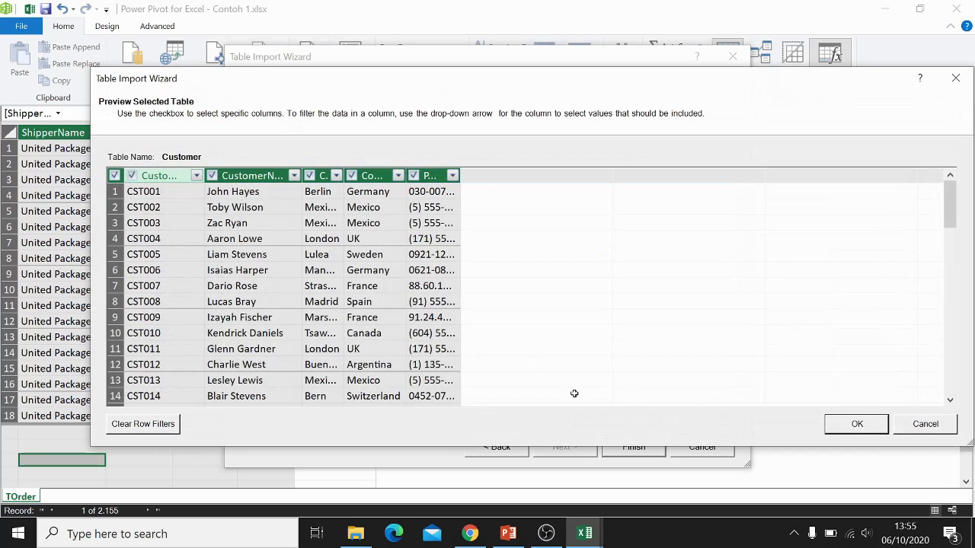
pyautogui.scroll(-1, 186, 255)
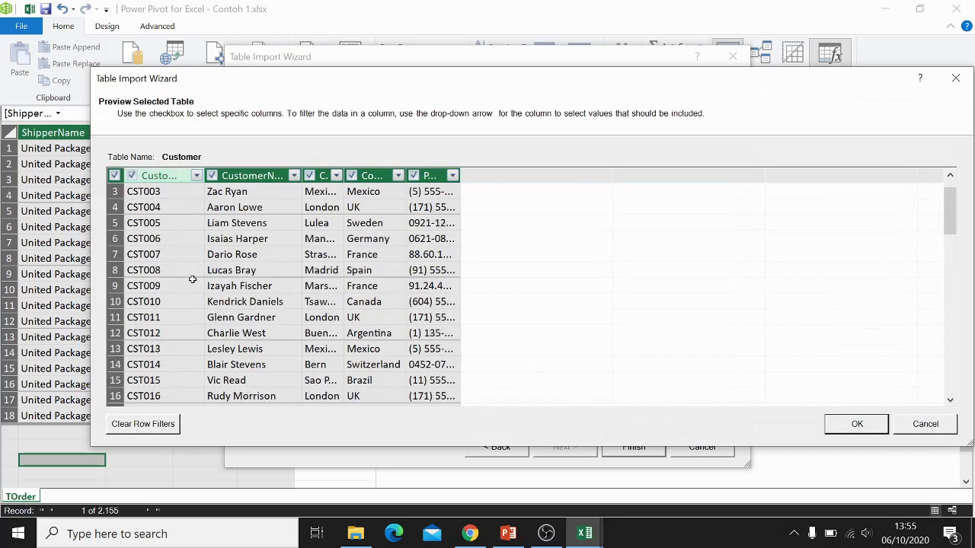
pyautogui.scroll(1, 192, 274)
pyautogui.moveTo(204, 176); pyautogui.dragTo(237, 180)
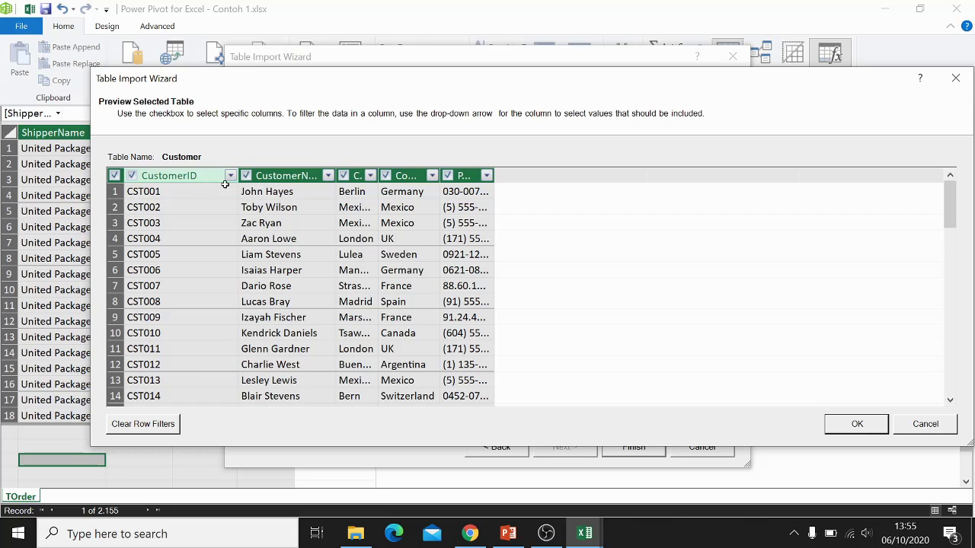
pyautogui.moveTo(336, 175); pyautogui.dragTo(390, 175)
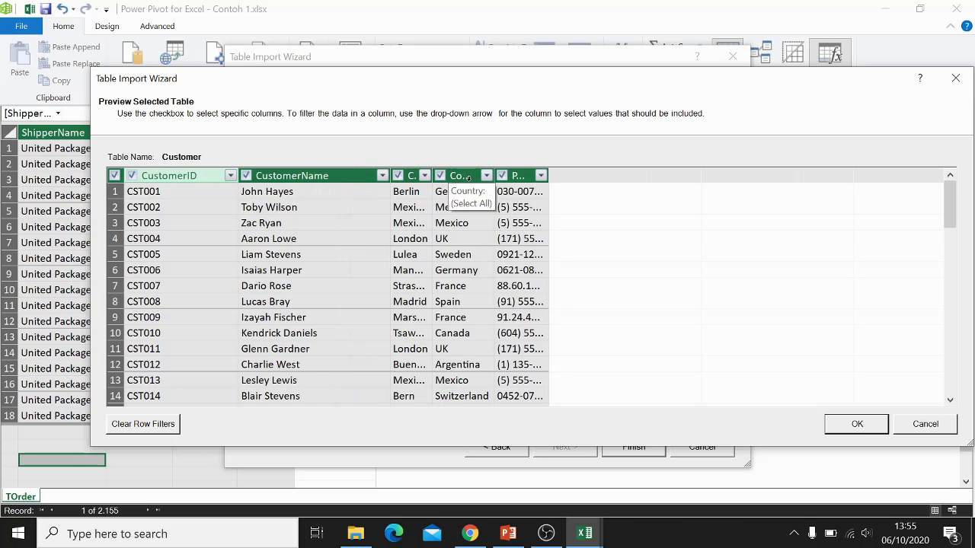
pyautogui.click(851, 425)
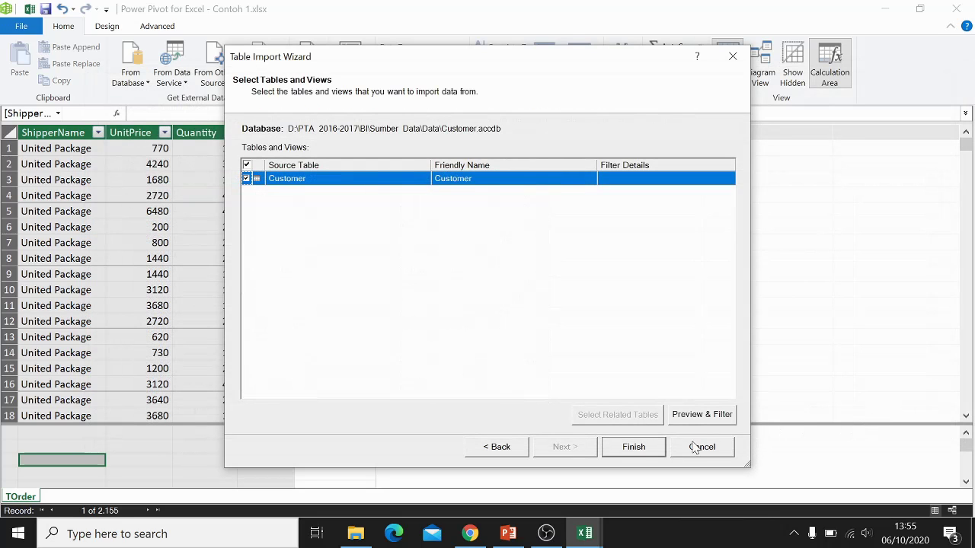
pyautogui.click(651, 450)
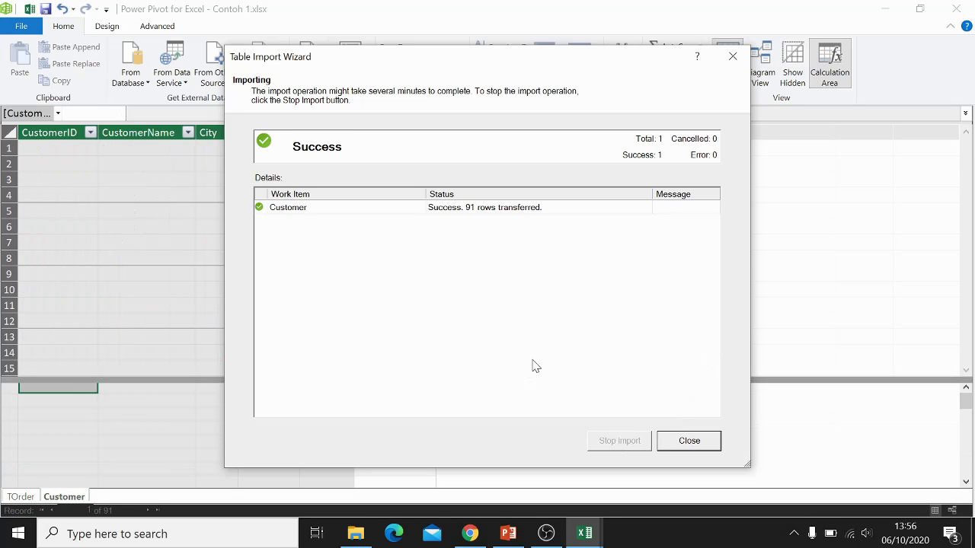
pyautogui.press('Return')
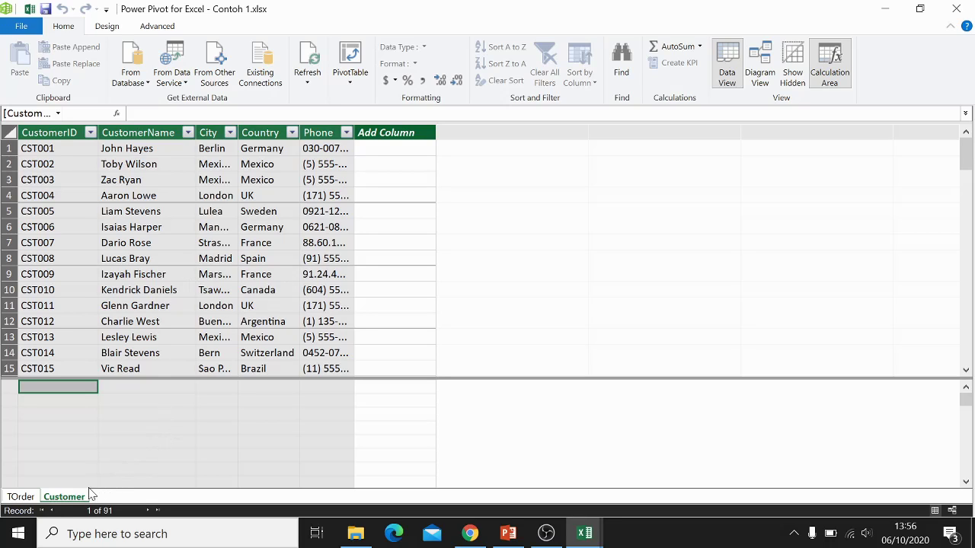
# Step: Rename the imported Customer table as TbCustomer
pyautogui.rightClick(57, 506)
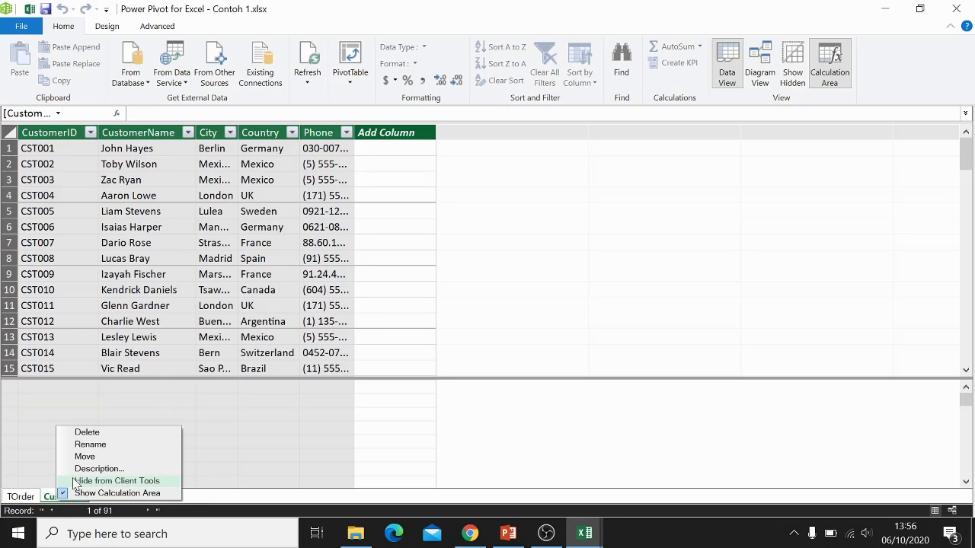
pyautogui.click(84, 444)
pyautogui.press('Return')
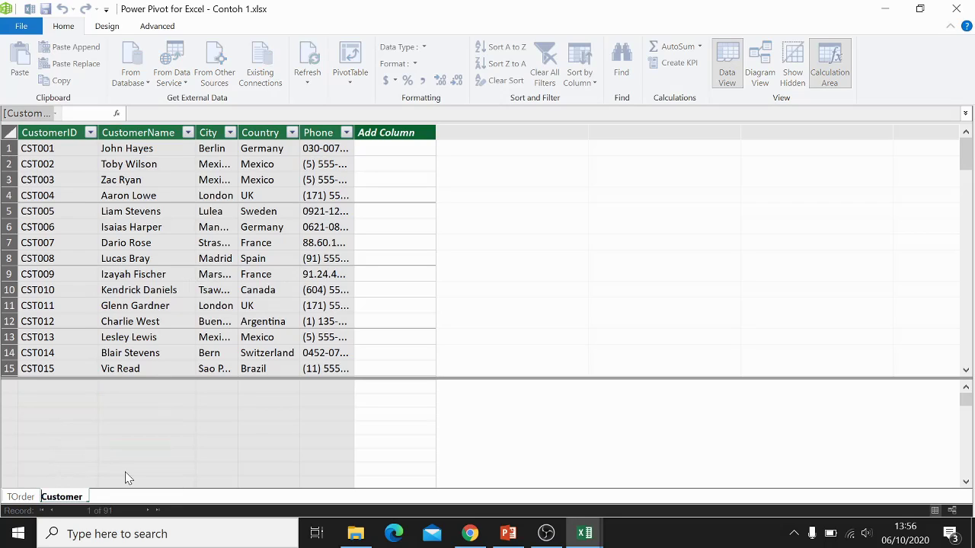
pyautogui.write('Tb')
pyautogui.press('Return')
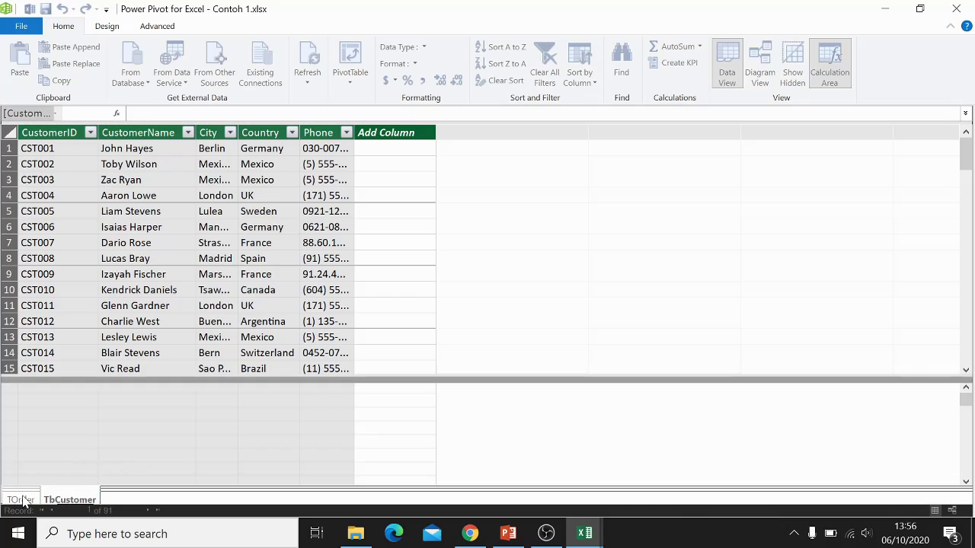
# Step: Rename the TOrder table as TbOrder
pyautogui.click(22, 499)
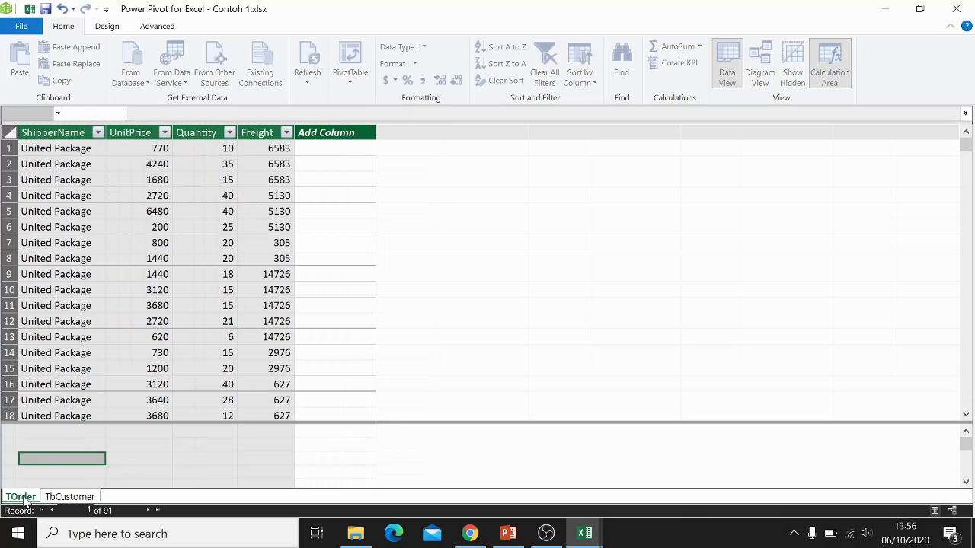
pyautogui.rightClick(24, 500)
pyautogui.click(80, 443)
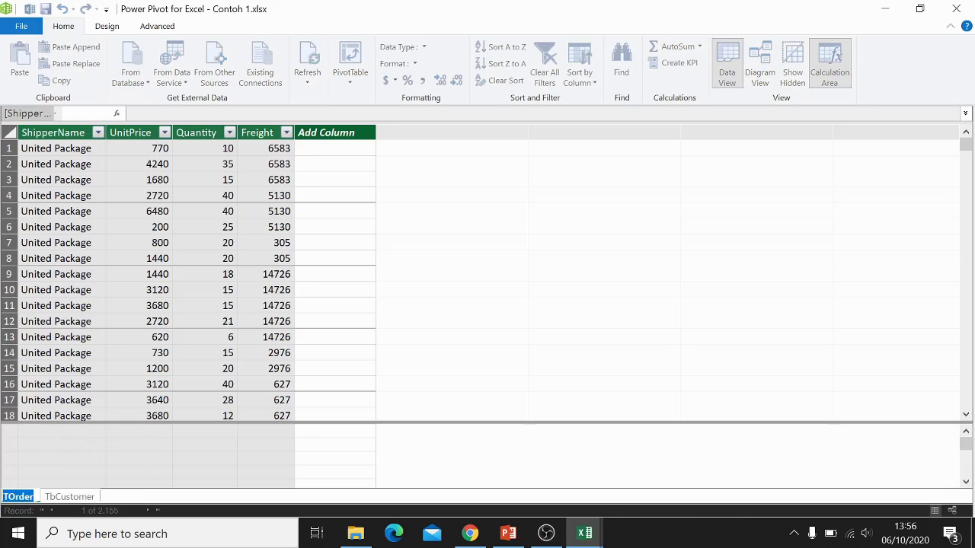
pyautogui.write('TbOrder')
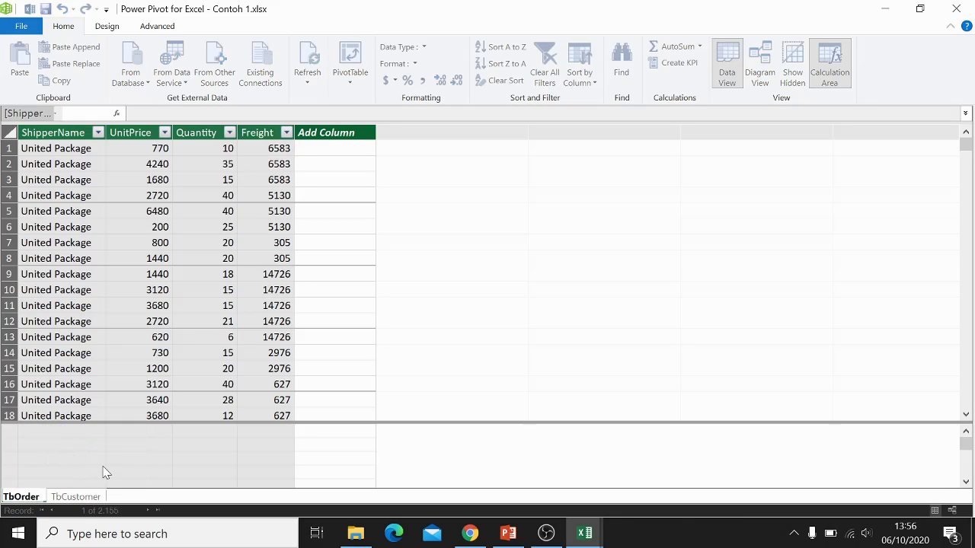
pyautogui.click(105, 473)
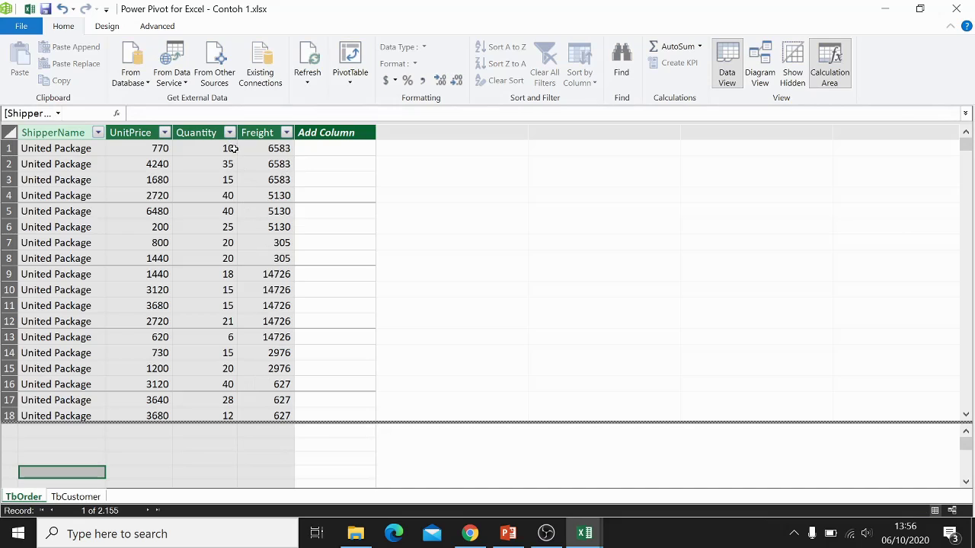
# Step: Check the required outputs on the Studi Kasus slide in PowerPoint against the TbOrder and TbCustomer tables in Power Pivot
pyautogui.hotkey('alt', 'Tab')
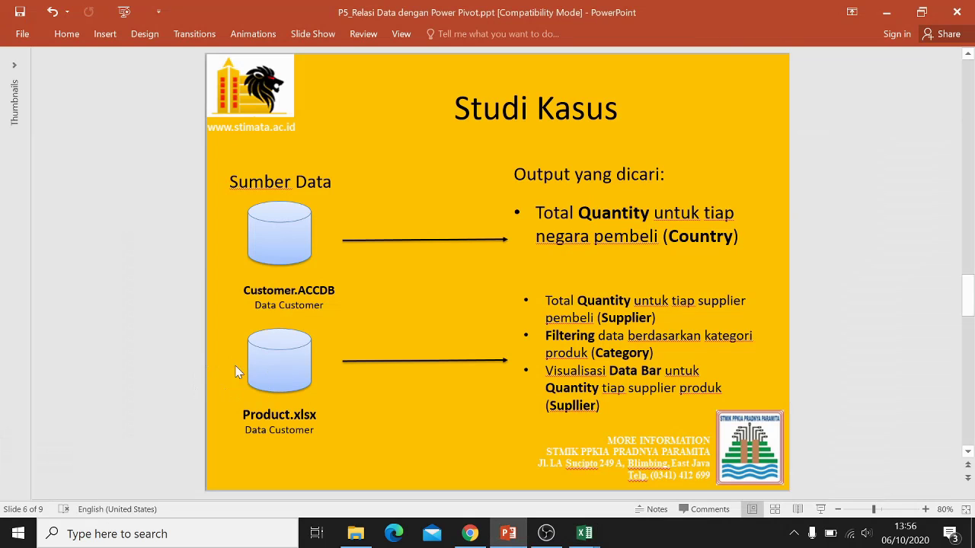
pyautogui.hotkey('alt', 'Tab')
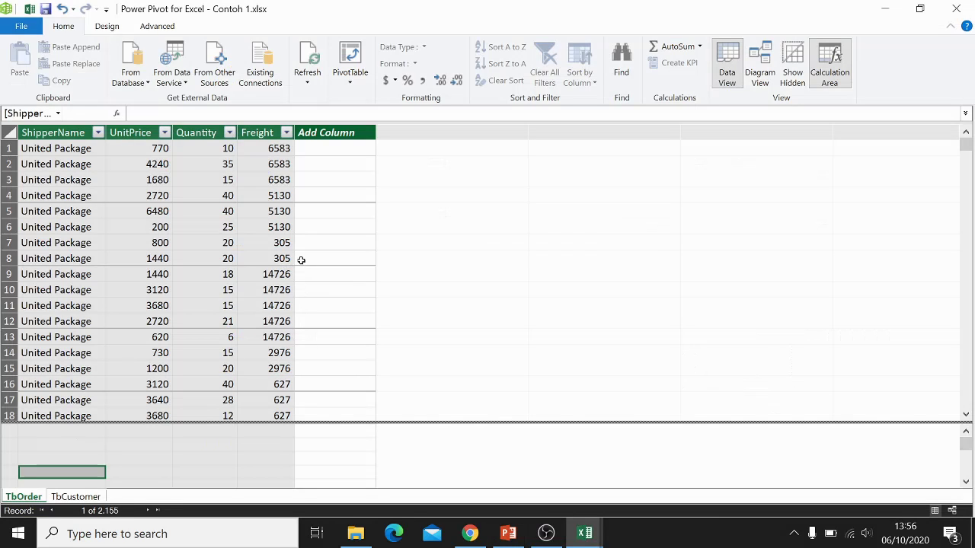
pyautogui.click(74, 497)
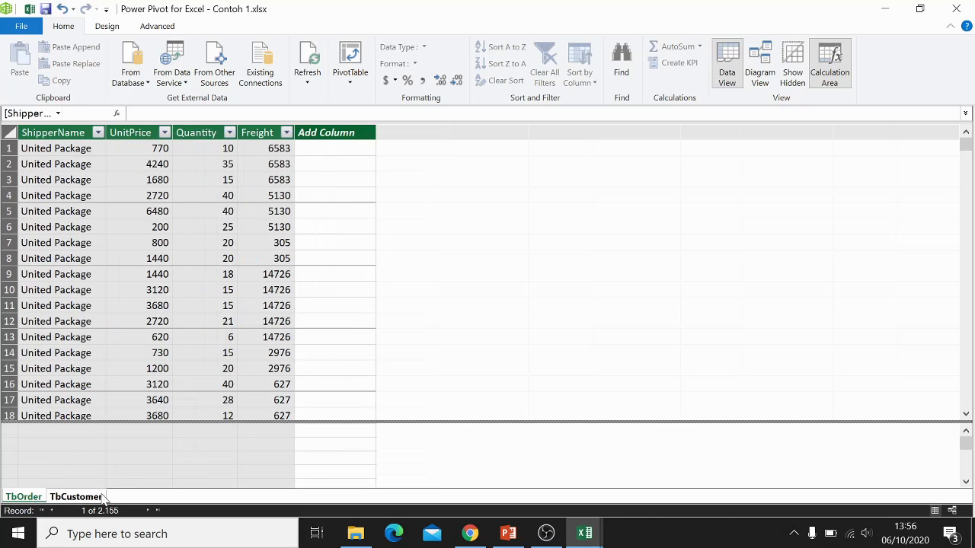
pyautogui.click(91, 496)
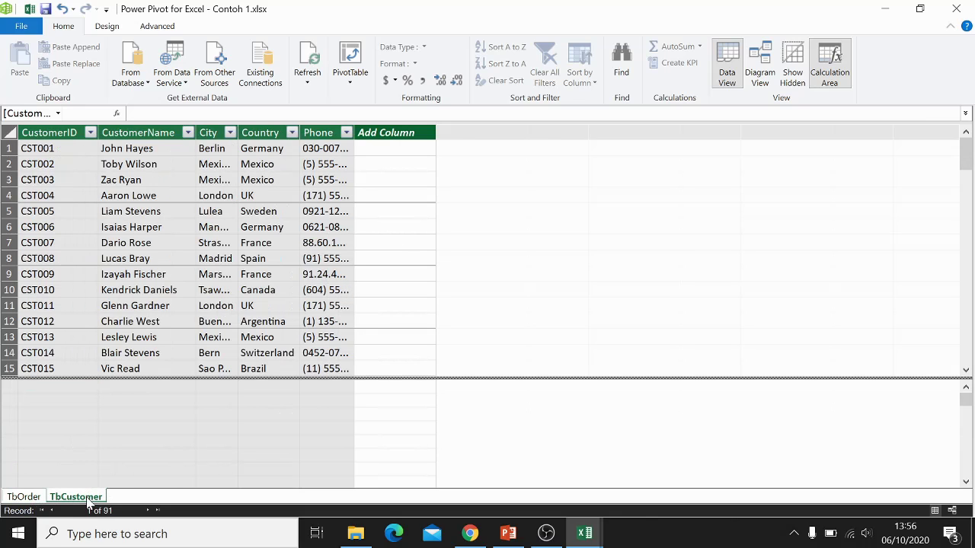
pyautogui.hotkey('alt', 'Tab')
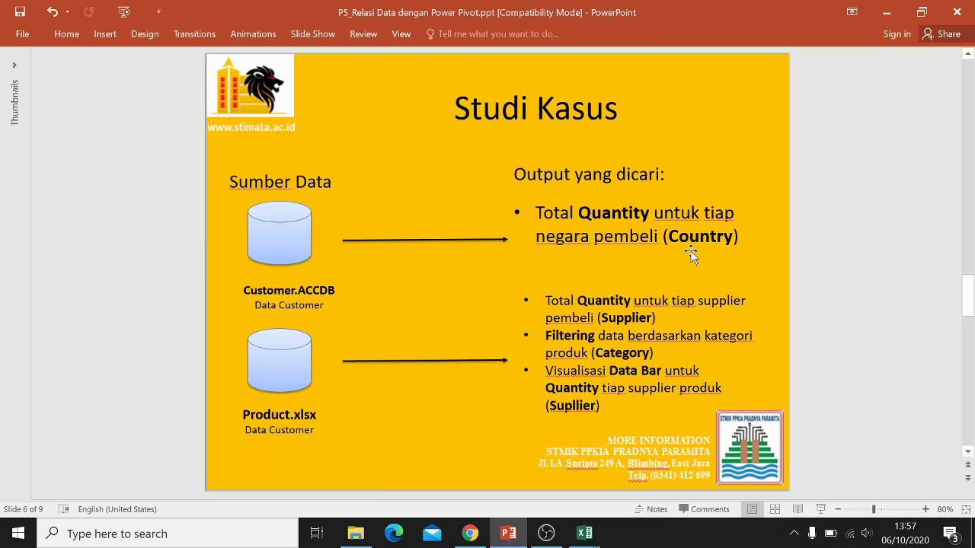
pyautogui.hotkey('alt', 'Tab')
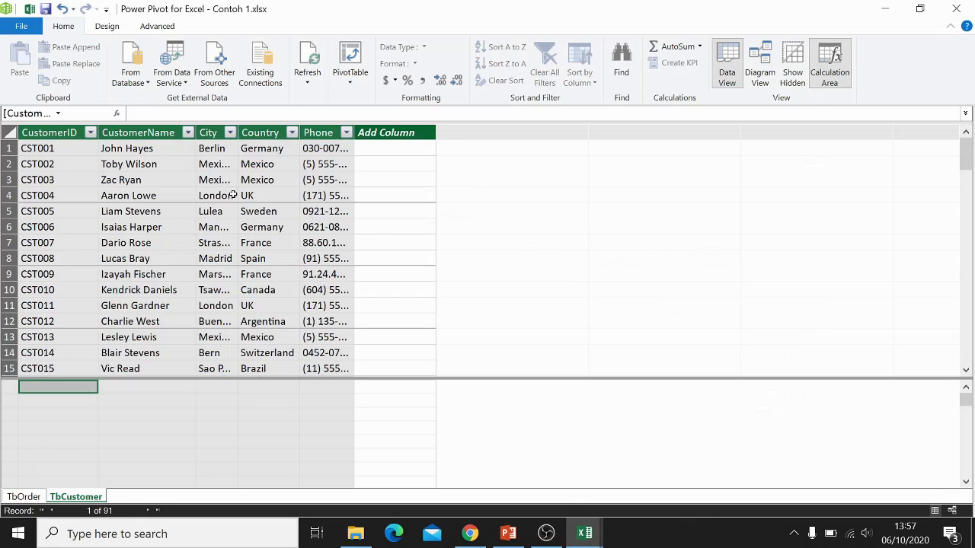
pyautogui.click(24, 496)
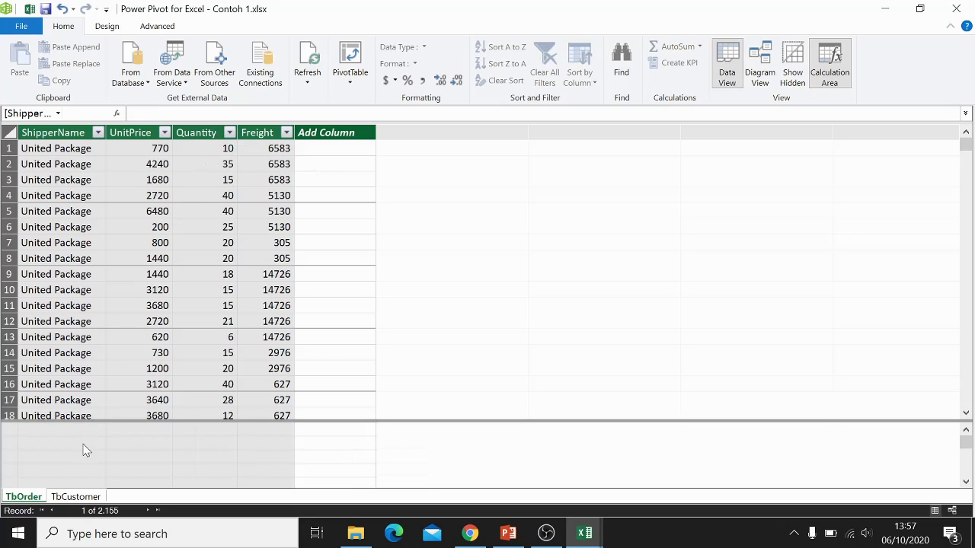
pyautogui.click(71, 497)
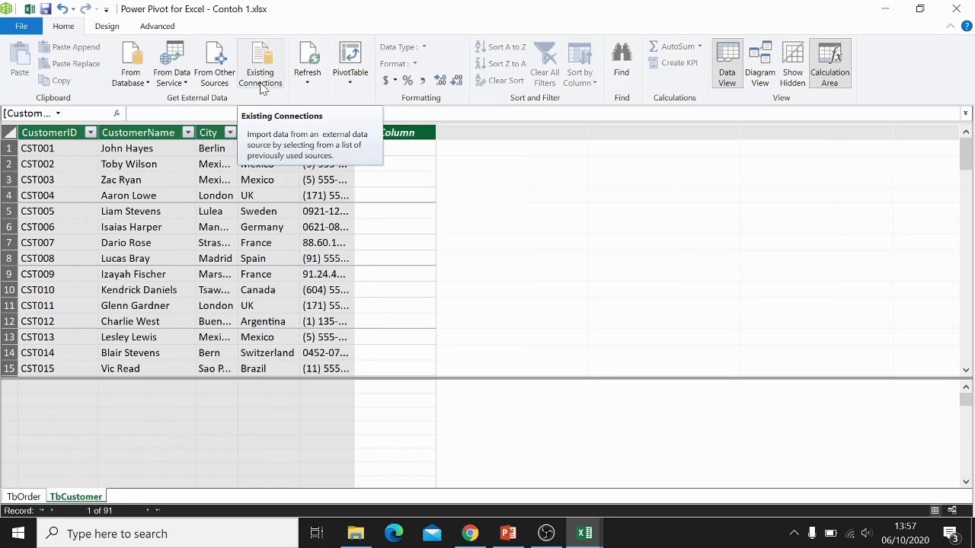
# Step: Start an Excel file import from another source and choose Product.xlsx in the Sumber Data\Data folder
pyautogui.click(218, 84)
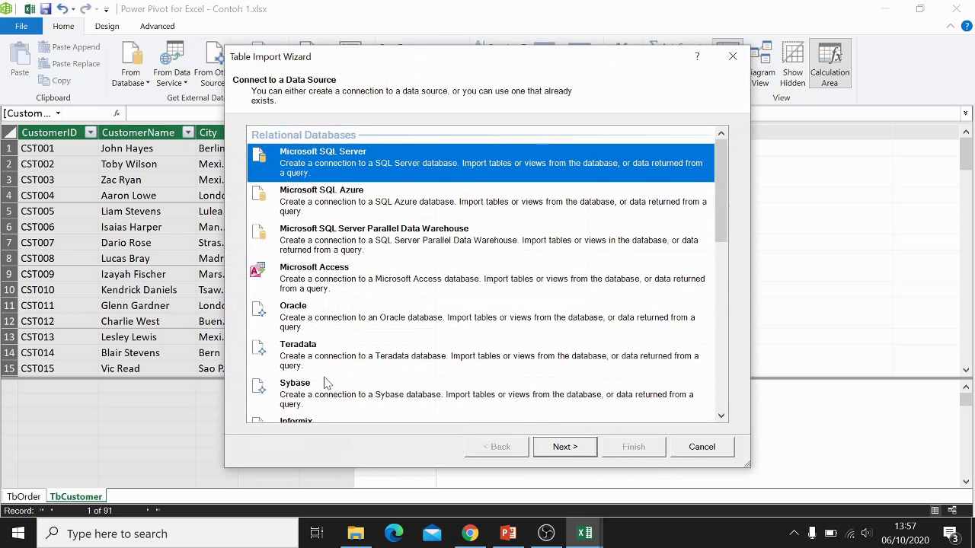
pyautogui.moveTo(723, 189); pyautogui.dragTo(723, 358)
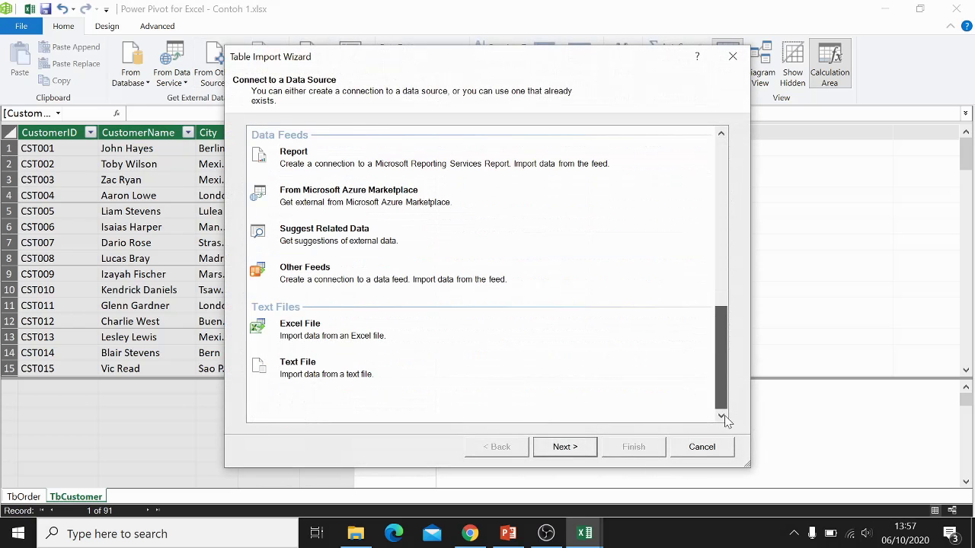
pyautogui.click(315, 336)
pyautogui.click(568, 446)
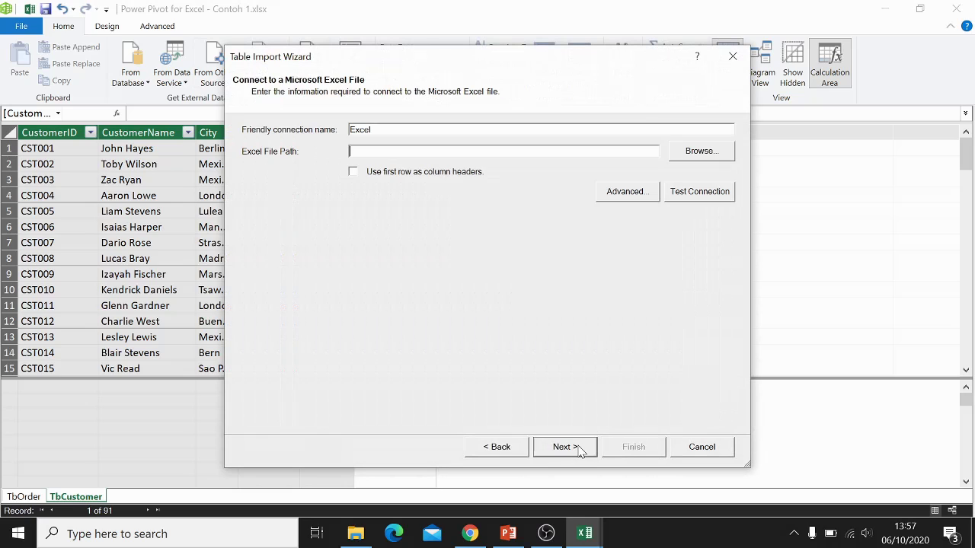
pyautogui.click(696, 153)
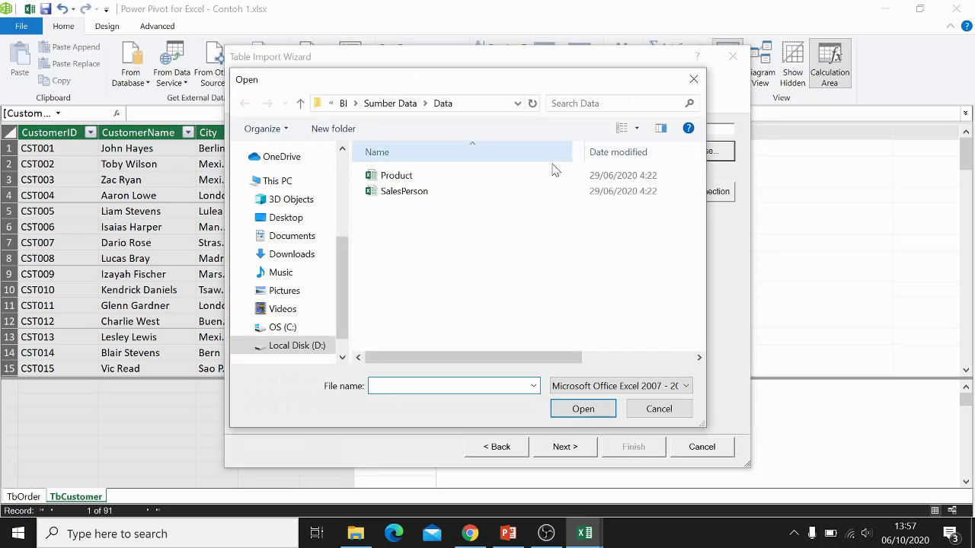
pyautogui.click(449, 181)
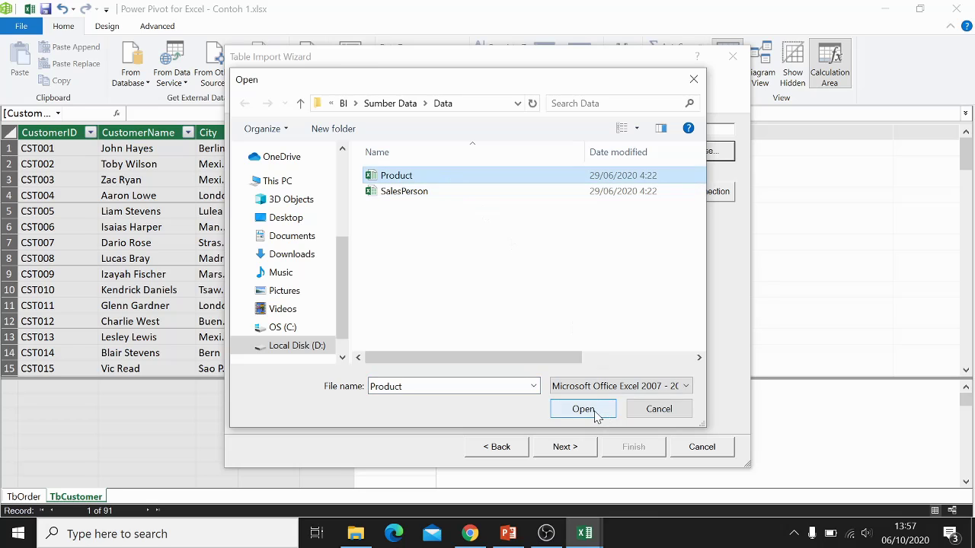
pyautogui.click(578, 411)
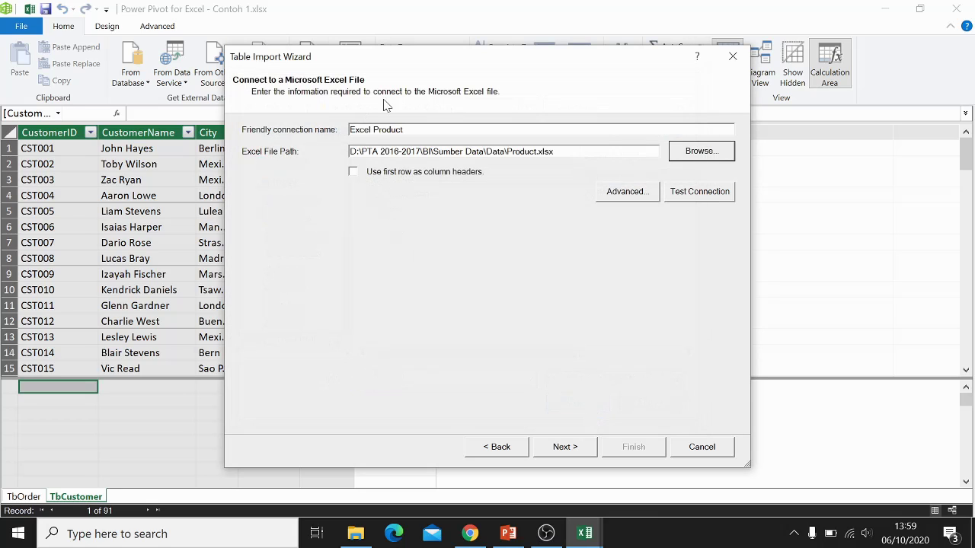
# Step: Use the first row of Product.xlsx as column headers and test the connection
pyautogui.click(353, 173)
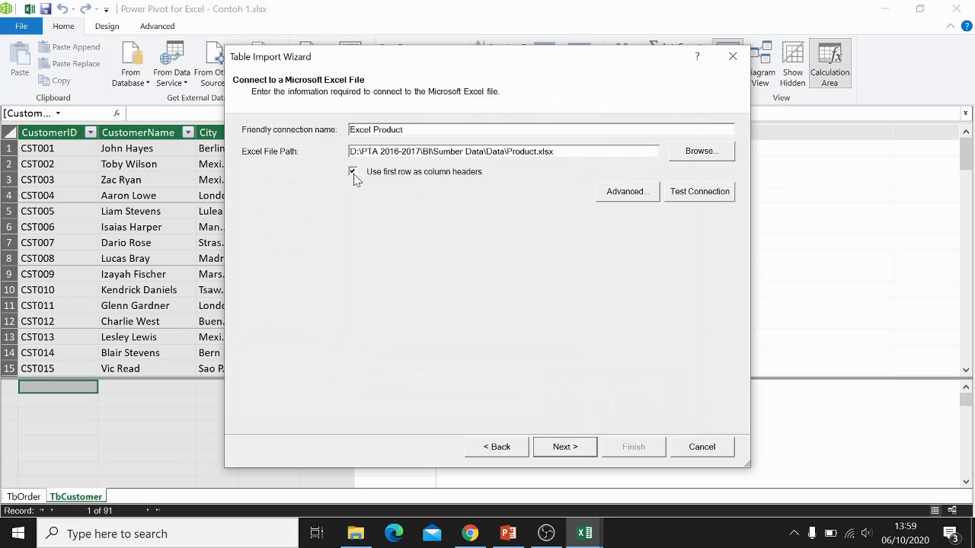
pyautogui.click(693, 197)
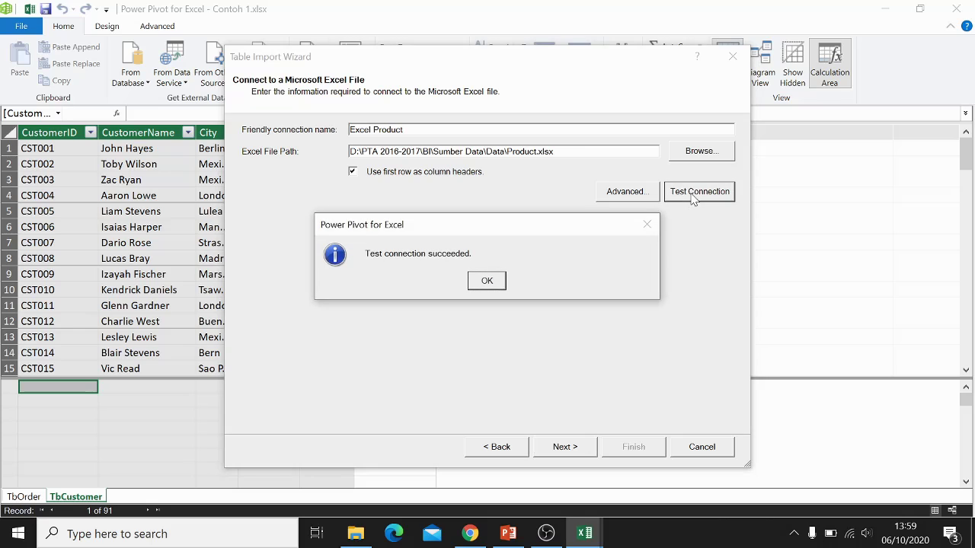
pyautogui.click(488, 284)
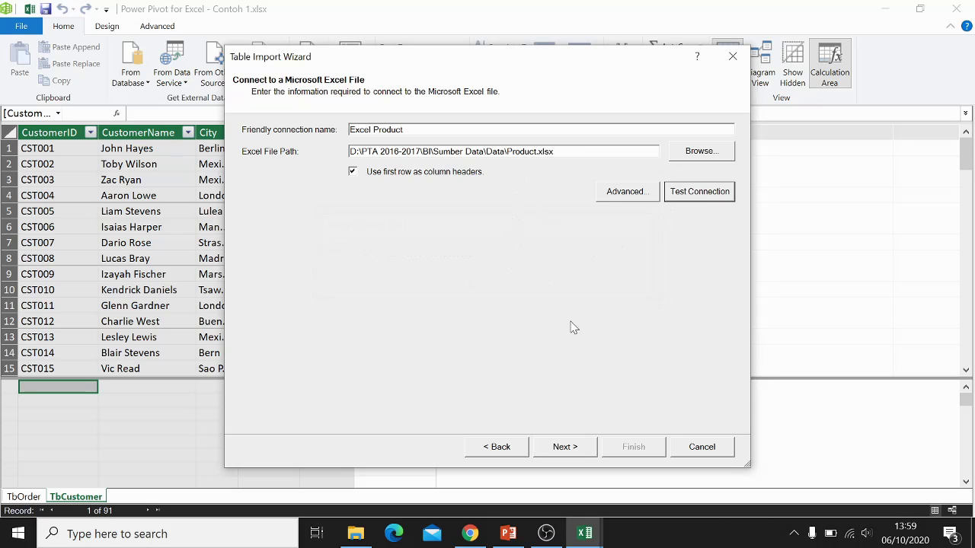
# Step: Continue to the workbook's table list and select the Category$, Product$ and Supplier$ source tables for import
pyautogui.click(555, 453)
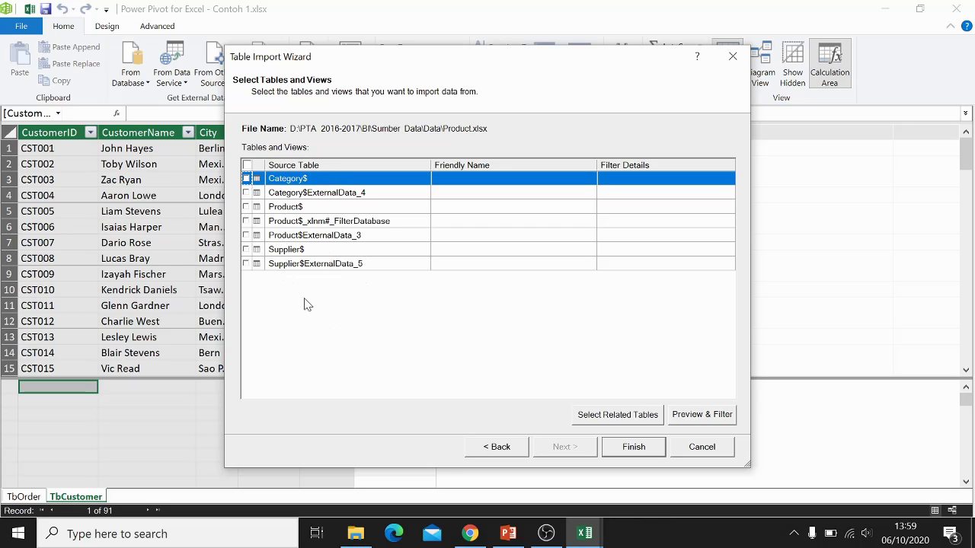
pyautogui.click(246, 179)
pyautogui.click(246, 208)
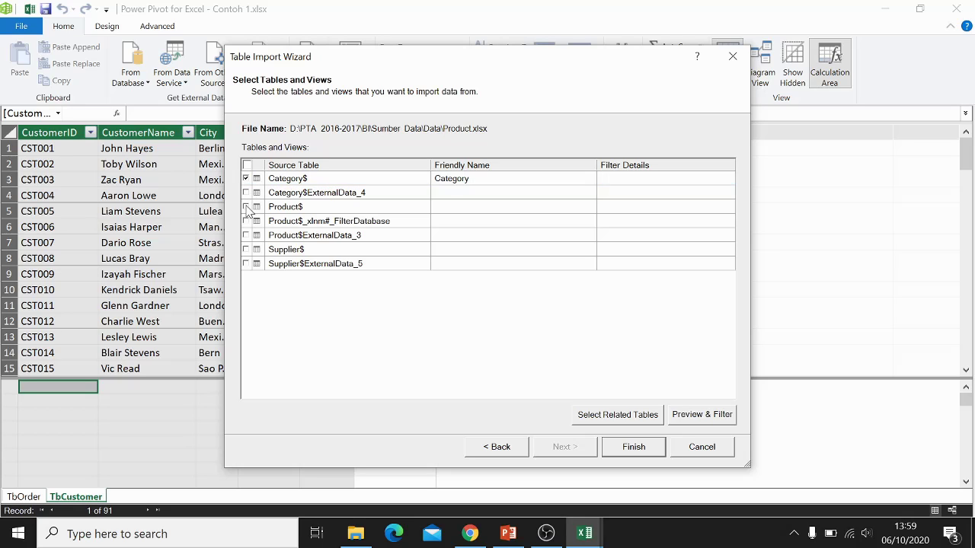
pyautogui.click(246, 250)
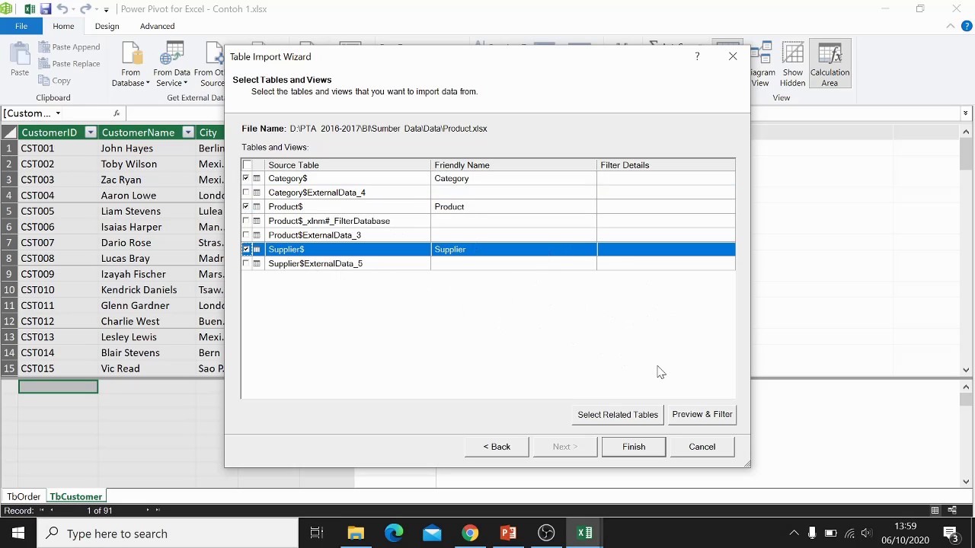
# Step: Preview the Supplier$, Product$ and Category$ source tables, and finish importing the selected tables without filters
pyautogui.click(699, 414)
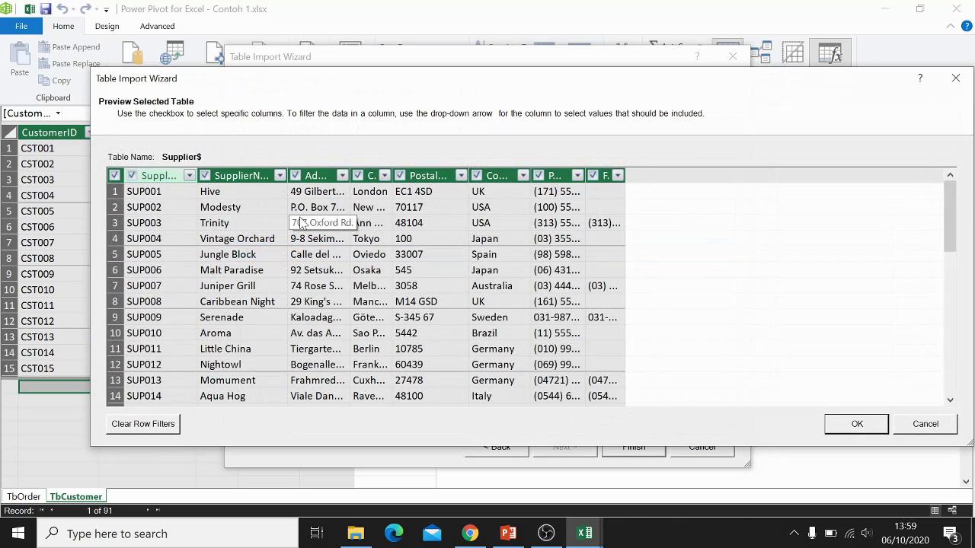
pyautogui.click(924, 424)
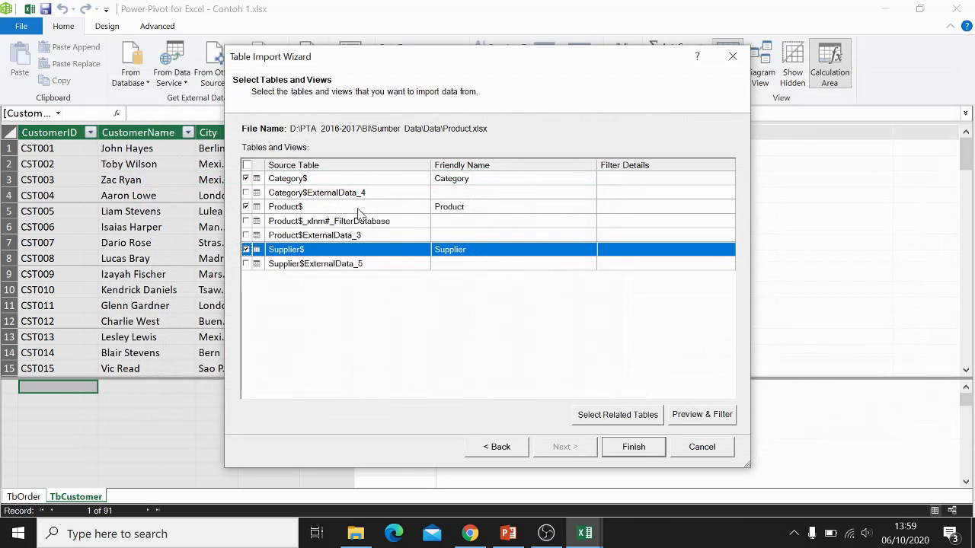
pyautogui.click(354, 207)
pyautogui.click(696, 414)
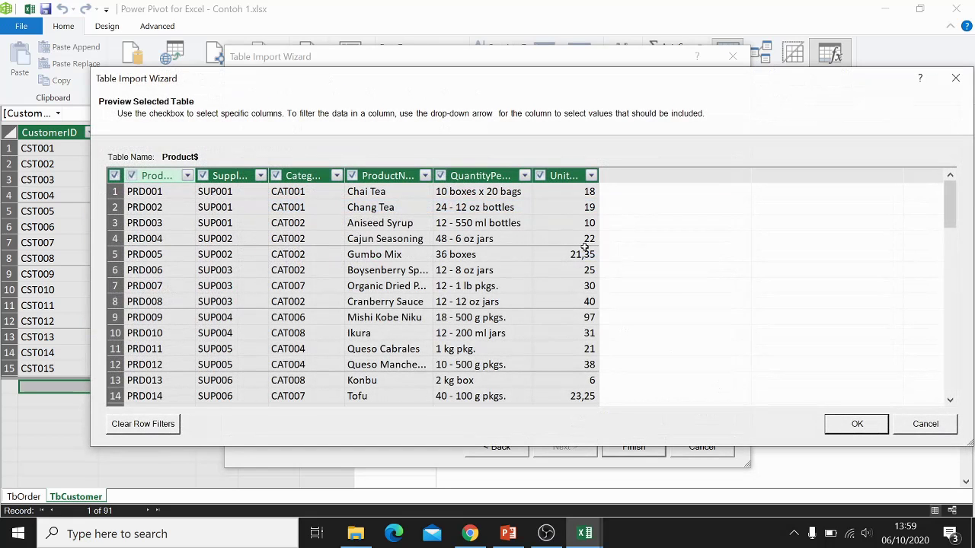
pyautogui.click(869, 426)
pyautogui.click(468, 180)
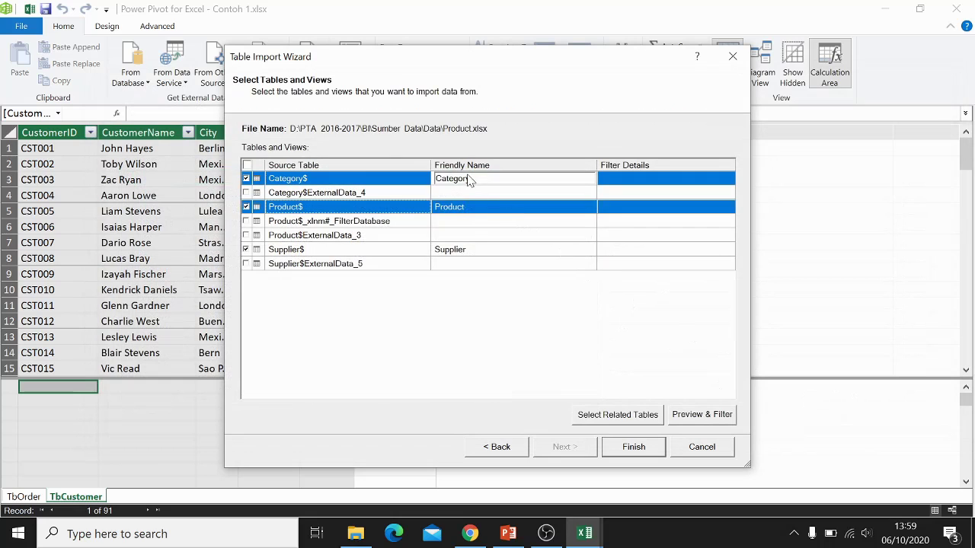
pyautogui.click(701, 414)
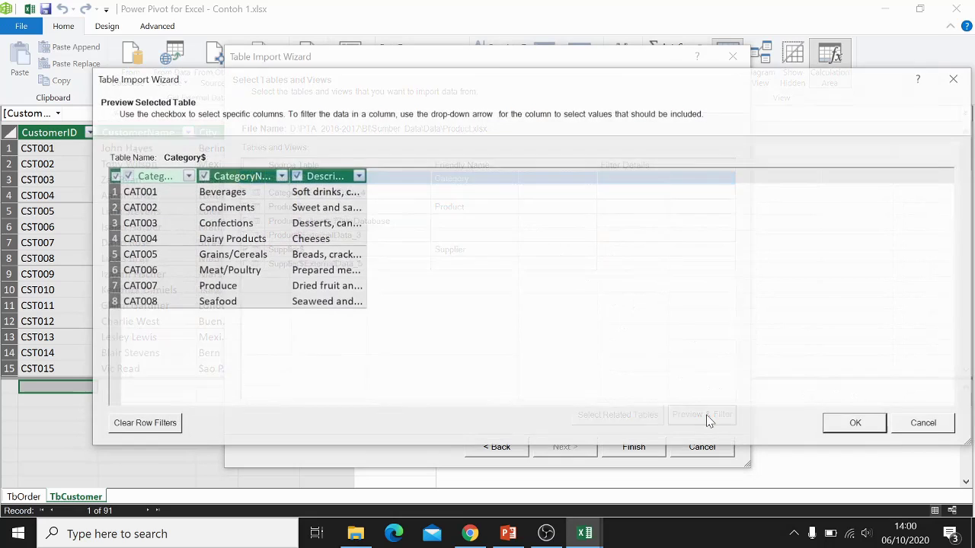
pyautogui.click(870, 426)
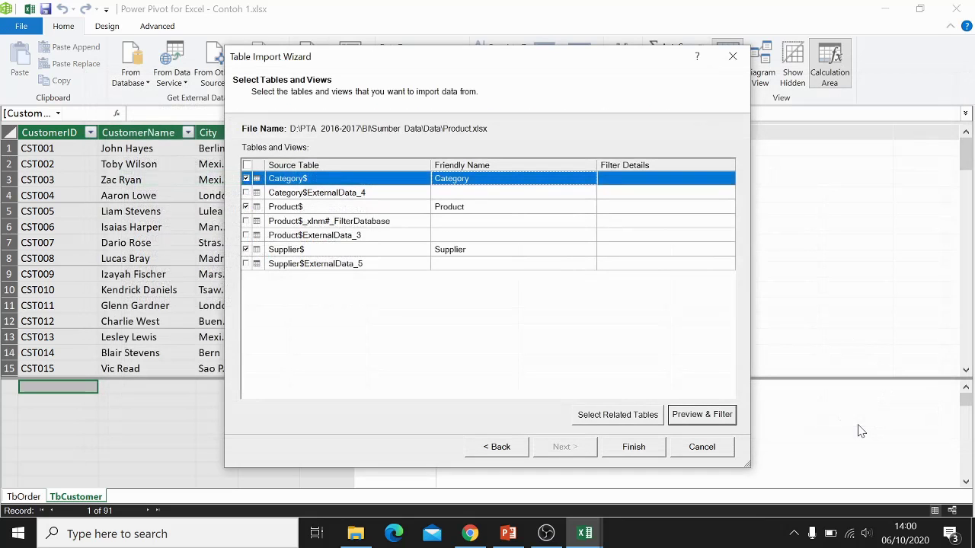
pyautogui.click(633, 449)
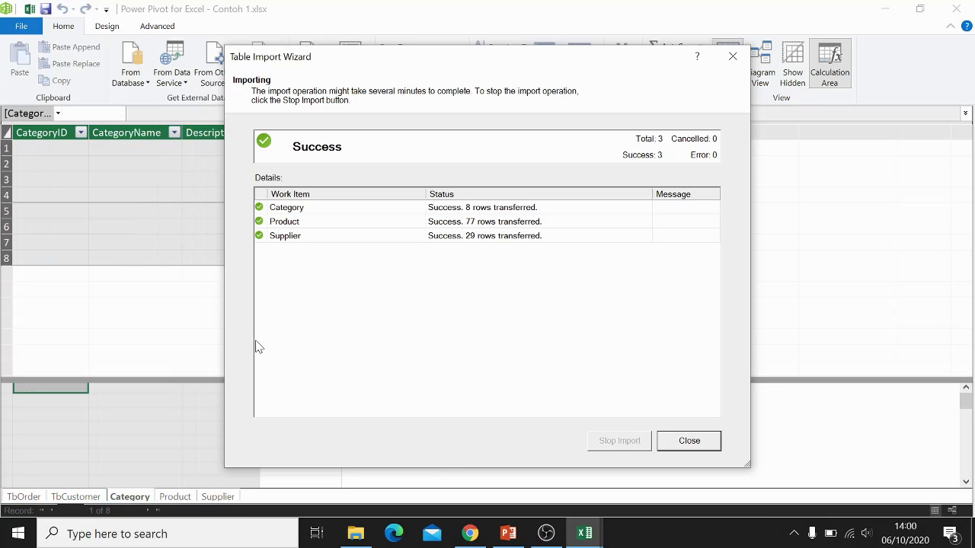
pyautogui.press('Return')
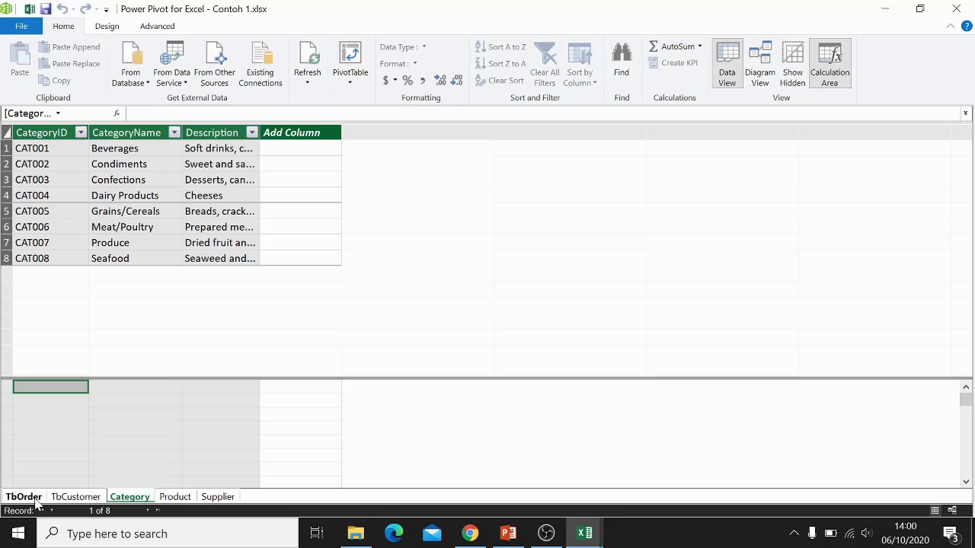
# Step: Rename the imported Category table as TbCategory
pyautogui.rightClick(127, 500)
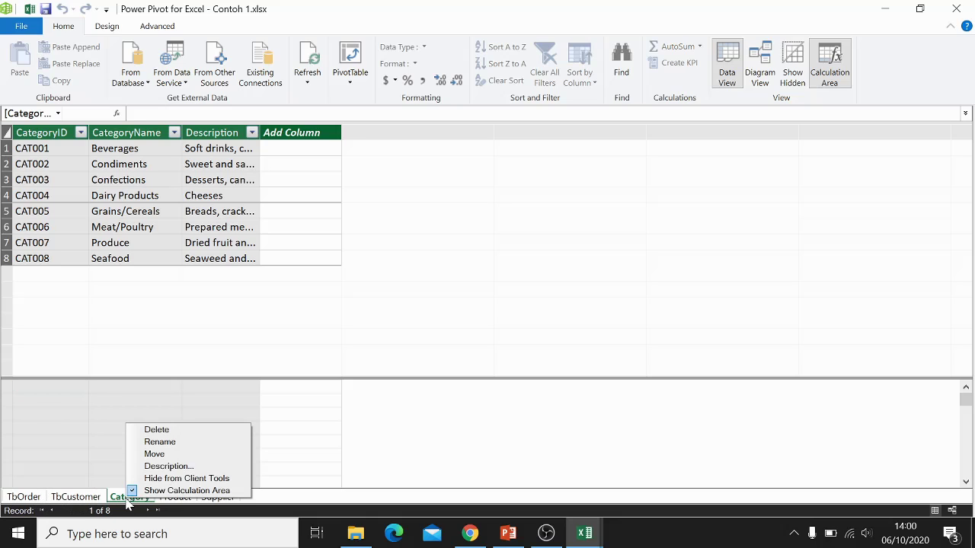
pyautogui.click(157, 442)
pyautogui.press('Home')
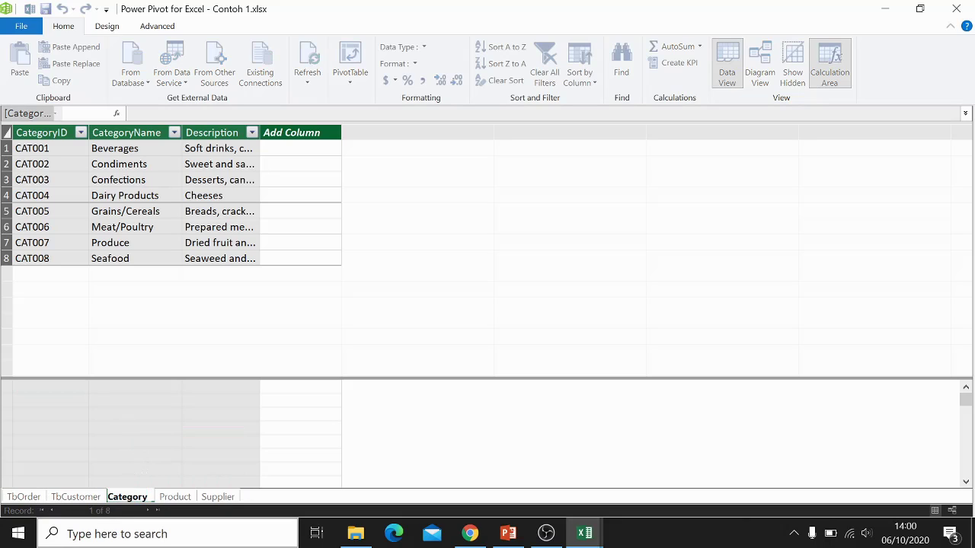
pyautogui.write('Tb')
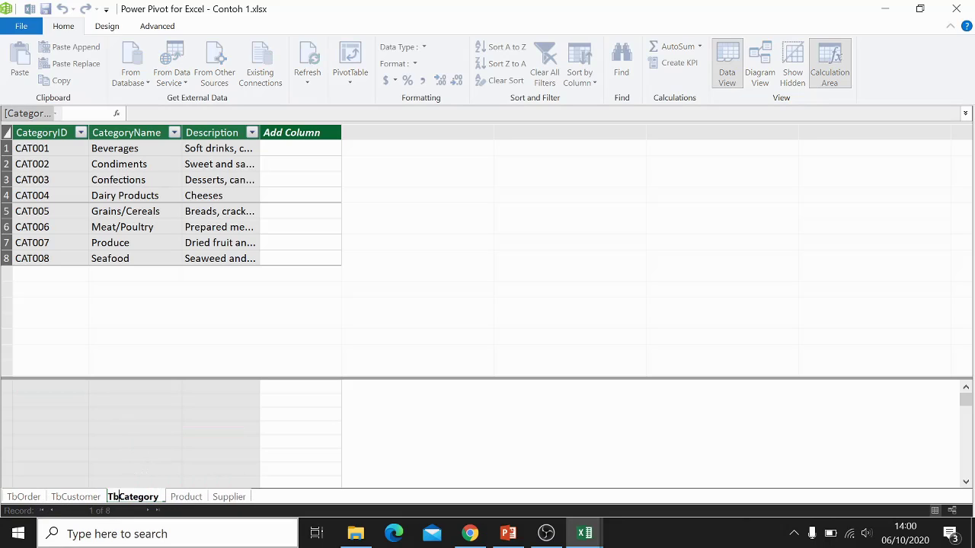
# Step: Rename the imported Product table as TbProduct
pyautogui.click(190, 473)
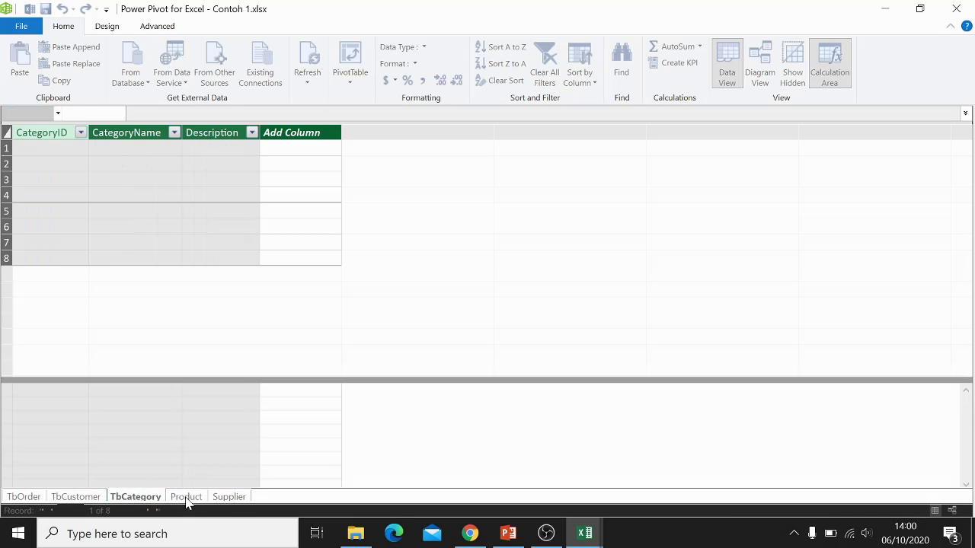
pyautogui.click(187, 500)
pyautogui.rightClick(190, 499)
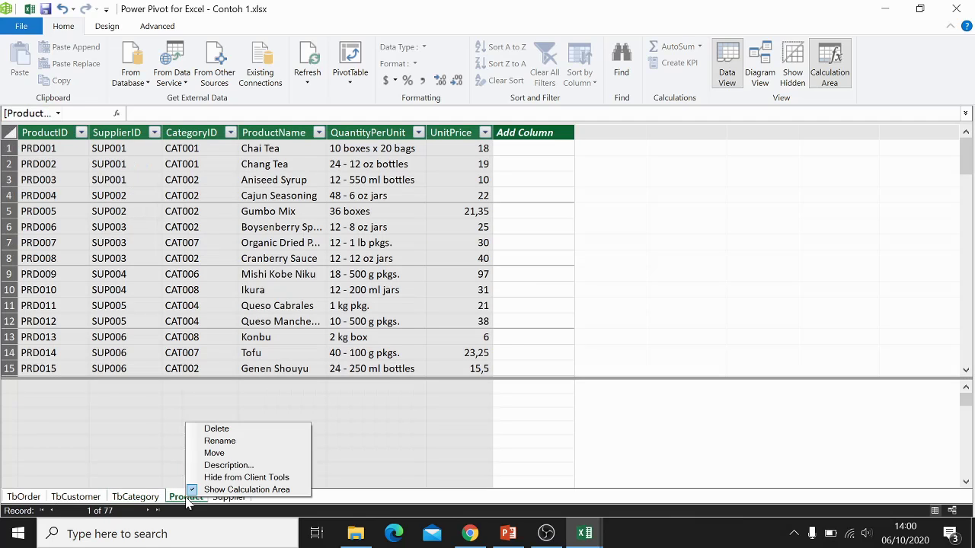
pyautogui.click(224, 440)
pyautogui.press('Home')
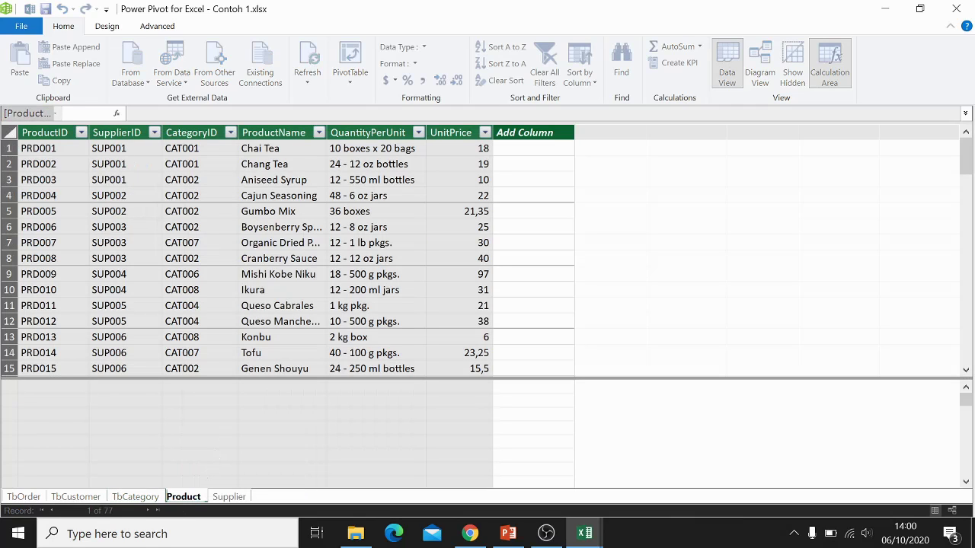
pyautogui.write('Tb')
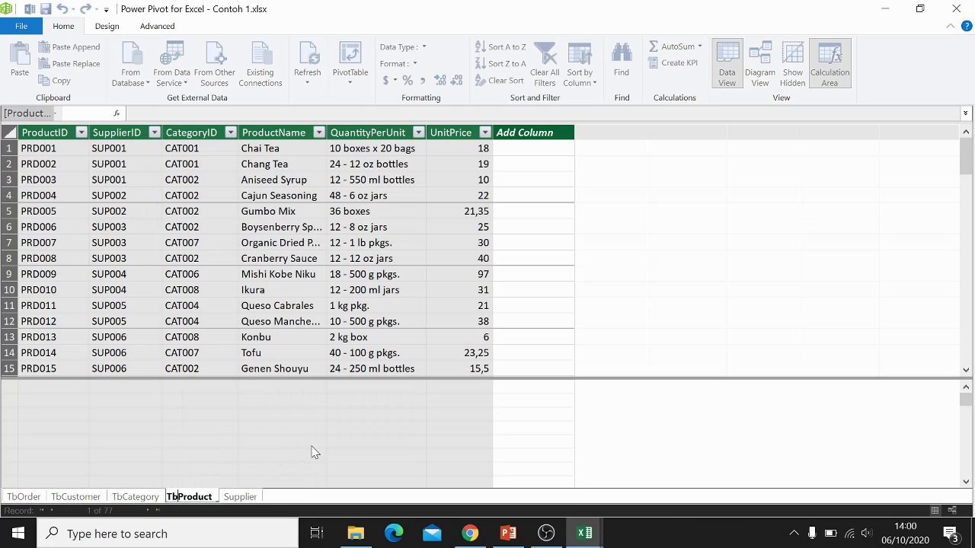
pyautogui.press('Return')
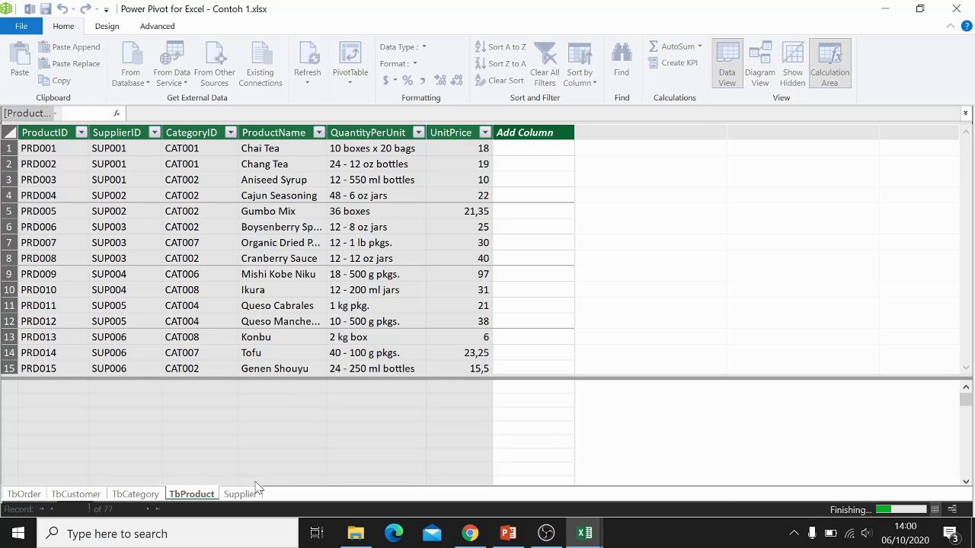
# Step: Rename the imported Supplier table as TbSupplier
pyautogui.click(239, 498)
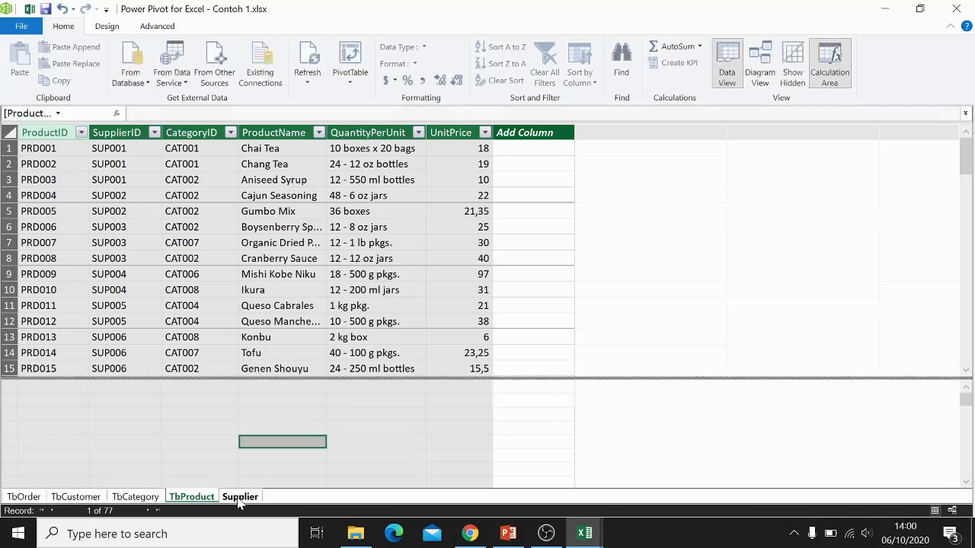
pyautogui.rightClick(239, 497)
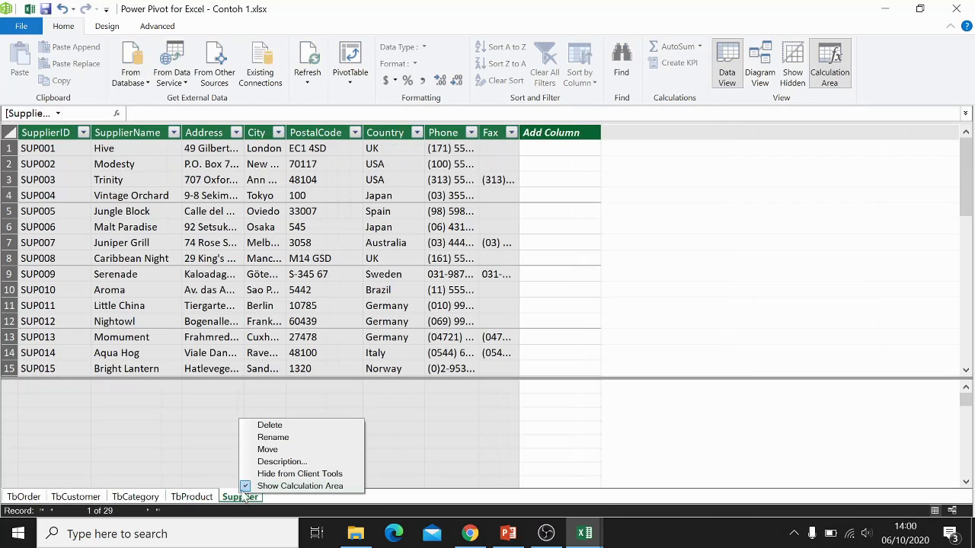
pyautogui.click(265, 438)
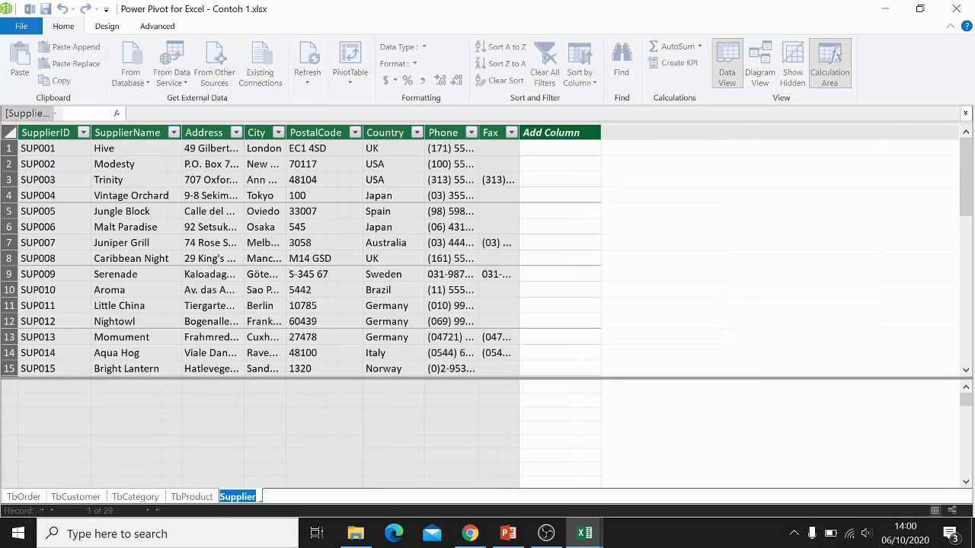
pyautogui.press('Home')
pyautogui.write('T')
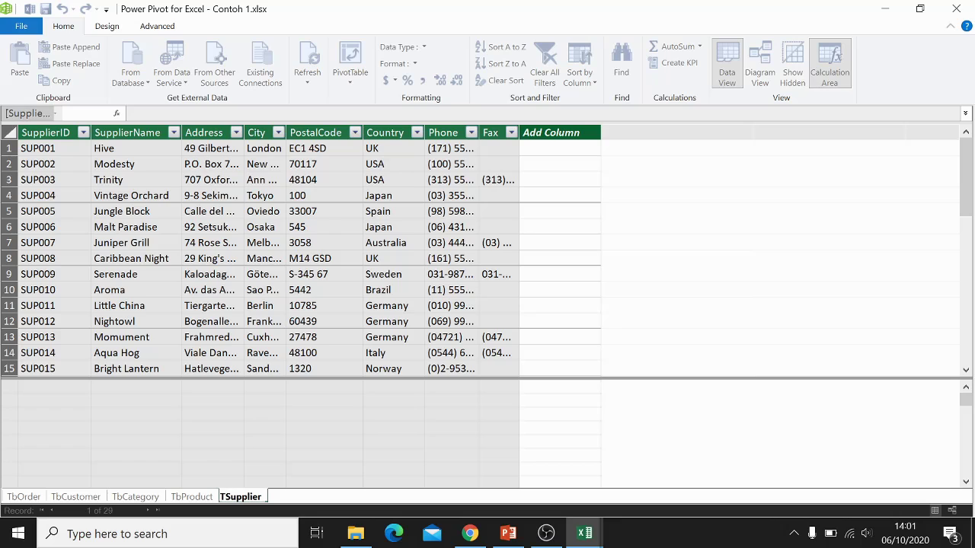
pyautogui.write('b')
pyautogui.press('Return')
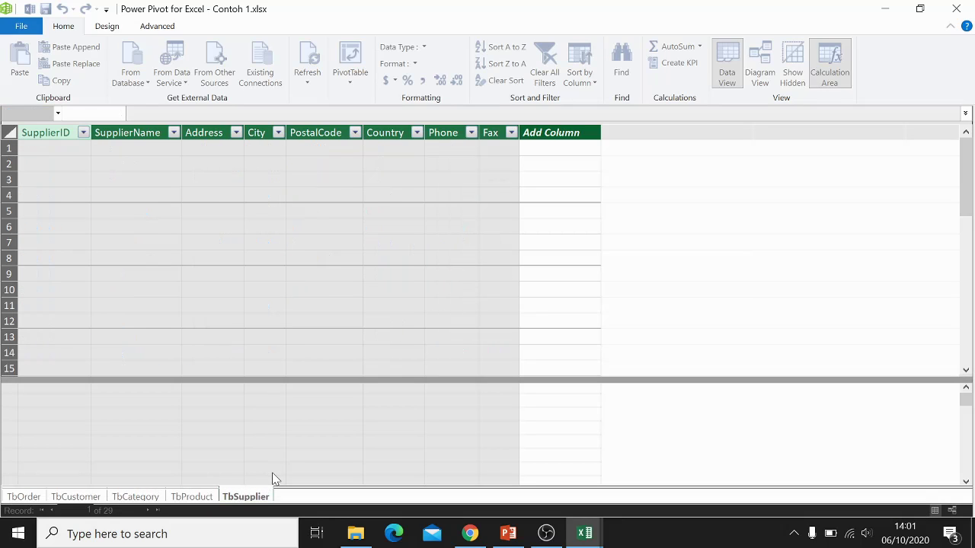
# Step: Review the required outputs on the Studi Kasus slide in PowerPoint and check the imported tables in Power Pivot's diagram view
pyautogui.hotkey('alt', 'Tab')
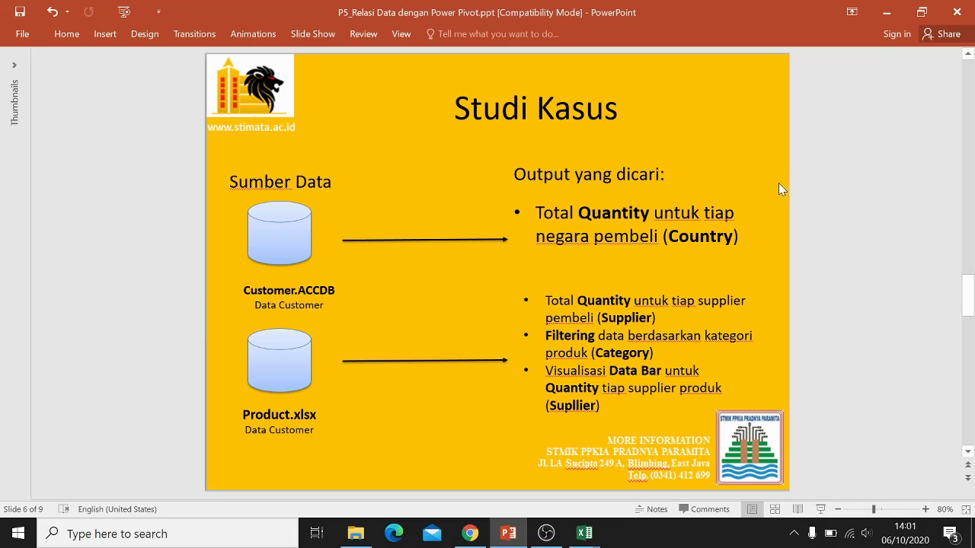
pyautogui.hotkey('alt', 'Tab')
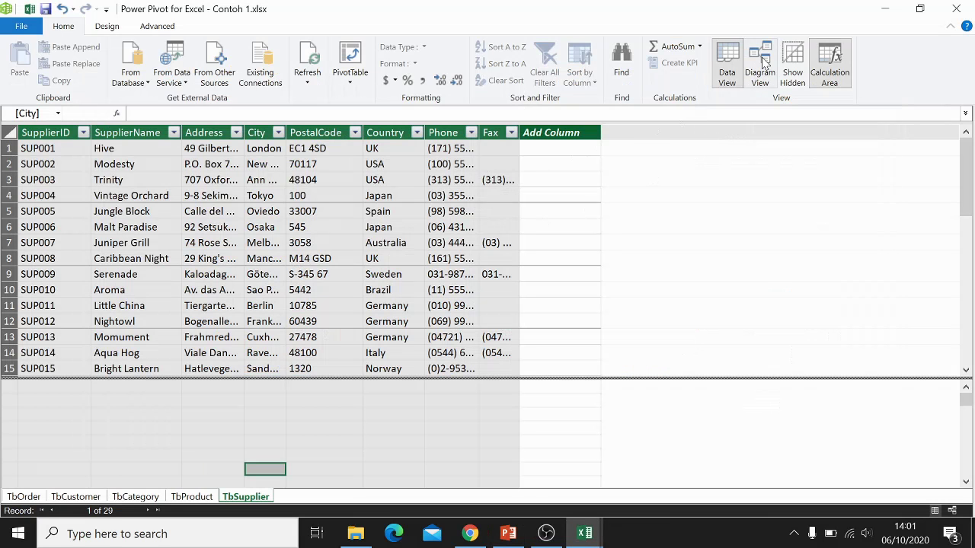
pyautogui.click(762, 62)
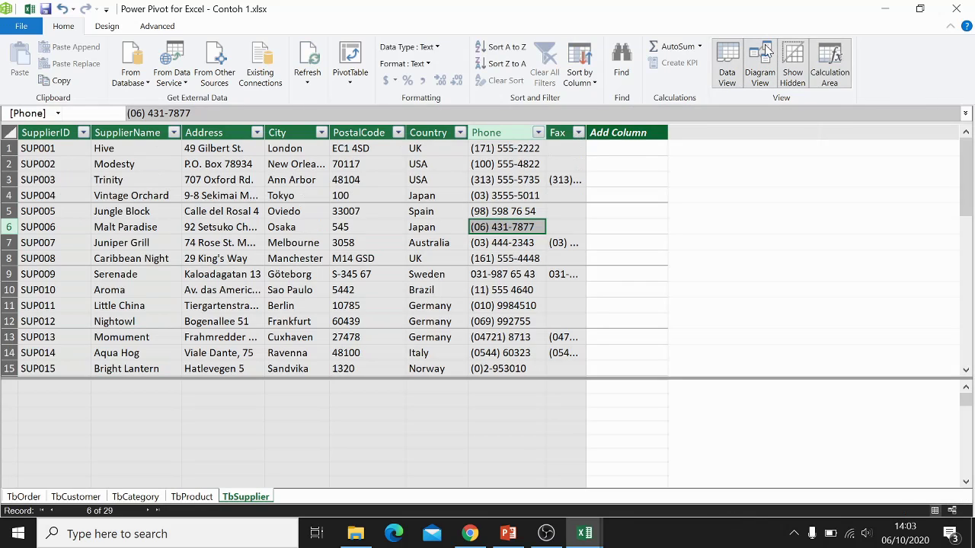
pyautogui.click(764, 54)
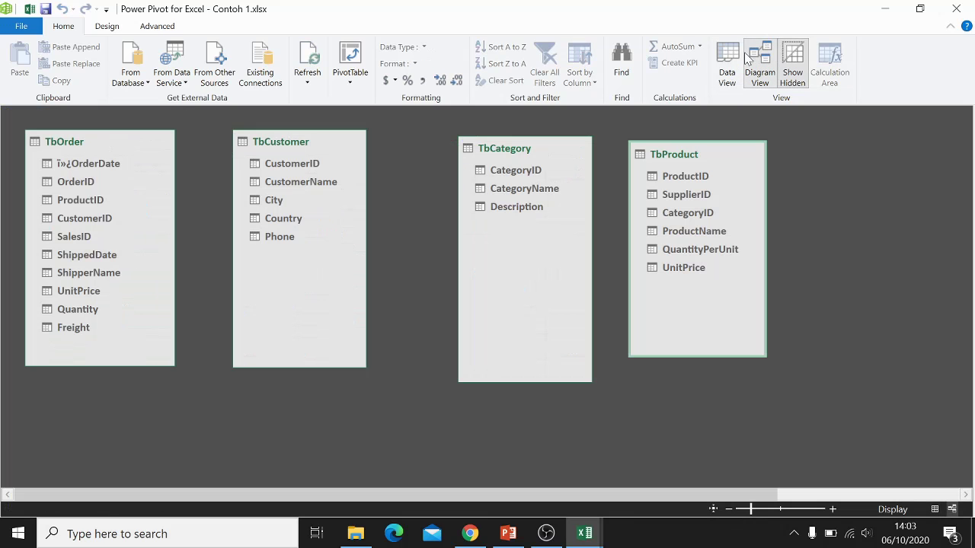
pyautogui.click(508, 533)
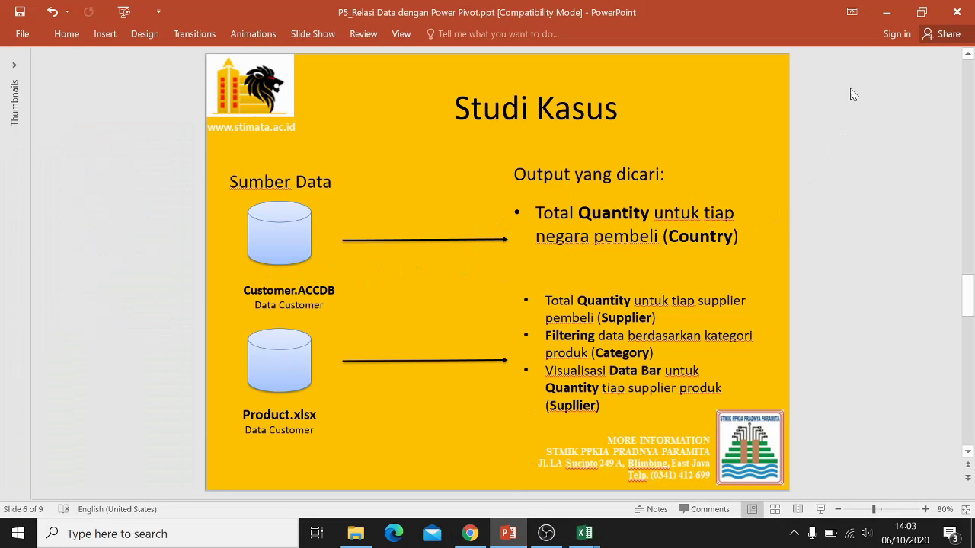
pyautogui.click(888, 11)
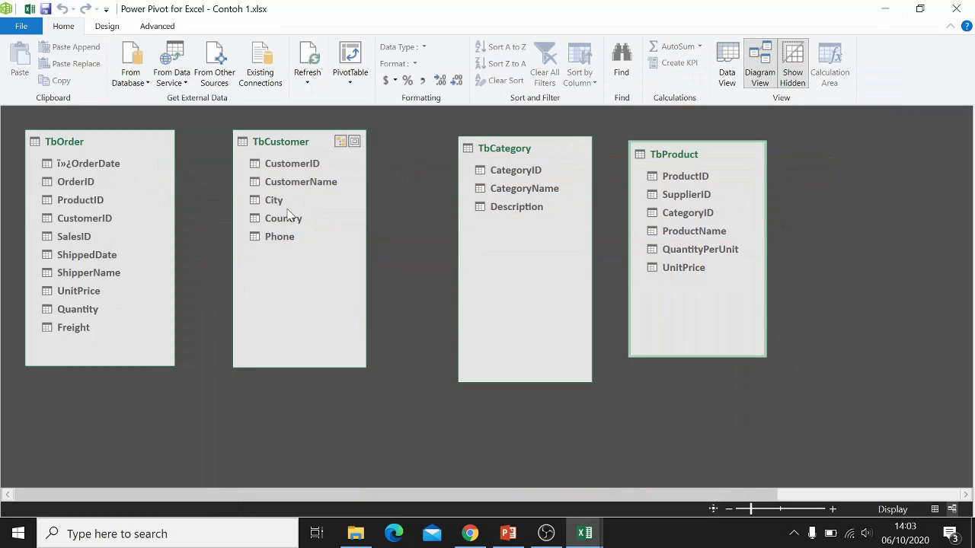
pyautogui.click(727, 55)
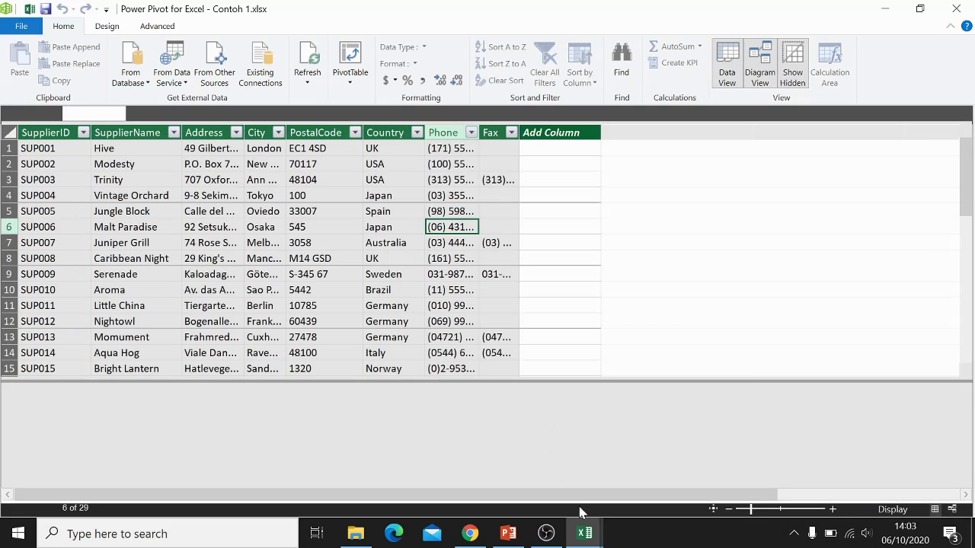
# Step: Switch to the Contoh 1.xlsx workbook in Excel and copy the ShipperName pivot table on Sheet2 to cell B12
pyautogui.moveTo(583, 533)
pyautogui.click(511, 476)
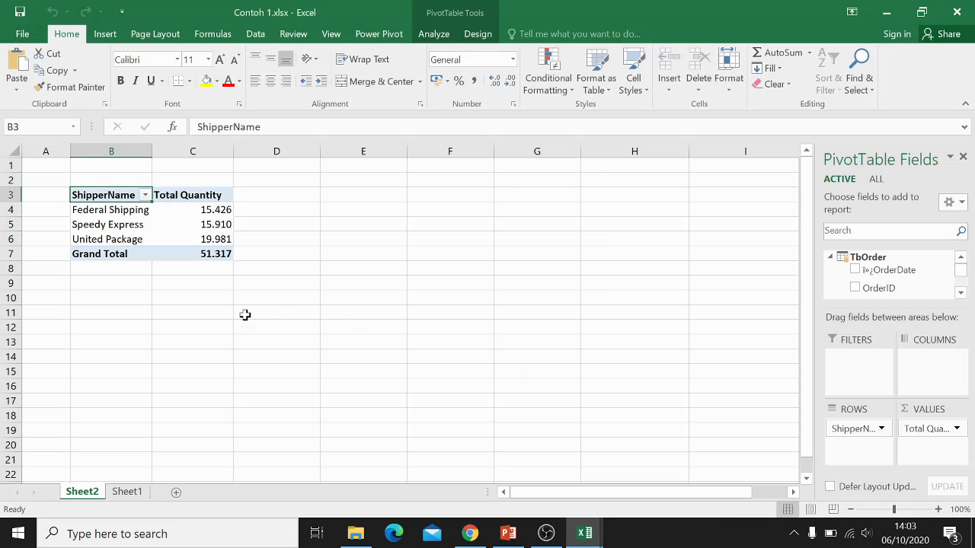
pyautogui.click(119, 301)
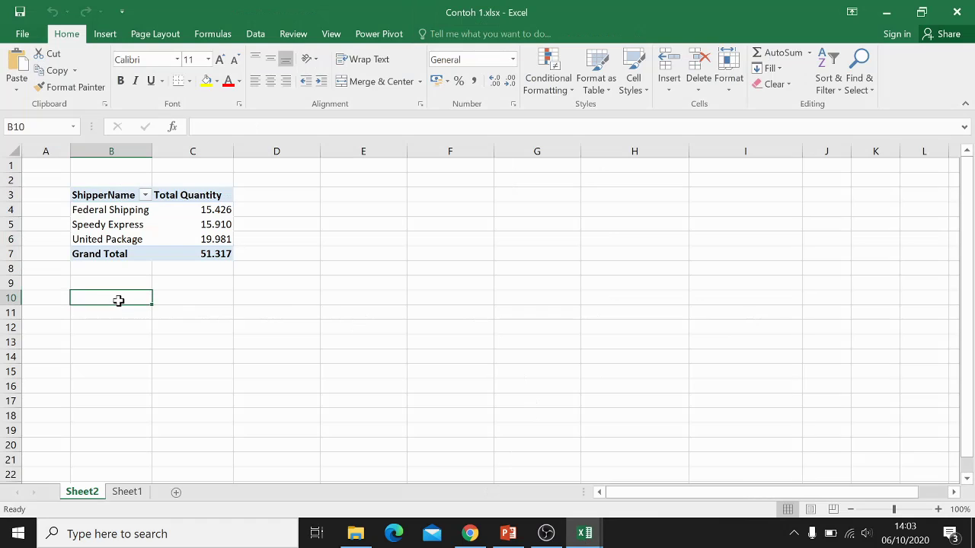
pyautogui.click(586, 534)
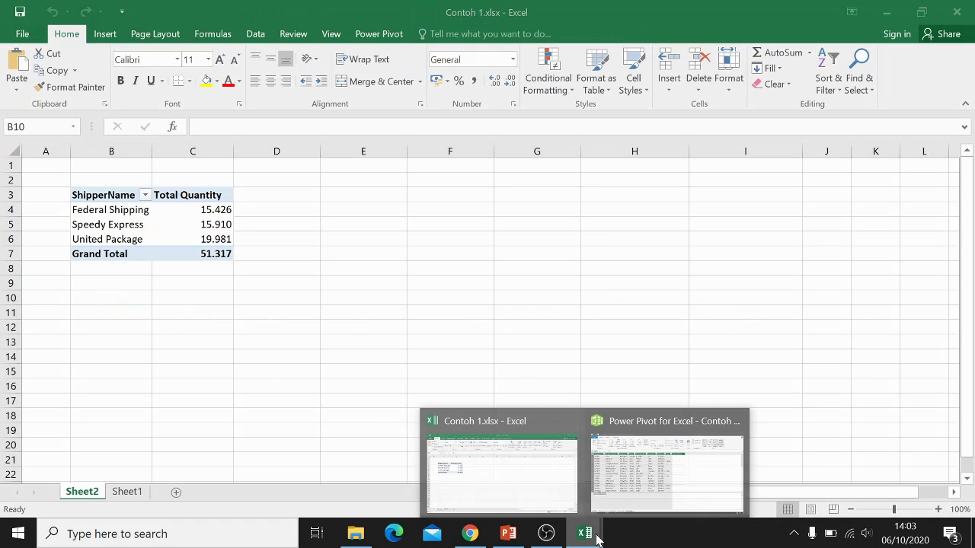
pyautogui.click(513, 496)
pyautogui.click(198, 242)
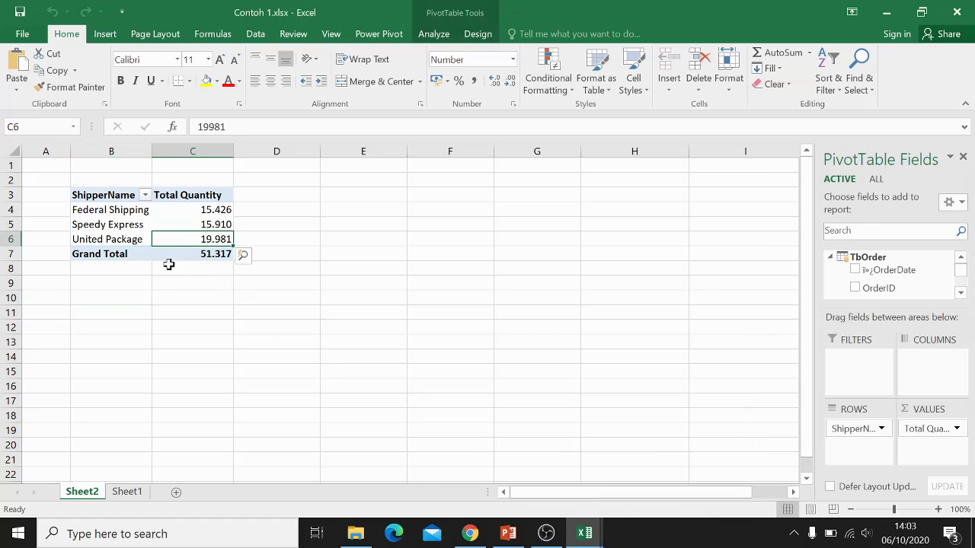
pyautogui.click(119, 311)
pyautogui.moveTo(122, 195); pyautogui.dragTo(226, 253)
pyautogui.click(115, 325)
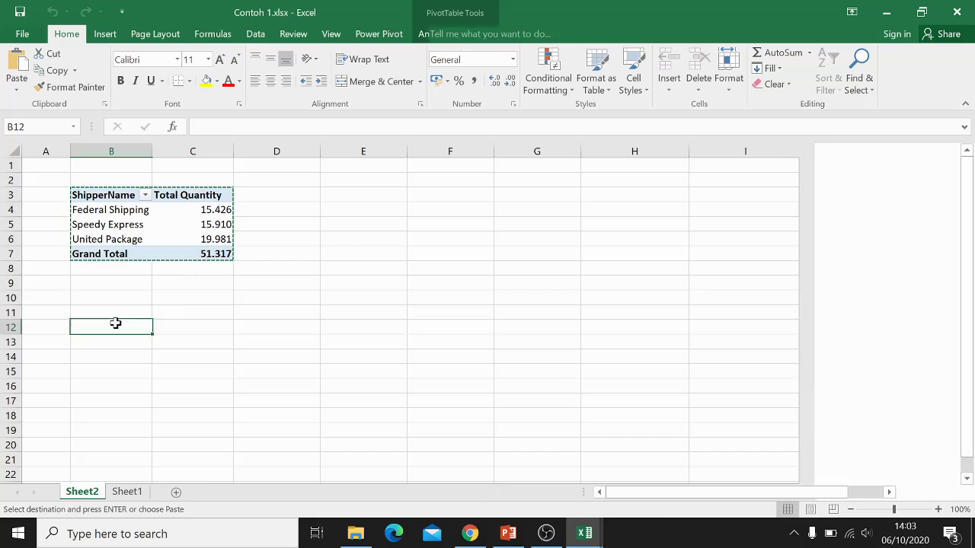
pyautogui.hotkey('ctrl', 'v')
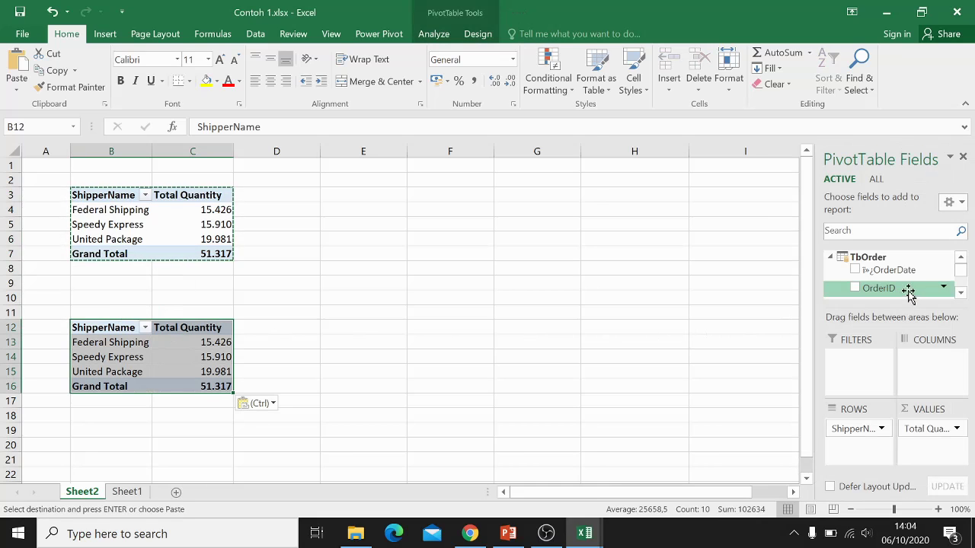
# Step: List all data model tables as fields for the copied pivot table and enlarge the field list area
pyautogui.click(960, 295)
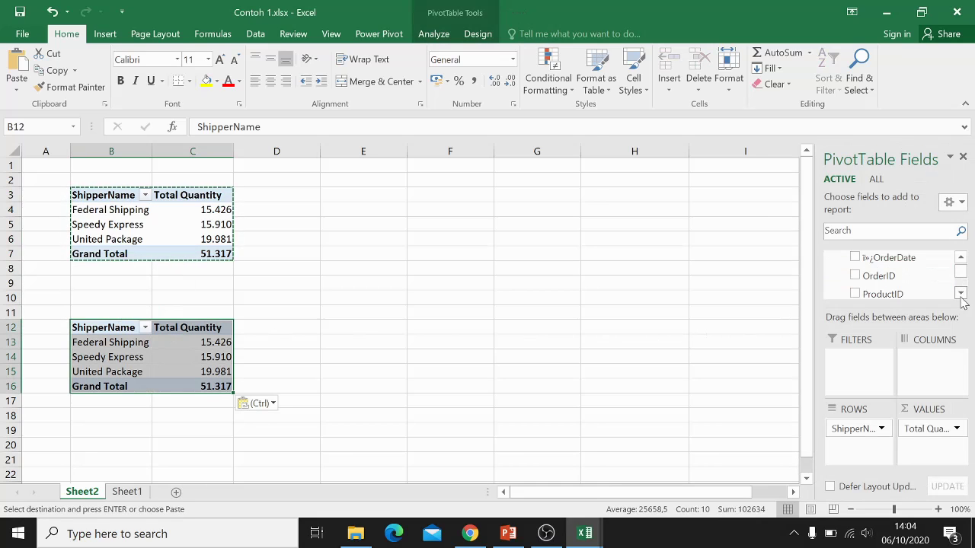
pyautogui.click(877, 181)
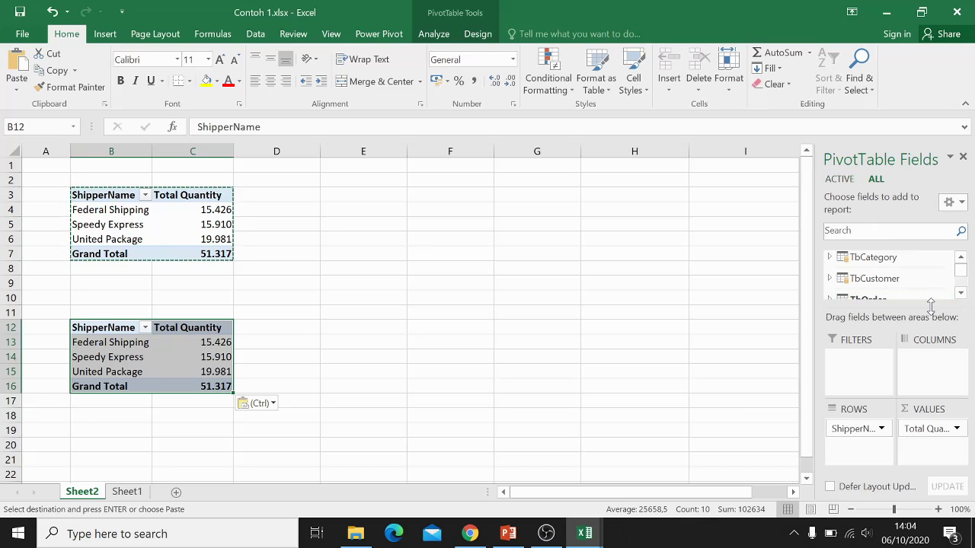
pyautogui.moveTo(930, 307); pyautogui.dragTo(929, 355)
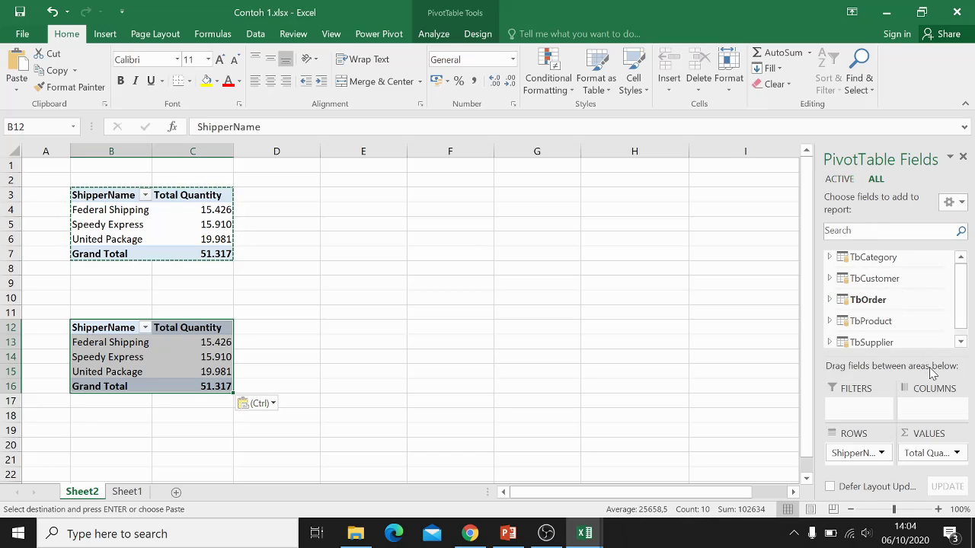
pyautogui.scroll(-1, 963, 312)
pyautogui.scroll(1, 963, 323)
# Step: Replace ShipperName with Country from TbCustomer as the row field of the copied pivot table
pyautogui.click(881, 454)
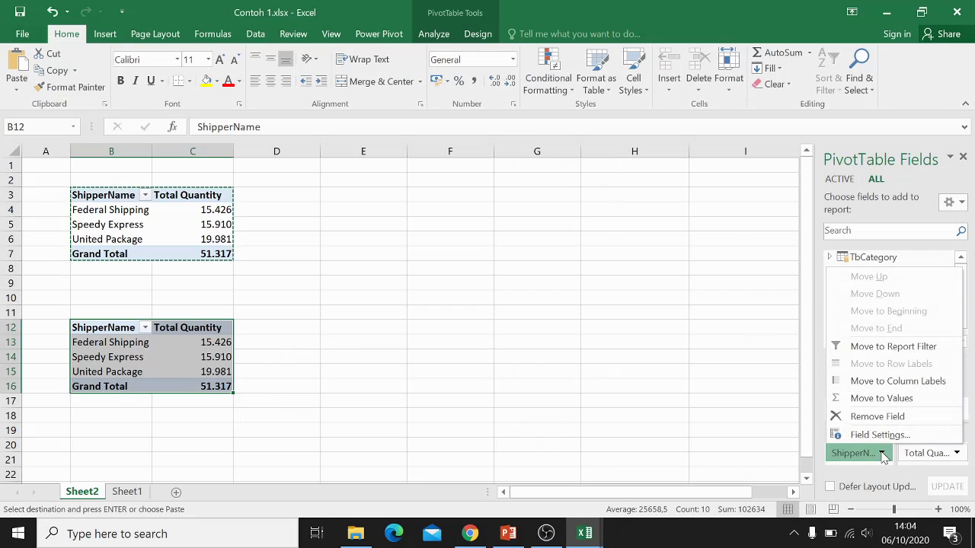
pyautogui.click(884, 419)
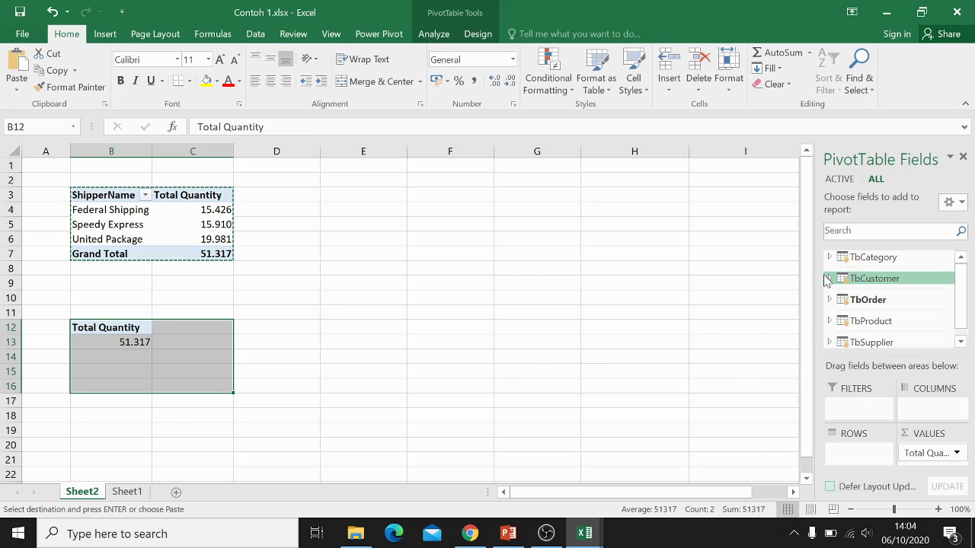
pyautogui.click(839, 278)
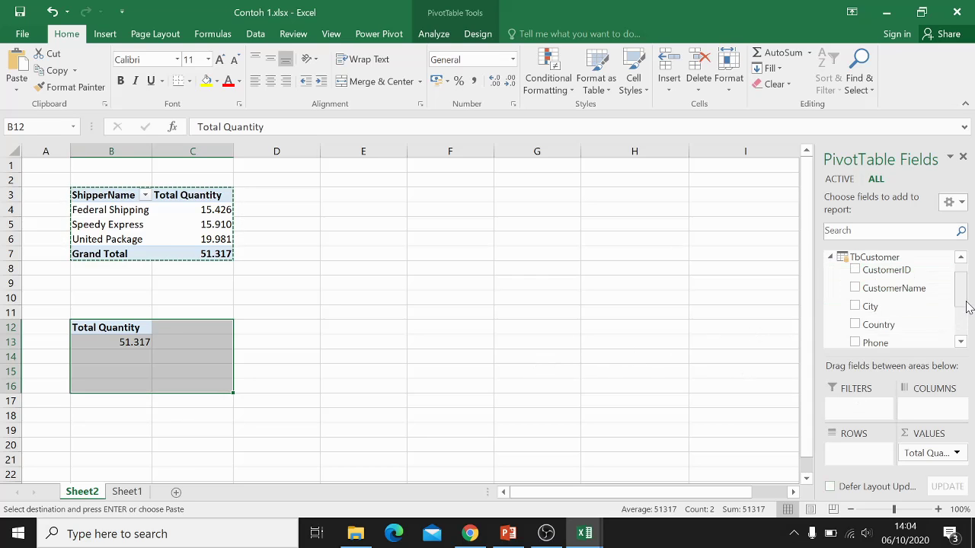
pyautogui.moveTo(962, 297); pyautogui.dragTo(964, 306)
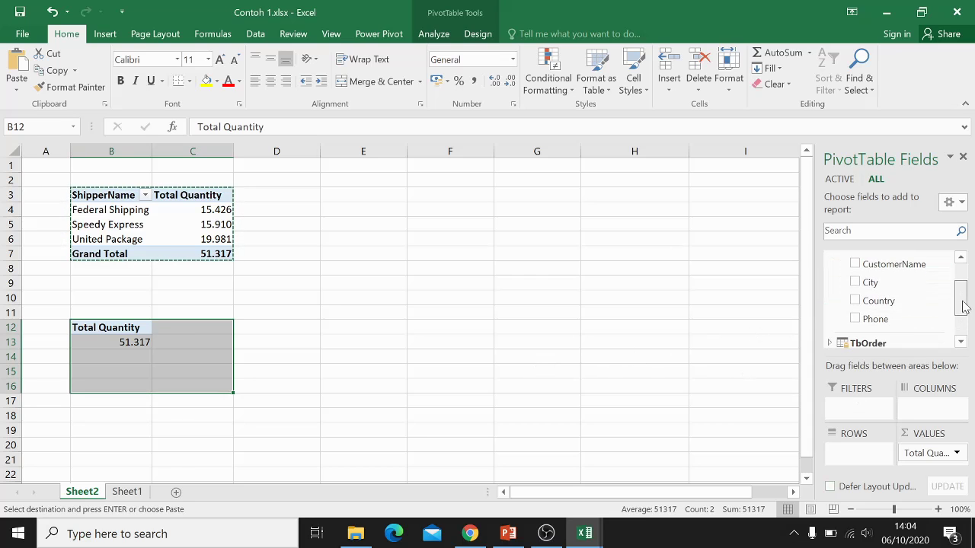
pyautogui.click(855, 299)
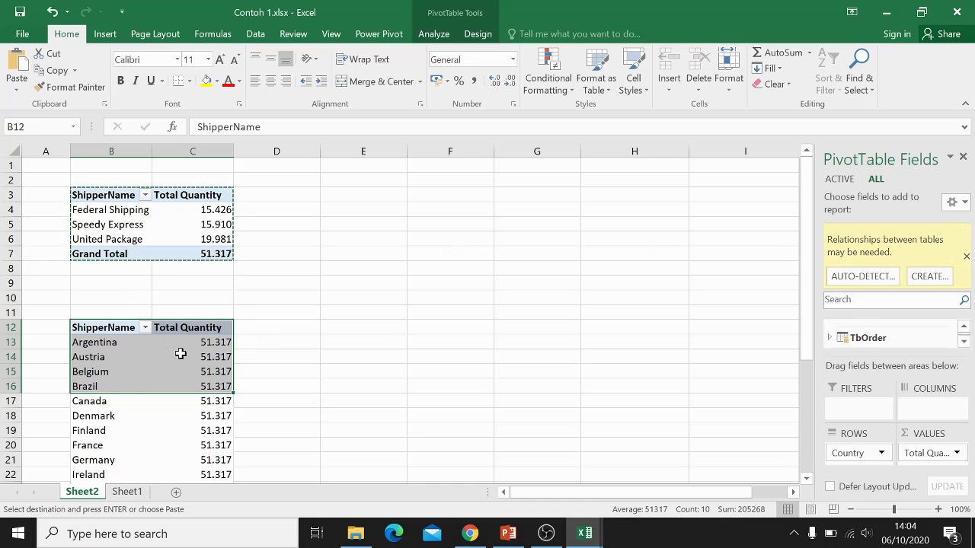
# Step: Examine the Total Quantity values listed for each country in the copied pivot table
pyautogui.click(154, 353)
pyautogui.scroll(-3, 151, 333)
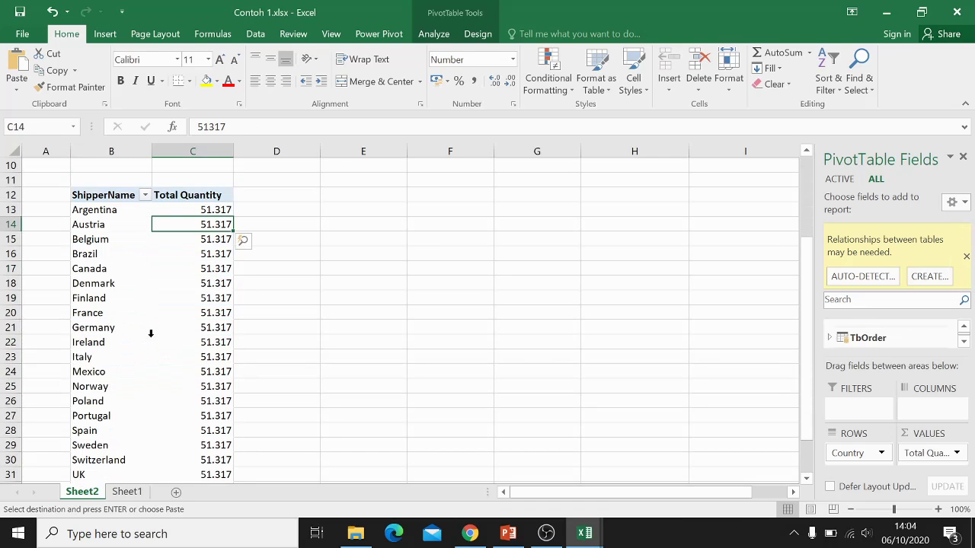
pyautogui.click(201, 209)
pyautogui.scroll(3, 202, 217)
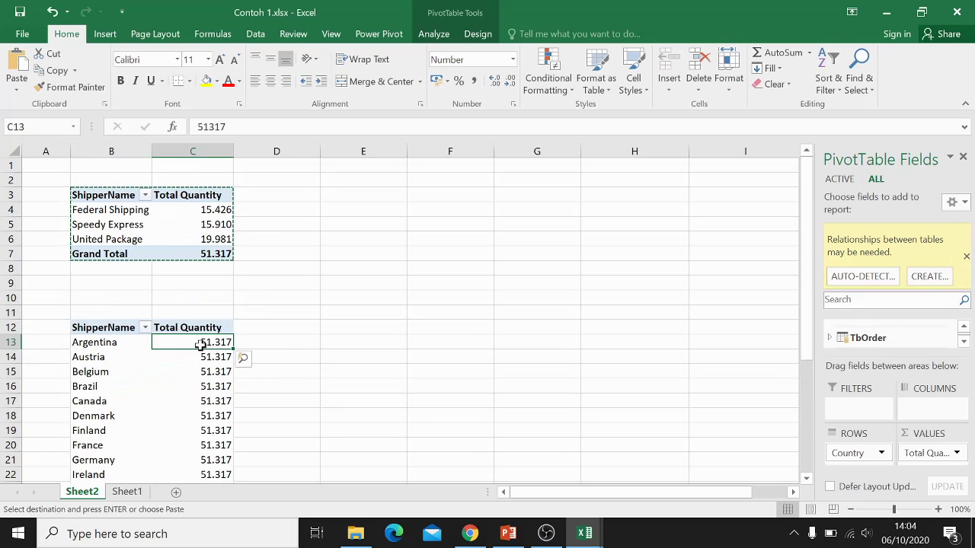
pyautogui.scroll(-6, 211, 394)
pyautogui.scroll(6, 215, 373)
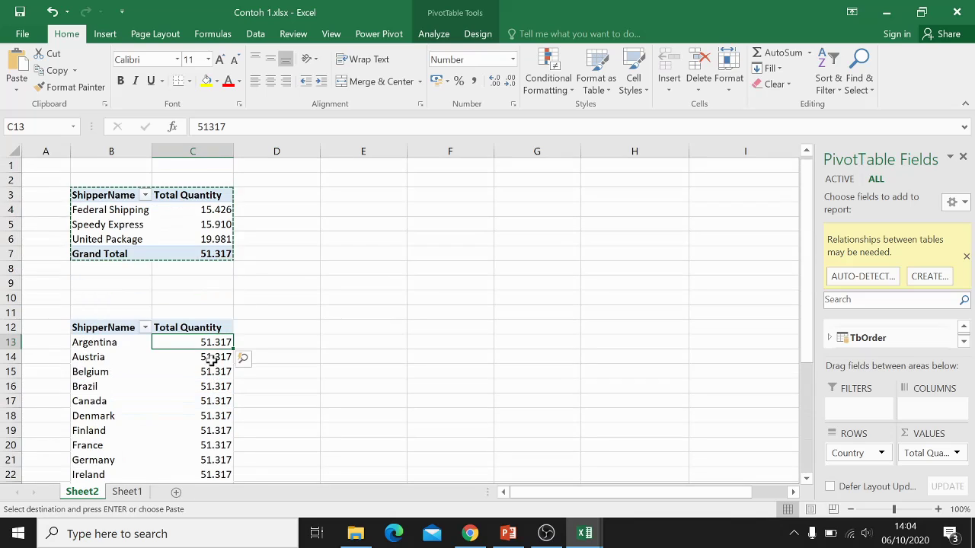
pyautogui.click(102, 343)
pyautogui.click(191, 342)
pyautogui.click(116, 343)
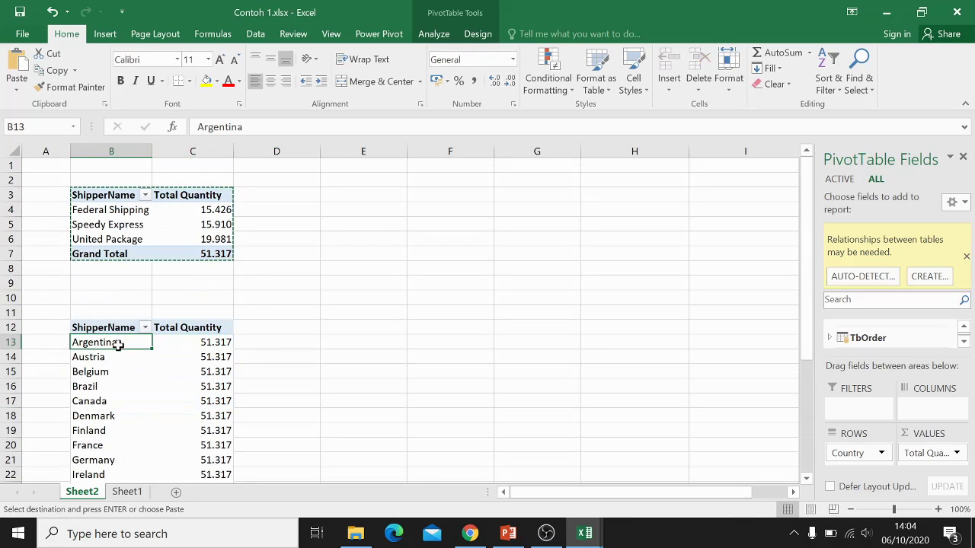
# Step: Dismiss the notice about missing table relationships in the country pivot table's field list without creating a relationship there
pyautogui.click(185, 343)
pyautogui.click(109, 342)
pyautogui.click(179, 343)
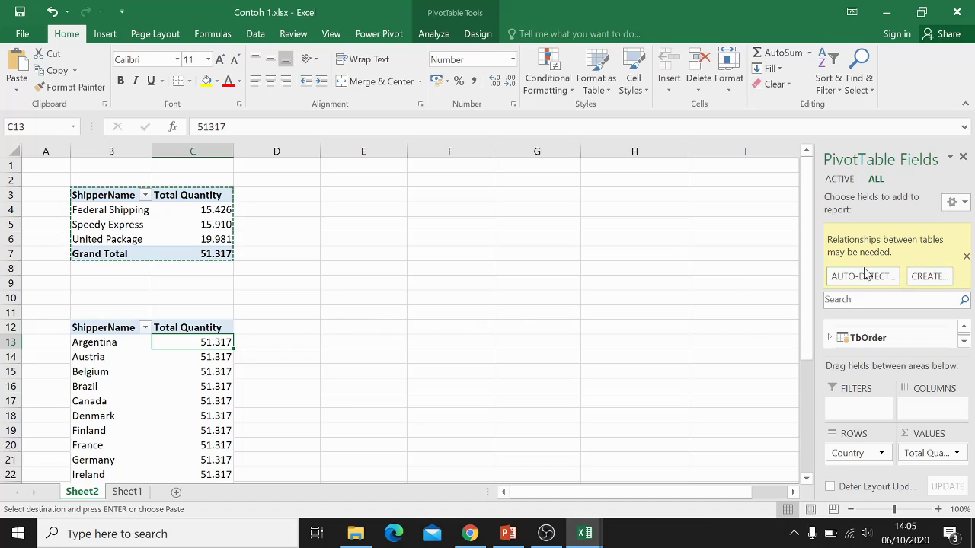
pyautogui.click(944, 280)
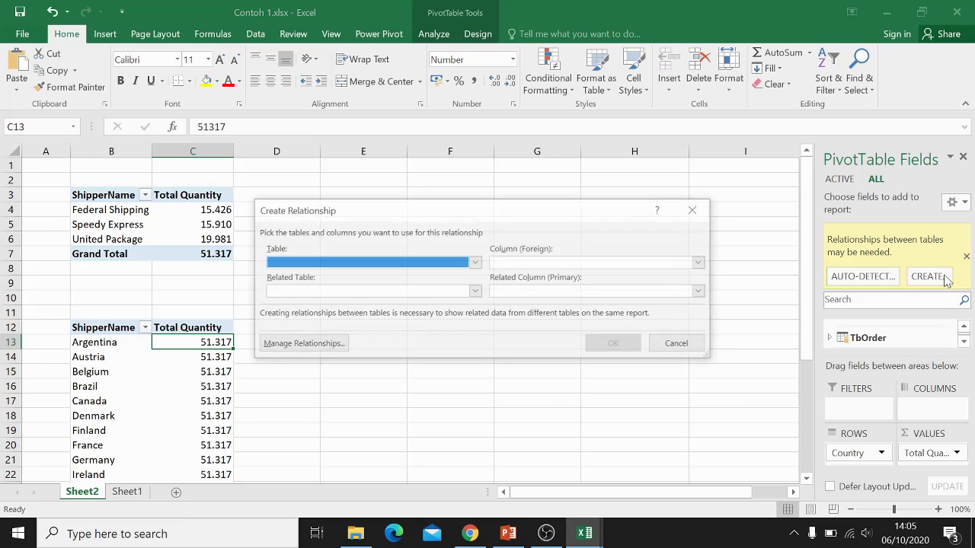
pyautogui.click(678, 344)
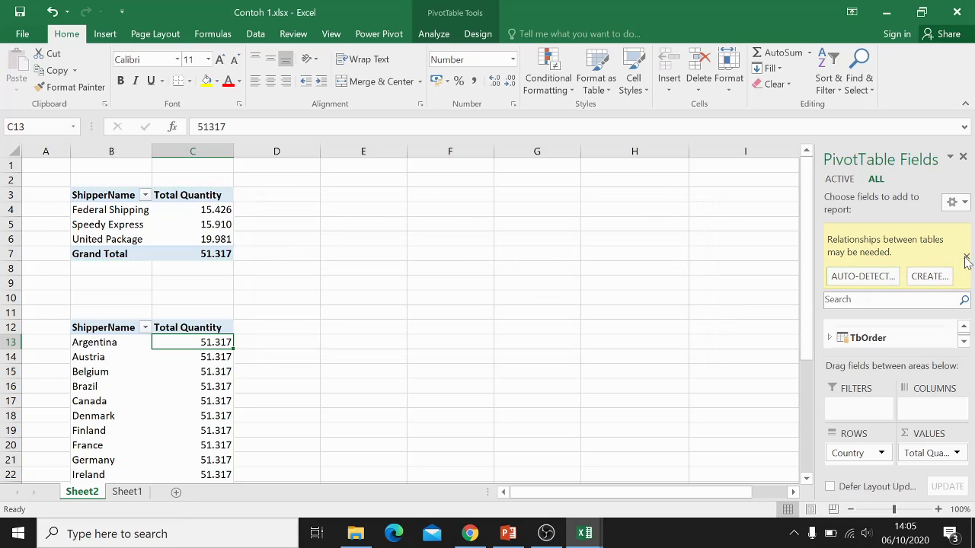
pyautogui.click(966, 257)
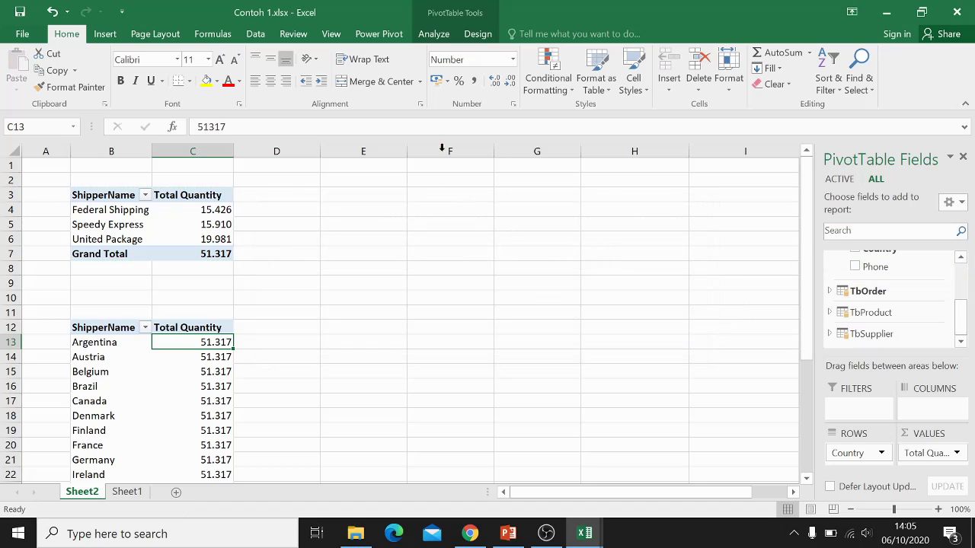
# Step: Switch to the Power Pivot window, show the tables in Diagram View, and relate CustomerID in TbCustomer to CustomerID in TbOrder
pyautogui.click(585, 533)
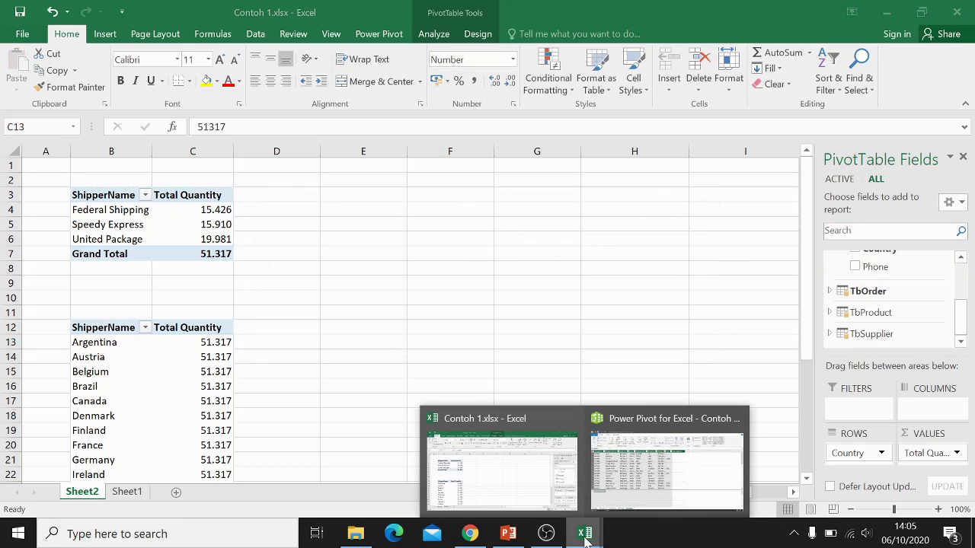
pyautogui.click(654, 472)
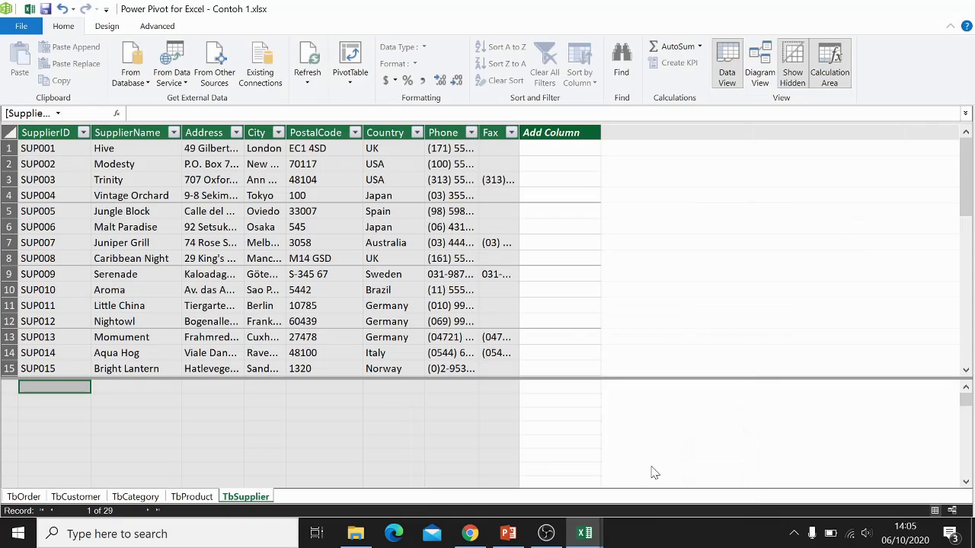
pyautogui.click(762, 61)
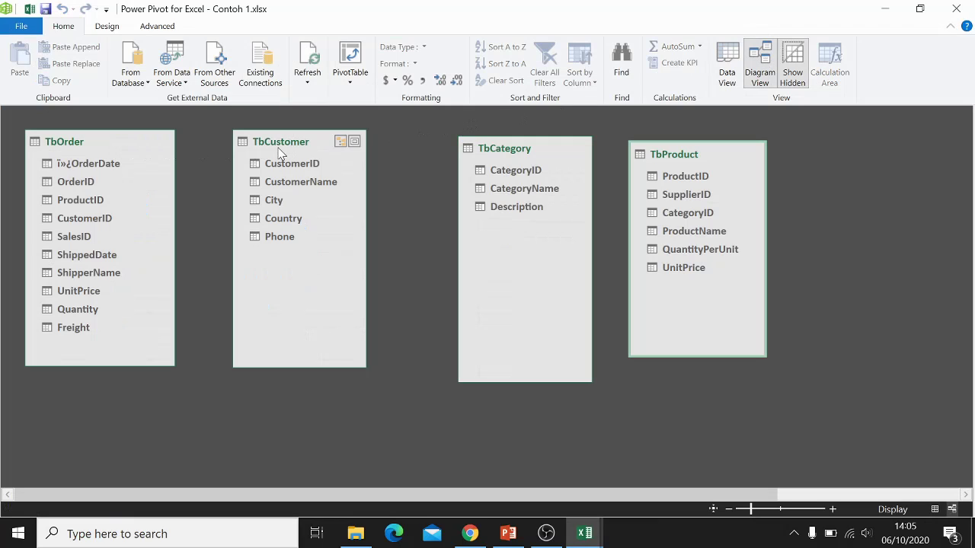
pyautogui.click(317, 166)
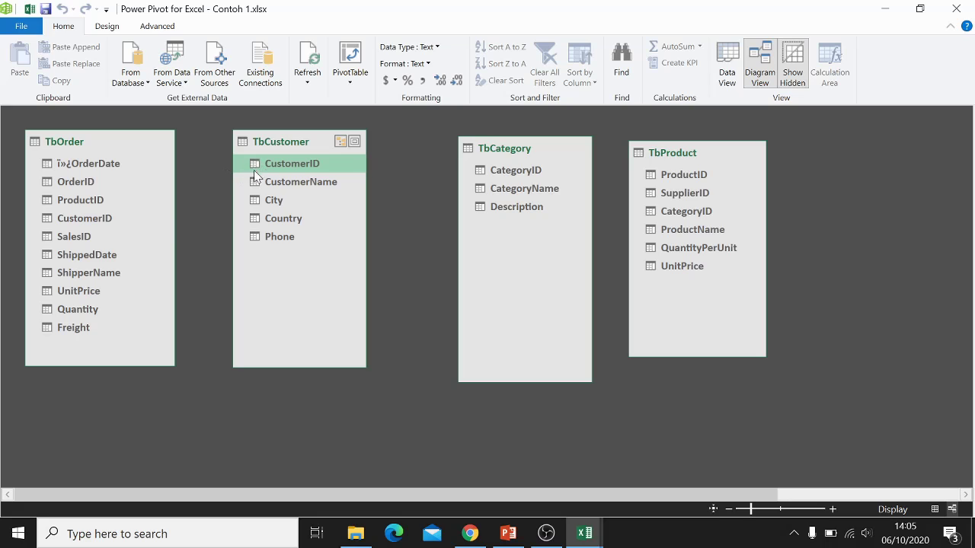
pyautogui.moveTo(253, 170); pyautogui.dragTo(100, 218)
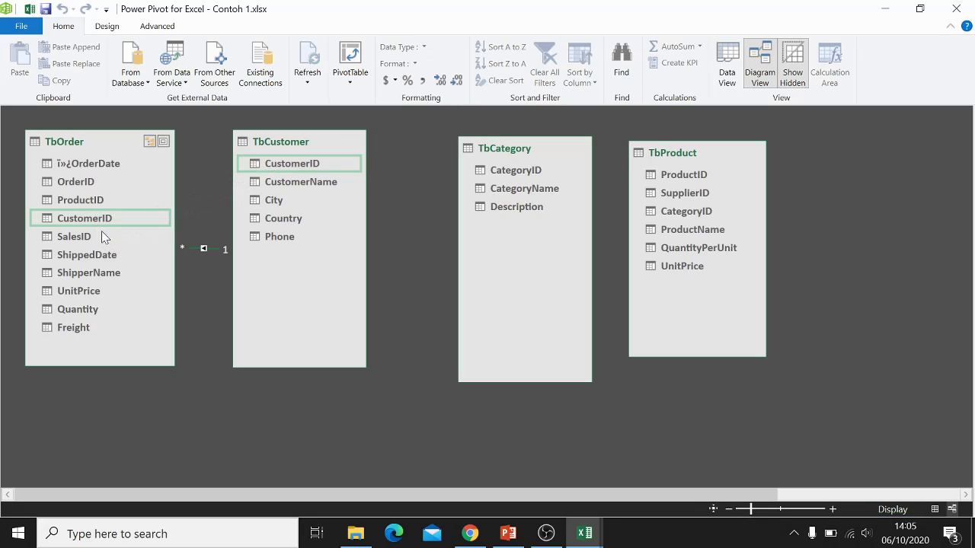
# Step: Rearrange TbCustomer, TbCategory and TbProduct in the diagram in a row with more space after TbOrder
pyautogui.moveTo(320, 131); pyautogui.dragTo(391, 129)
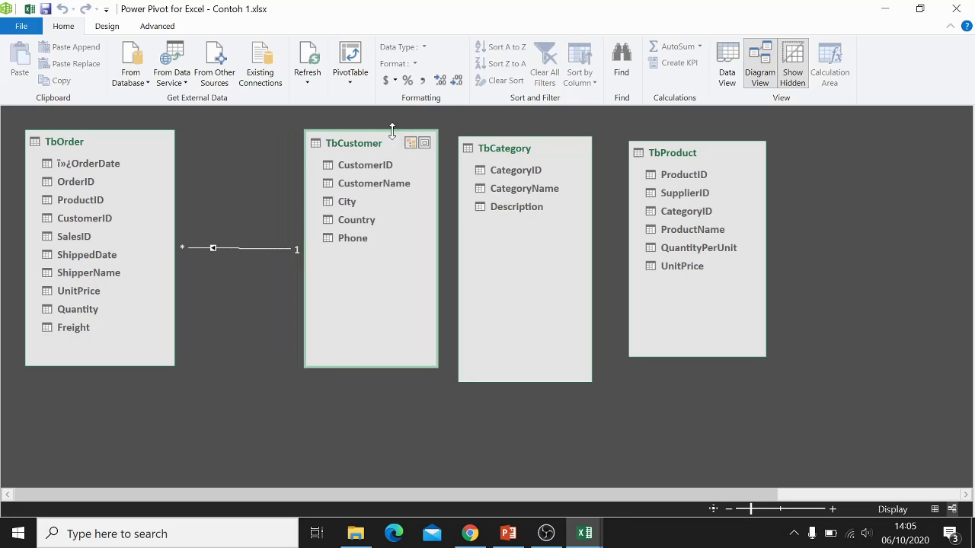
pyautogui.moveTo(538, 147); pyautogui.dragTo(583, 141)
pyautogui.moveTo(711, 151); pyautogui.dragTo(784, 131)
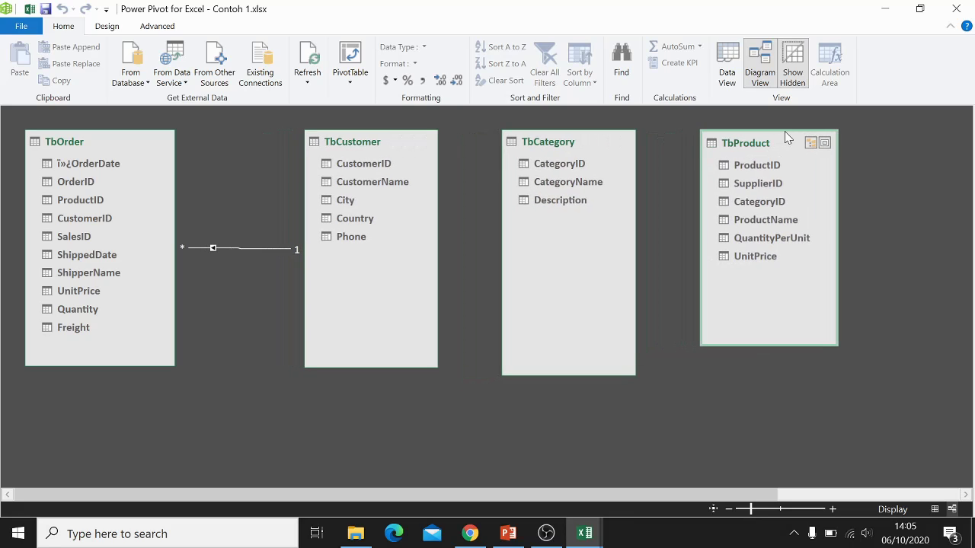
pyautogui.moveTo(374, 141); pyautogui.dragTo(398, 131)
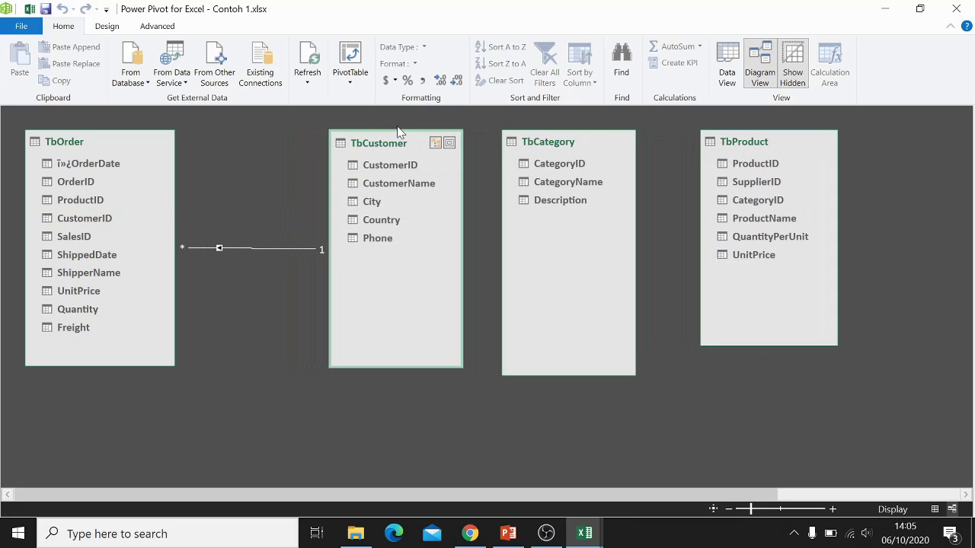
# Step: Refresh the TbCustomer data from its original source and close the refresh report
pyautogui.click(308, 61)
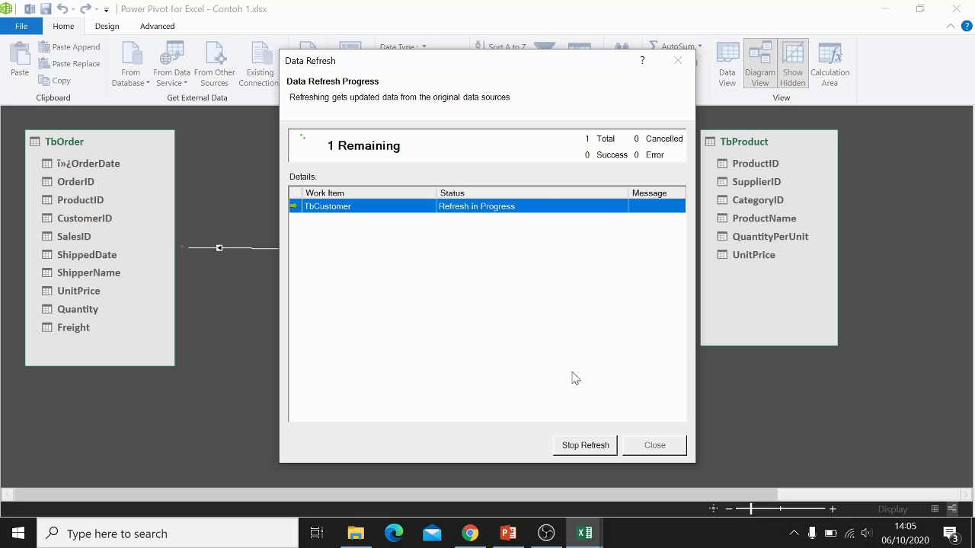
pyautogui.click(653, 451)
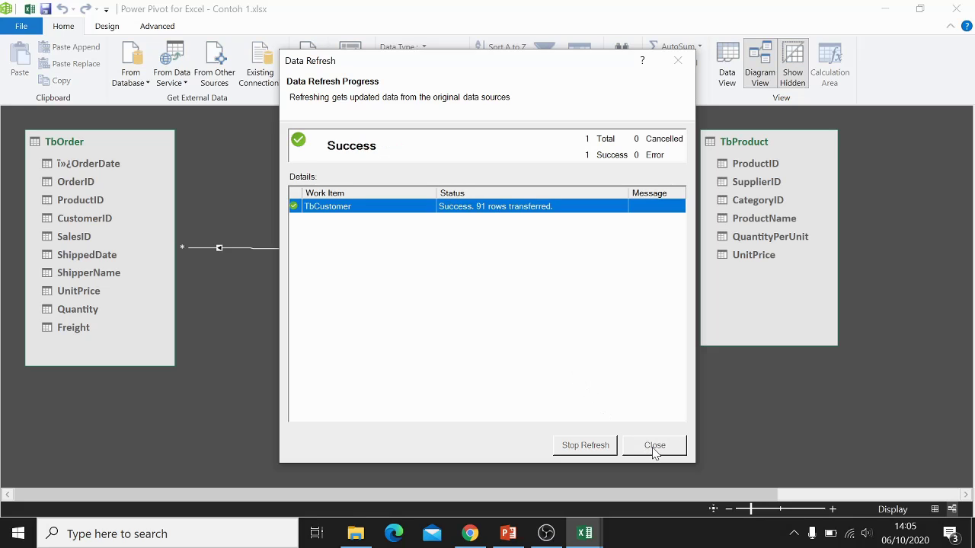
# Step: Switch to the Contoh 1.xlsx workbook in Excel and examine the Total Quantity listed for each country on Sheet2
pyautogui.moveTo(585, 533)
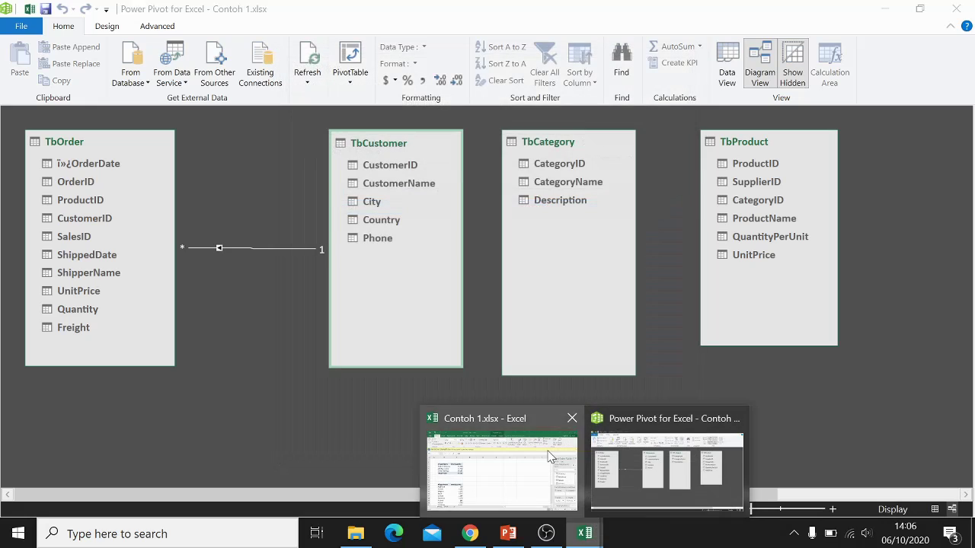
pyautogui.hotkey('alt', 'Tab')
pyautogui.click(584, 533)
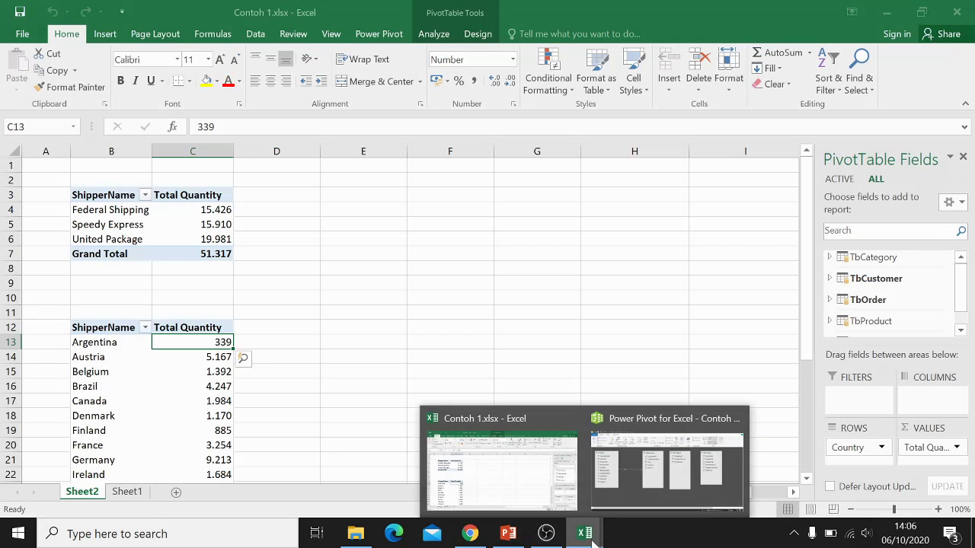
pyautogui.click(470, 326)
pyautogui.scroll(-2, 150, 341)
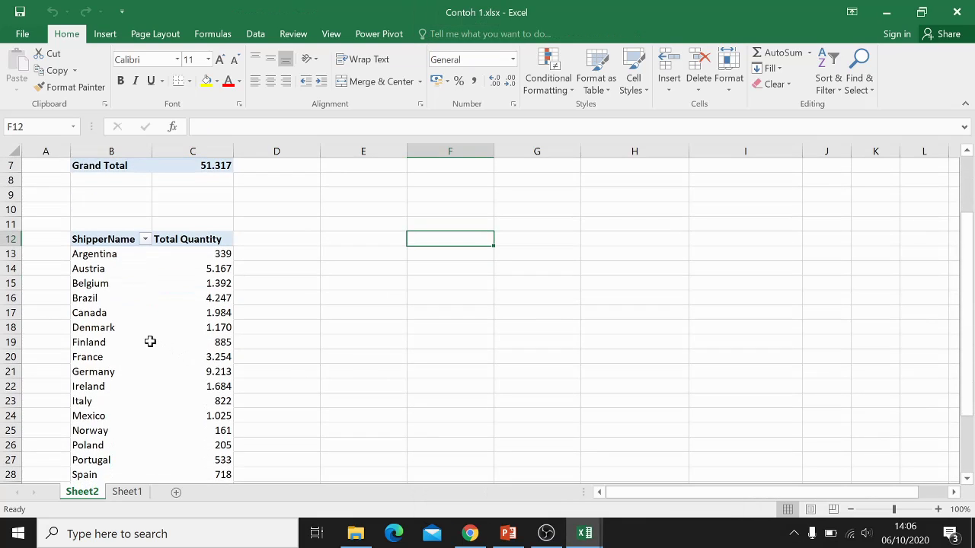
pyautogui.scroll(-4, 135, 290)
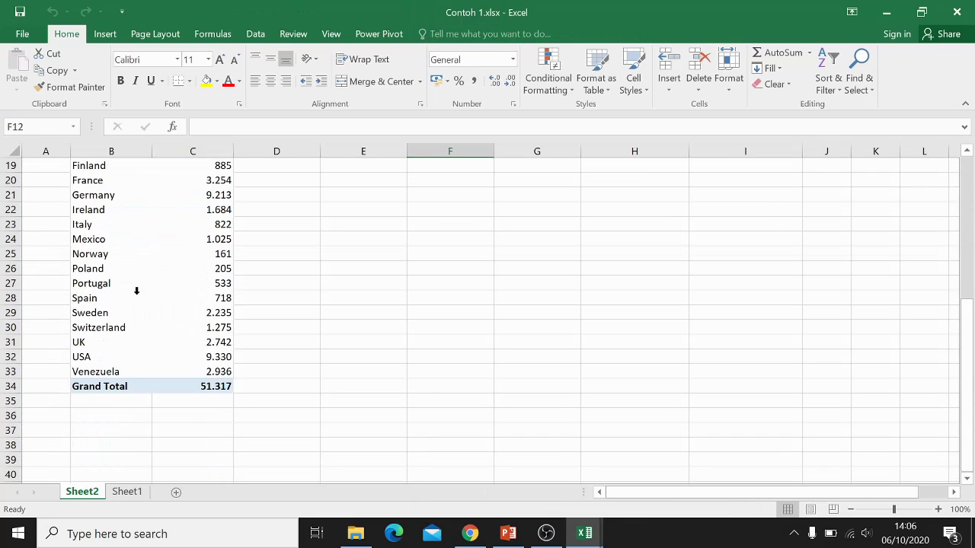
pyautogui.scroll(5, 135, 289)
pyautogui.scroll(1, 135, 288)
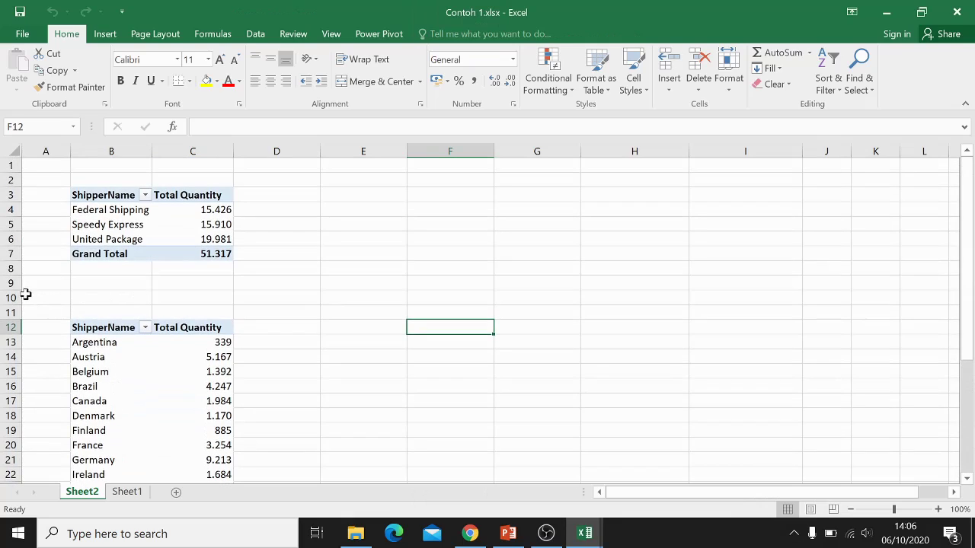
# Step: Delete rows 9 to 11 between the two pivot tables on Sheet2
pyautogui.moveTo(11, 282); pyautogui.dragTo(9, 307)
pyautogui.click(698, 65)
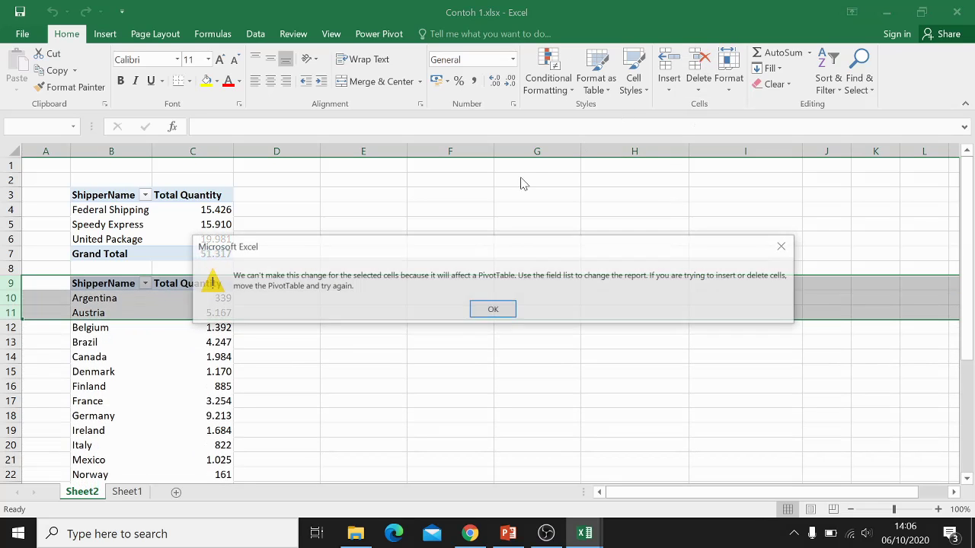
pyautogui.click(477, 310)
pyautogui.click(329, 346)
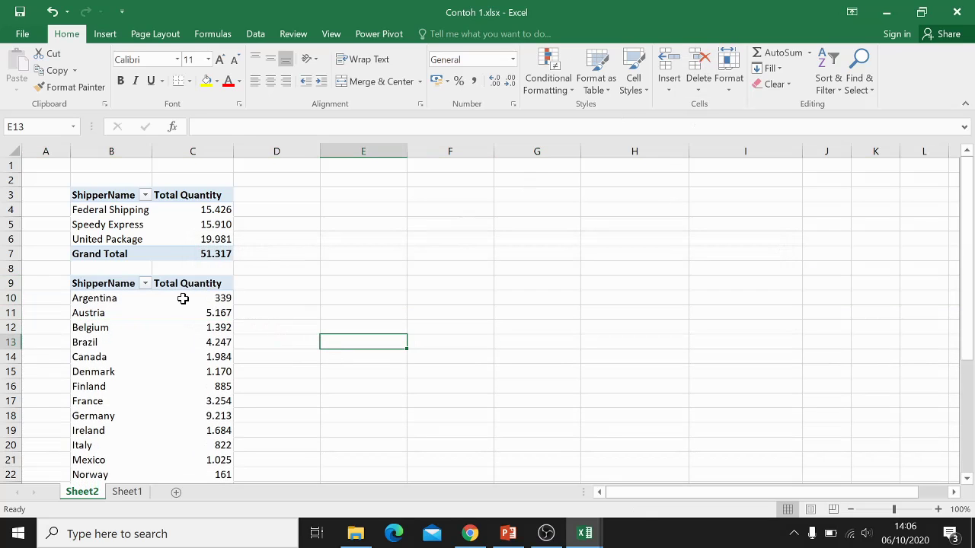
pyautogui.scroll(-2, 168, 300)
pyautogui.click(155, 309)
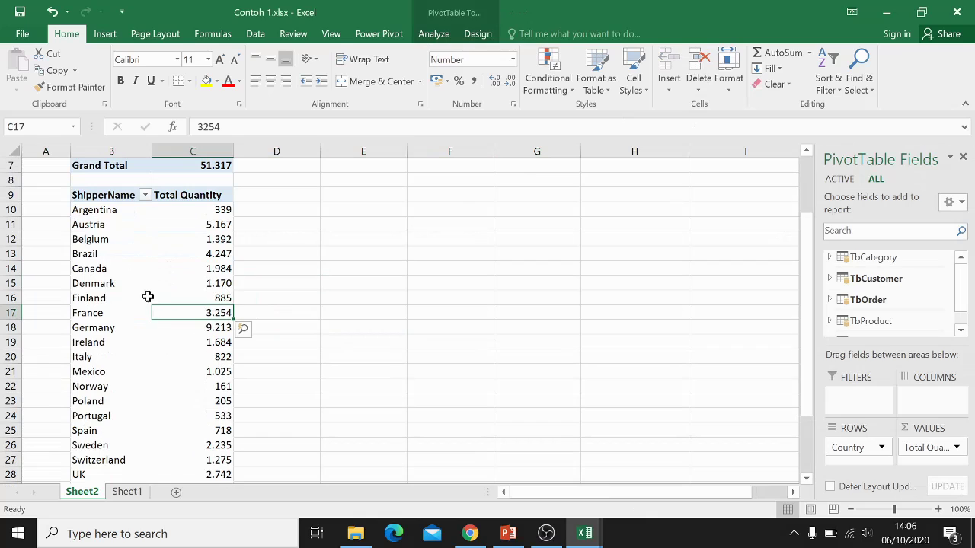
pyautogui.click(111, 278)
pyautogui.click(172, 255)
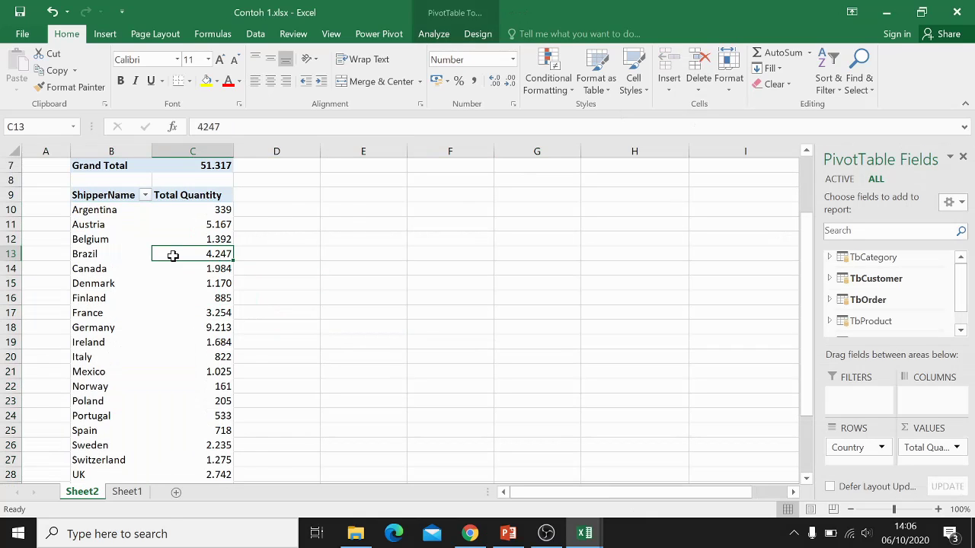
pyautogui.rightClick(172, 255)
pyautogui.click(236, 487)
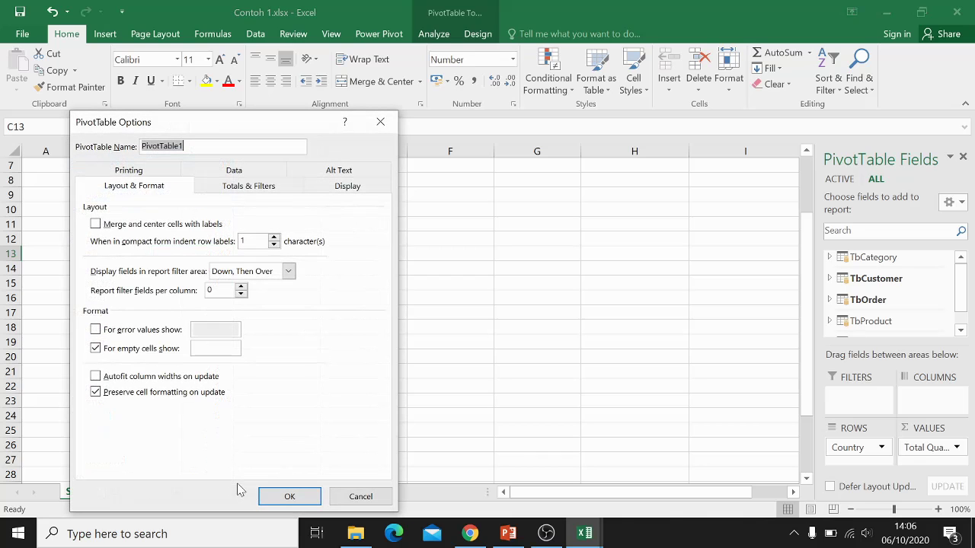
pyautogui.click(361, 495)
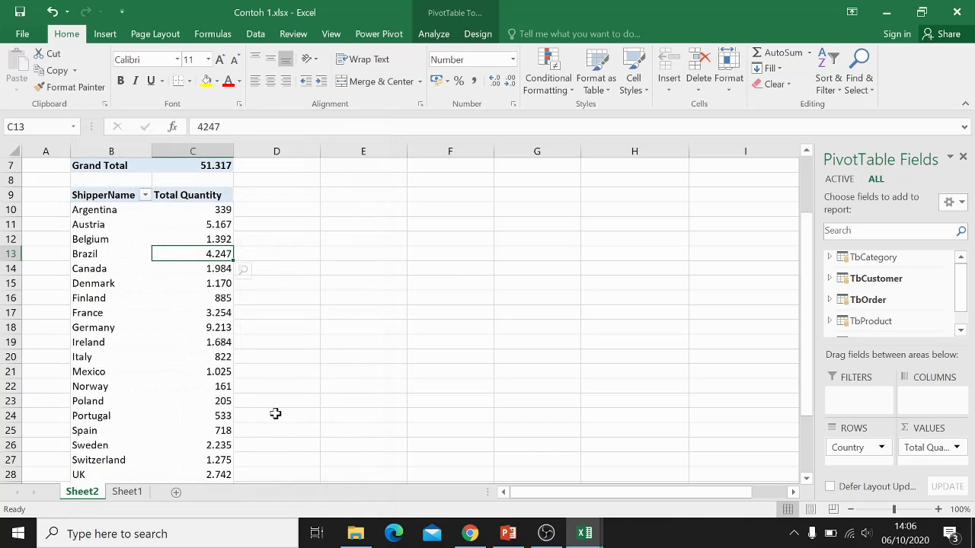
pyautogui.click(221, 311)
pyautogui.scroll(-4, 209, 320)
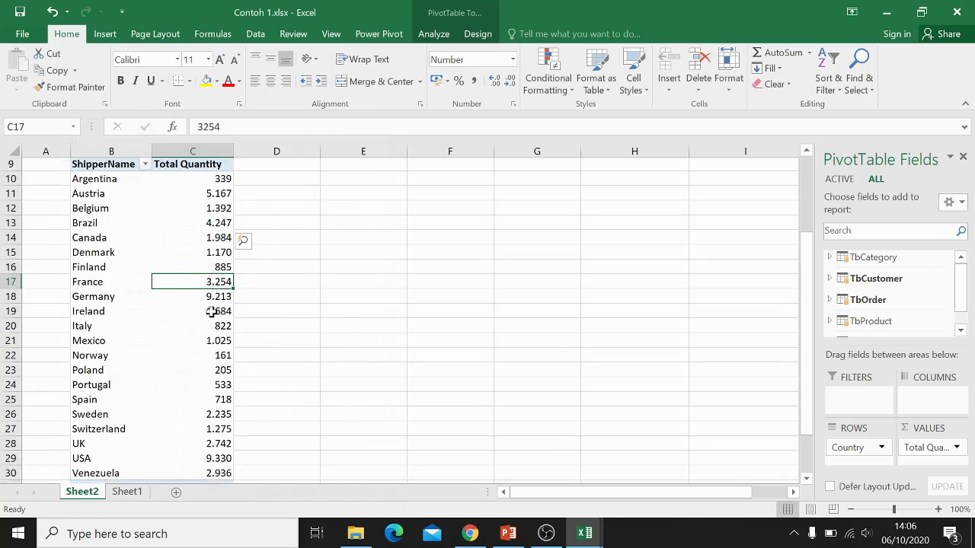
pyautogui.scroll(4, 207, 332)
pyautogui.scroll(2, 207, 332)
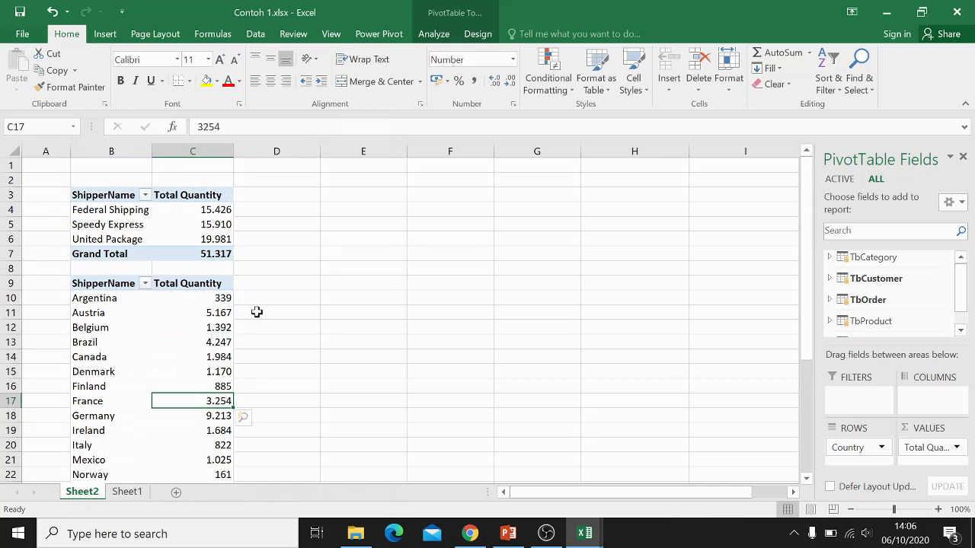
pyautogui.moveTo(213, 318)
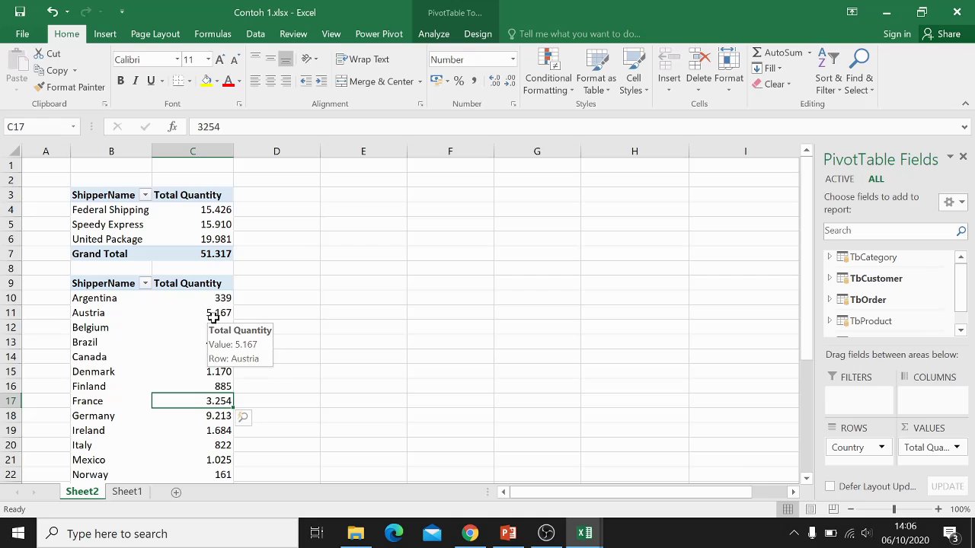
# Step: Switch to PowerPoint to read the required outputs on the Studi Kasus slide, and return to the Contoh 1.xlsx workbook in Excel
pyautogui.click(508, 533)
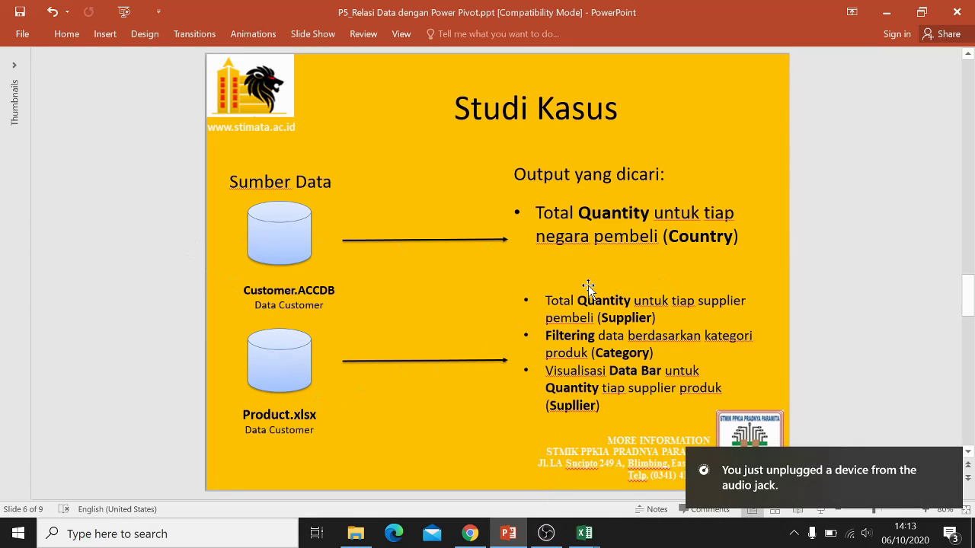
pyautogui.click(588, 535)
pyautogui.click(545, 493)
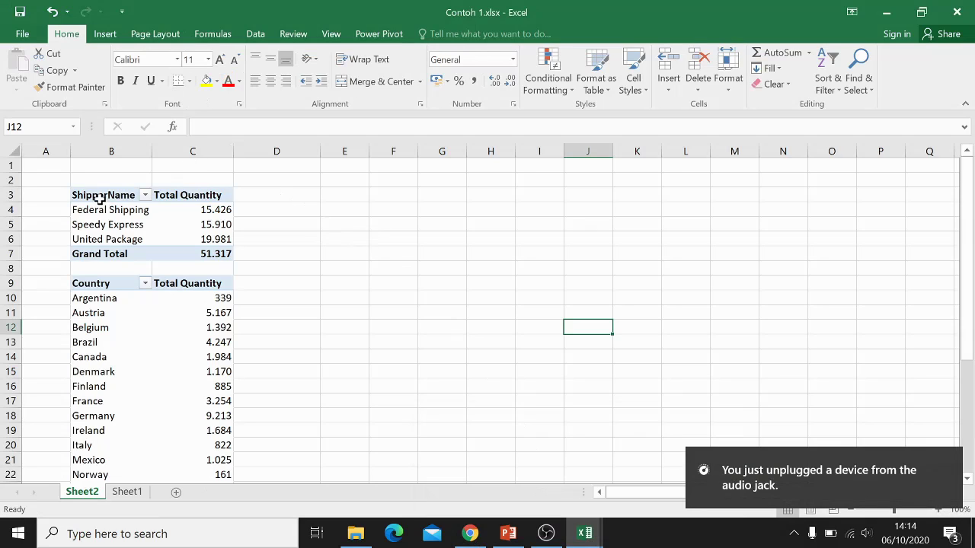
# Step: Switch to the Power Pivot window and show the TbSupplier table in Data View
pyautogui.click(585, 533)
pyautogui.click(597, 481)
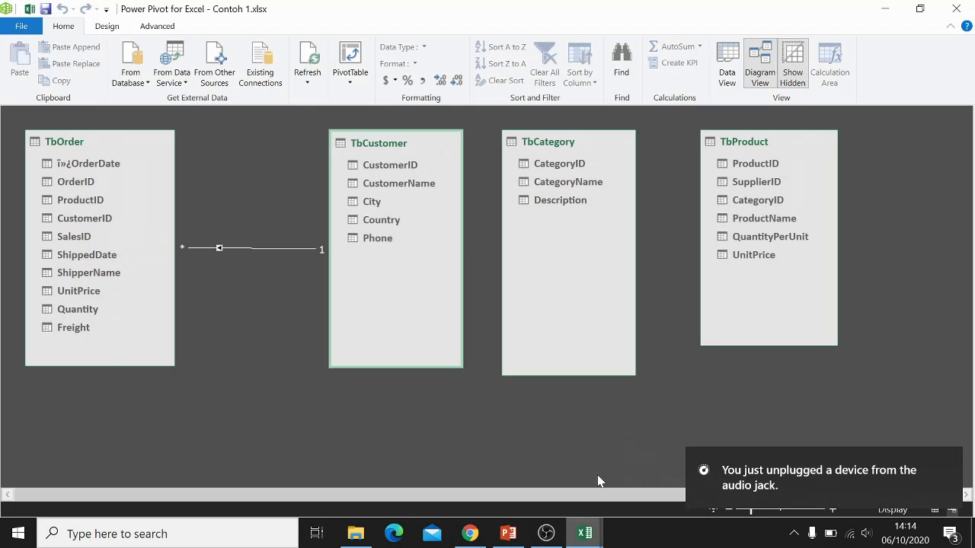
pyautogui.click(727, 64)
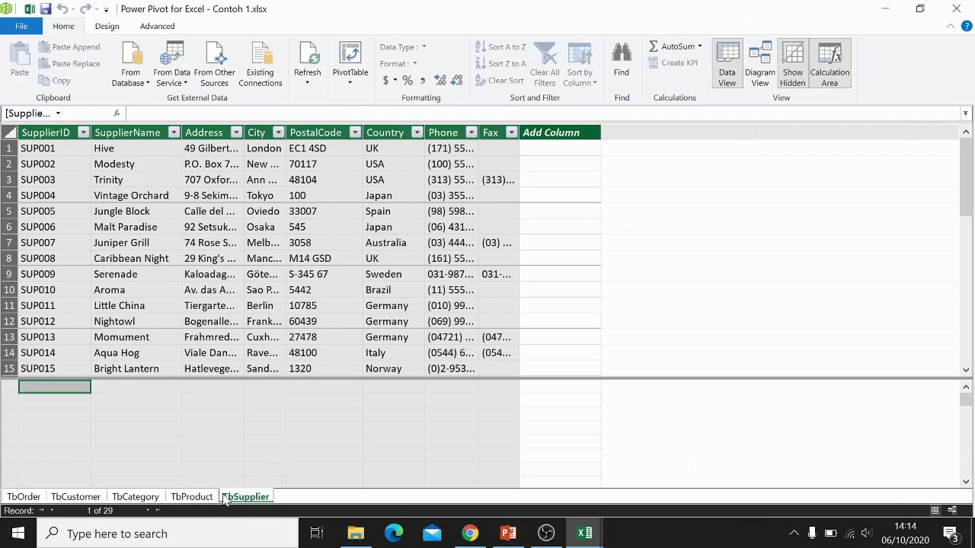
# Step: Check the supplier and category outputs on the Studi Kasus slide in PowerPoint, and return to Power Pivot
pyautogui.hotkey('alt', 'Tab')
pyautogui.hotkey('alt', 'Tab')
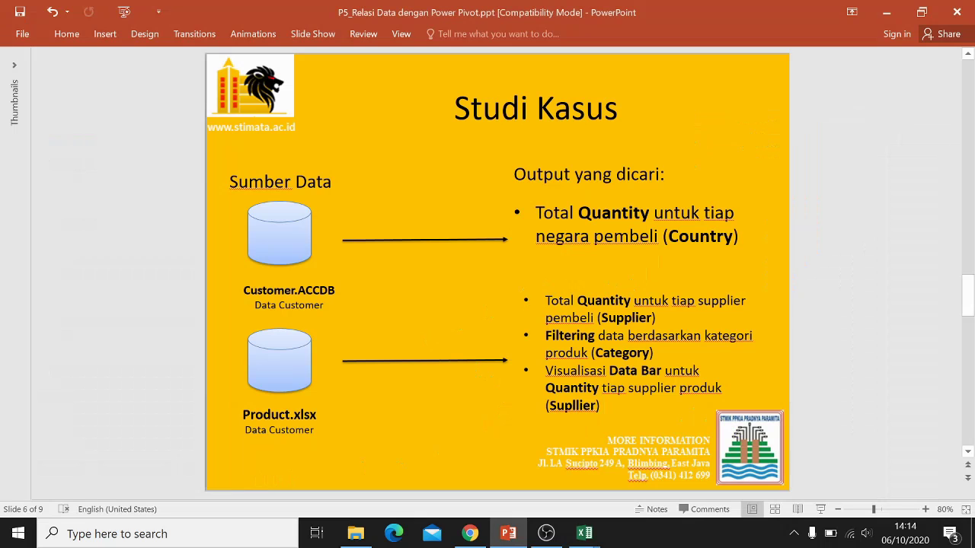
pyautogui.hotkey('alt', 'Tab')
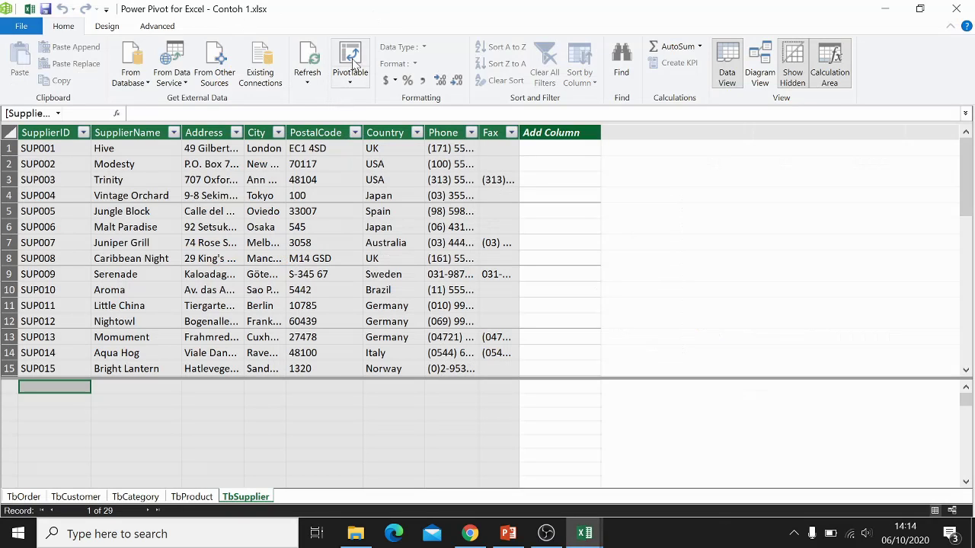
pyautogui.click(352, 83)
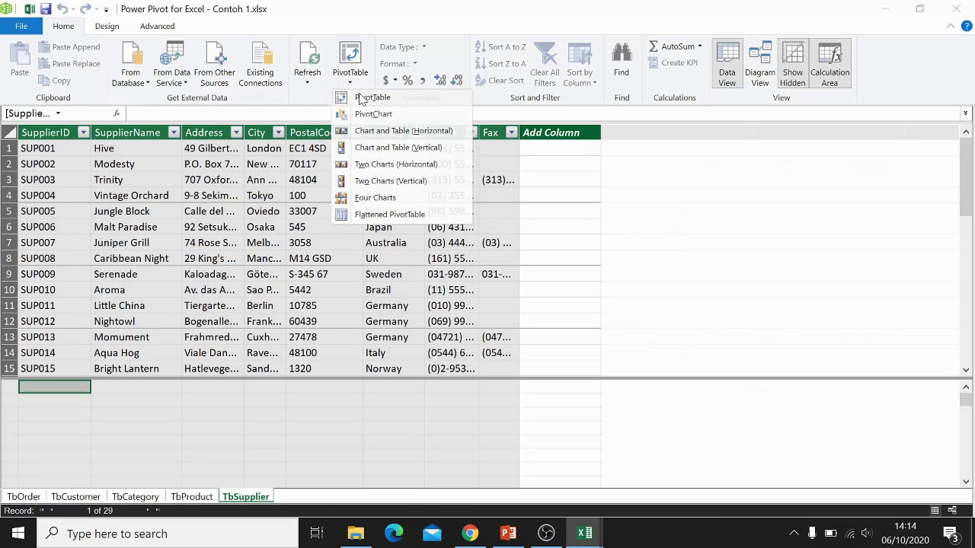
pyautogui.click(361, 97)
pyautogui.click(344, 258)
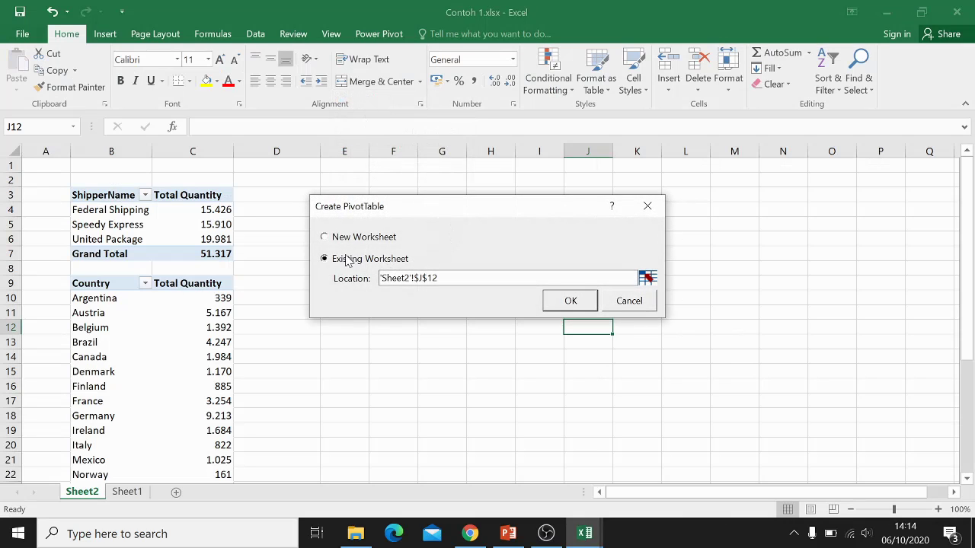
pyautogui.moveTo(416, 210); pyautogui.dragTo(491, 196)
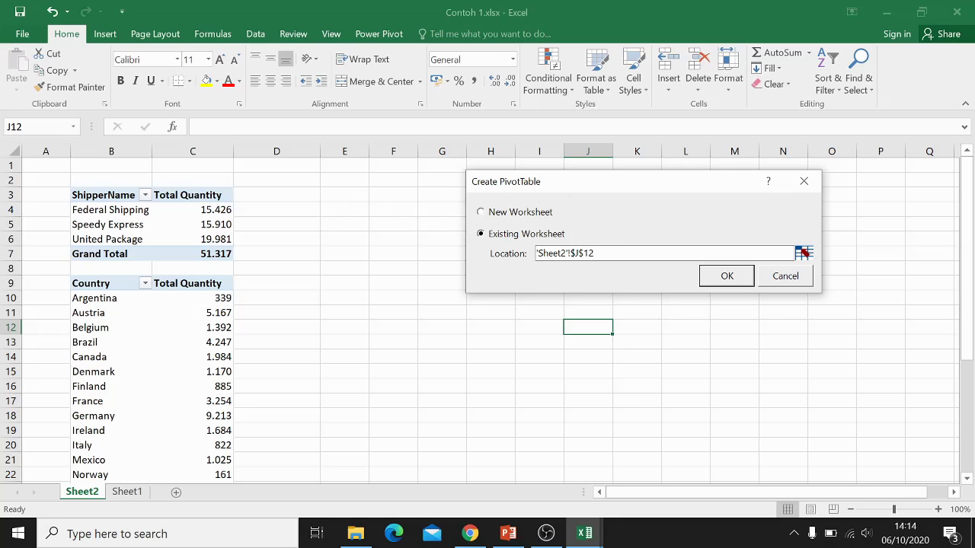
pyautogui.hotkey('shift', 'Home')
pyautogui.press('BackSpace')
pyautogui.click(785, 276)
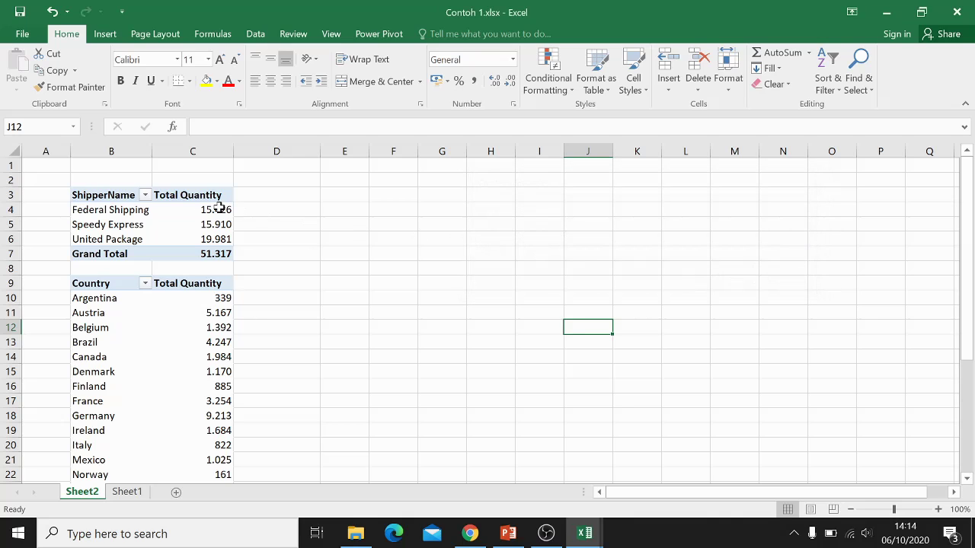
# Step: Copy the ShipperName pivot table in B3:C7 and paste it at cell E3
pyautogui.moveTo(115, 198); pyautogui.dragTo(204, 253)
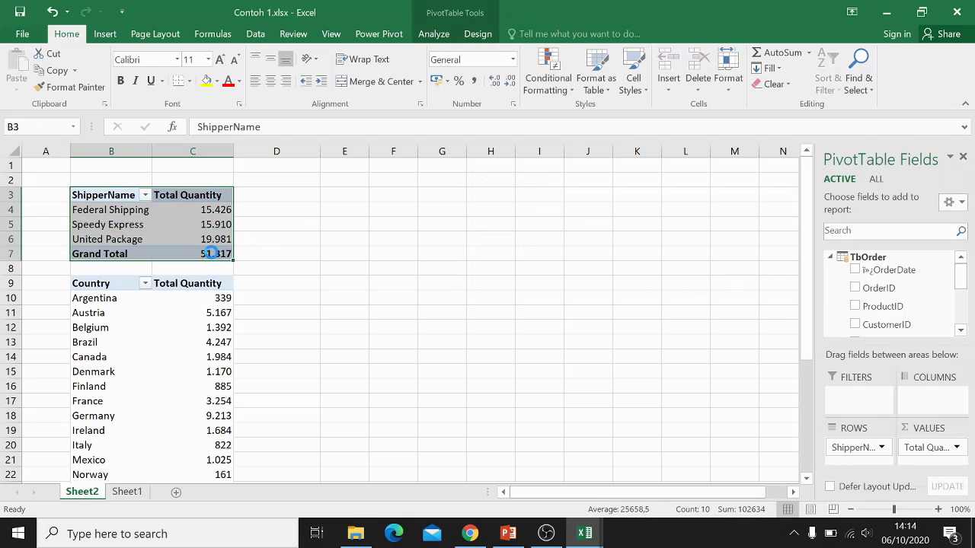
pyautogui.hotkey('ctrl', 'c')
pyautogui.click(347, 198)
pyautogui.hotkey('ctrl', 'v')
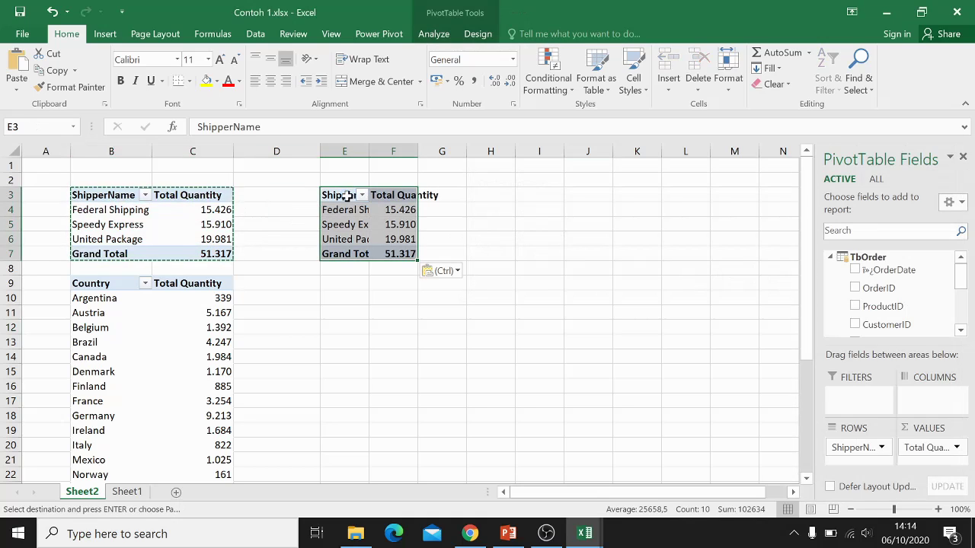
# Step: Name the pasted pivot table at E3 PSupplier
pyautogui.click(342, 195)
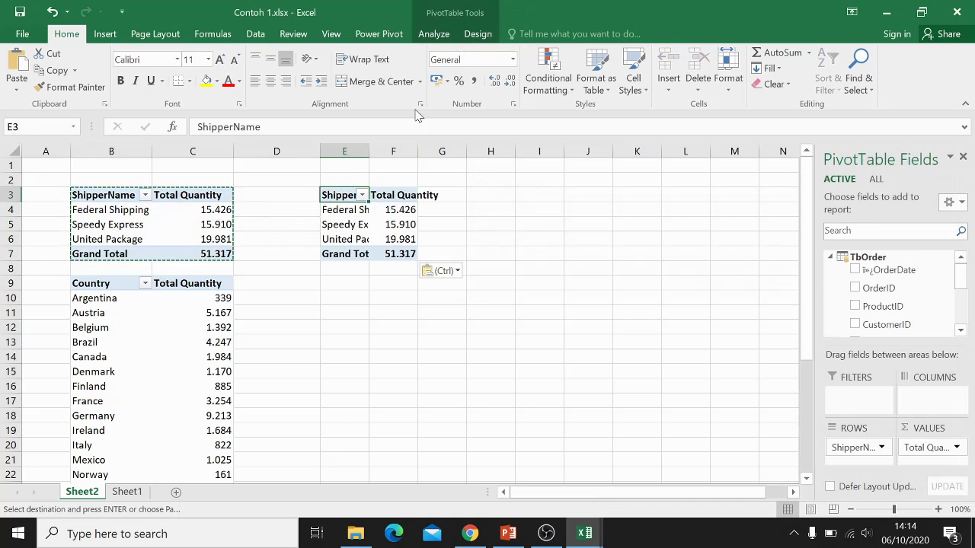
pyautogui.click(448, 37)
pyautogui.moveTo(3, 71); pyautogui.dragTo(50, 70)
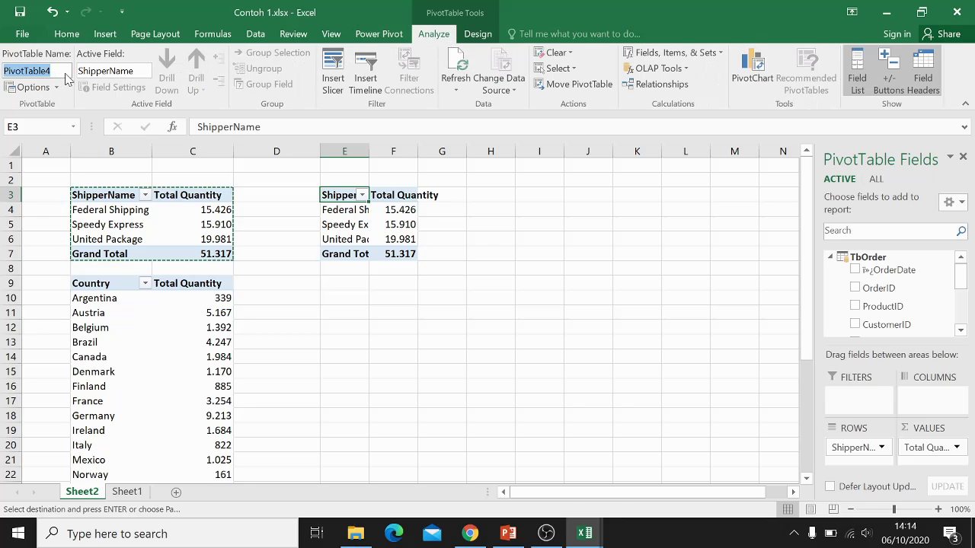
pyautogui.write('PSu')
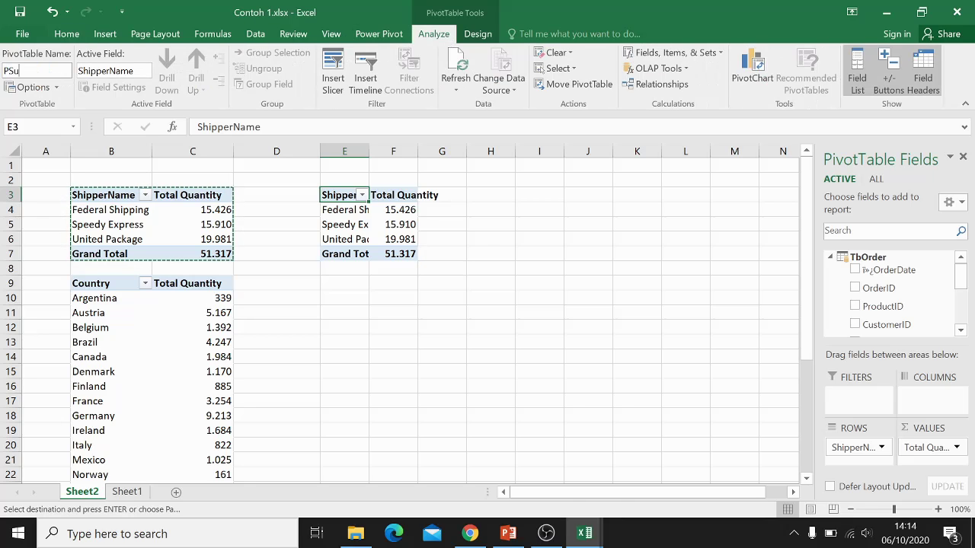
pyautogui.write('pplier')
pyautogui.click(364, 286)
# Step: Rename the row header in E3 to SupplierName, checking the Studi Kasus slide in PowerPoint along the way
pyautogui.doubleClick(349, 196)
pyautogui.doubleClick(349, 195)
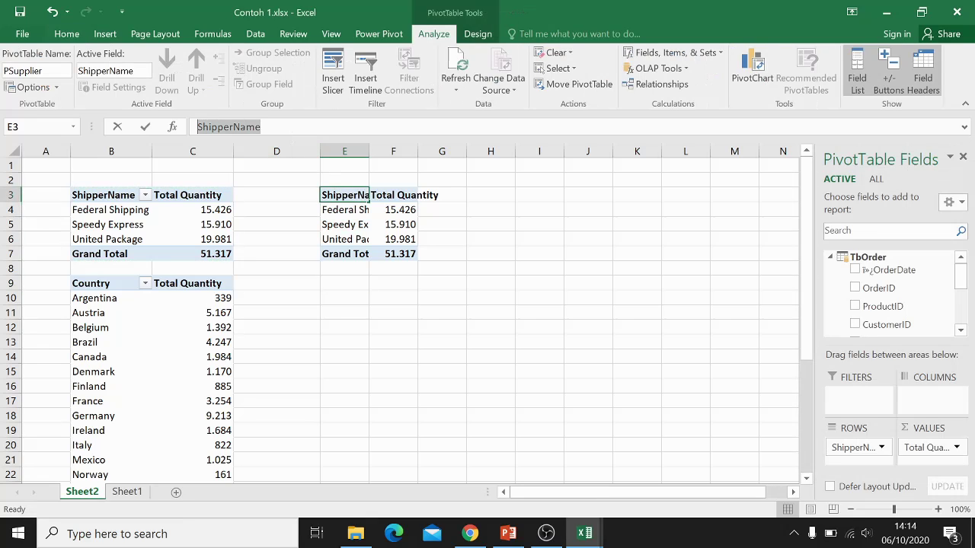
pyautogui.write('Suppl')
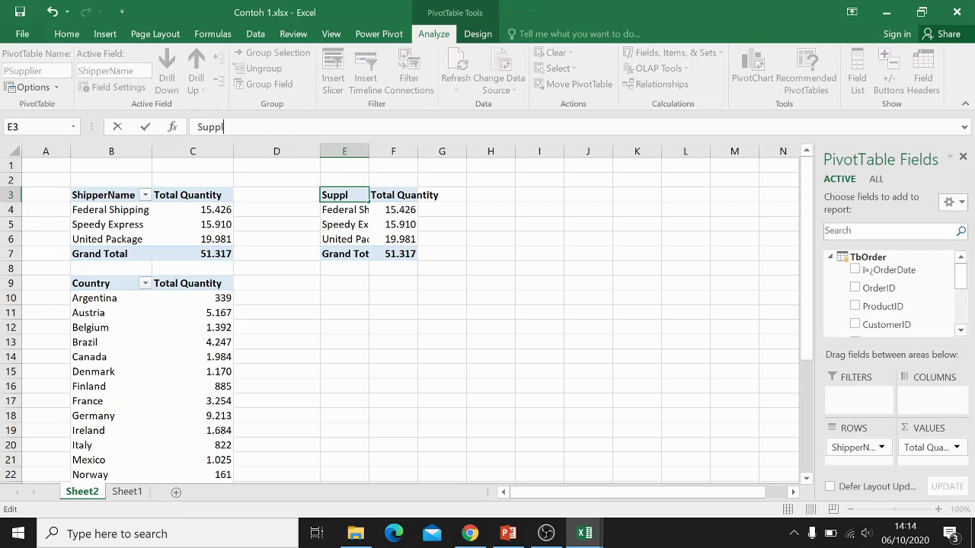
pyautogui.write('ier Name')
pyautogui.hotkey('alt', 'Tab')
pyautogui.hotkey('alt', 'Tab')
pyautogui.press('Tab')
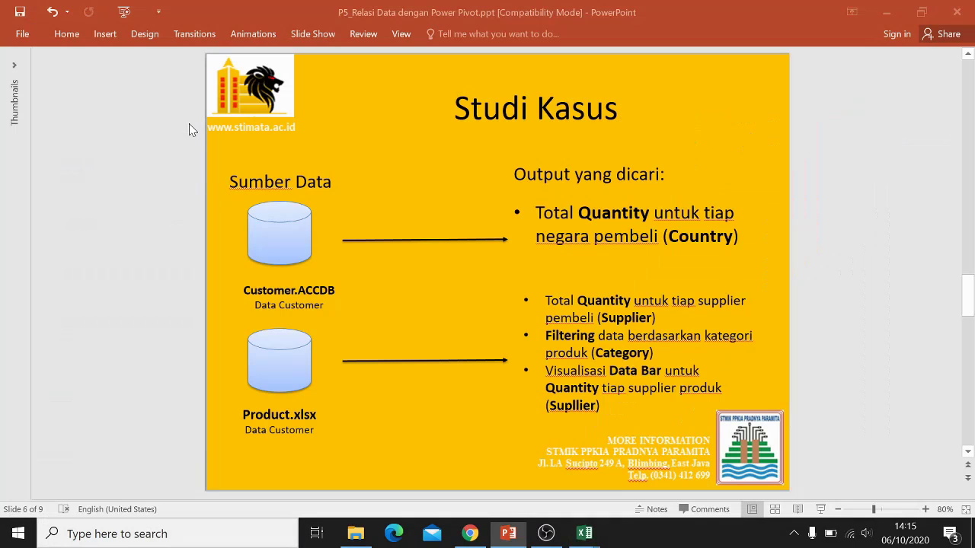
pyautogui.hotkey('alt', 'Tab')
pyautogui.press('Tab')
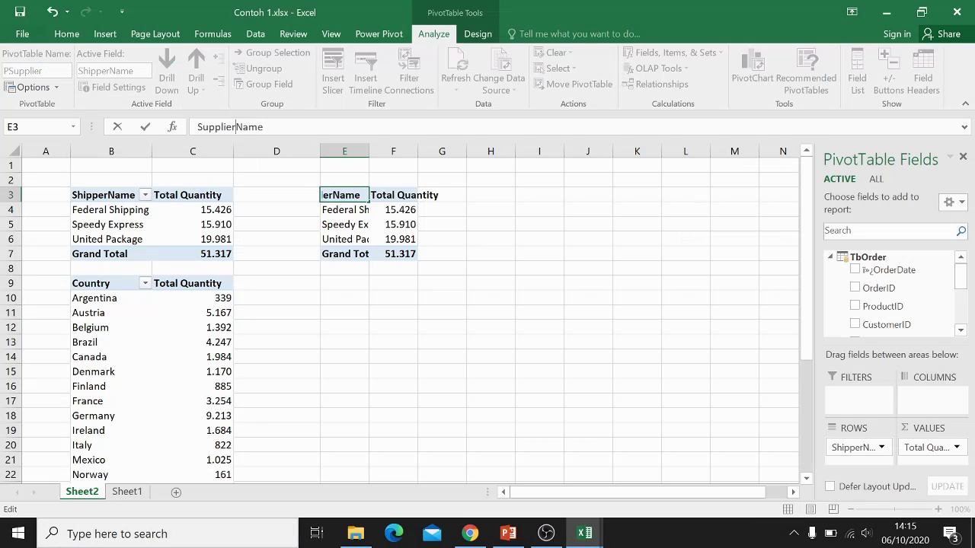
pyautogui.press('Return')
# Step: Replace the PSupplier pivot's ShipperName row field with SupplierName from TbSupplier, and fit columns E and F to their contents
pyautogui.doubleClick(369, 150)
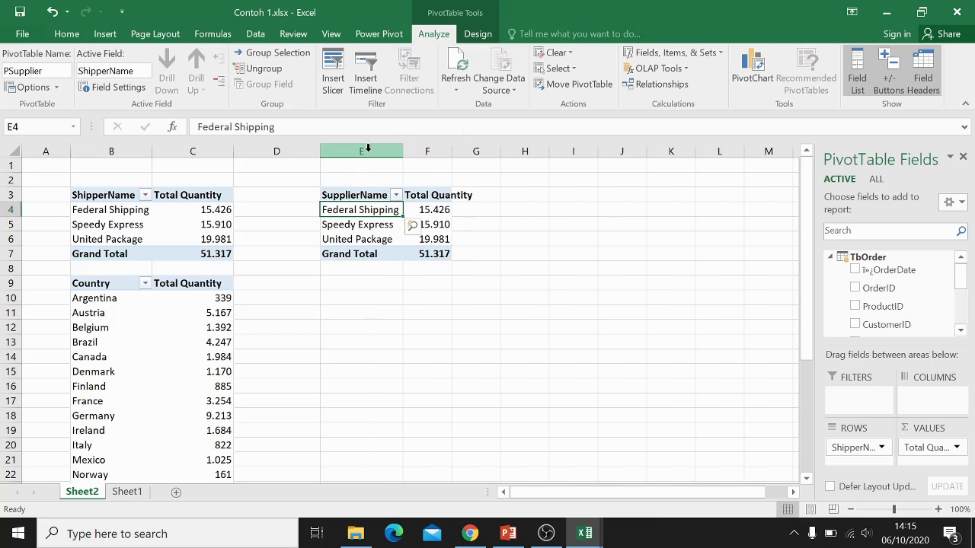
pyautogui.click(881, 448)
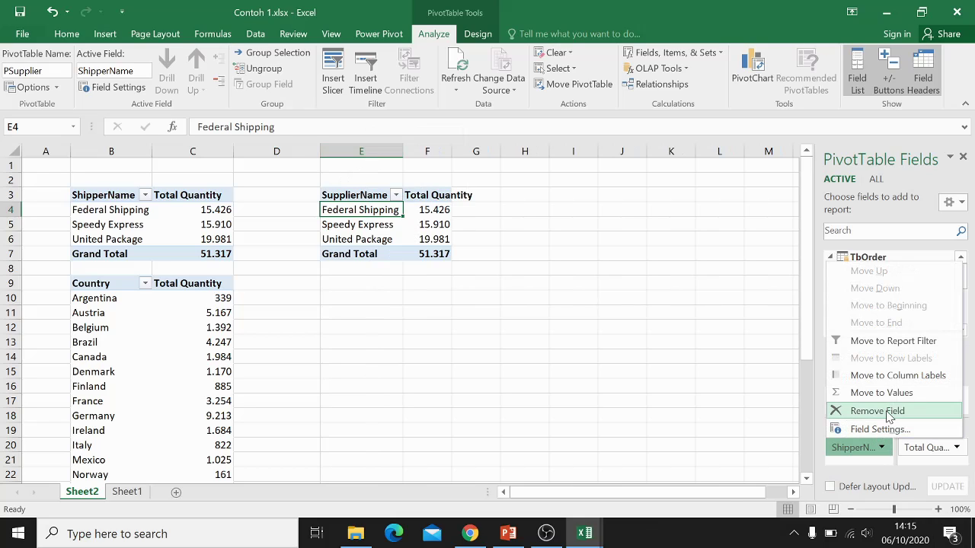
pyautogui.click(883, 411)
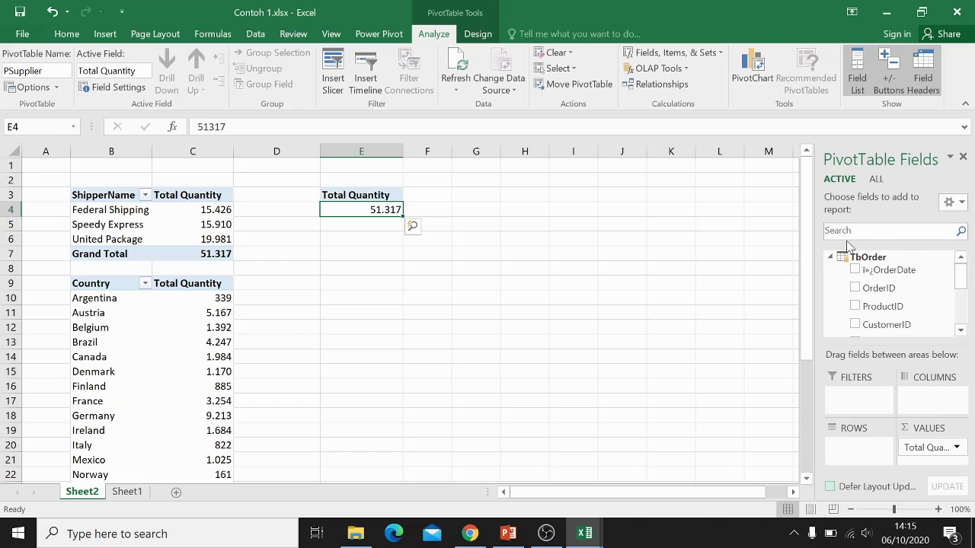
pyautogui.click(874, 180)
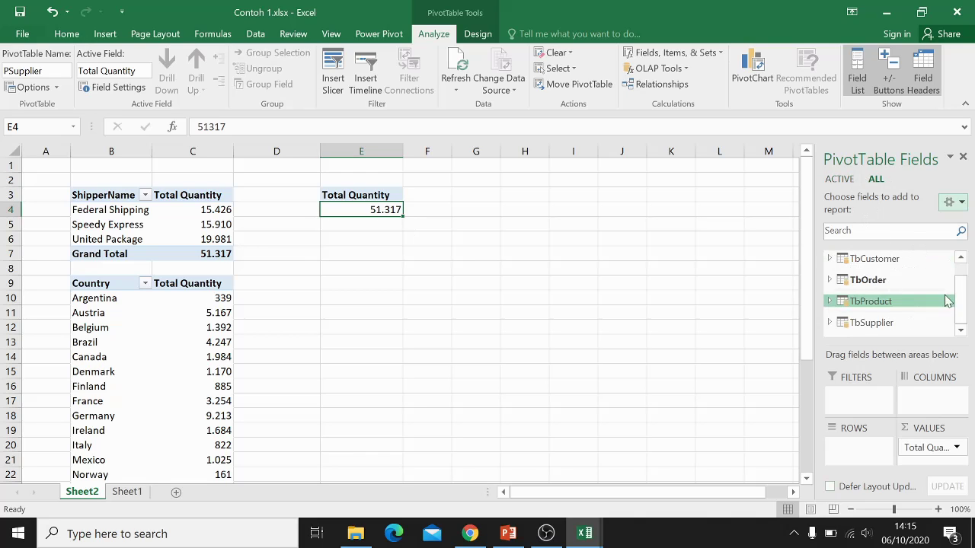
pyautogui.click(829, 324)
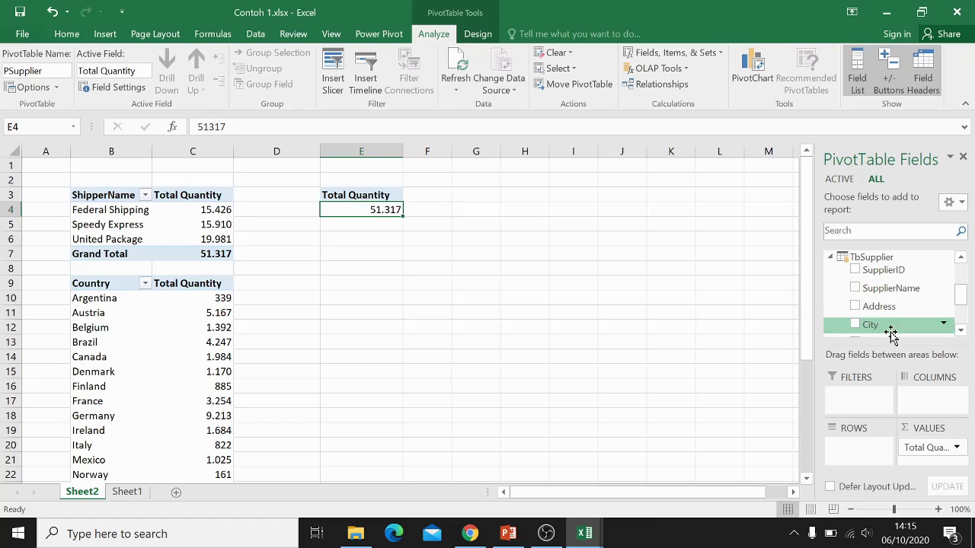
pyautogui.click(870, 293)
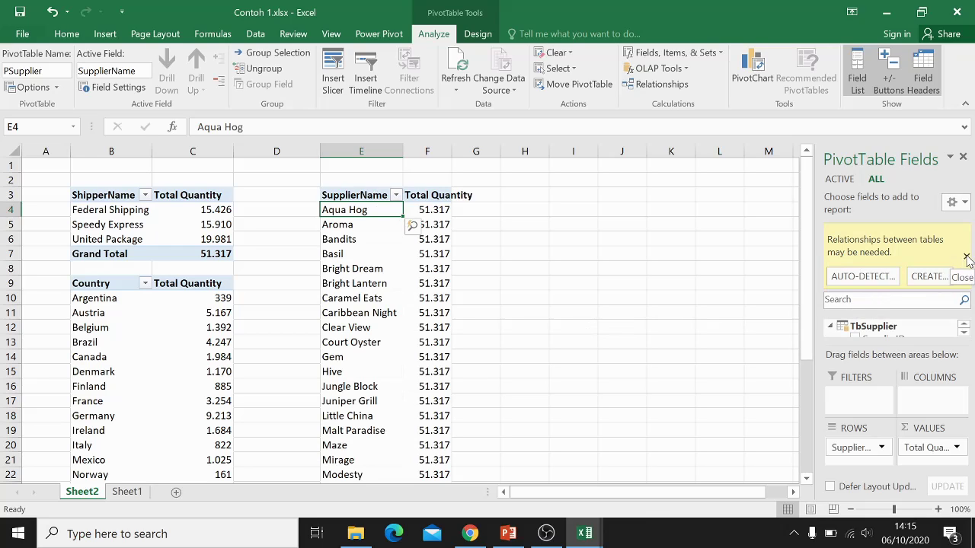
pyautogui.doubleClick(454, 154)
# Step: Examine the Total Quantity values listed for the individual suppliers in the PSupplier pivot table
pyautogui.scroll(-5, 413, 326)
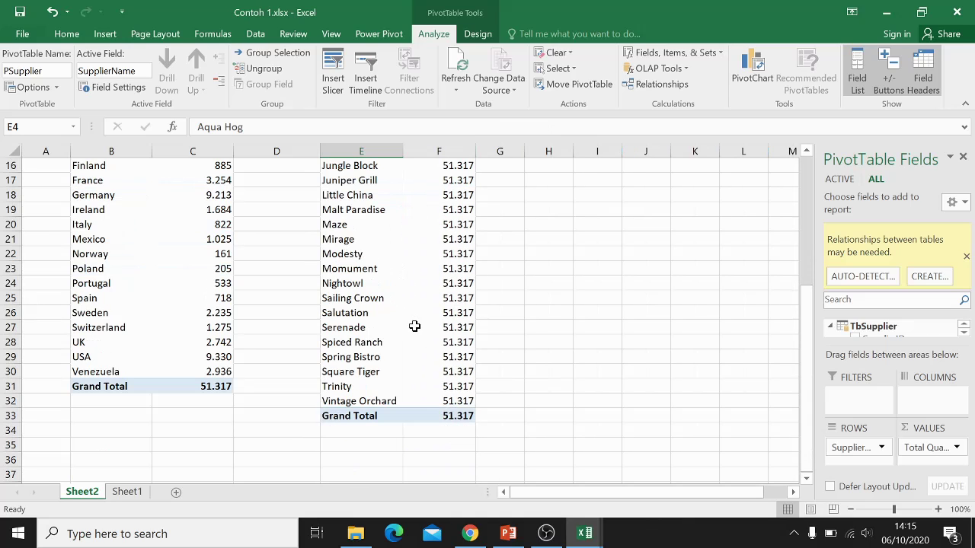
pyautogui.scroll(5, 413, 326)
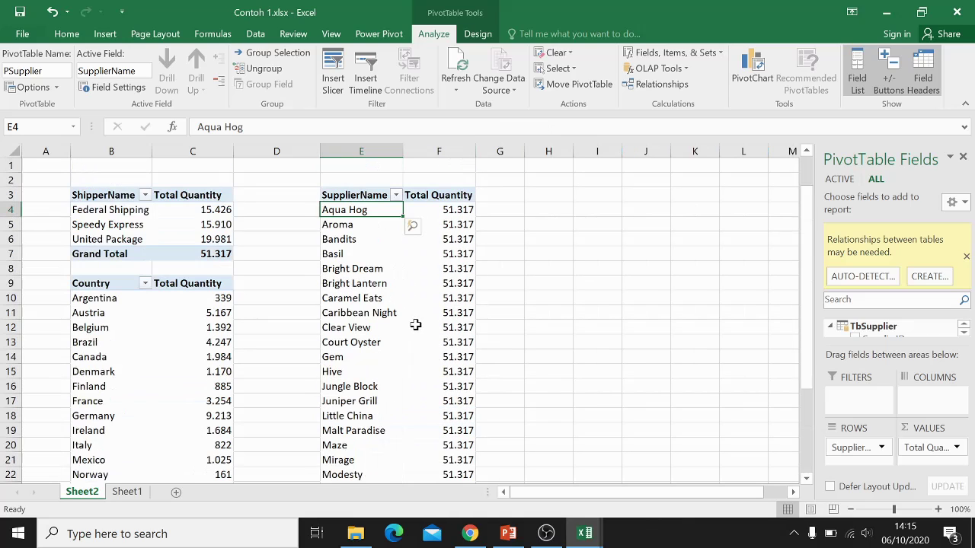
pyautogui.click(454, 210)
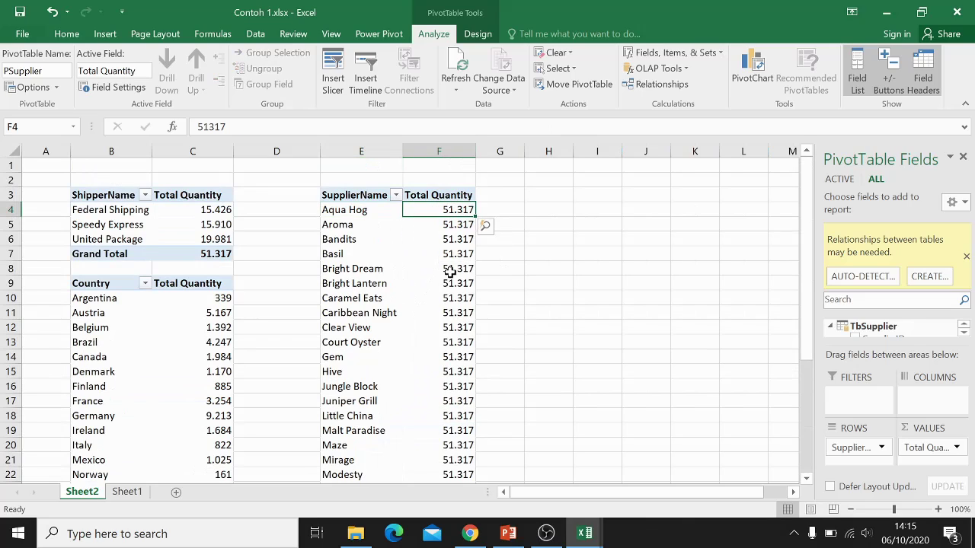
pyautogui.click(450, 267)
pyautogui.click(459, 400)
pyautogui.click(455, 253)
pyautogui.click(456, 324)
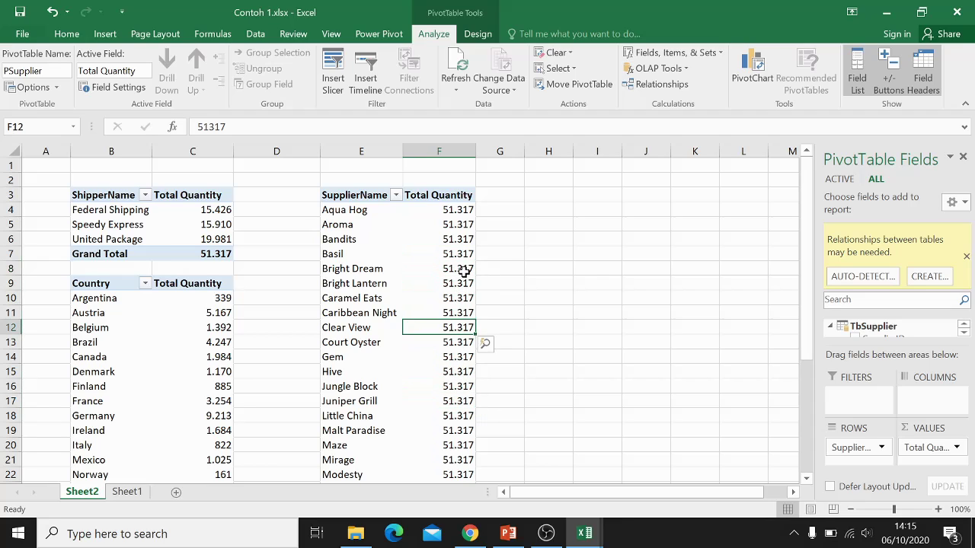
pyautogui.click(459, 268)
pyautogui.click(457, 224)
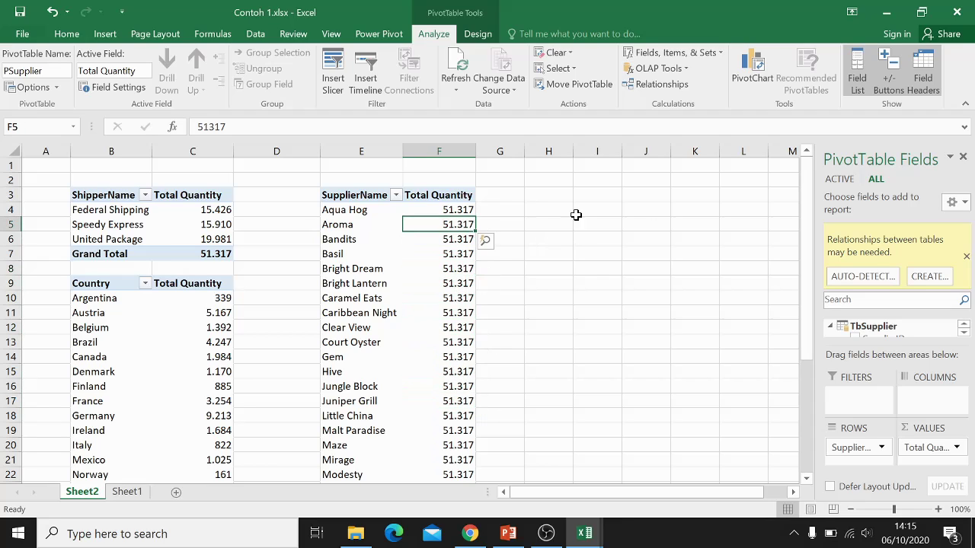
# Step: Dismiss the table relationships notice and show the data model in Power Pivot's Diagram View
pyautogui.click(966, 257)
pyautogui.hotkey('alt', 'Tab')
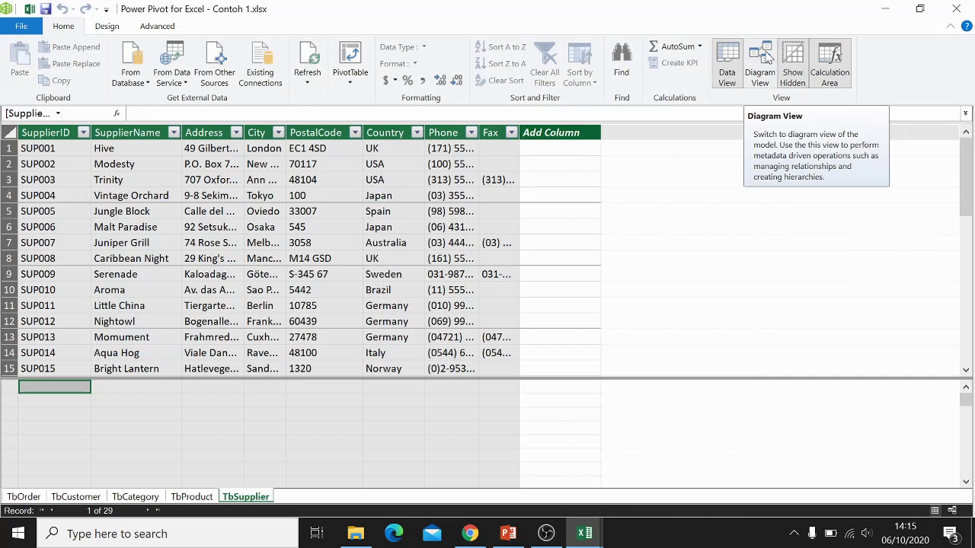
pyautogui.click(767, 57)
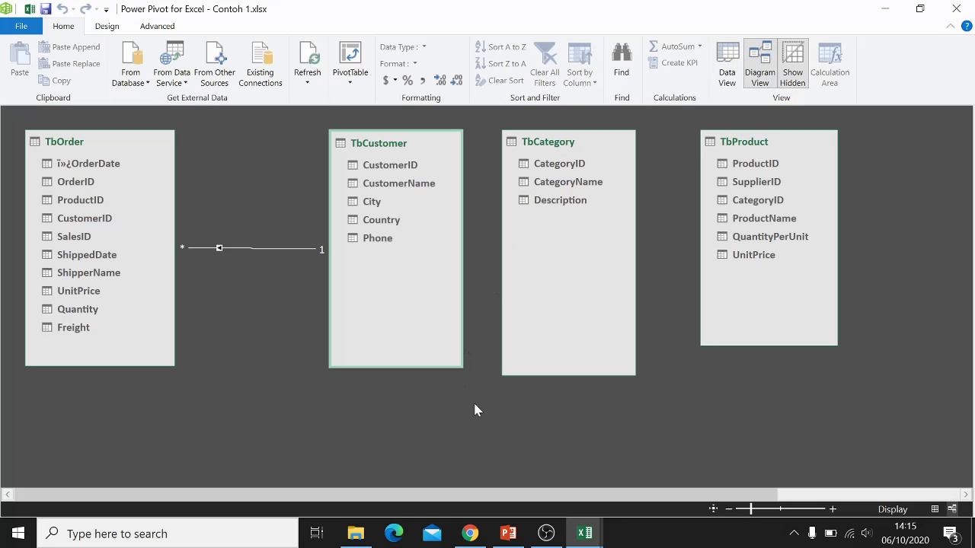
# Step: Move TbCustomer closer to TbOrder in the diagram and reduce the height of both table boxes
pyautogui.moveTo(415, 144); pyautogui.dragTo(354, 145)
pyautogui.moveTo(402, 368); pyautogui.dragTo(394, 272)
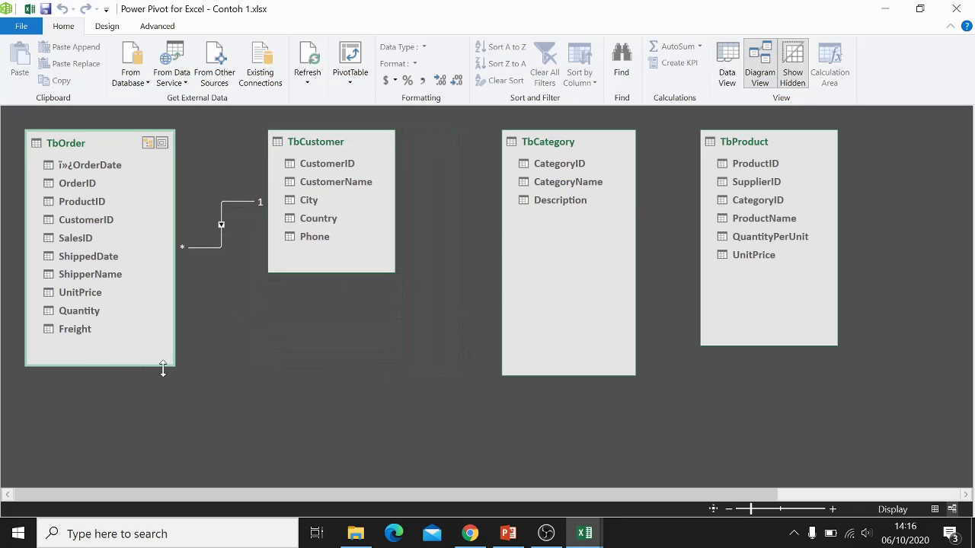
pyautogui.moveTo(171, 365); pyautogui.dragTo(181, 342)
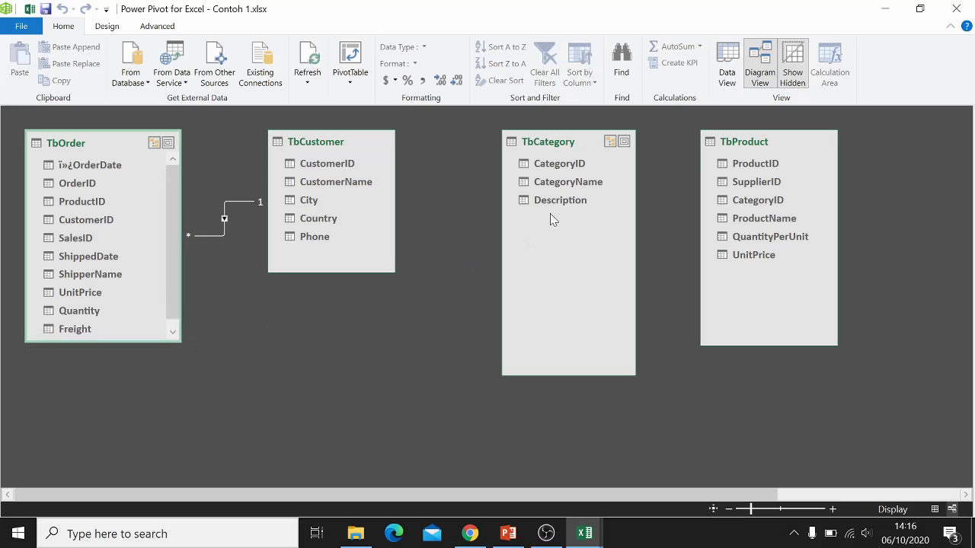
# Step: Move TbCategory, TbProduct and TbSupplier closer to the other tables, and enlarge TbSupplier to show all its fields
pyautogui.moveTo(579, 135); pyautogui.dragTo(540, 136)
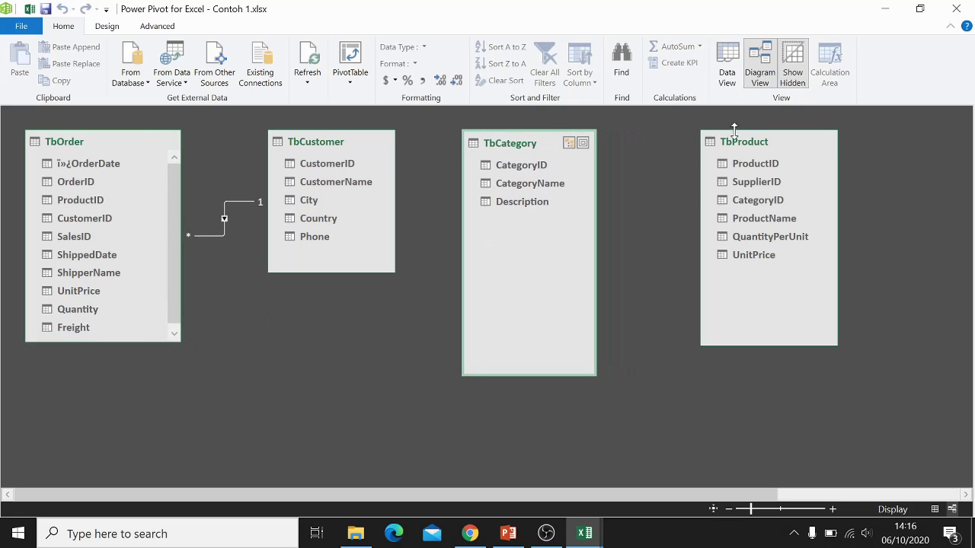
pyautogui.moveTo(783, 146); pyautogui.dragTo(722, 146)
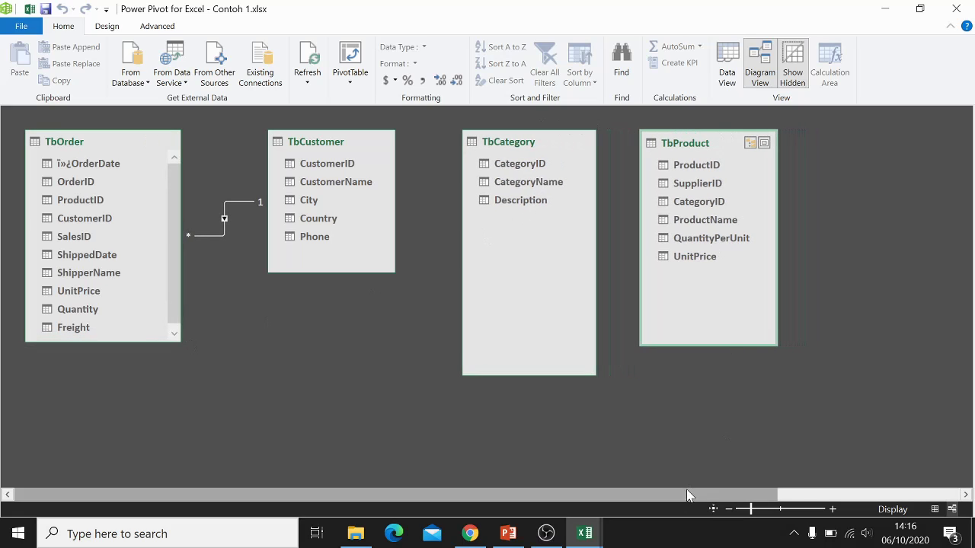
pyautogui.moveTo(686, 494); pyautogui.dragTo(828, 495)
pyautogui.moveTo(926, 137); pyautogui.dragTo(717, 139)
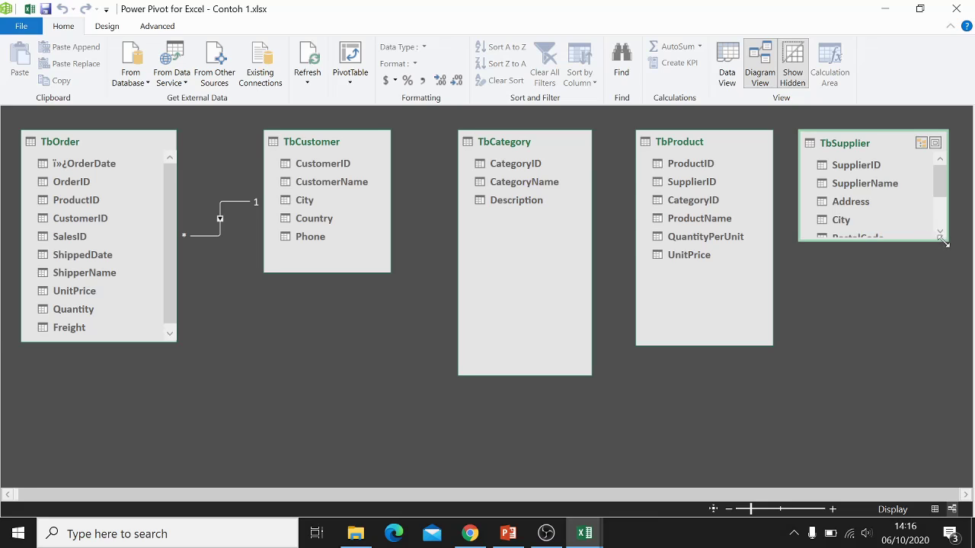
pyautogui.moveTo(943, 242); pyautogui.dragTo(929, 328)
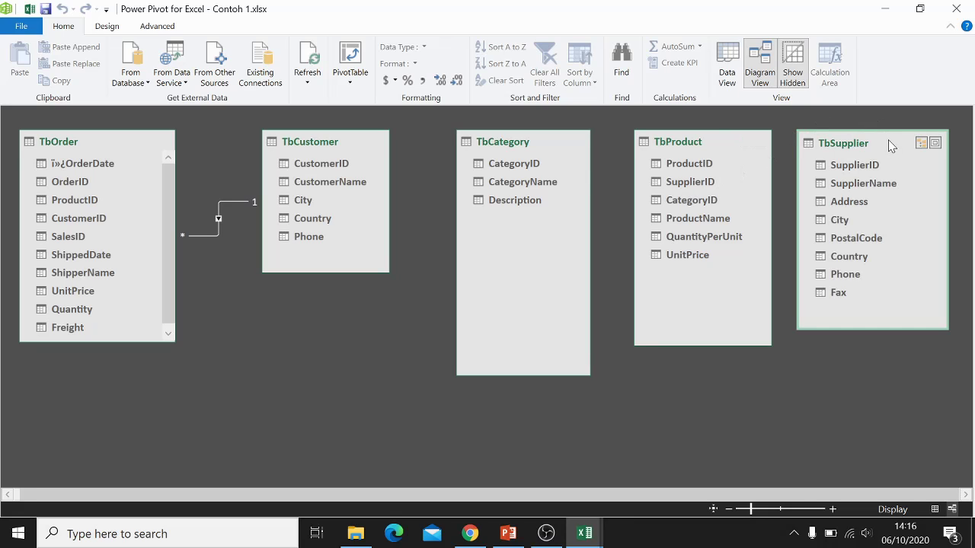
# Step: Place TbSupplier below TbCustomer and TbProduct below TbOrder in the diagram
pyautogui.moveTo(891, 144); pyautogui.dragTo(319, 347)
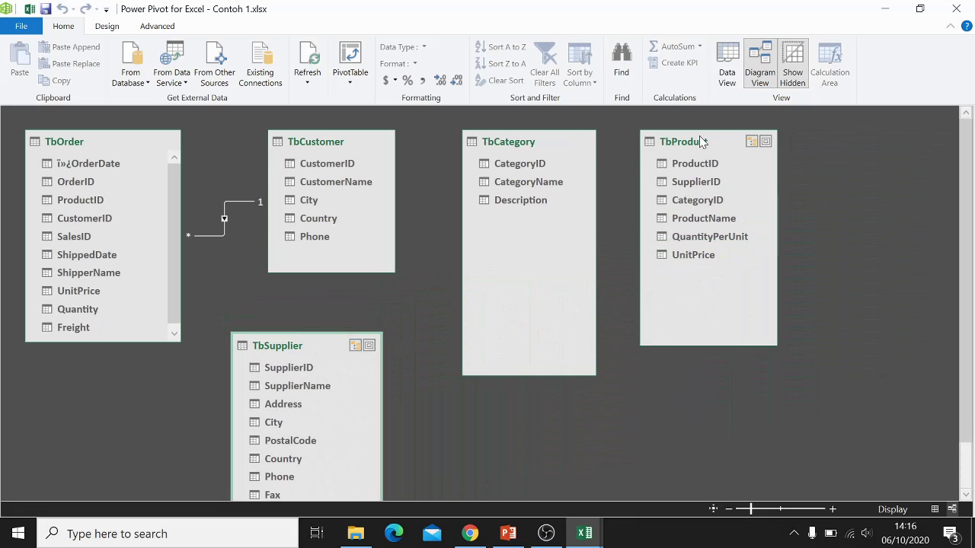
pyautogui.moveTo(700, 141); pyautogui.dragTo(71, 374)
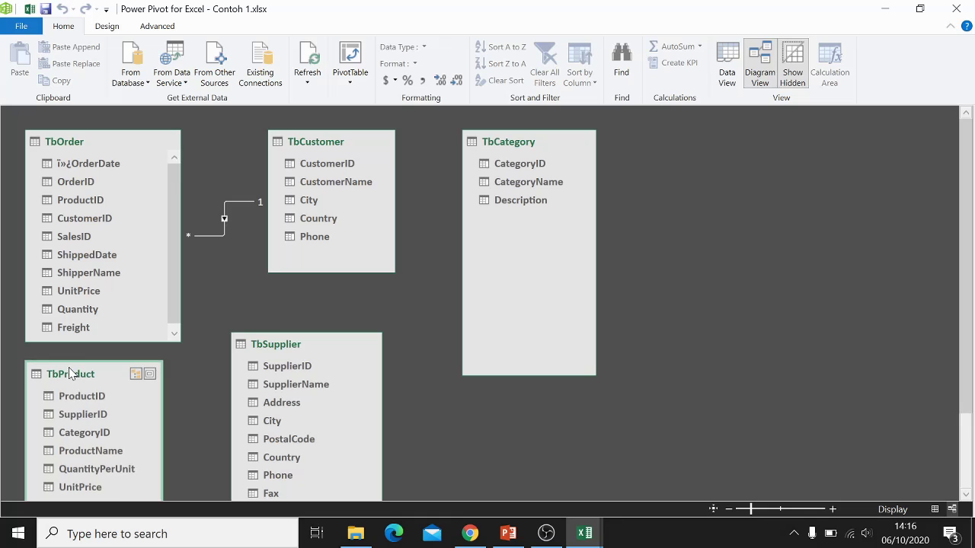
pyautogui.scroll(-1, 319, 335)
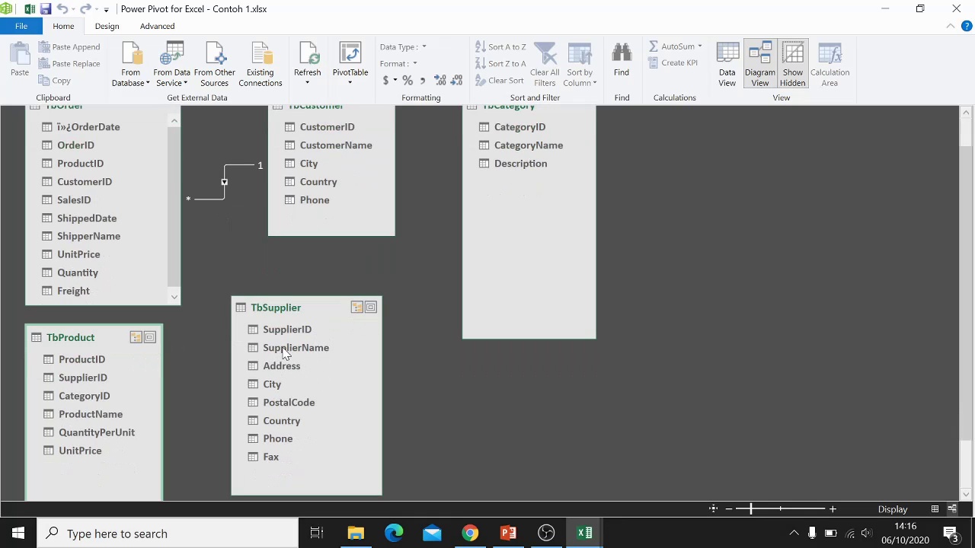
# Step: Relate TbSupplier to TbProduct through SupplierID, and TbProduct to TbOrder through ProductID
pyautogui.click(270, 330)
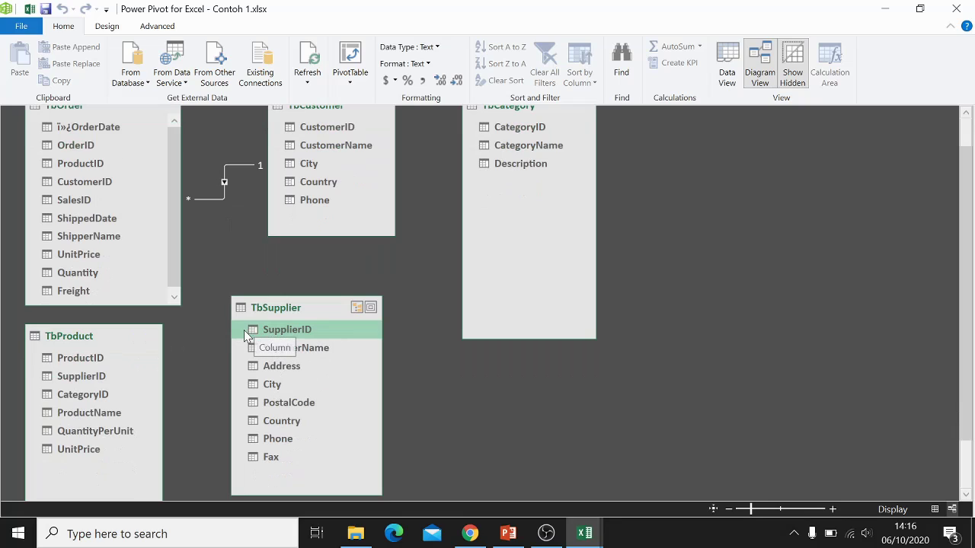
pyautogui.moveTo(256, 332); pyautogui.dragTo(97, 383)
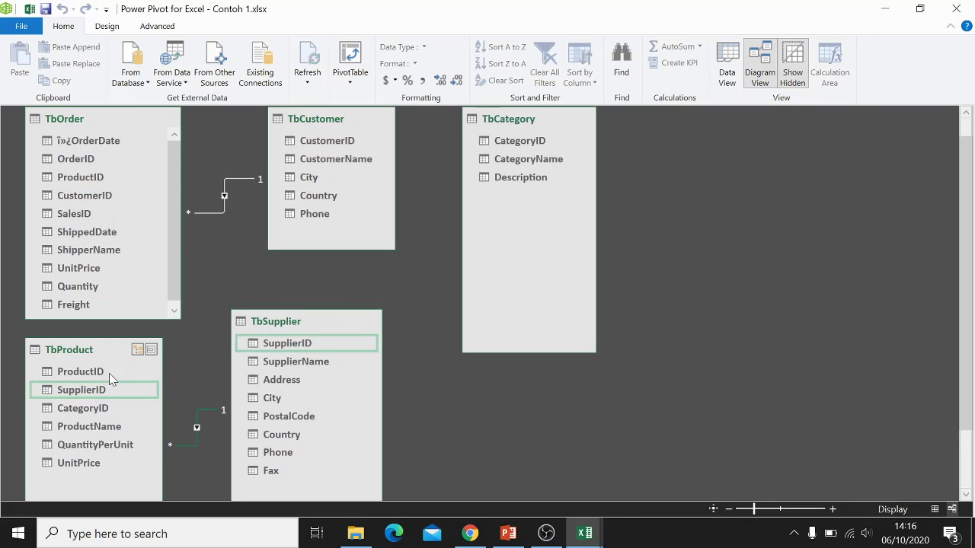
pyautogui.moveTo(105, 370); pyautogui.dragTo(99, 175)
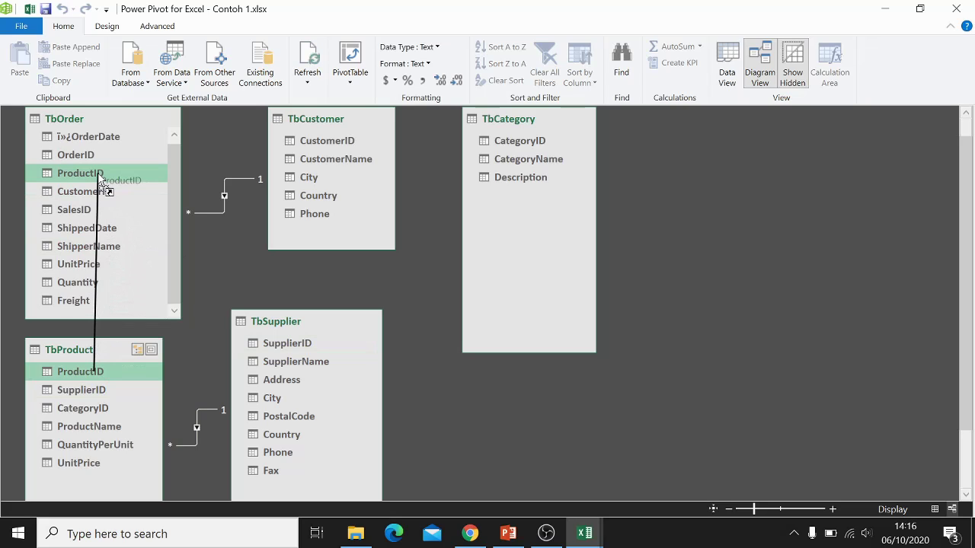
pyautogui.moveTo(99, 177); pyautogui.dragTo(98, 175)
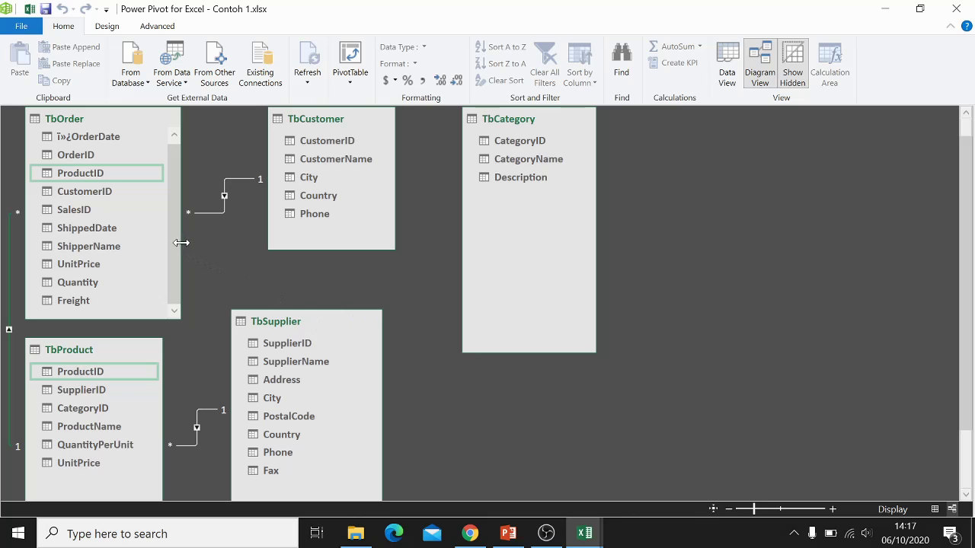
# Step: Shift TbOrder and TbSupplier to the right and place TbProduct directly below TbOrder in the diagram
pyautogui.moveTo(142, 123); pyautogui.dragTo(197, 124)
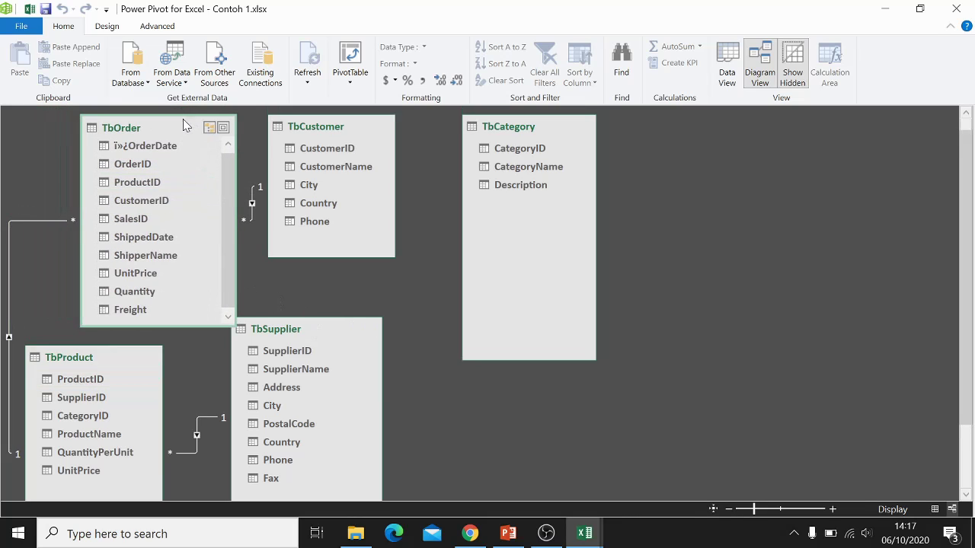
pyautogui.moveTo(327, 345); pyautogui.dragTo(386, 351)
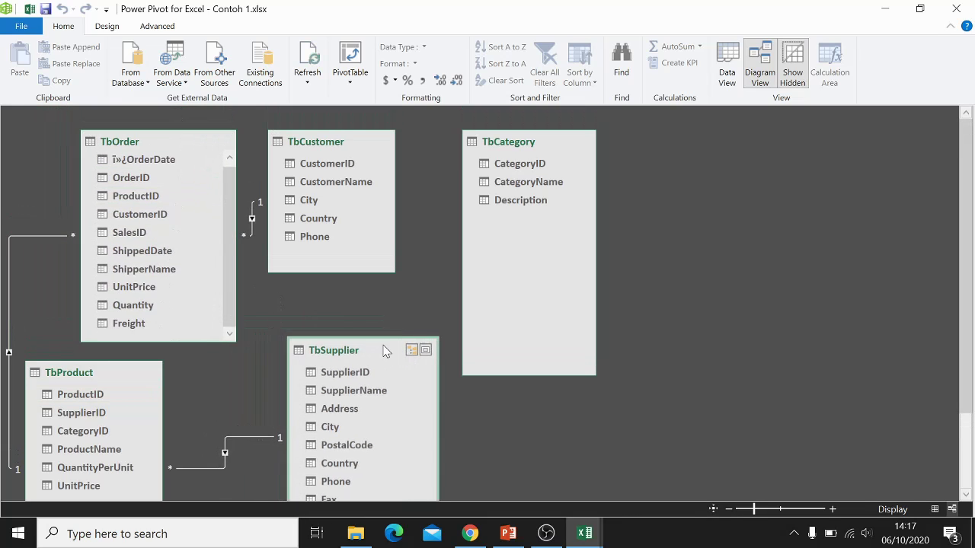
pyautogui.moveTo(111, 376); pyautogui.dragTo(189, 422)
pyautogui.scroll(-3, 507, 440)
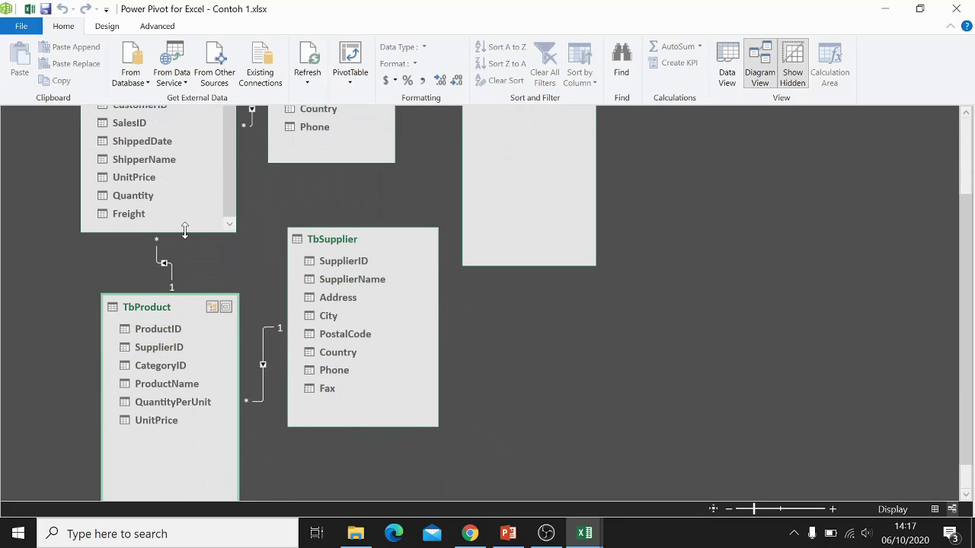
# Step: Shorten the TbOrder, TbProduct and TbSupplier boxes, and move TbProduct and TbSupplier further up
pyautogui.moveTo(185, 230); pyautogui.dragTo(190, 175)
pyautogui.moveTo(190, 304); pyautogui.dragTo(173, 226)
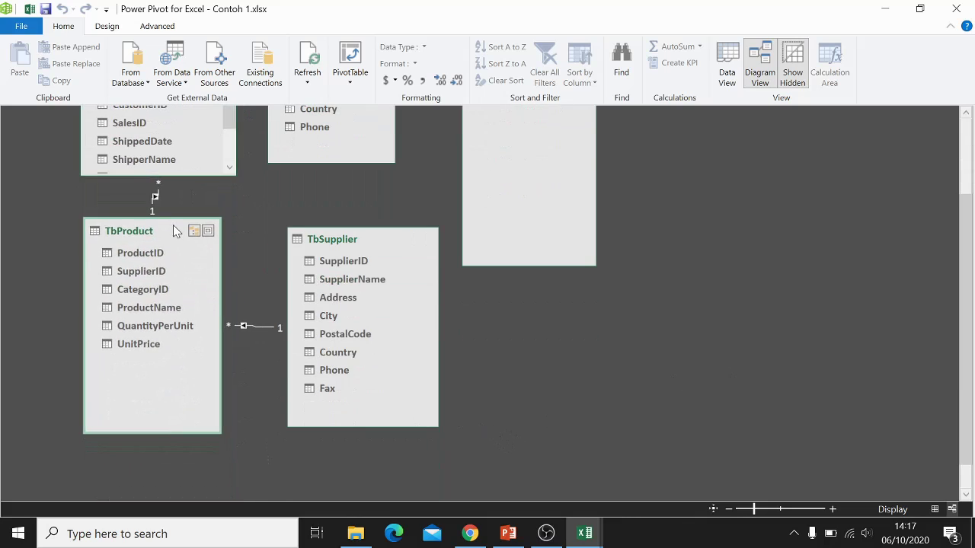
pyautogui.scroll(1, 194, 397)
pyautogui.moveTo(185, 481); pyautogui.dragTo(185, 398)
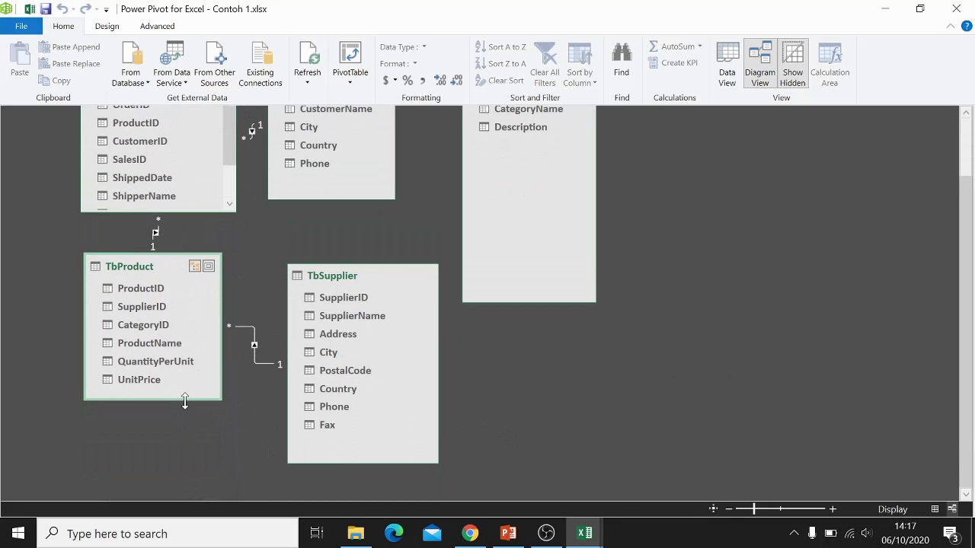
pyautogui.moveTo(390, 296); pyautogui.dragTo(393, 258)
pyautogui.scroll(1, 409, 444)
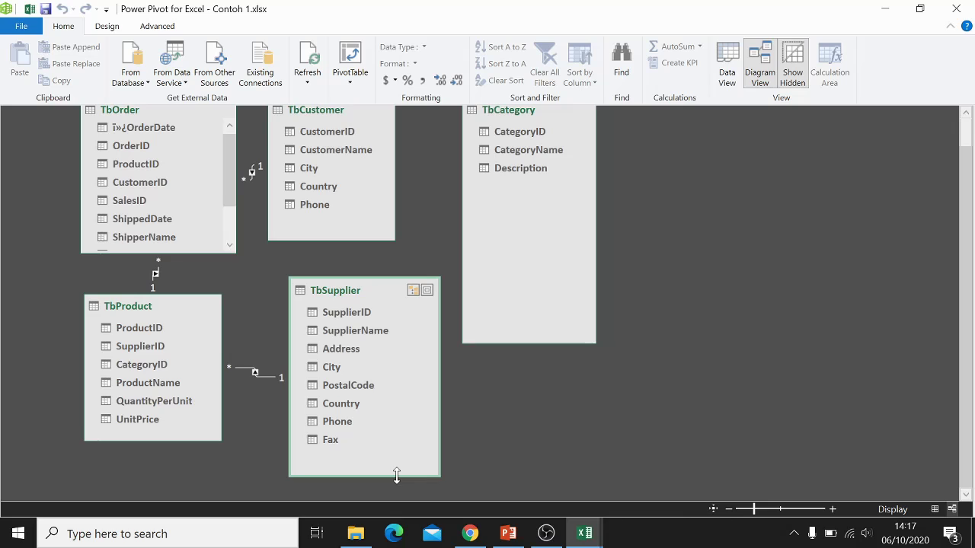
pyautogui.moveTo(396, 475); pyautogui.dragTo(400, 437)
# Step: Spread TbCustomer, TbCategory and TbSupplier further to the right, and move TbProduct slightly down and right
pyautogui.scroll(1, 552, 255)
pyautogui.moveTo(356, 142); pyautogui.dragTo(418, 143)
pyautogui.moveTo(523, 146); pyautogui.dragTo(703, 146)
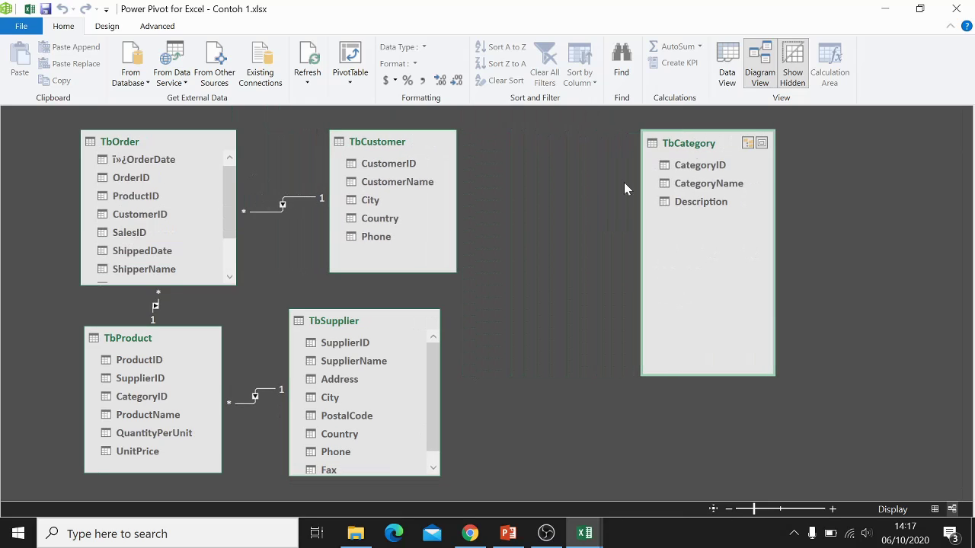
pyautogui.moveTo(394, 319); pyautogui.dragTo(488, 320)
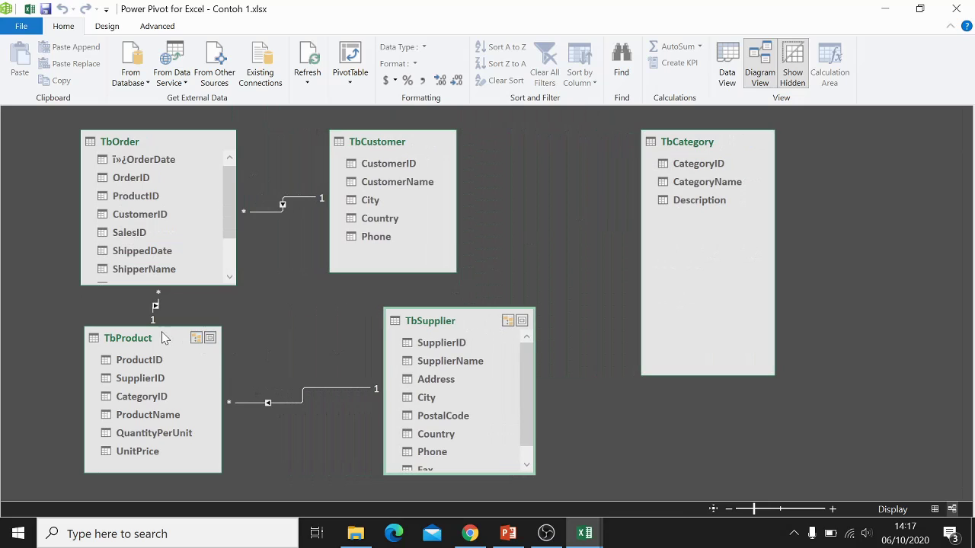
pyautogui.moveTo(163, 335); pyautogui.dragTo(209, 373)
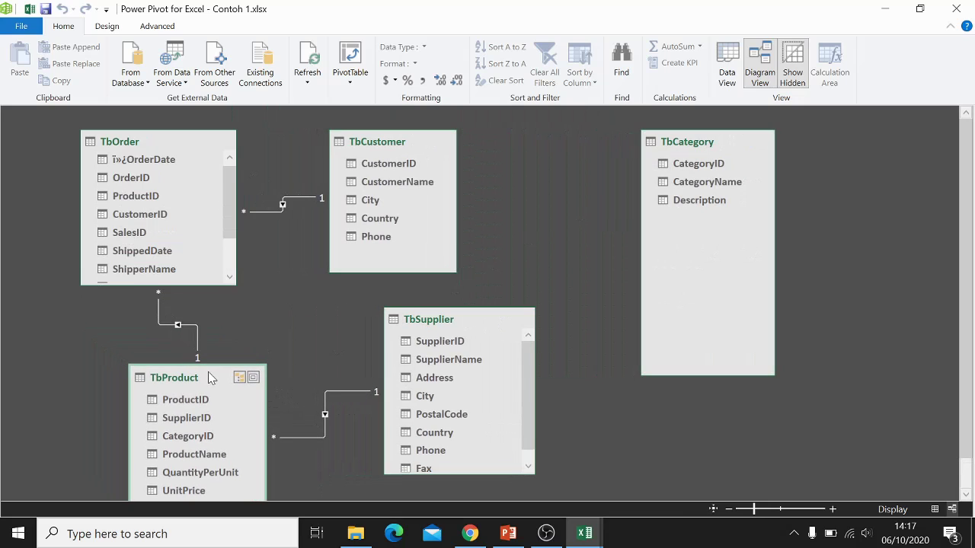
# Step: Refresh the TbProduct data in the model and return to the Excel workbook with the pivot tables
pyautogui.click(308, 59)
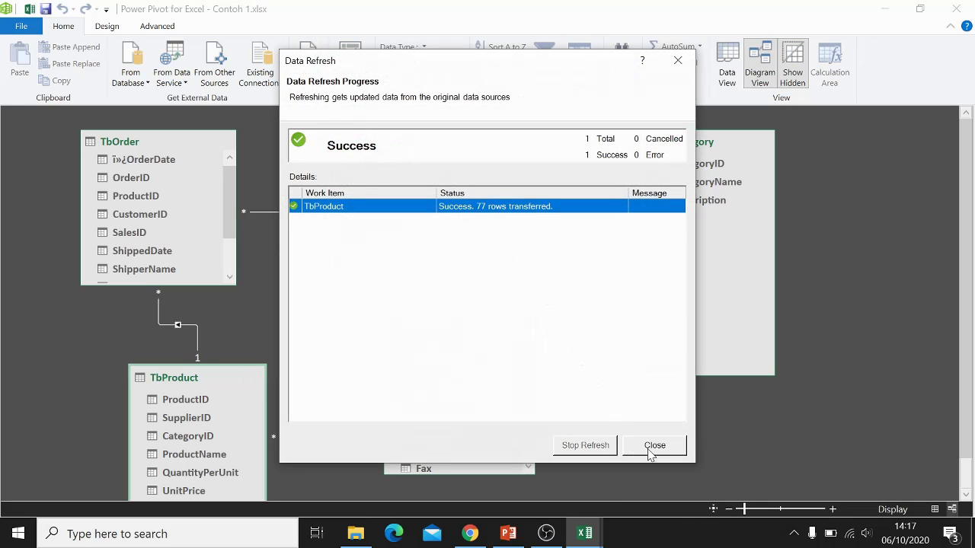
pyautogui.click(652, 446)
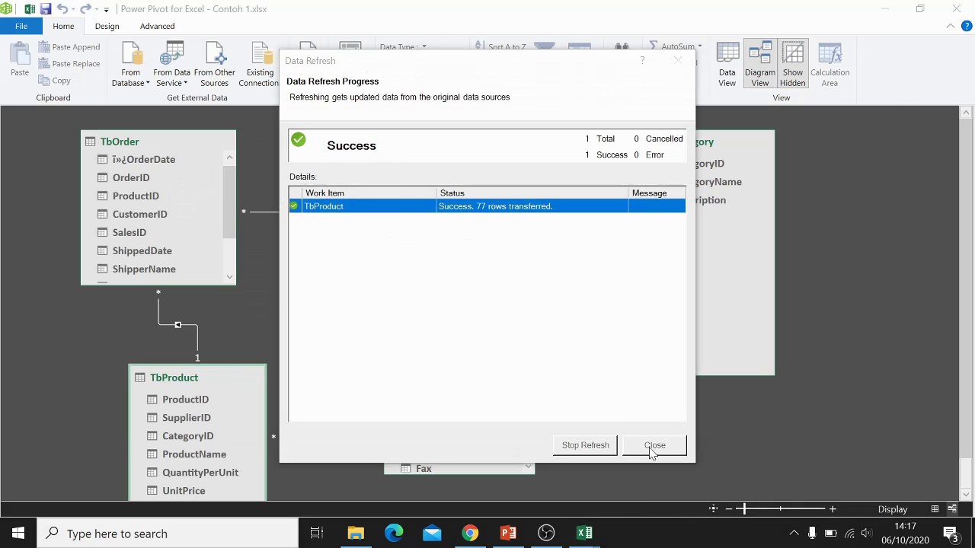
pyautogui.click(556, 288)
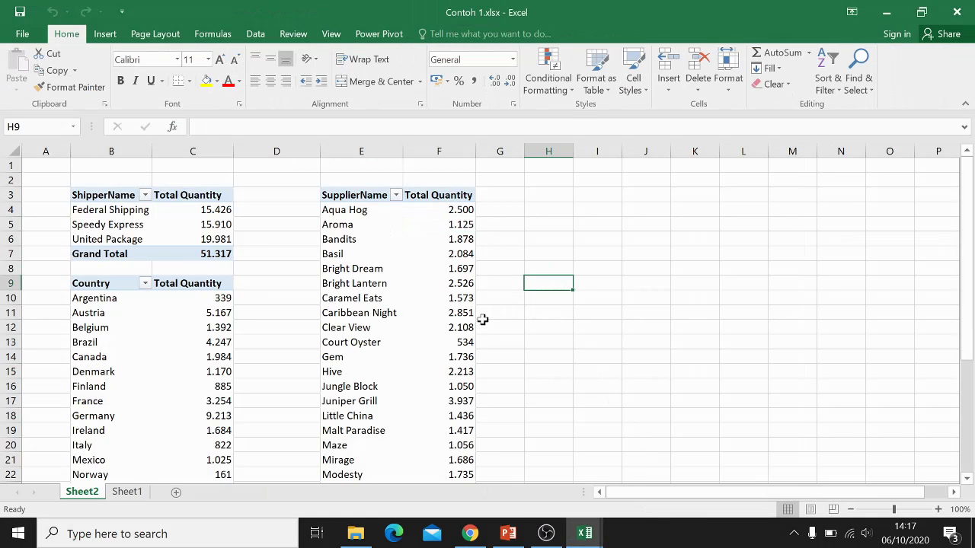
# Step: Review the total quantities per supplier and narrow the empty column D between the pivot tables
pyautogui.click(433, 214)
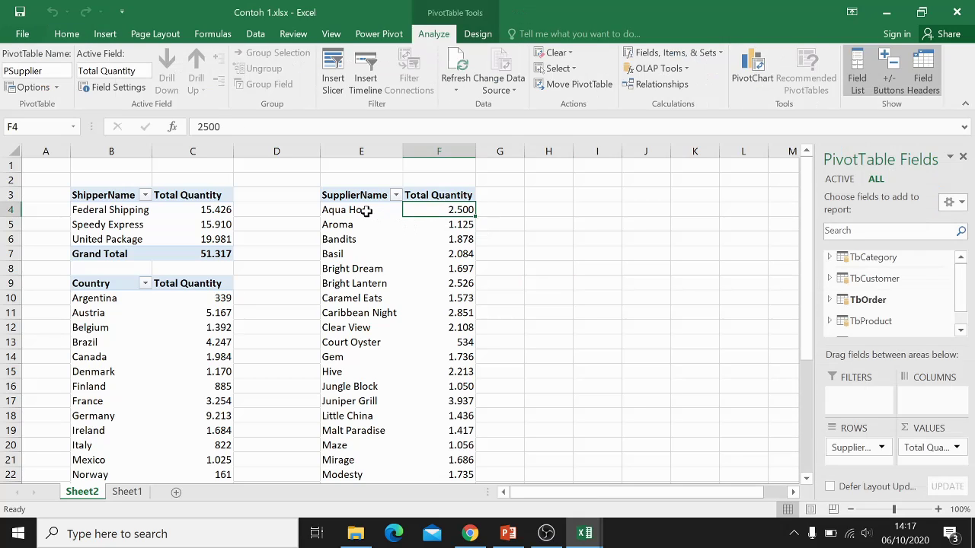
pyautogui.click(367, 211)
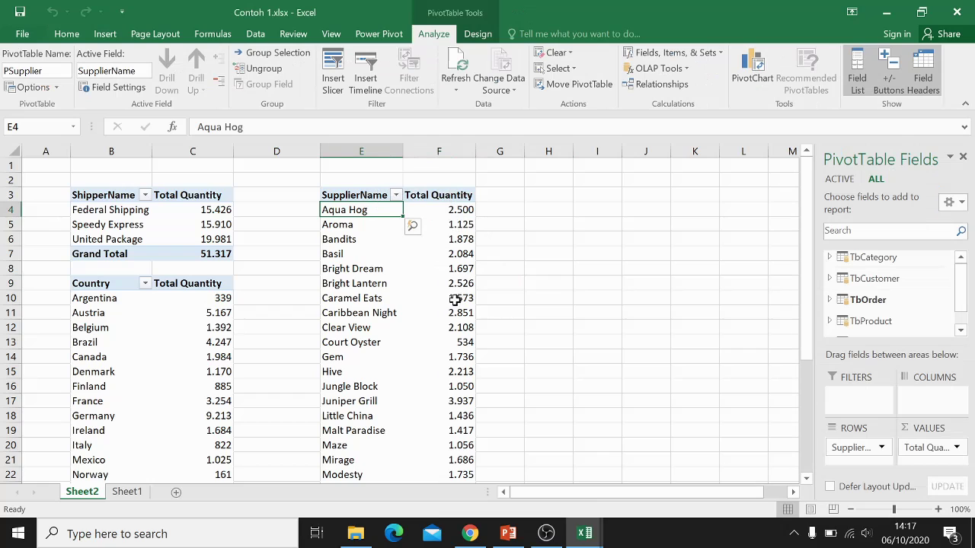
pyautogui.scroll(-4, 439, 387)
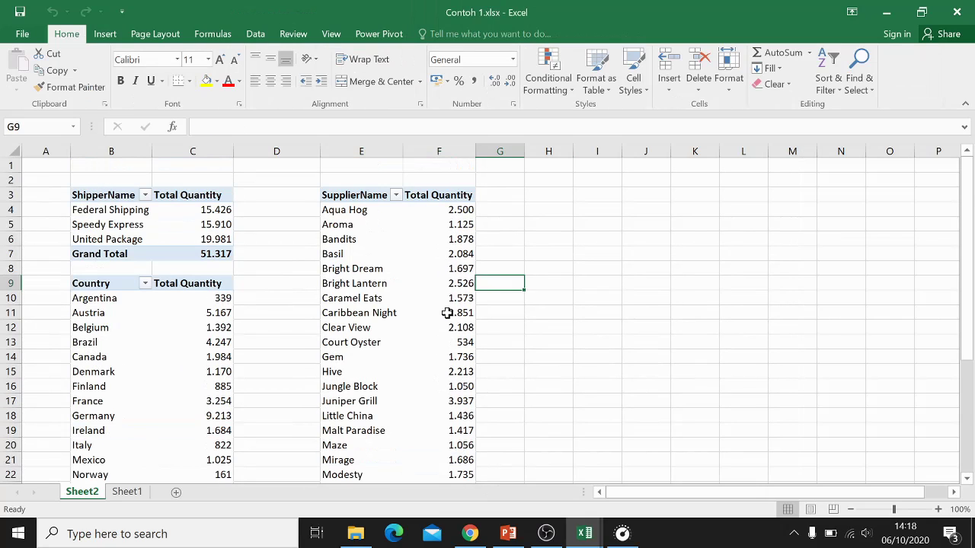
pyautogui.click(447, 313)
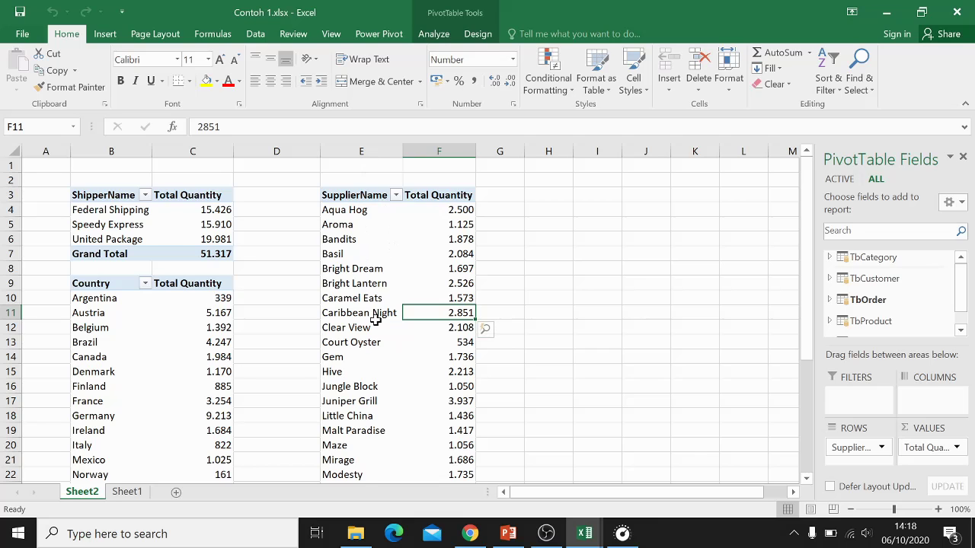
pyautogui.scroll(-5, 375, 320)
pyautogui.scroll(5, 371, 343)
pyautogui.moveTo(320, 150); pyautogui.dragTo(268, 158)
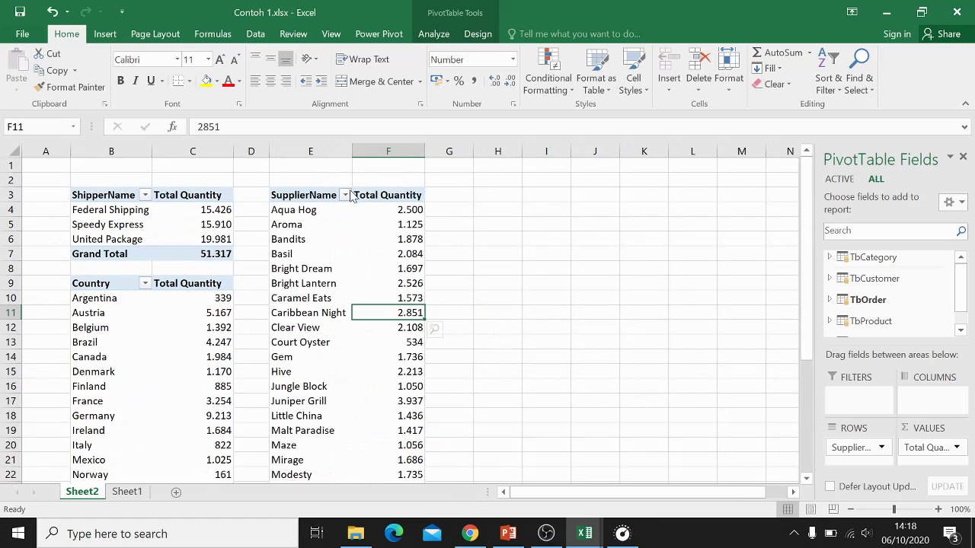
pyautogui.click(428, 239)
# Step: Switch to the PowerPoint presentation to read the required outputs on the Studi Kasus slide, and return to Excel
pyautogui.hotkey('alt', 'Tab')
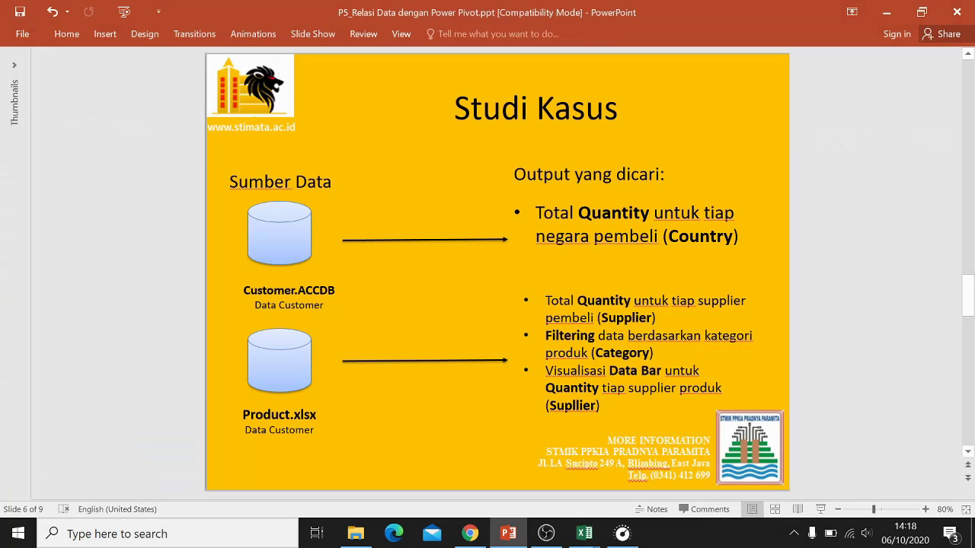
pyautogui.click(517, 447)
pyautogui.hotkey('alt', 'Tab')
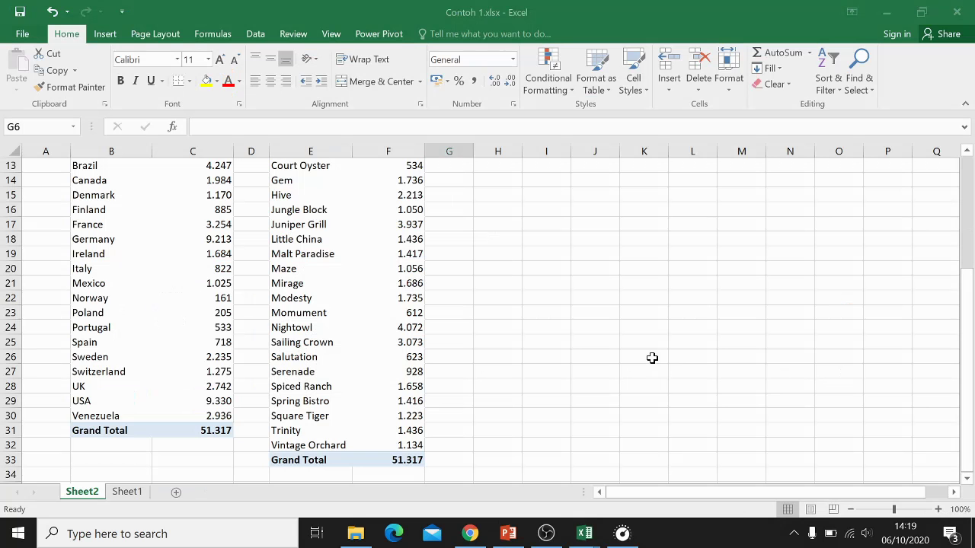
# Step: Insert a slicer on TbCategory's CategoryName field for the supplier pivot table
pyautogui.click(386, 266)
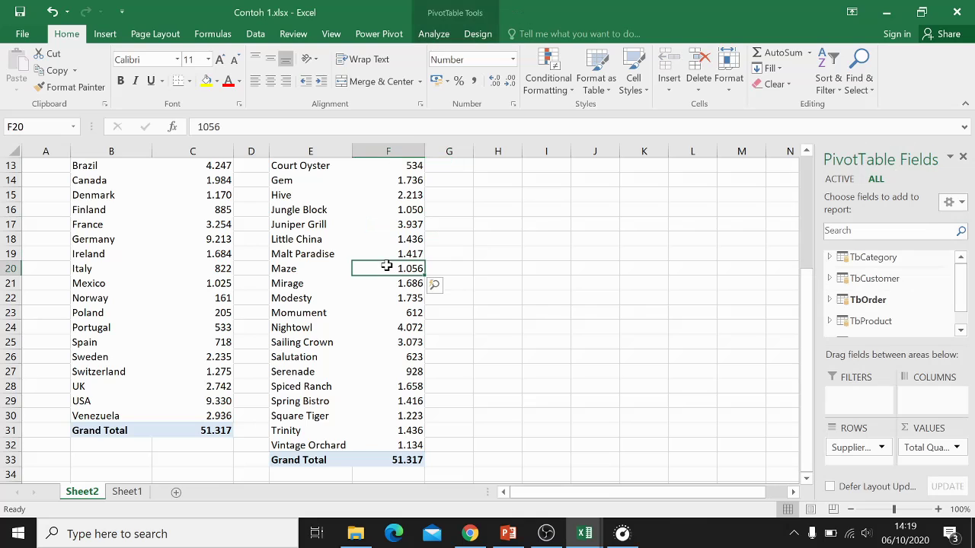
pyautogui.scroll(4, 386, 266)
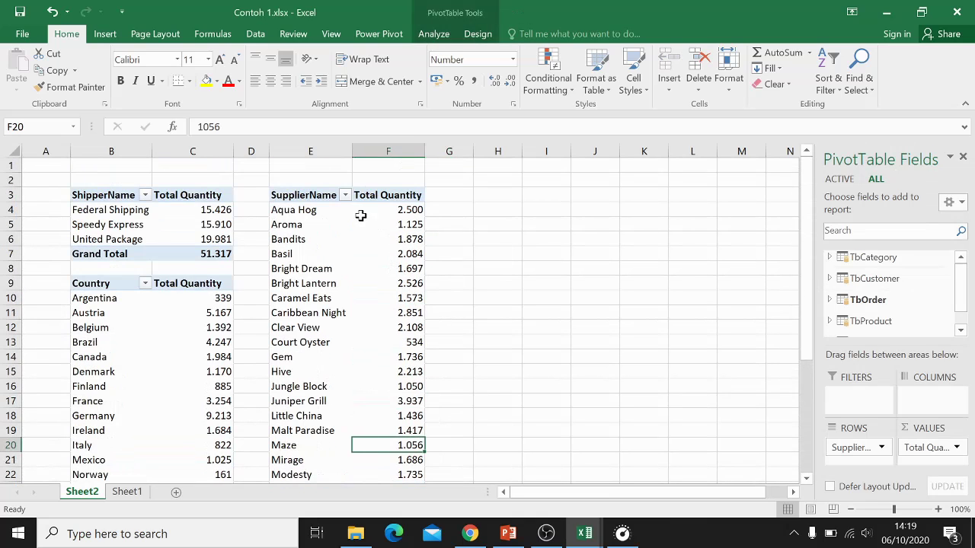
pyautogui.click(385, 34)
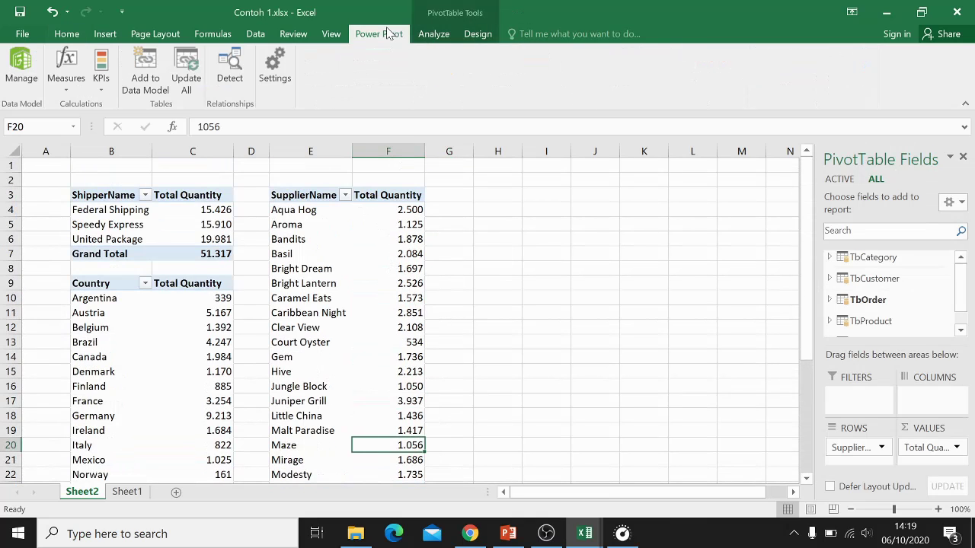
pyautogui.click(428, 35)
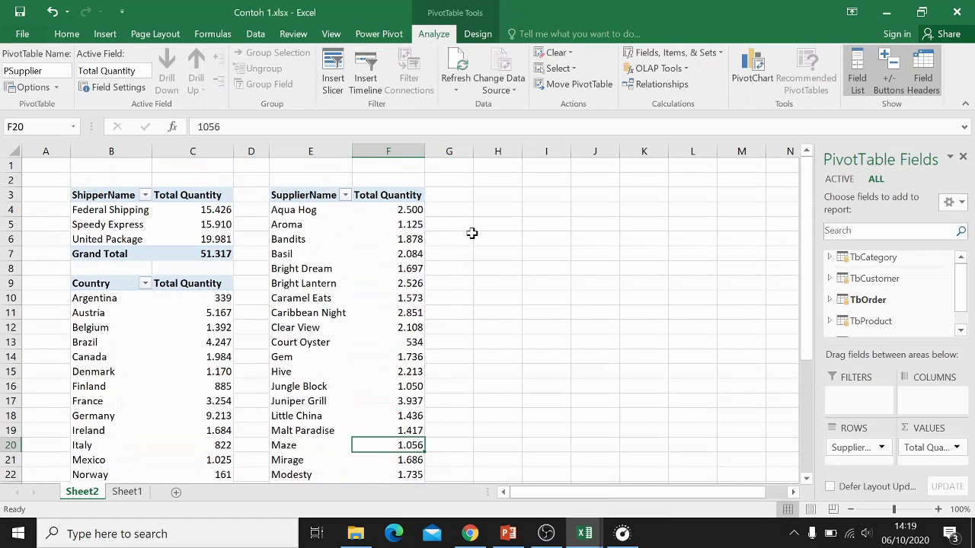
pyautogui.click(336, 81)
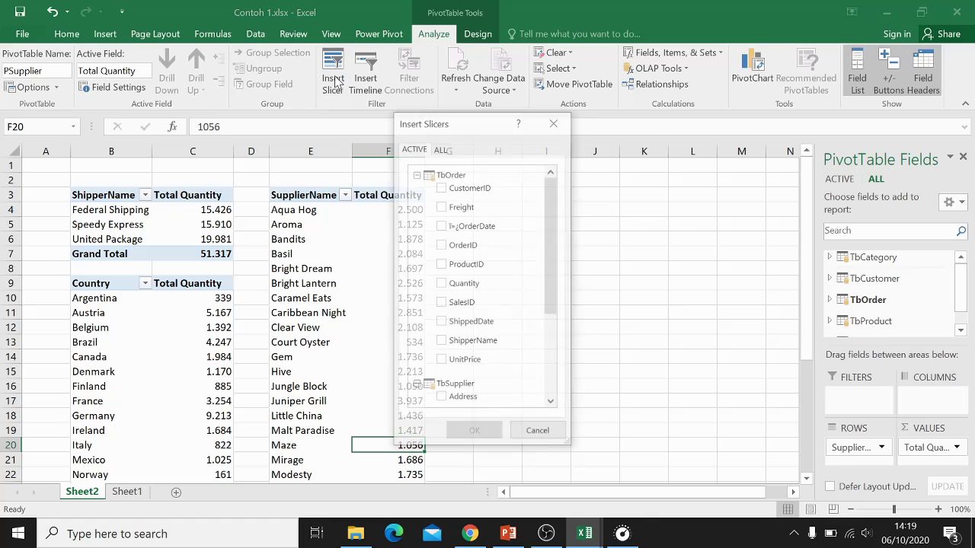
pyautogui.click(415, 175)
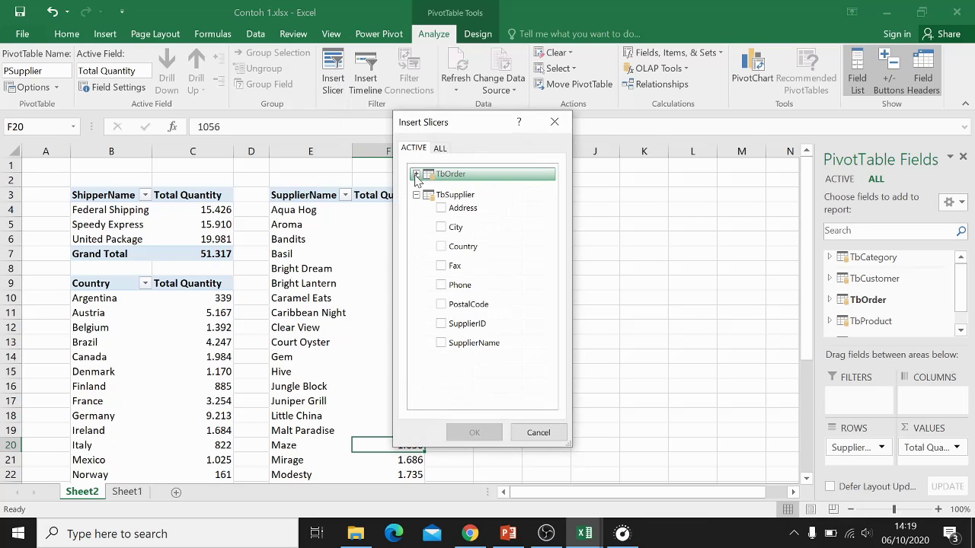
pyautogui.click(416, 196)
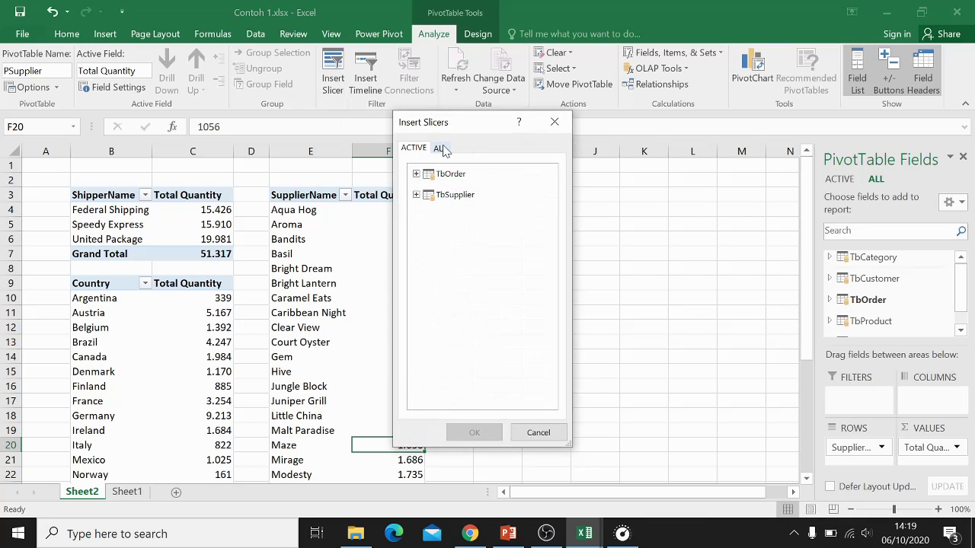
pyautogui.click(441, 148)
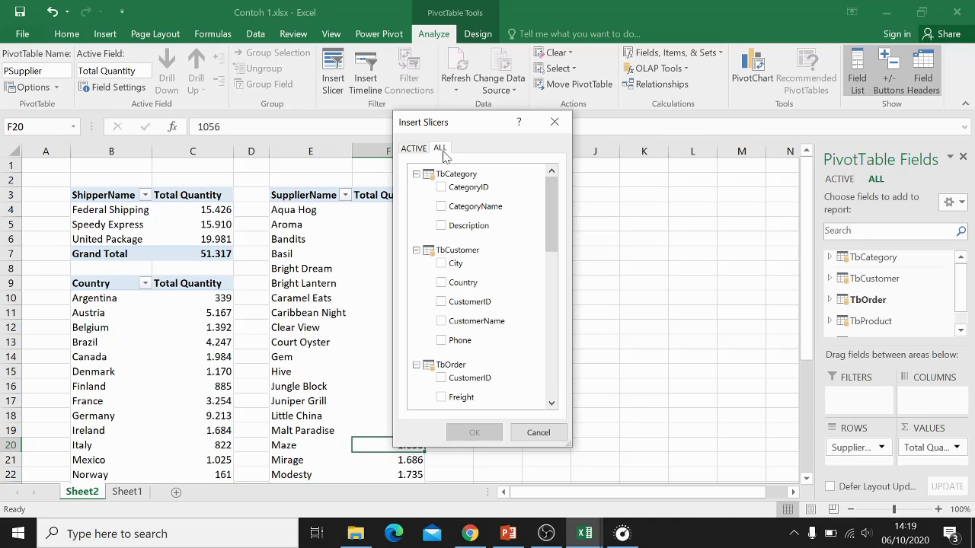
pyautogui.click(442, 209)
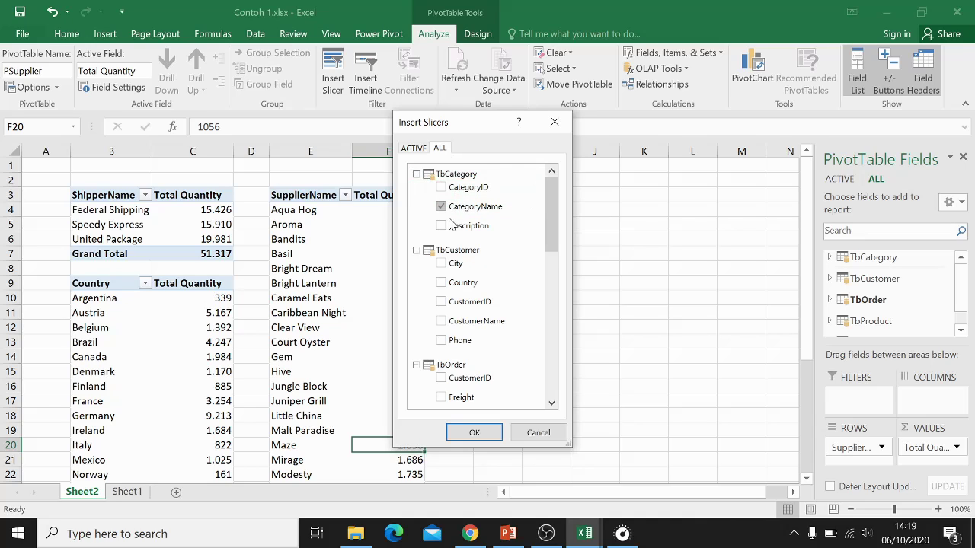
pyautogui.click(475, 432)
# Step: Move the CategoryName slicer to the empty area right of the supplier pivot table, over columns J to L
pyautogui.moveTo(436, 236); pyautogui.dragTo(561, 196)
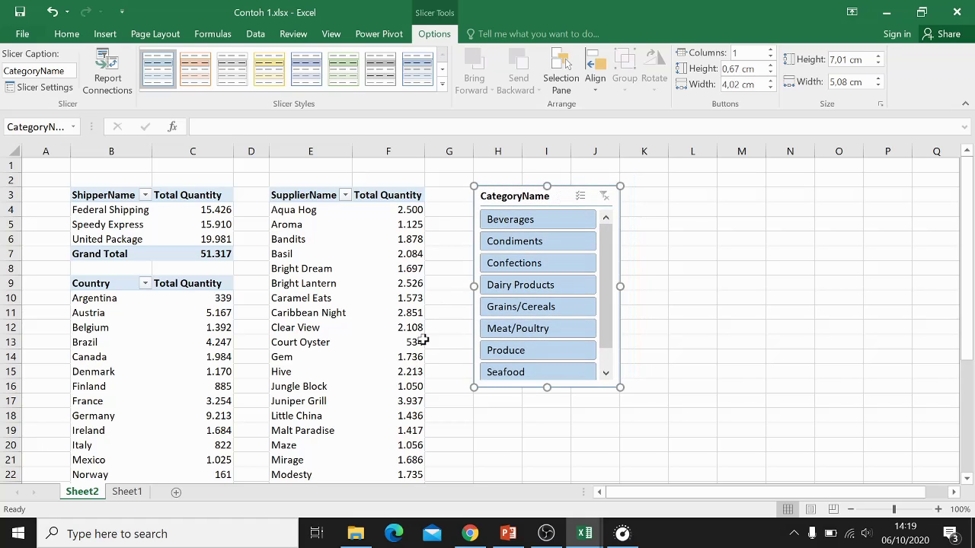
pyautogui.scroll(-1, 478, 305)
pyautogui.scroll(1, 533, 263)
pyautogui.moveTo(558, 196); pyautogui.dragTo(657, 198)
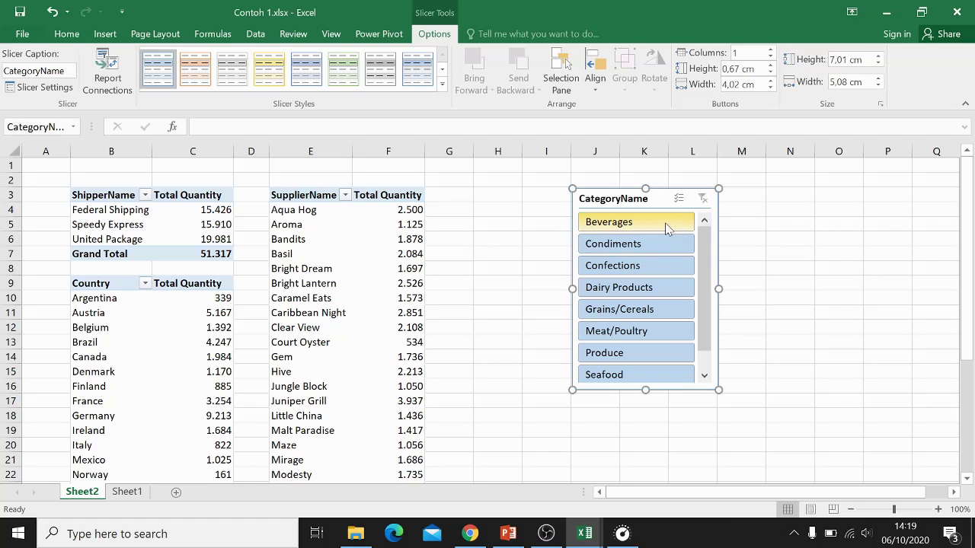
# Step: Filter with the CategoryName slicer by Beverages, Condiments and Confections in turn
pyautogui.click(667, 229)
pyautogui.click(644, 244)
pyautogui.click(644, 265)
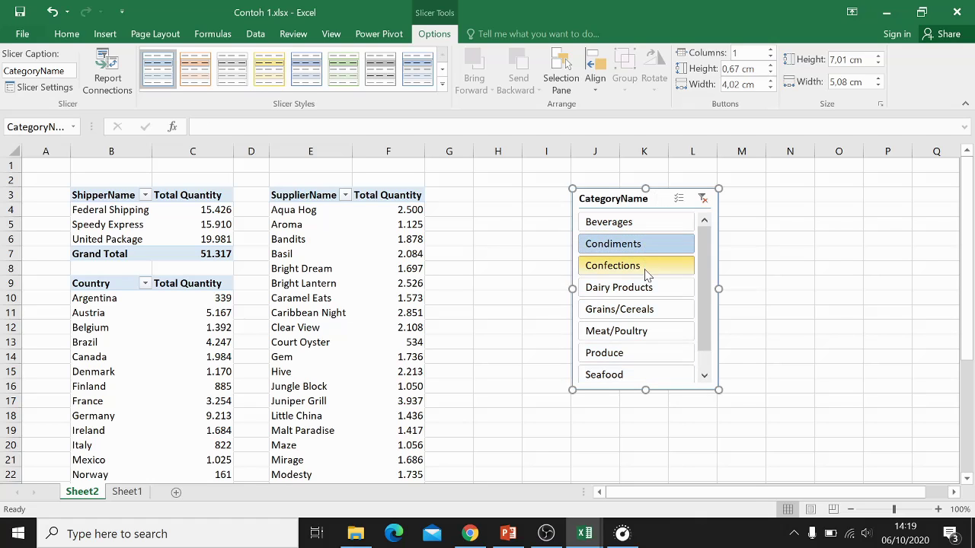
# Step: Filter the supplier pivot table with the CategoryName slicer by Dairy Products, Grains/Cereals, Meat/Poultry, Produce and Beverages in turn
pyautogui.click(641, 287)
pyautogui.click(643, 309)
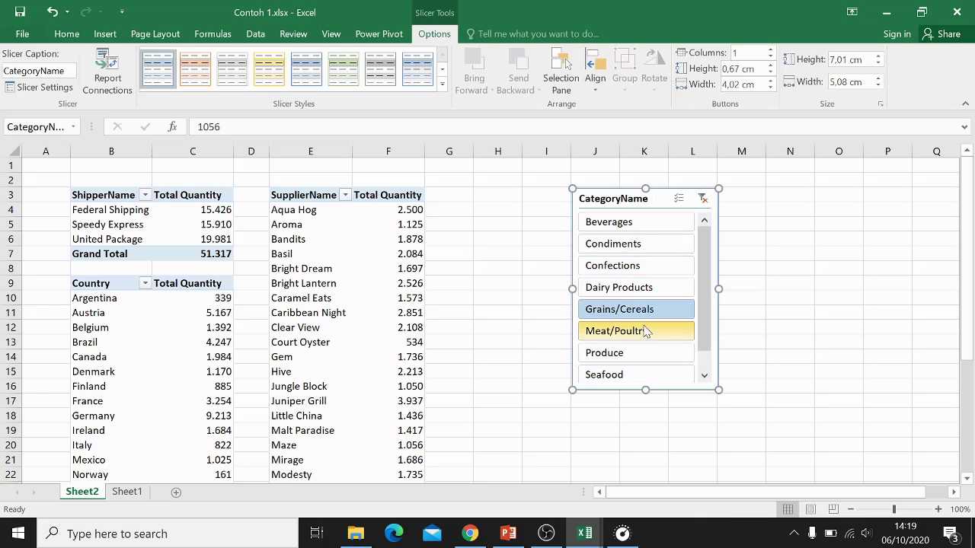
pyautogui.click(645, 330)
pyautogui.click(640, 352)
pyautogui.click(635, 221)
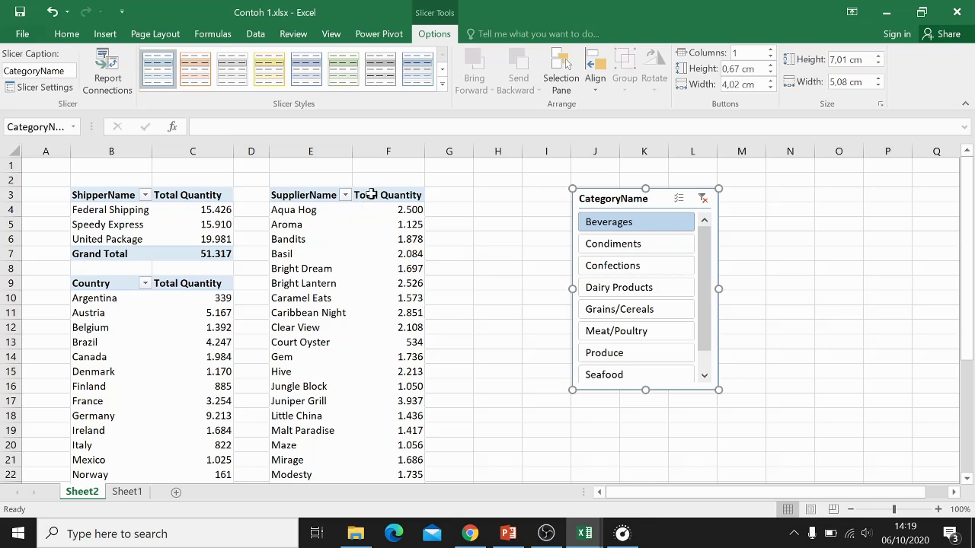
# Step: Switch to the Power Pivot diagram and rearrange the tables so TbProduct sits between TbSupplier and TbCategory
pyautogui.click(584, 533)
pyautogui.click(623, 476)
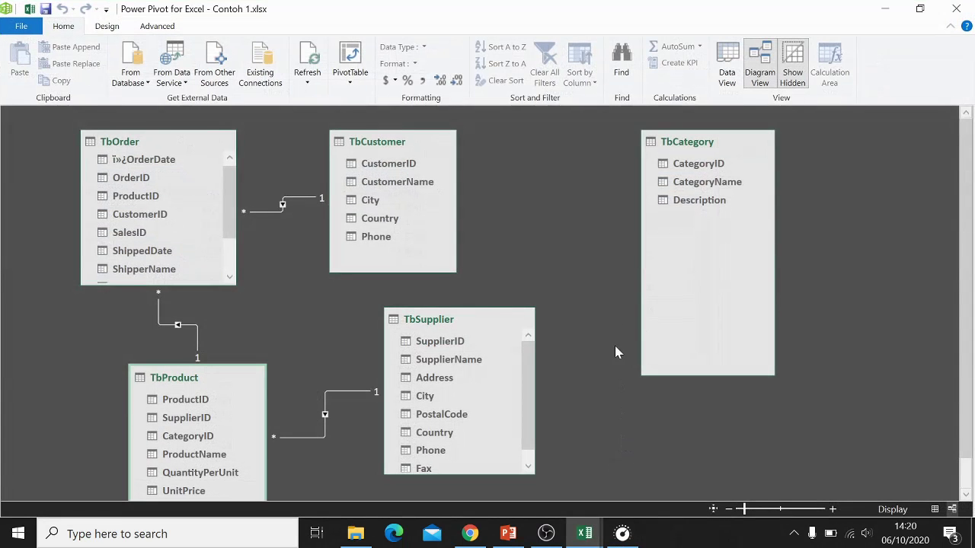
pyautogui.moveTo(715, 142); pyautogui.dragTo(670, 140)
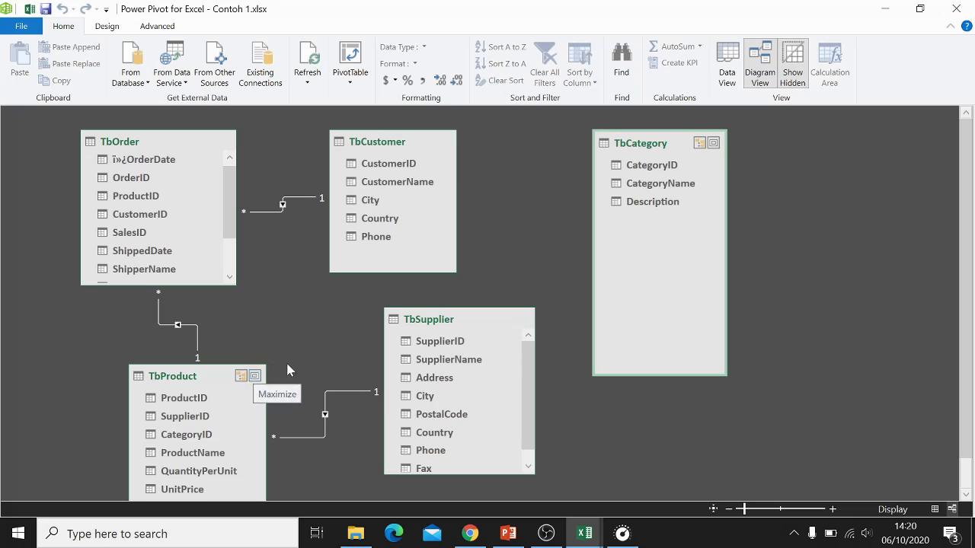
pyautogui.moveTo(459, 320); pyautogui.dragTo(99, 331)
pyautogui.moveTo(224, 381); pyautogui.dragTo(450, 345)
pyautogui.moveTo(131, 333); pyautogui.dragTo(159, 343)
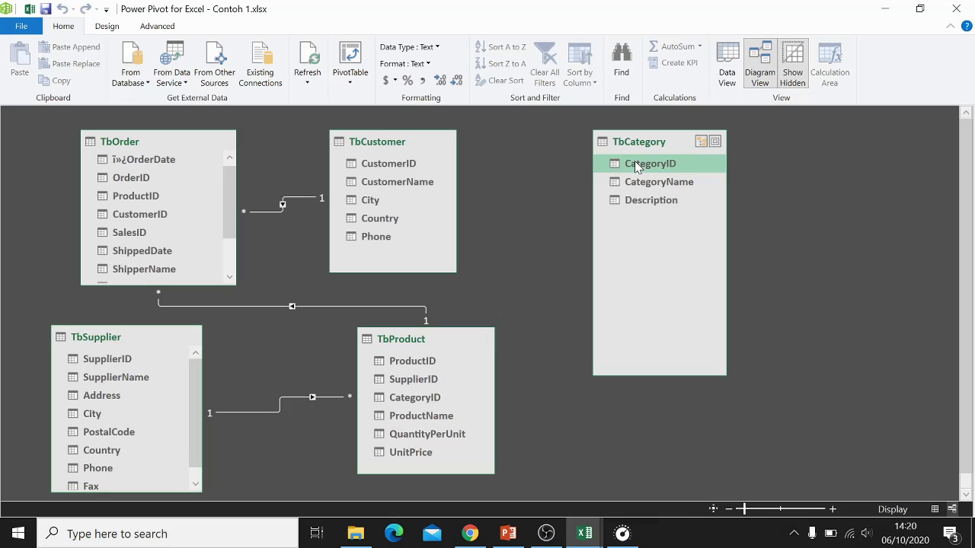
# Step: Relate TbCategory's CategoryID to TbProduct's CategoryID and return to the Excel worksheet
pyautogui.moveTo(635, 162); pyautogui.dragTo(435, 396)
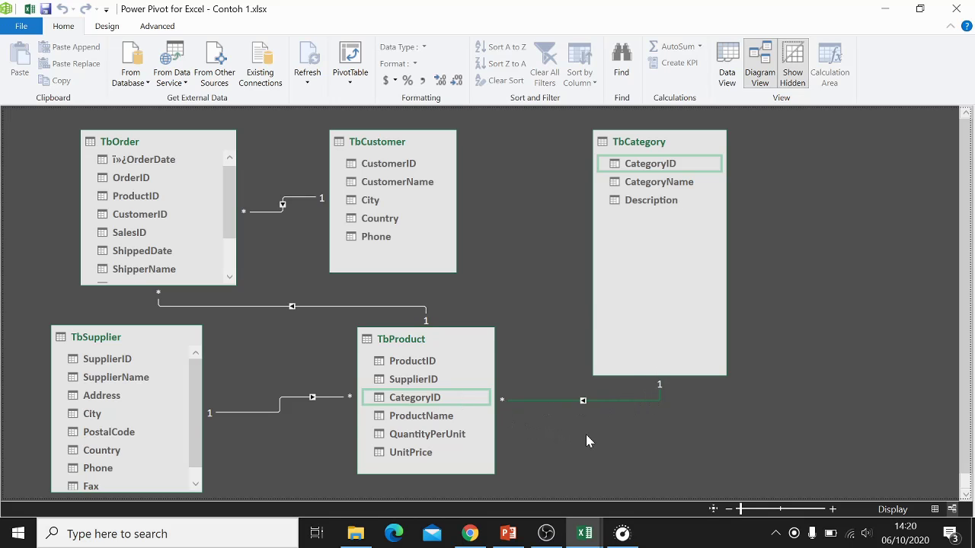
pyautogui.hotkey('alt', 'Tab')
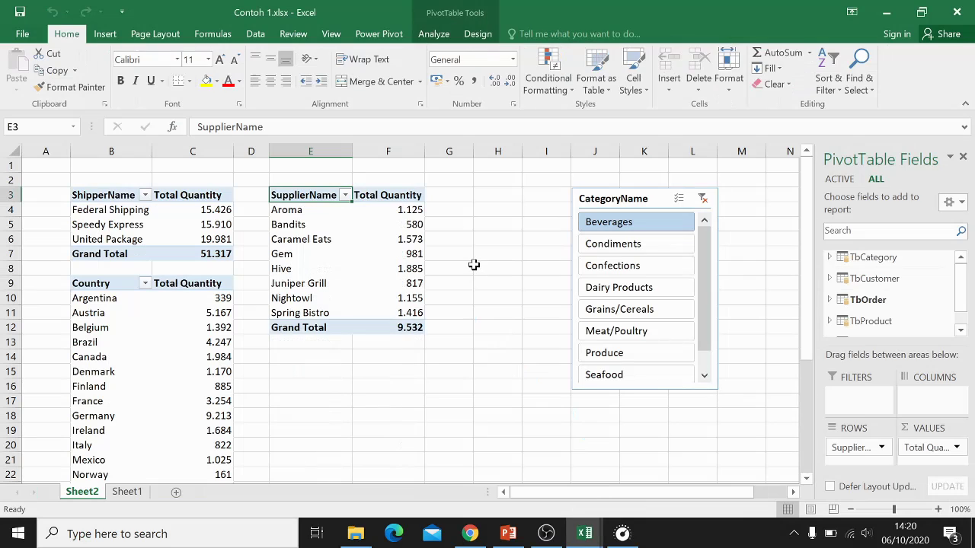
# Step: Clear the CategoryName filter and check the supplier pivot table by Beverages, Condiments, Confections, Grains/Cereals, Meat/Poultry and Produce in turn
pyautogui.scroll(-4, 297, 369)
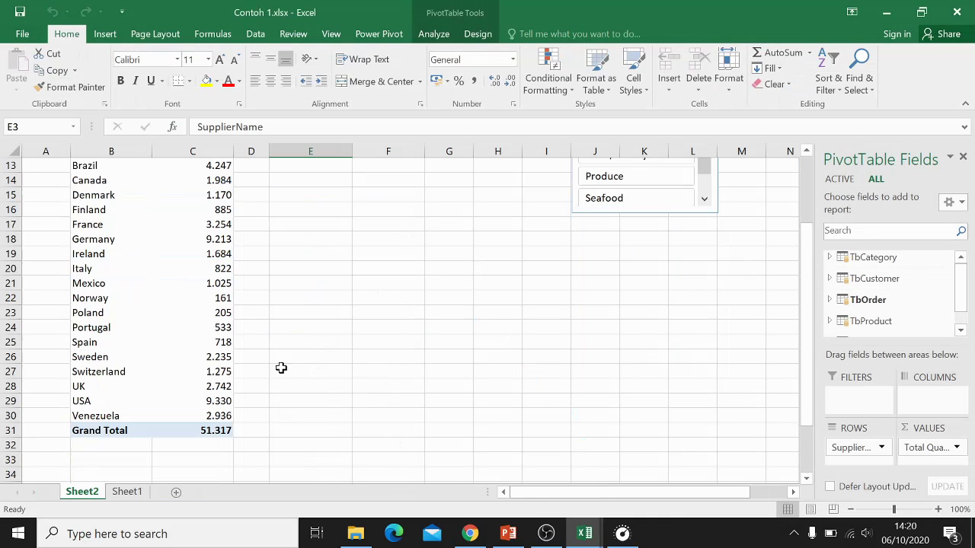
pyautogui.scroll(4, 528, 402)
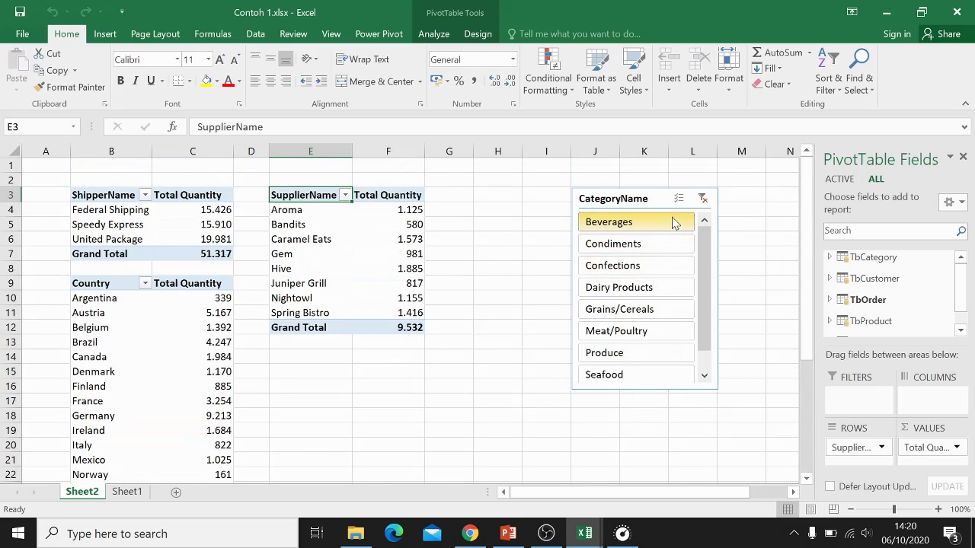
pyautogui.click(702, 199)
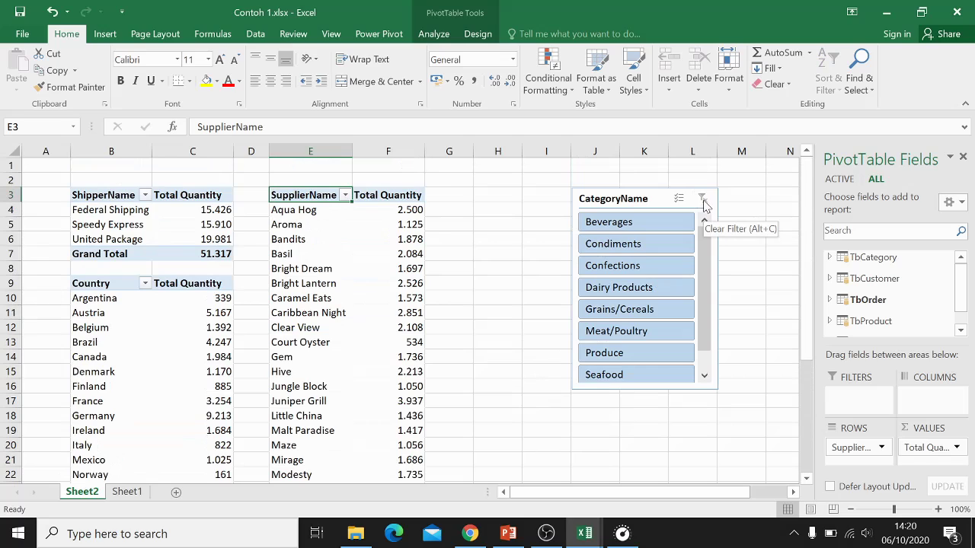
pyautogui.click(670, 222)
pyautogui.click(652, 245)
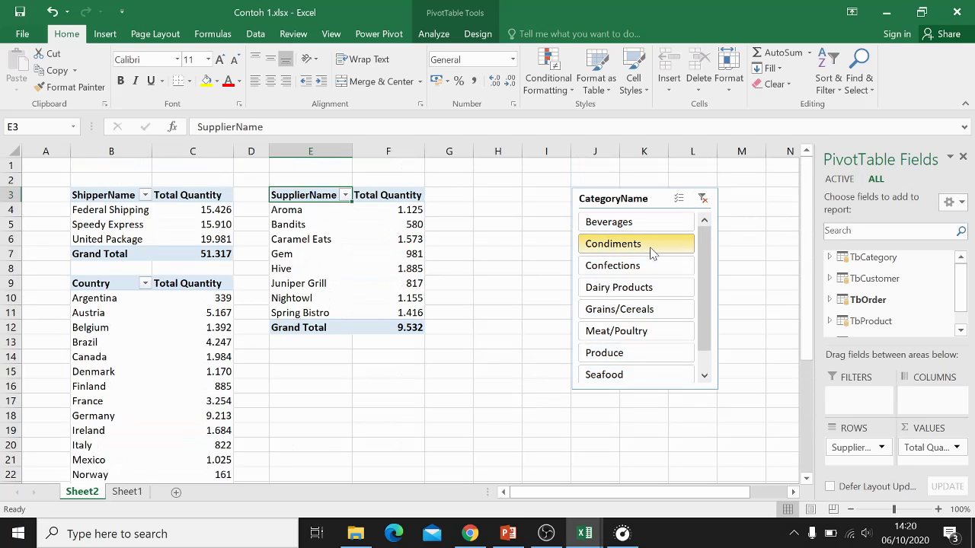
pyautogui.click(646, 266)
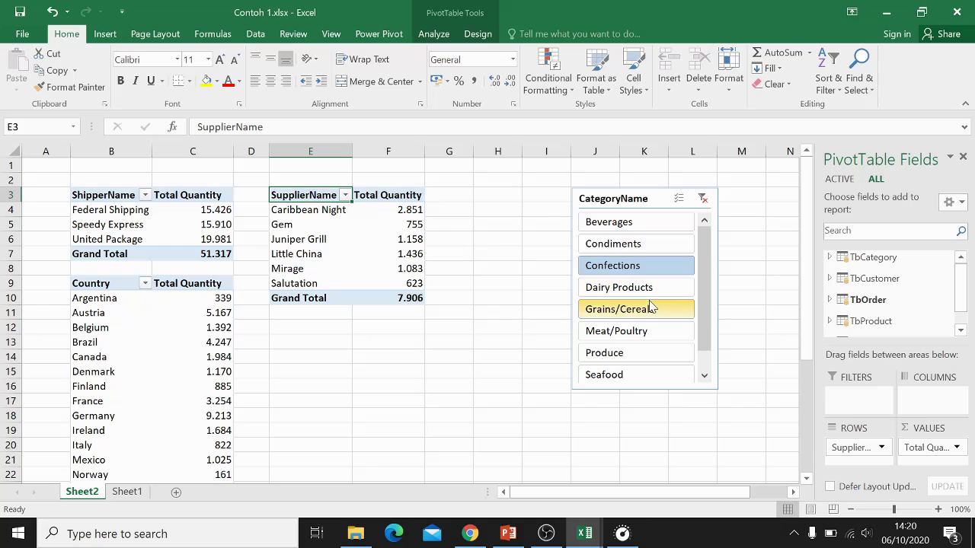
pyautogui.click(651, 307)
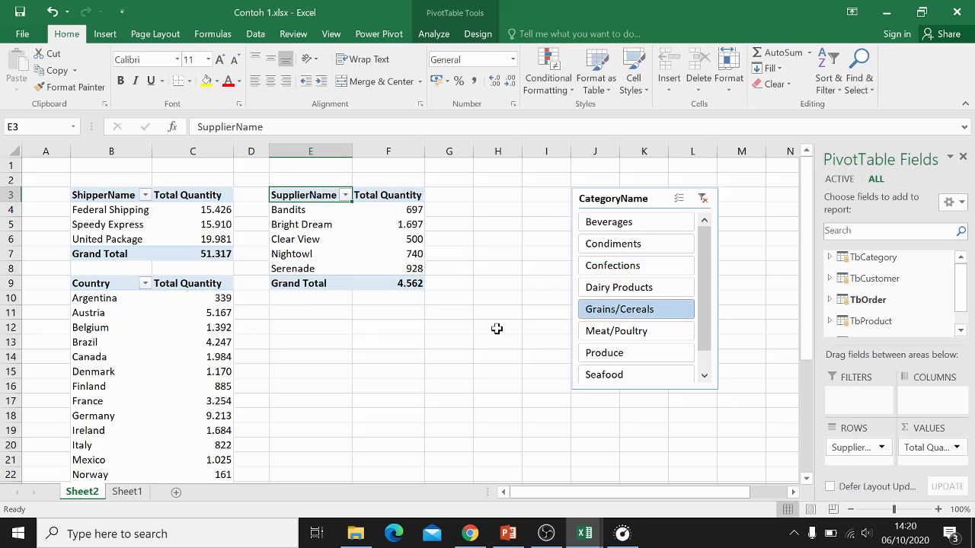
pyautogui.click(651, 335)
pyautogui.click(651, 354)
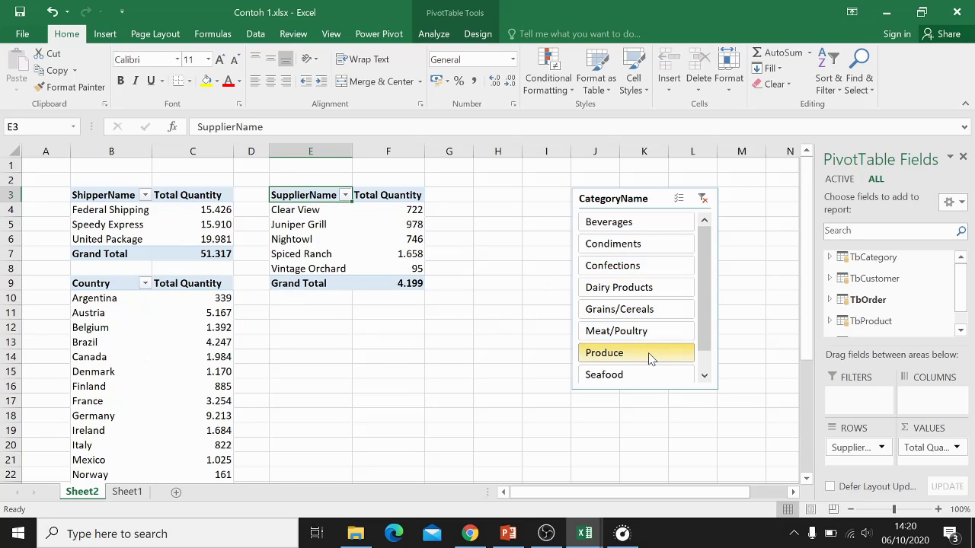
pyautogui.click(667, 245)
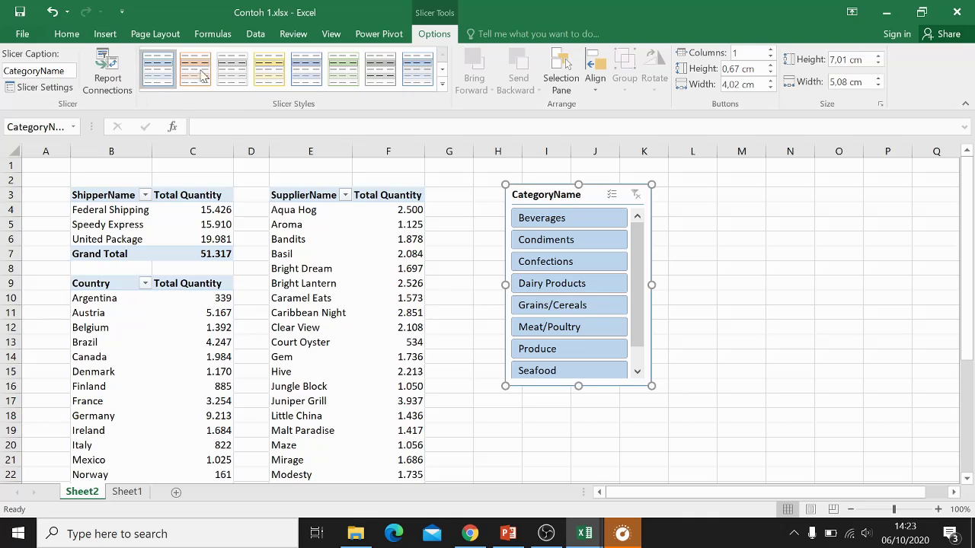
# Step: Connect the CategoryName slicer to the PCountry and POrder pivot tables in addition to PSupplier
pyautogui.click(108, 70)
pyautogui.click(378, 269)
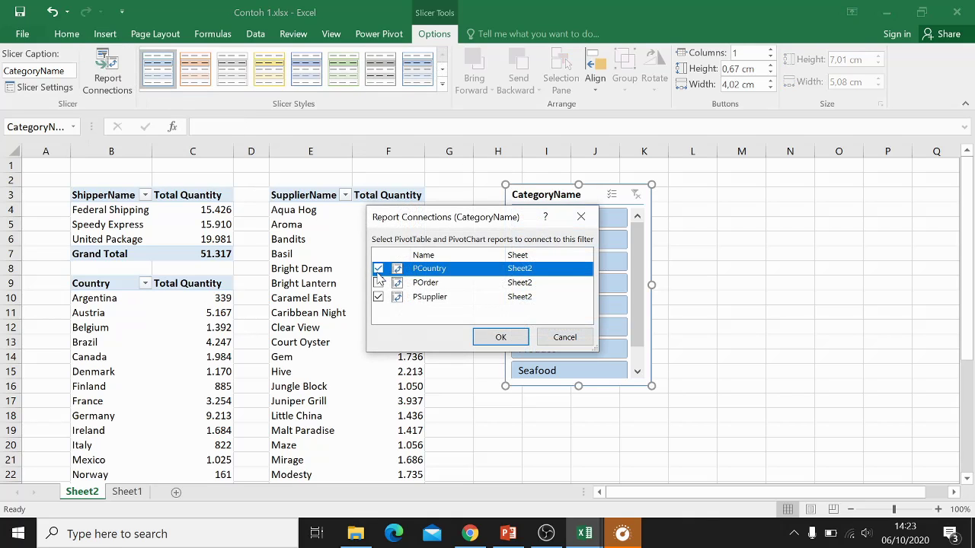
pyautogui.click(379, 282)
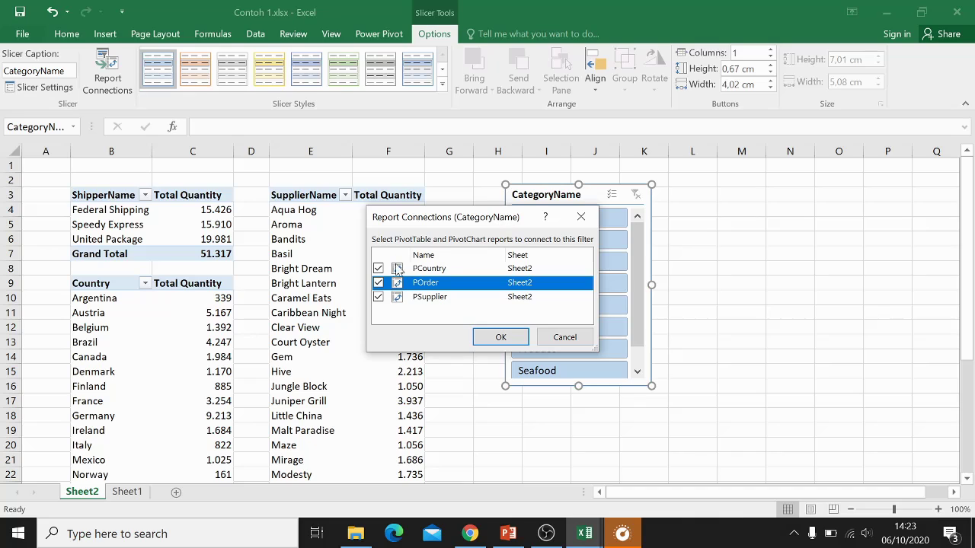
pyautogui.click(500, 337)
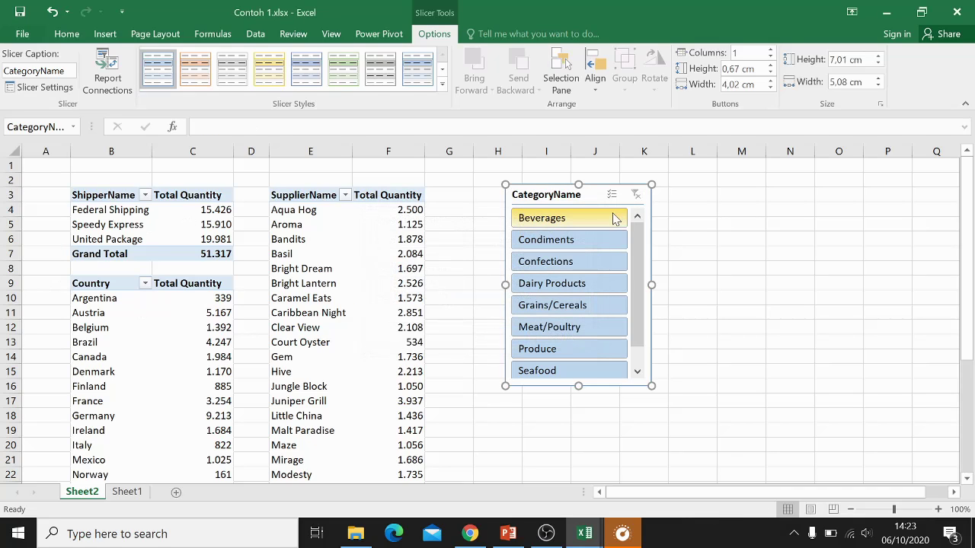
# Step: Test the slicer on all three pivot tables by filtering each category in turn, from Beverages through Seafood
pyautogui.click(585, 221)
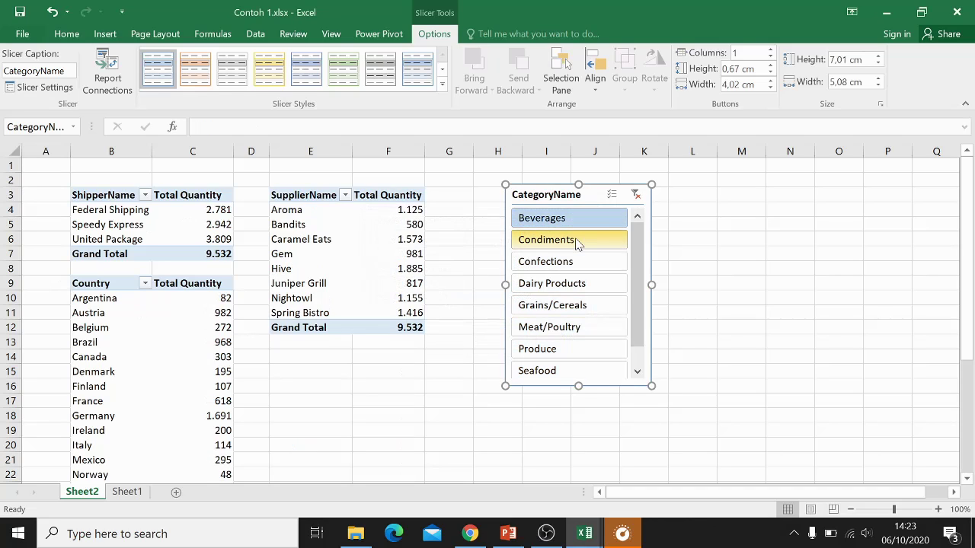
pyautogui.click(577, 242)
pyautogui.click(579, 264)
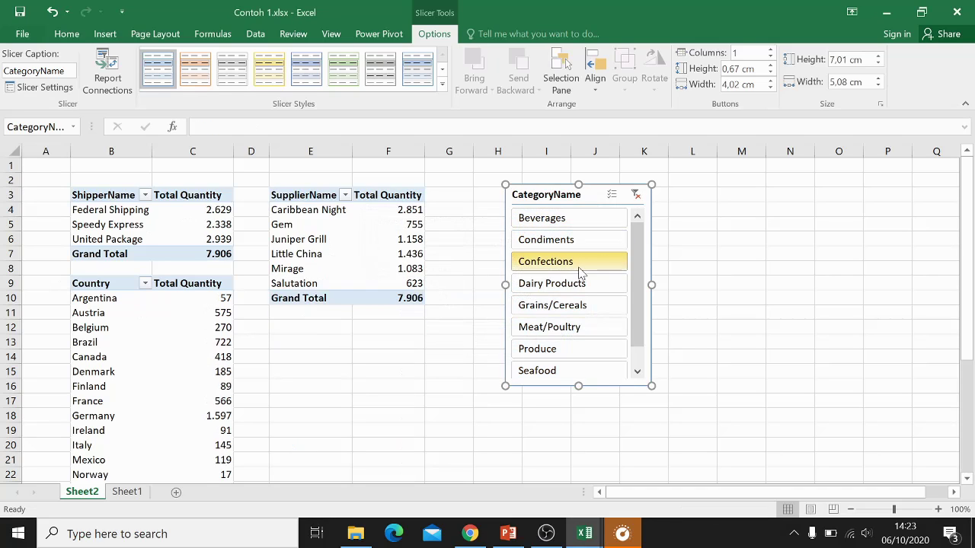
pyautogui.click(580, 283)
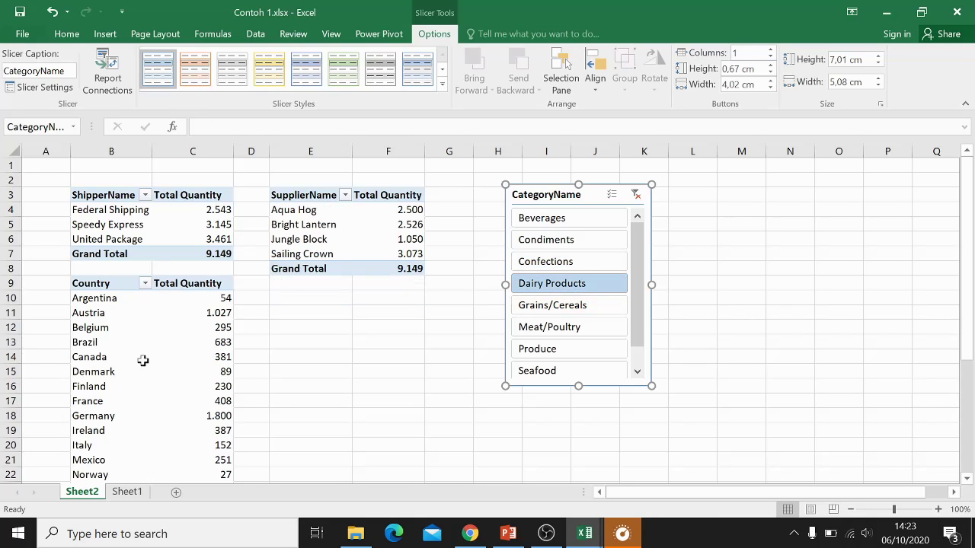
pyautogui.click(567, 307)
pyautogui.click(573, 331)
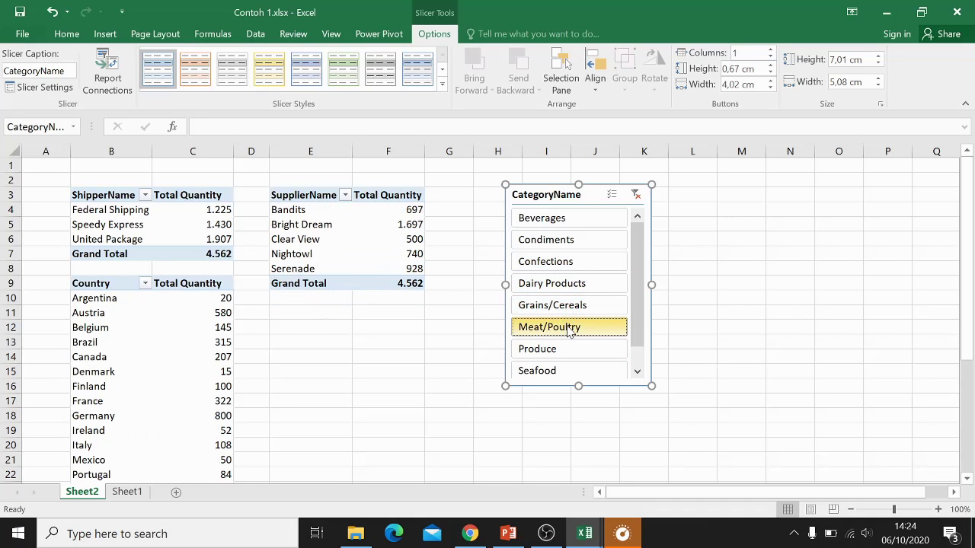
pyautogui.click(575, 347)
pyautogui.click(631, 371)
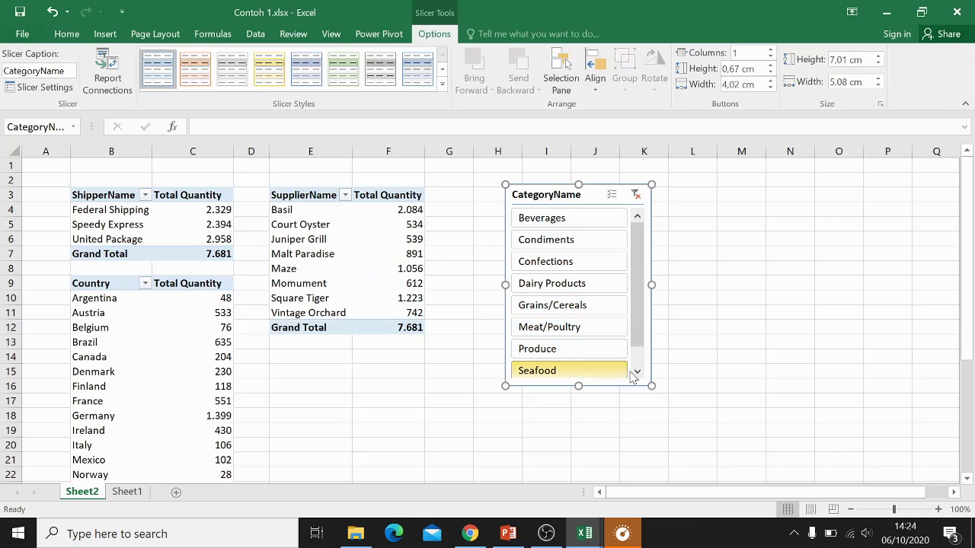
# Step: Filter the pivot tables by category in reverse order, from Produce back up to Condiments
pyautogui.click(638, 373)
pyautogui.click(587, 329)
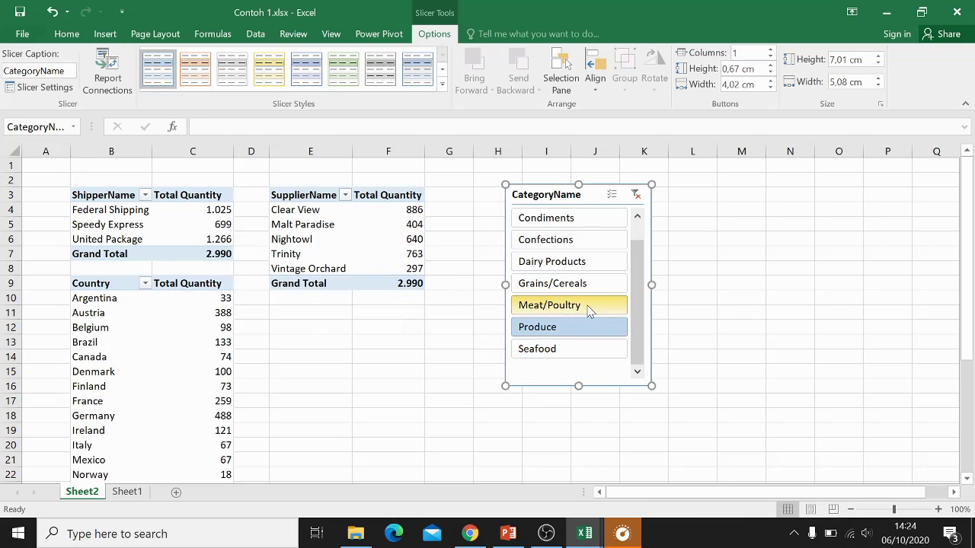
pyautogui.click(588, 307)
pyautogui.click(591, 284)
pyautogui.click(590, 263)
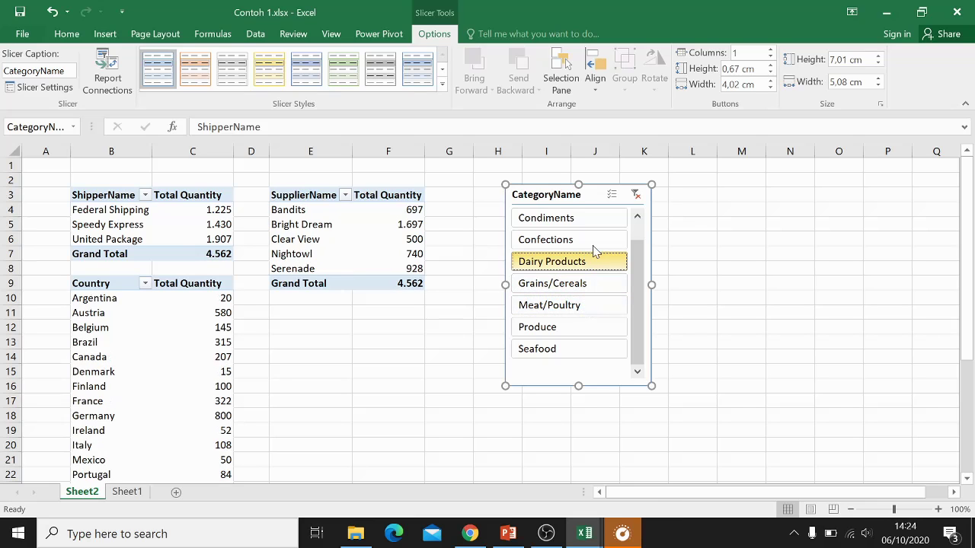
pyautogui.click(593, 238)
pyautogui.click(597, 218)
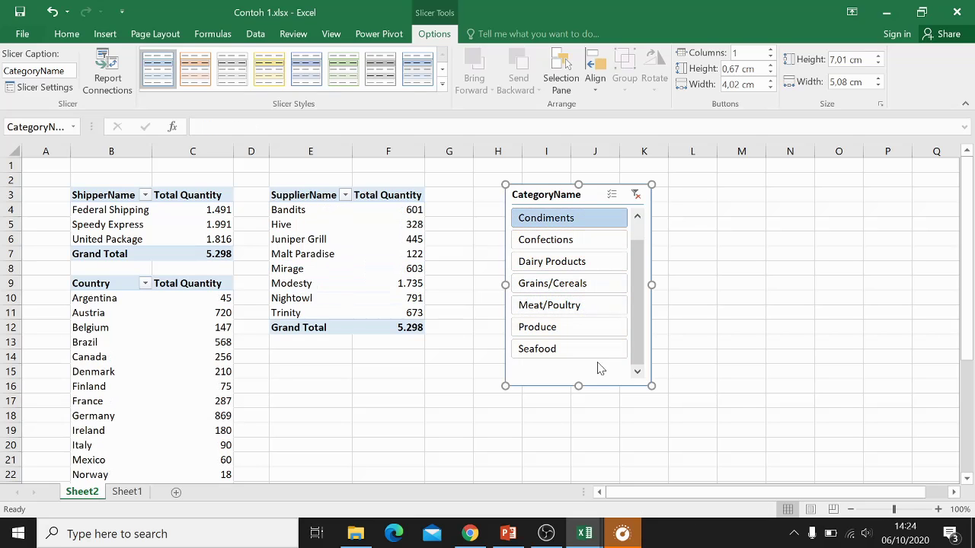
# Step: Switch to PowerPoint to review the Studi Kasus outputs, close the Realtek Audio Console window, and return to the Excel workbook
pyautogui.click(507, 533)
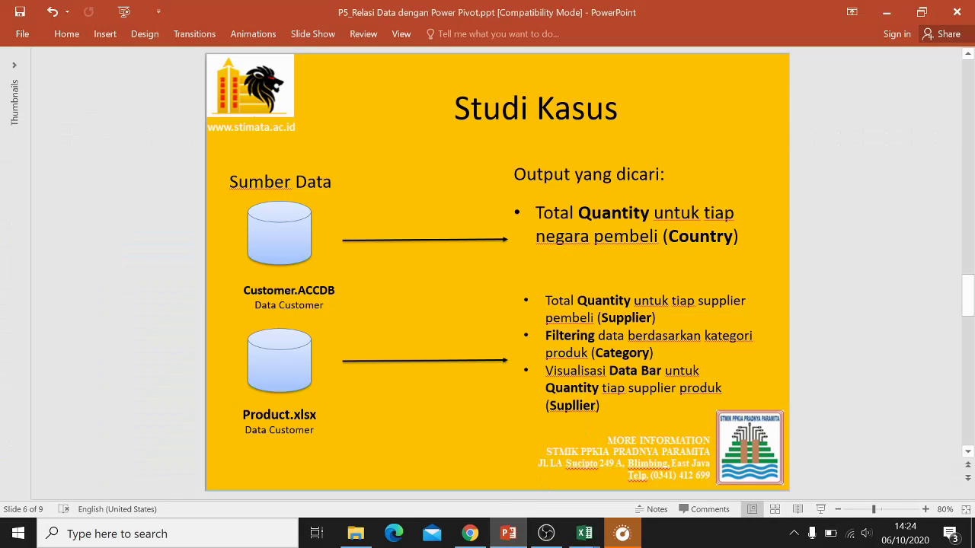
pyautogui.click(622, 533)
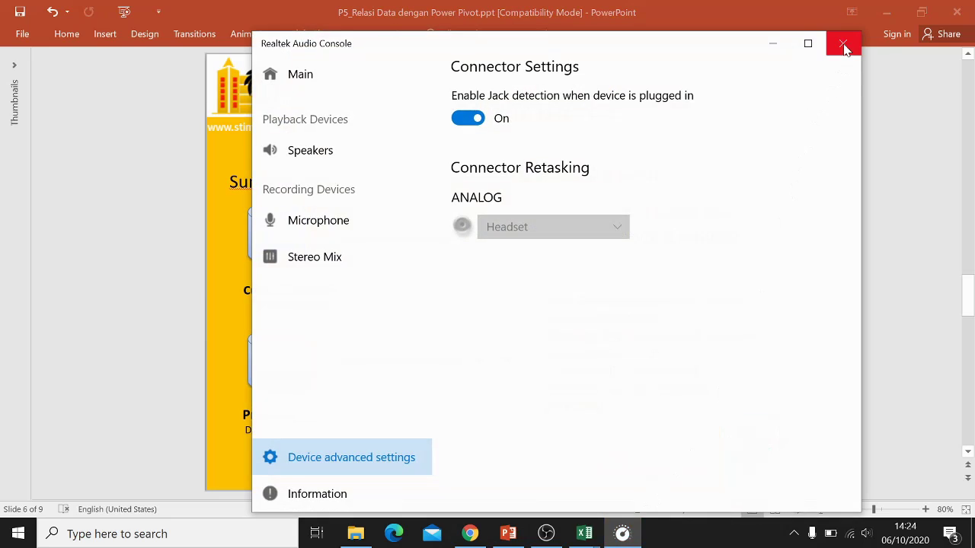
pyautogui.click(842, 44)
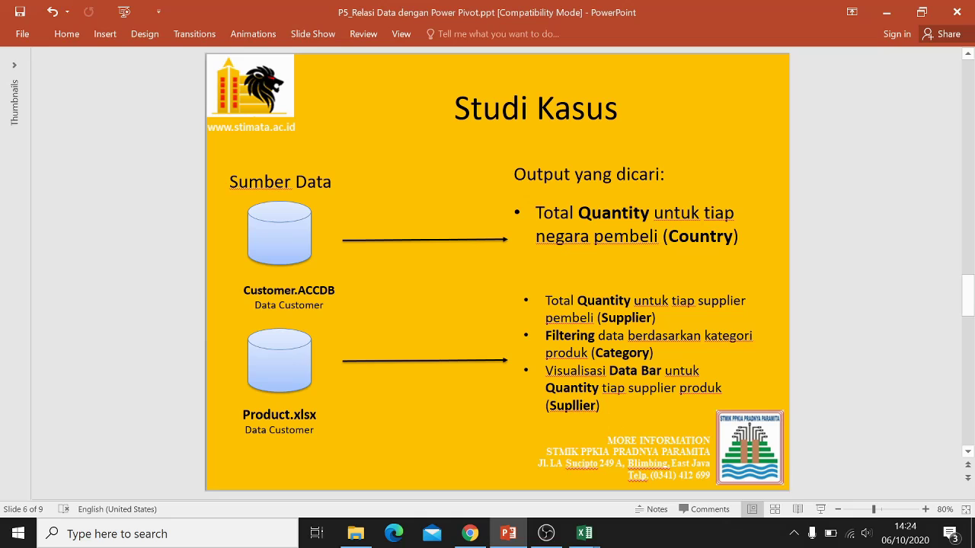
pyautogui.moveTo(584, 533)
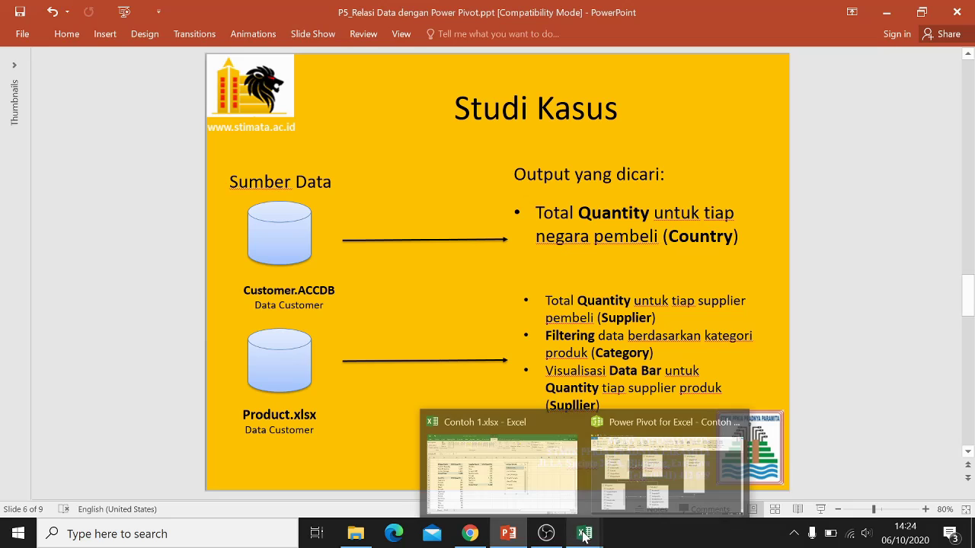
pyautogui.click(526, 476)
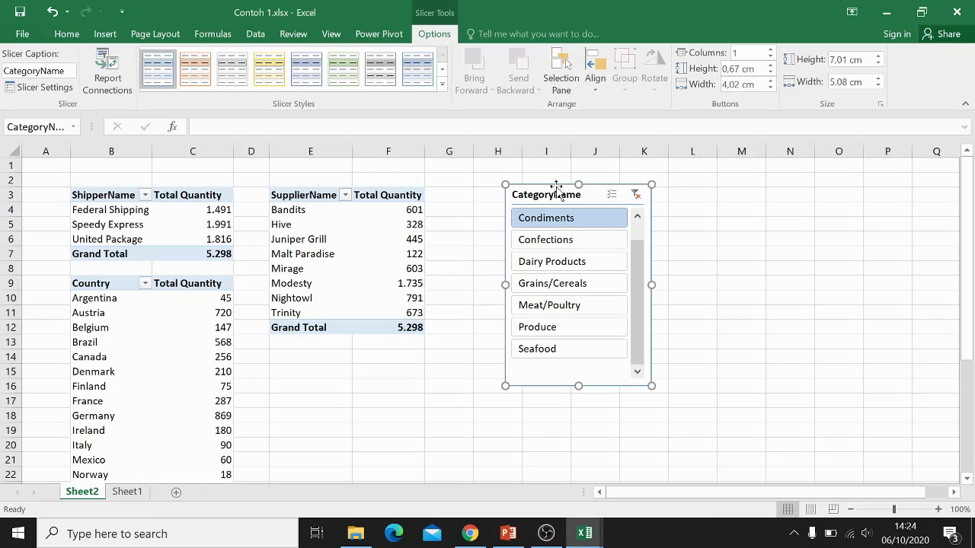
# Step: Move the CategoryName slicer over columns J to M and clear its filter
pyautogui.moveTo(556, 195); pyautogui.dragTo(649, 197)
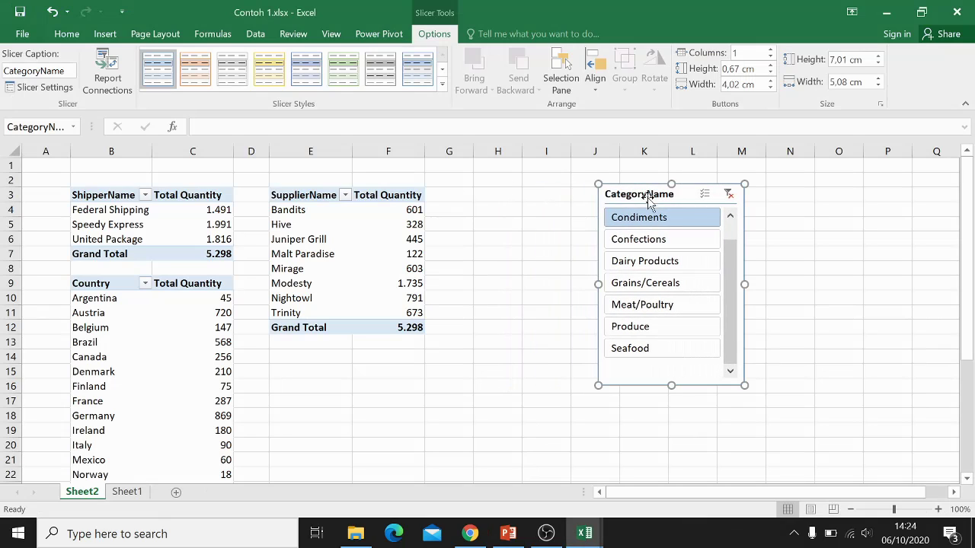
pyautogui.click(728, 195)
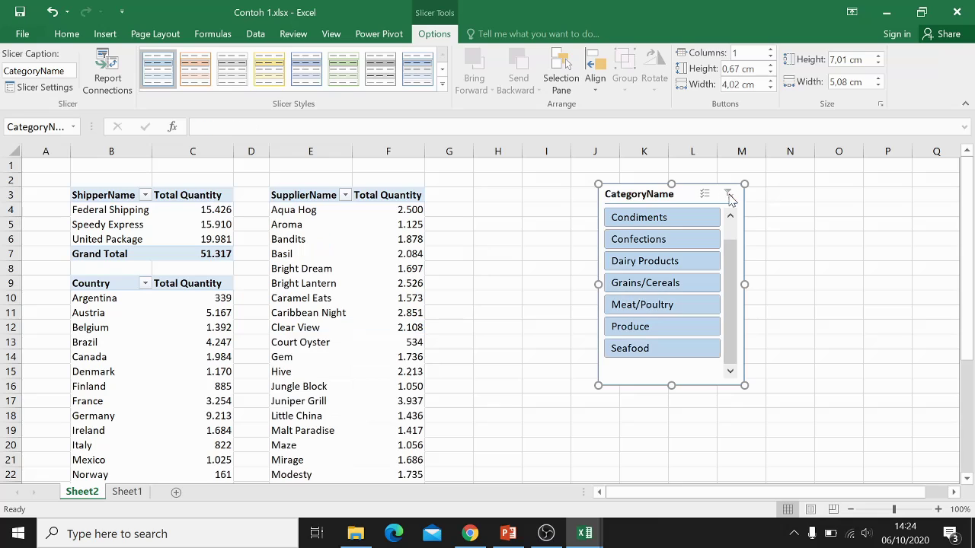
pyautogui.click(518, 295)
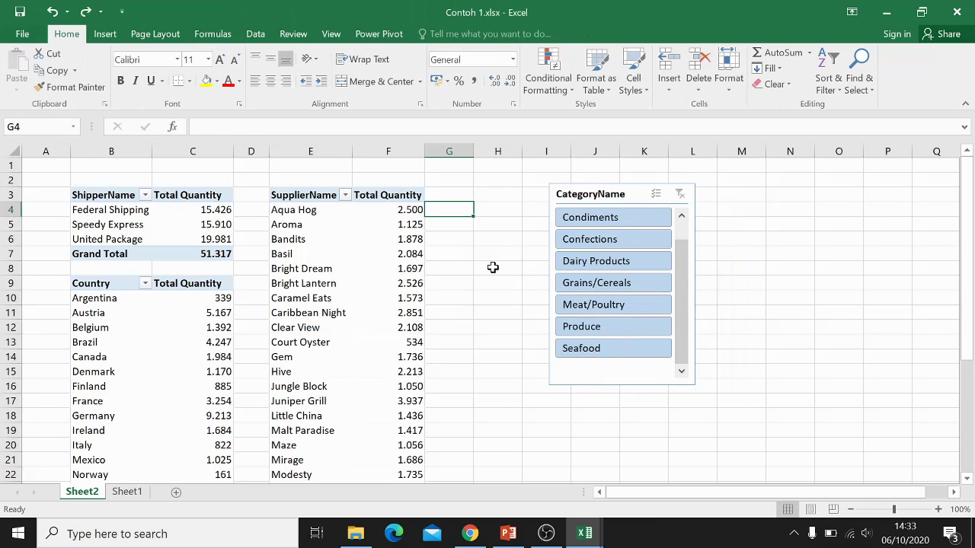
pyautogui.click(502, 264)
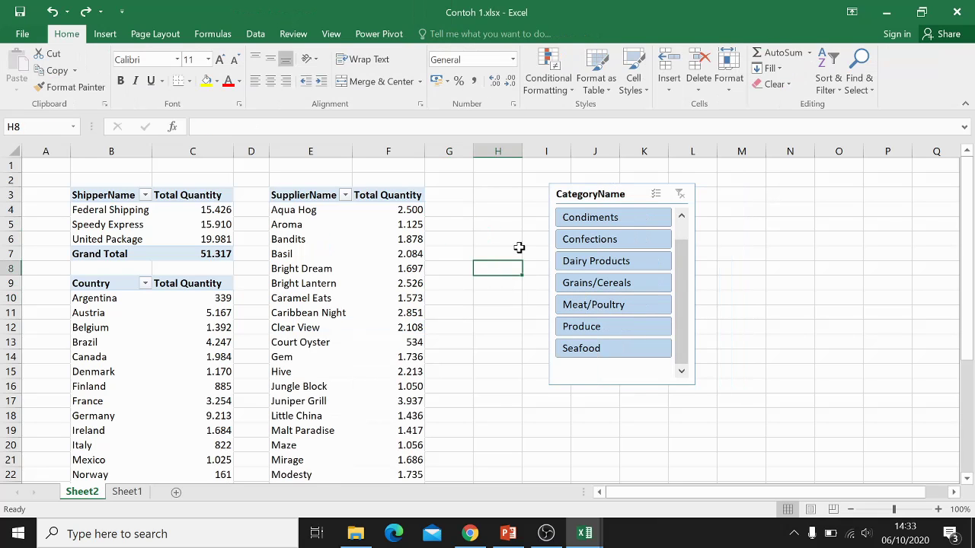
# Step: Enter the formula =F4 in cell G4, beside the first total quantity of the supplier pivot table
pyautogui.scroll(-4, 515, 252)
pyautogui.scroll(4, 515, 252)
pyautogui.click(462, 210)
pyautogui.write('=')
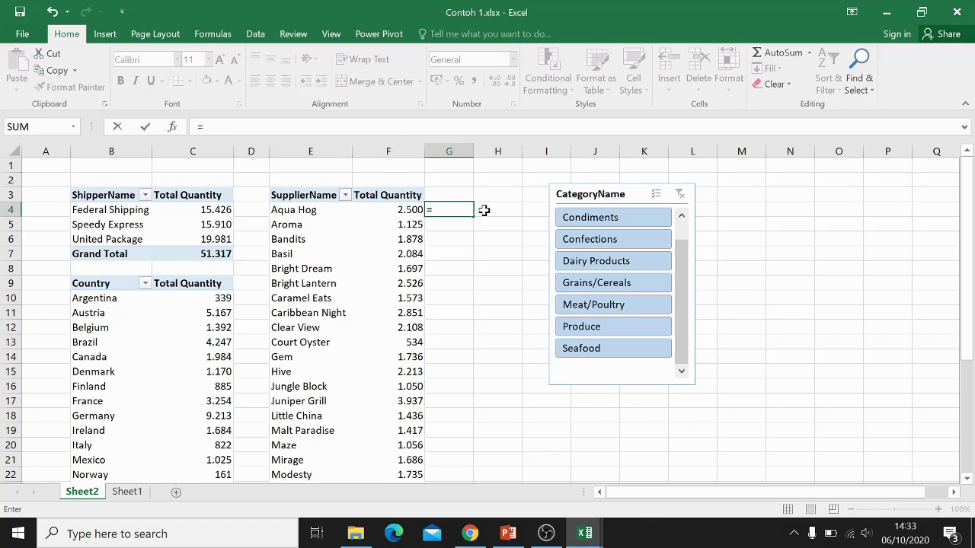
pyautogui.write('f4')
pyautogui.press('Return')
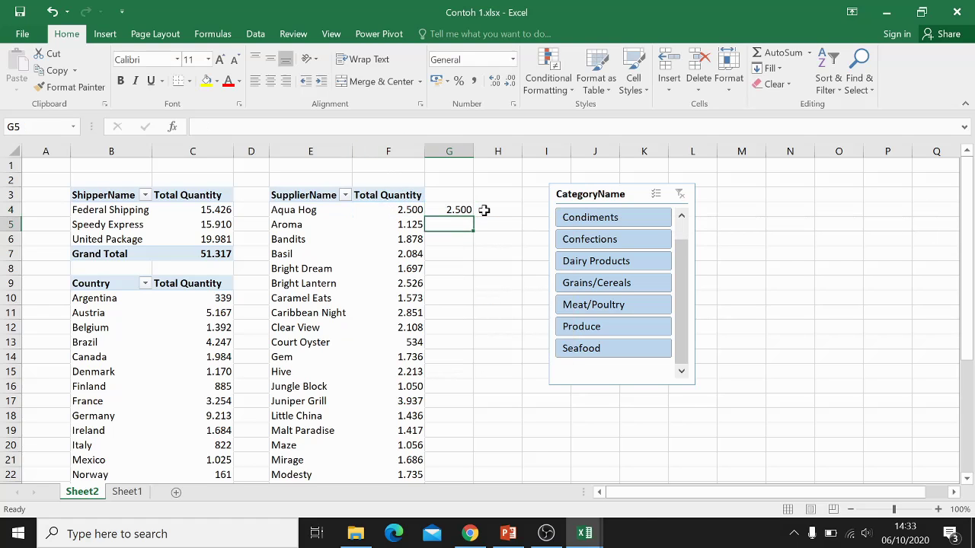
# Step: Fill the formula in G4 down column G alongside all rows of the supplier pivot table
pyautogui.click(471, 213)
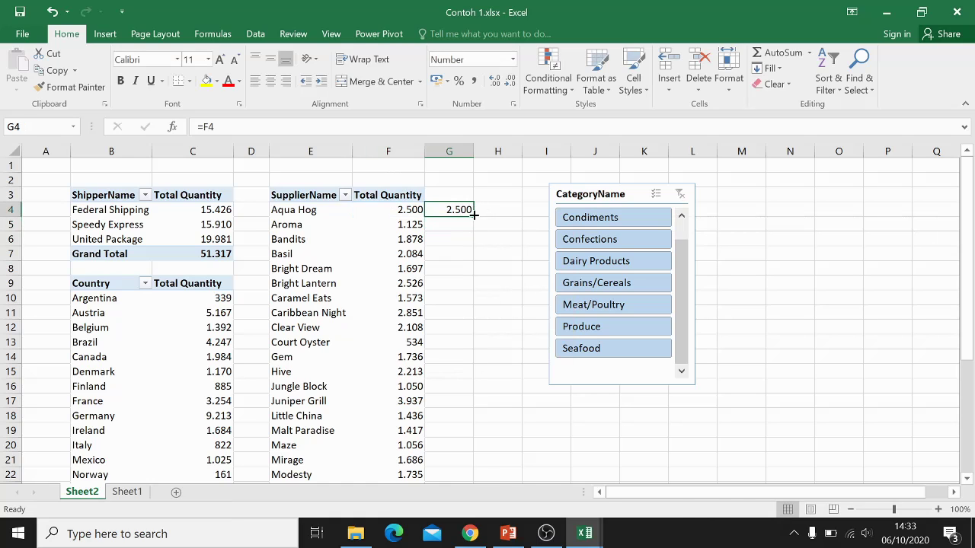
pyautogui.doubleClick(474, 216)
pyautogui.scroll(-7, 500, 295)
pyautogui.scroll(7, 500, 309)
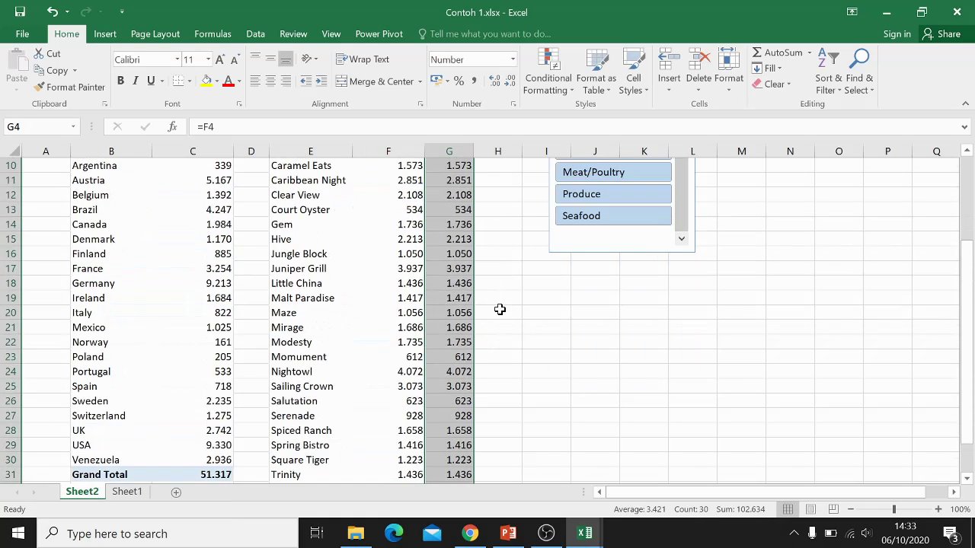
# Step: Filter the pivot tables to Condiments, compare the column G formulas with the supplier totals, and clear the slicer filter
pyautogui.click(617, 219)
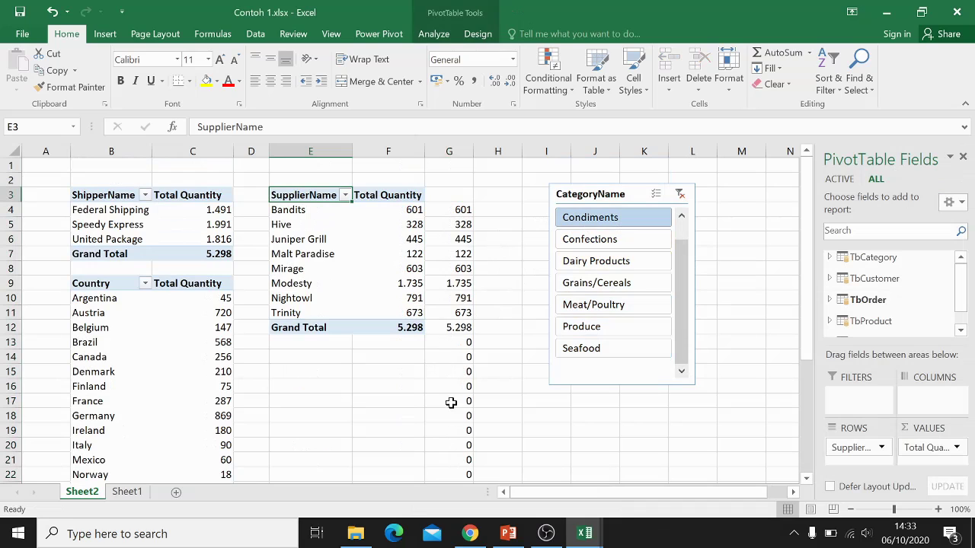
pyautogui.scroll(-4, 454, 446)
pyautogui.scroll(4, 453, 440)
pyautogui.scroll(-4, 452, 347)
pyautogui.scroll(4, 455, 346)
pyautogui.click(682, 195)
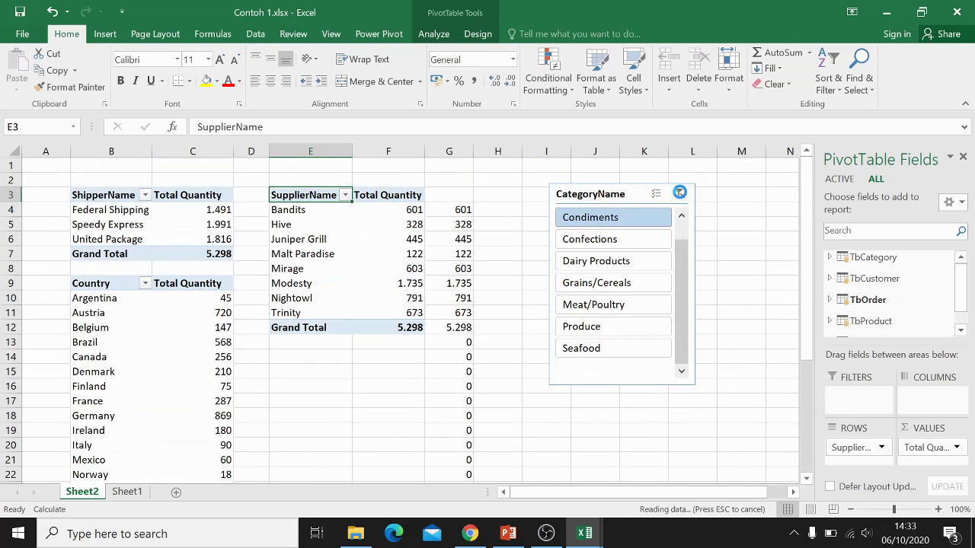
pyautogui.click(488, 222)
pyautogui.click(451, 209)
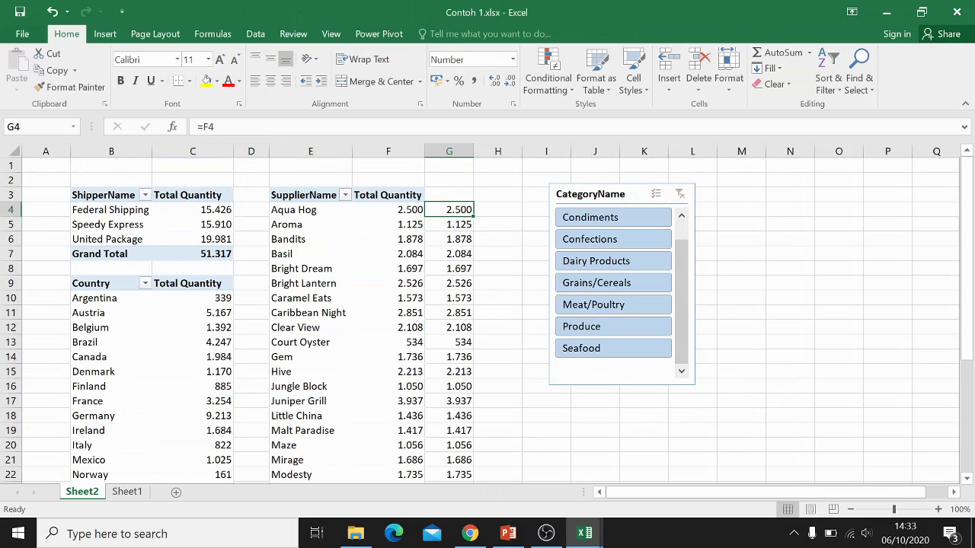
# Step: Change the formula in cell G4 to =IF(F4="";"";F4) so blank quantities return an empty text
pyautogui.press('F2')
pyautogui.press('Left')
pyautogui.press('Left')
pyautogui.write('if(')
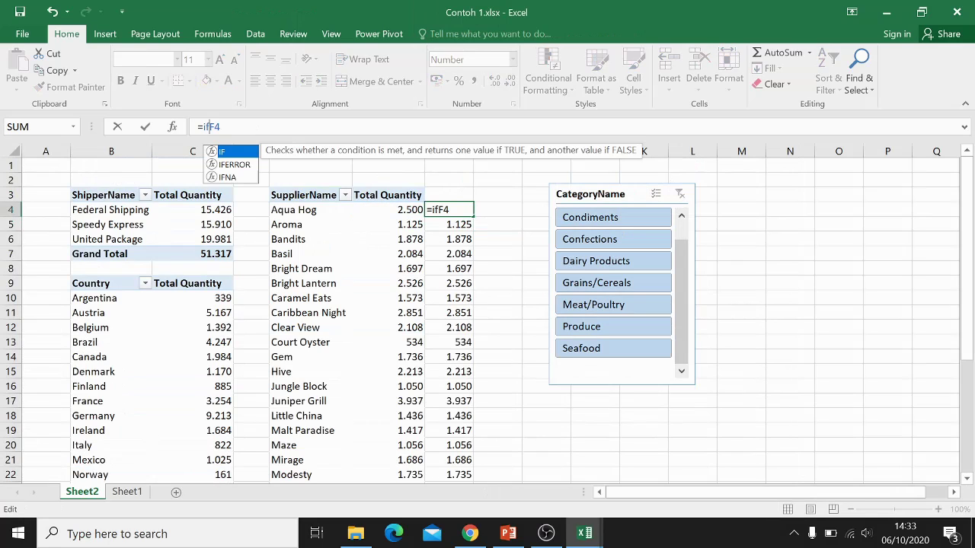
pyautogui.press('Right')
pyautogui.press('Right')
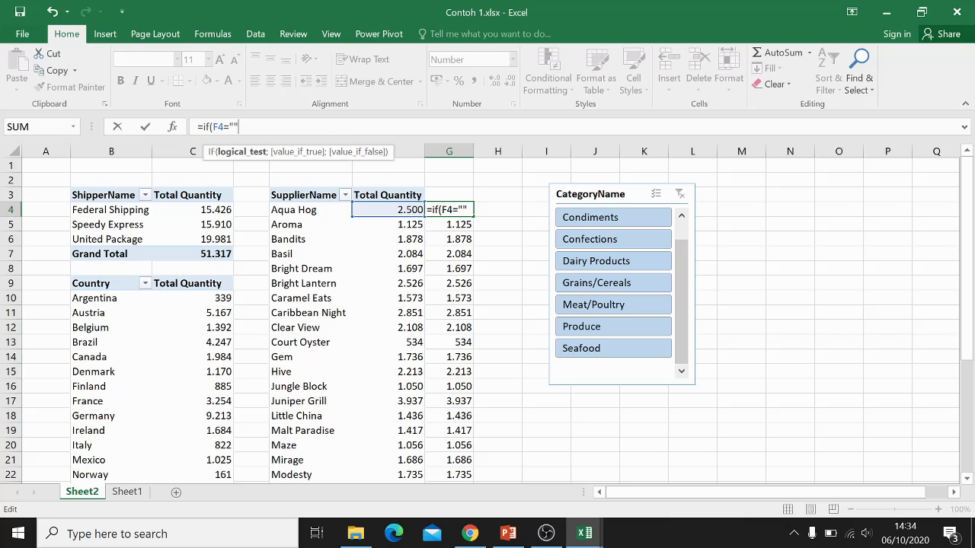
pyautogui.write('="";""')
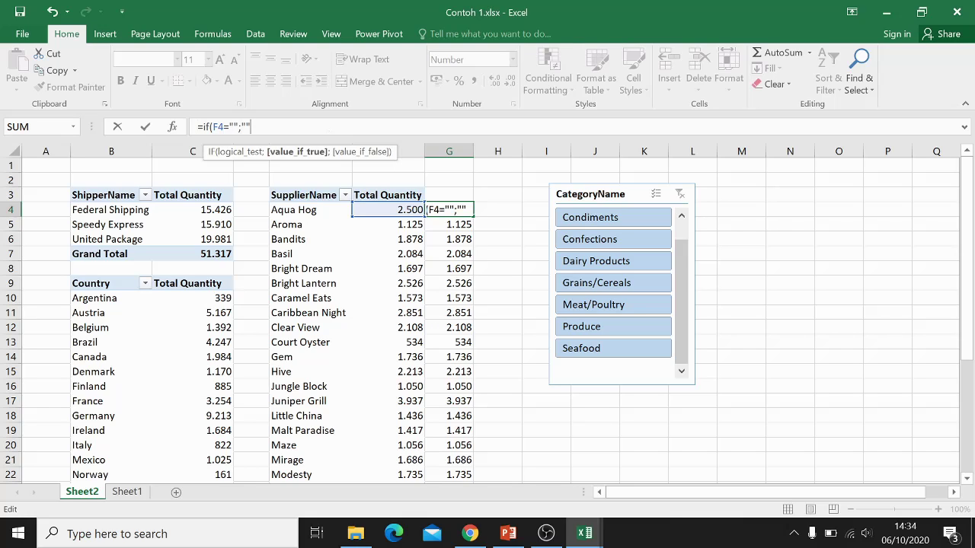
pyautogui.write(';')
pyautogui.write('F4')
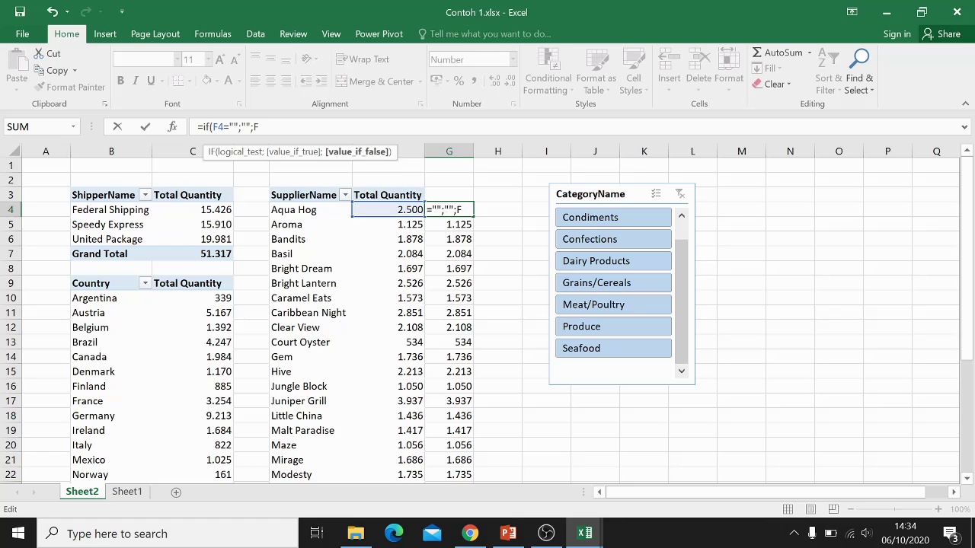
pyautogui.write(')')
pyautogui.press('Return')
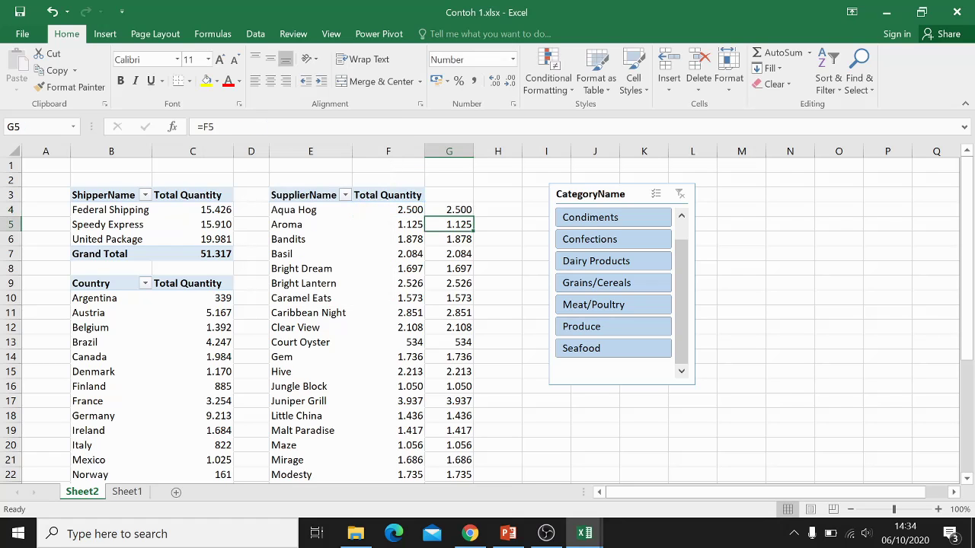
# Step: Fill the G4 formula down column G alongside all rows of the supplier PivotTable
pyautogui.click(451, 209)
pyautogui.doubleClick(474, 216)
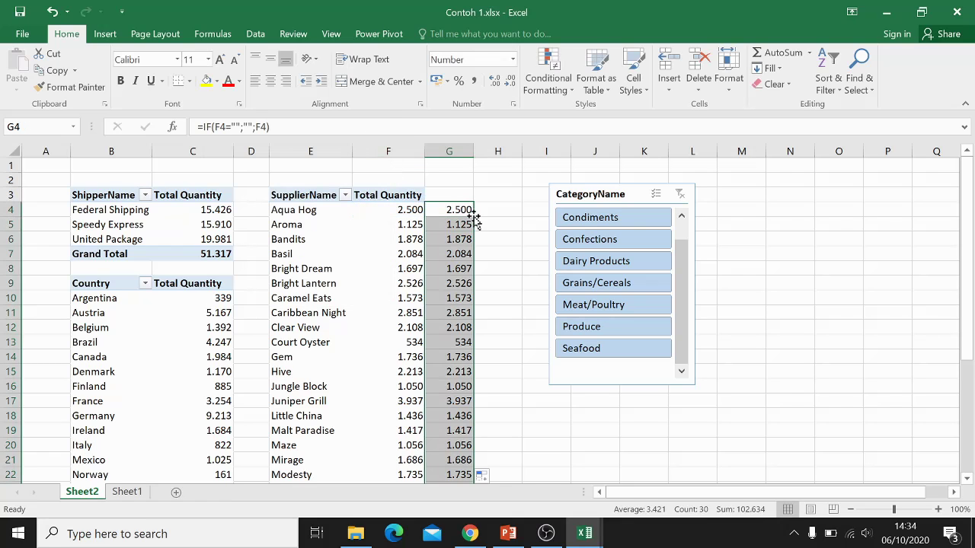
pyautogui.click(439, 207)
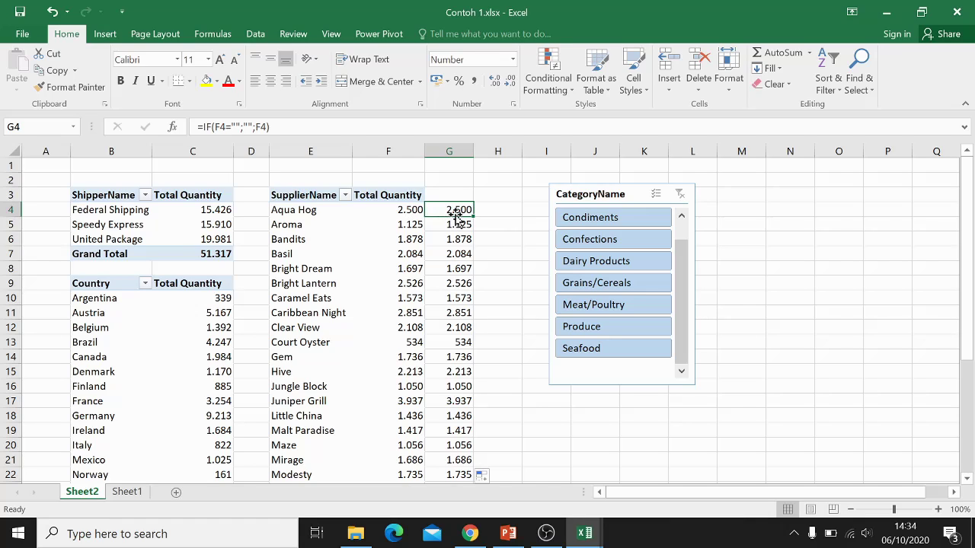
# Step: Turn off grand totals for rows and columns in the SupplierName PivotTable
pyautogui.scroll(-6, 462, 251)
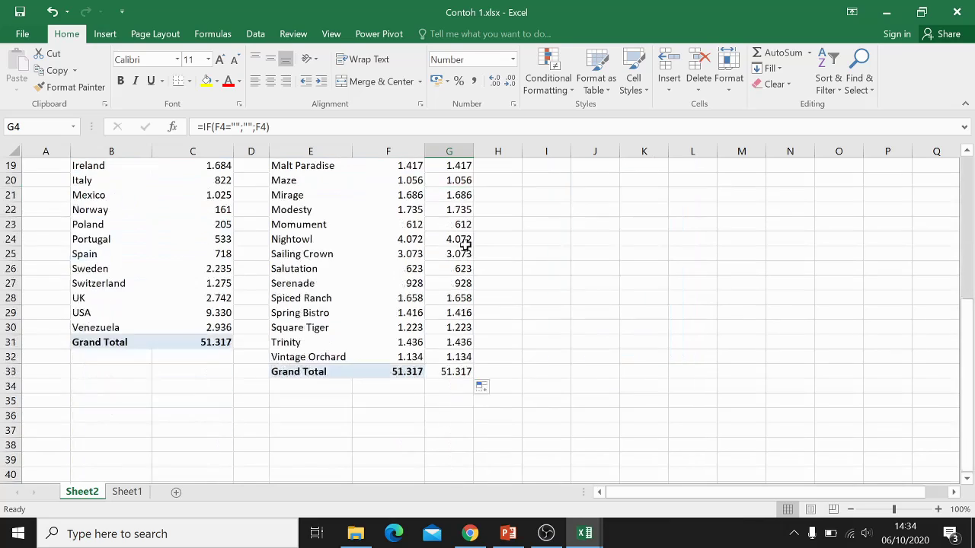
pyautogui.scroll(6, 464, 242)
pyautogui.scroll(-5, 464, 242)
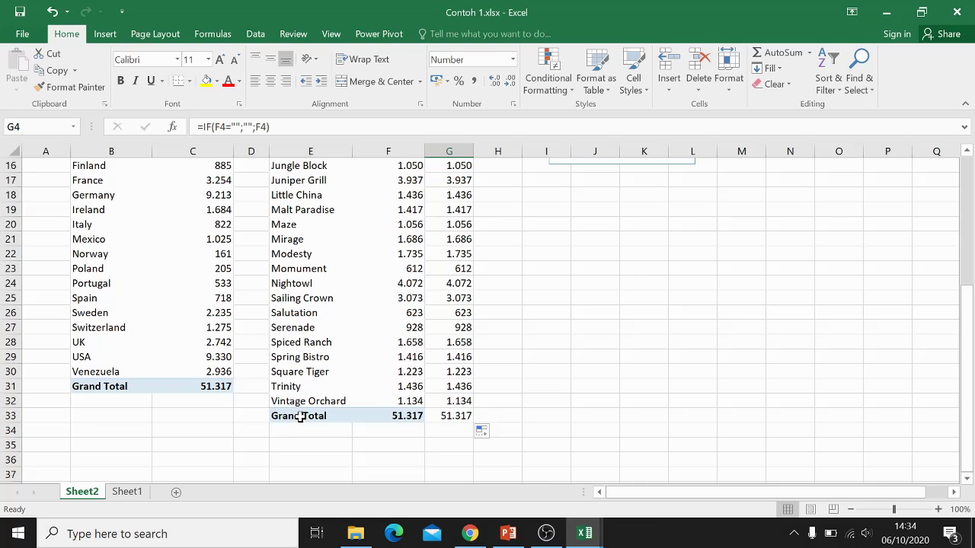
pyautogui.scroll(5, 418, 370)
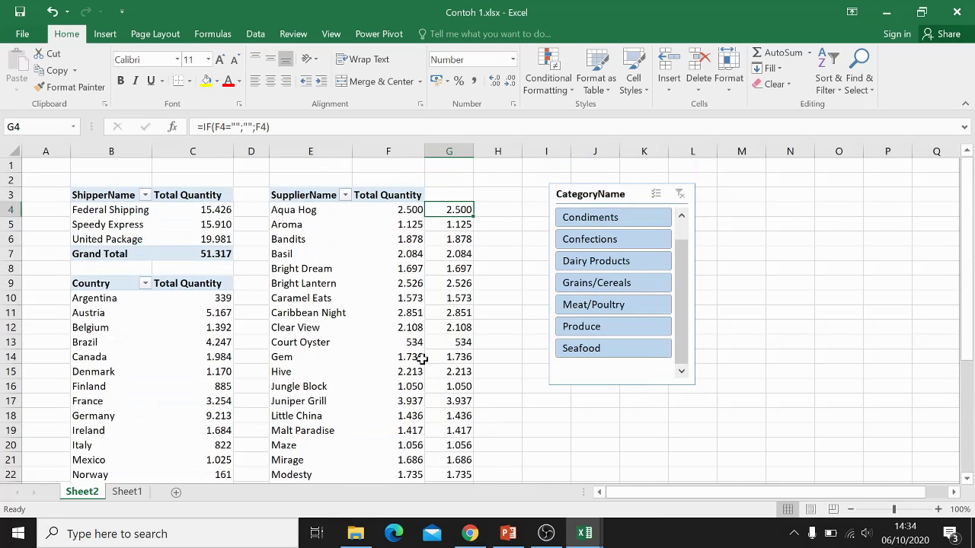
pyautogui.click(379, 33)
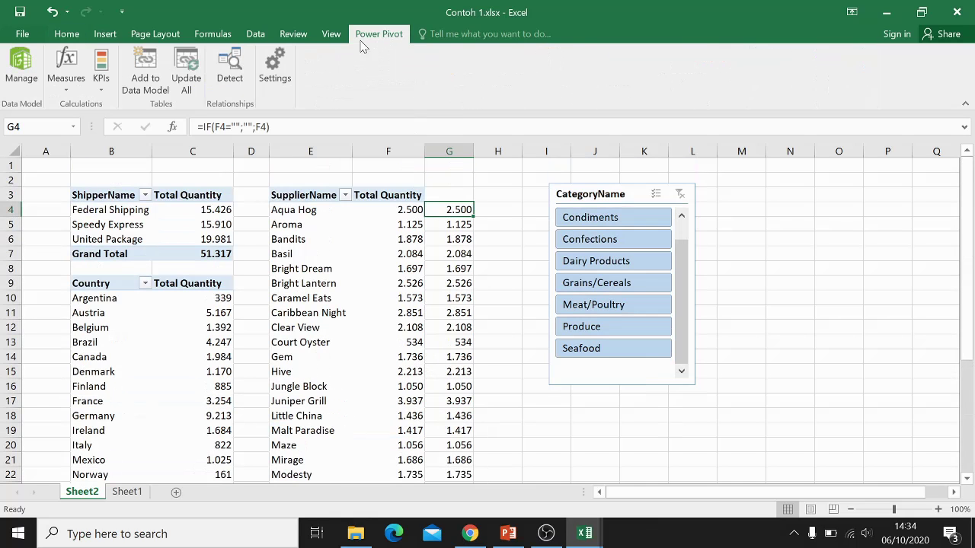
pyautogui.scroll(2, 318, 38)
pyautogui.click(304, 200)
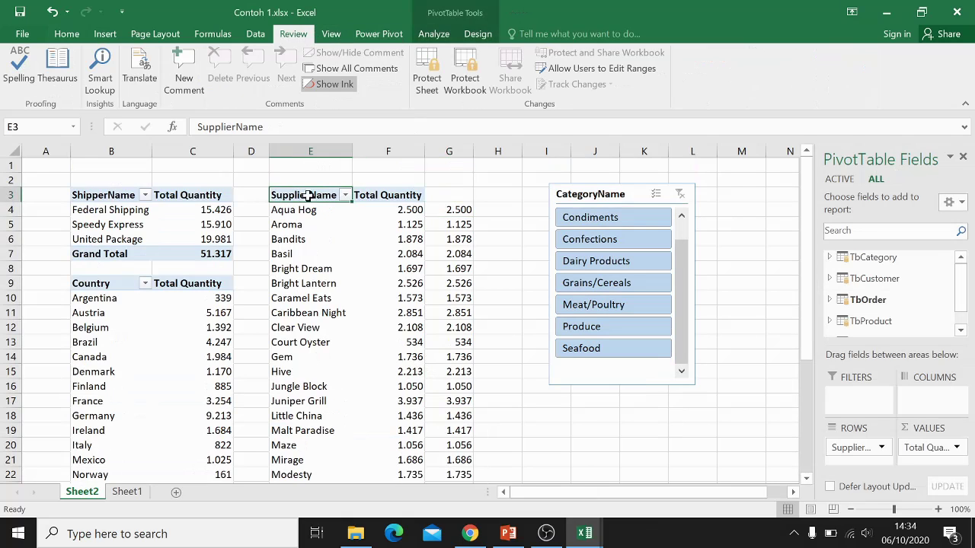
pyautogui.click(444, 37)
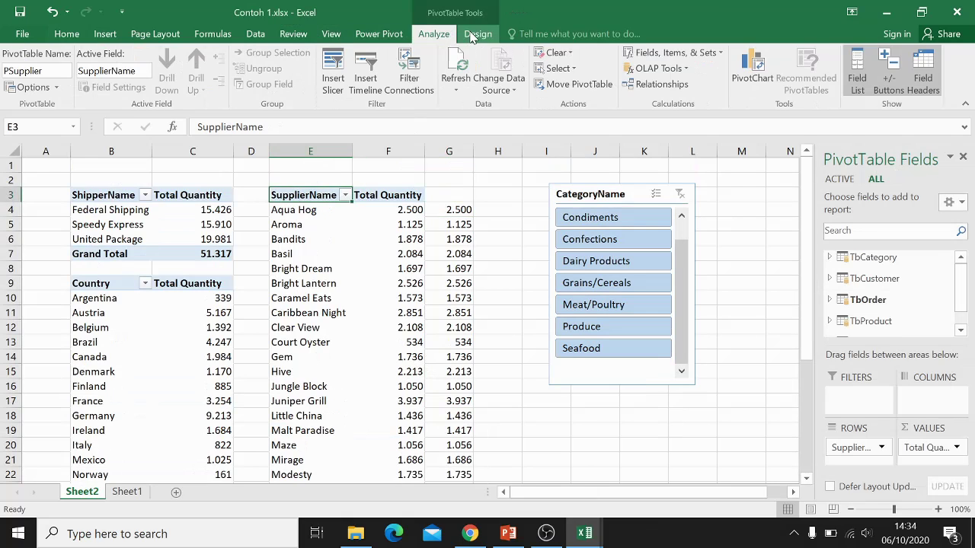
pyautogui.click(477, 33)
pyautogui.click(65, 92)
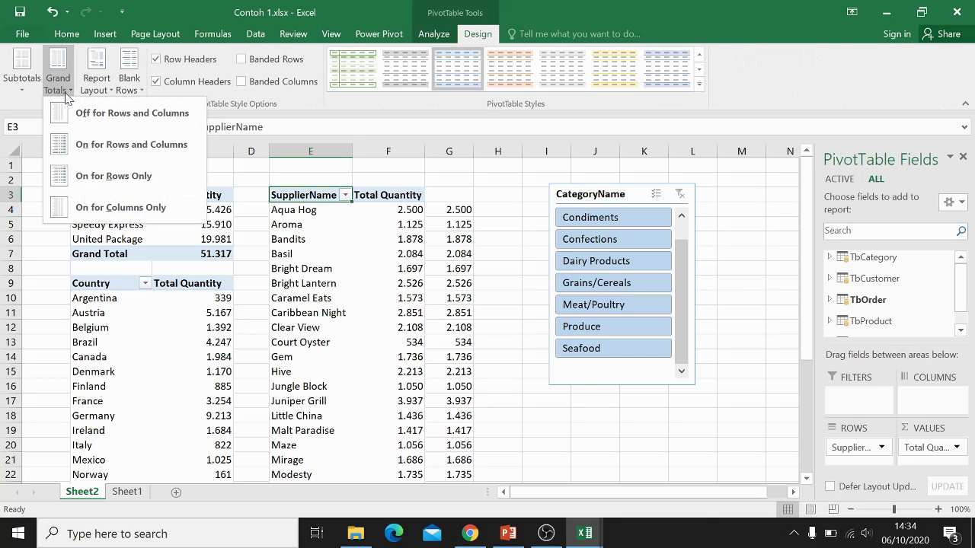
pyautogui.click(126, 115)
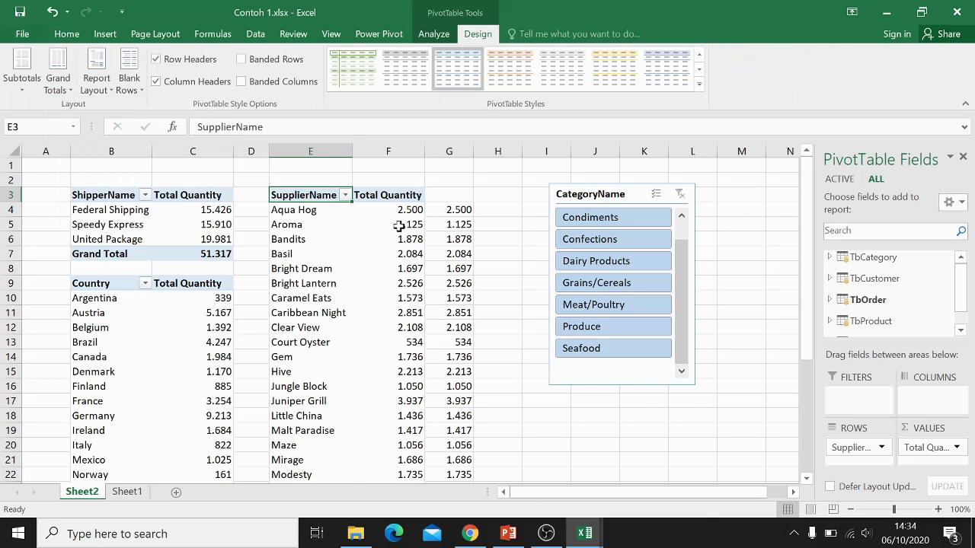
# Step: Filter the CategoryName slicer by Condiments, Confections, Dairy Products and Produce in turn, and clear the filter
pyautogui.scroll(-6, 398, 229)
pyautogui.scroll(6, 449, 334)
pyautogui.click(615, 218)
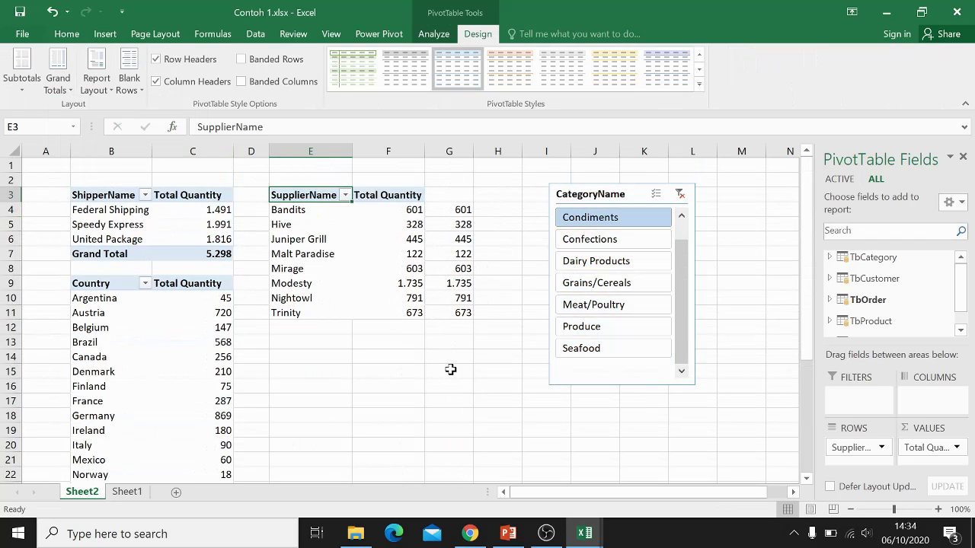
pyautogui.click(613, 239)
pyautogui.click(614, 262)
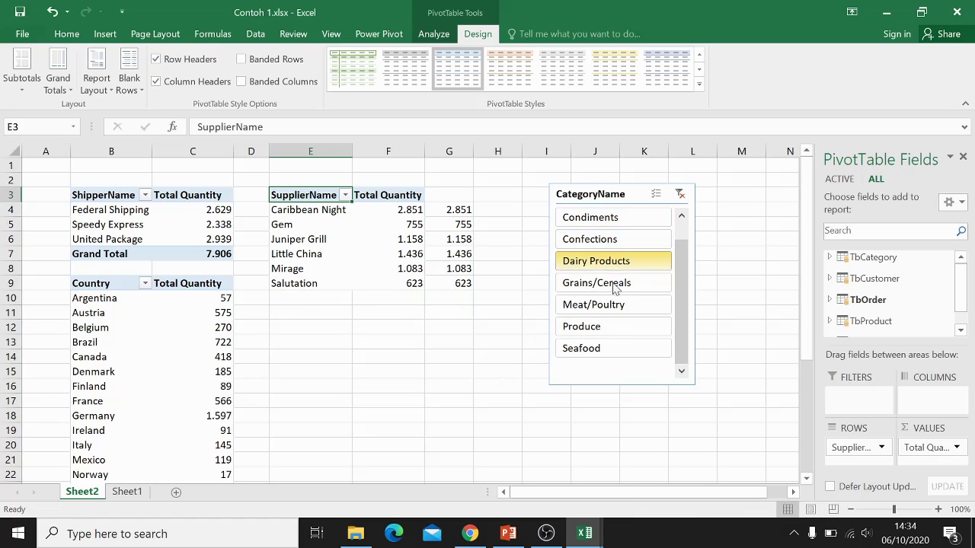
pyautogui.click(611, 326)
pyautogui.click(678, 195)
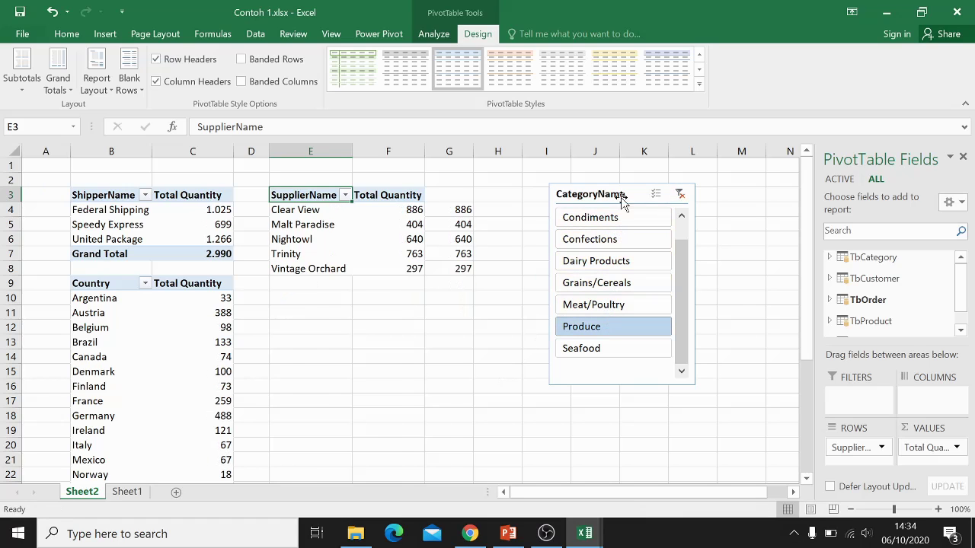
# Step: Add a conditional formatting rule to G4:G32 that formats all cells by their values with a solid blue Data Bar
pyautogui.click(453, 209)
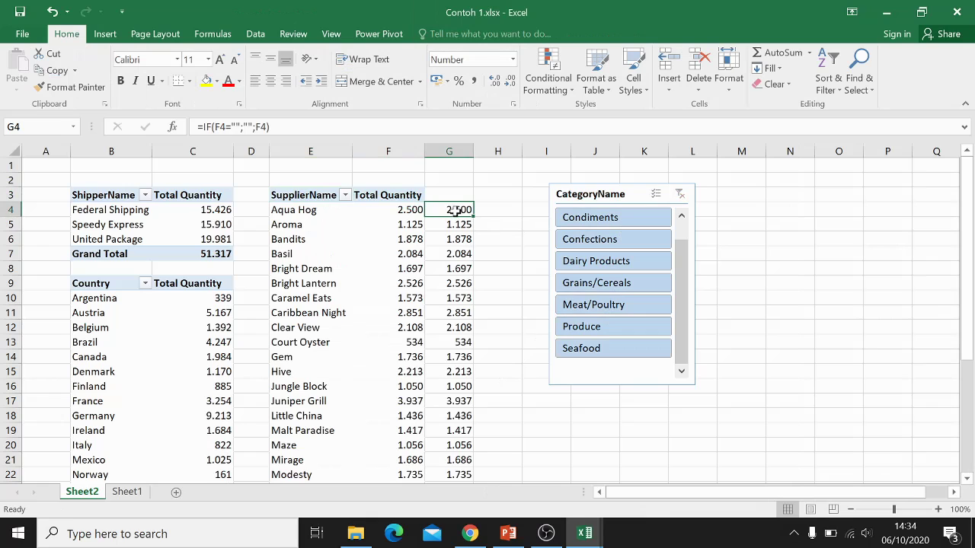
pyautogui.scroll(-4, 453, 221)
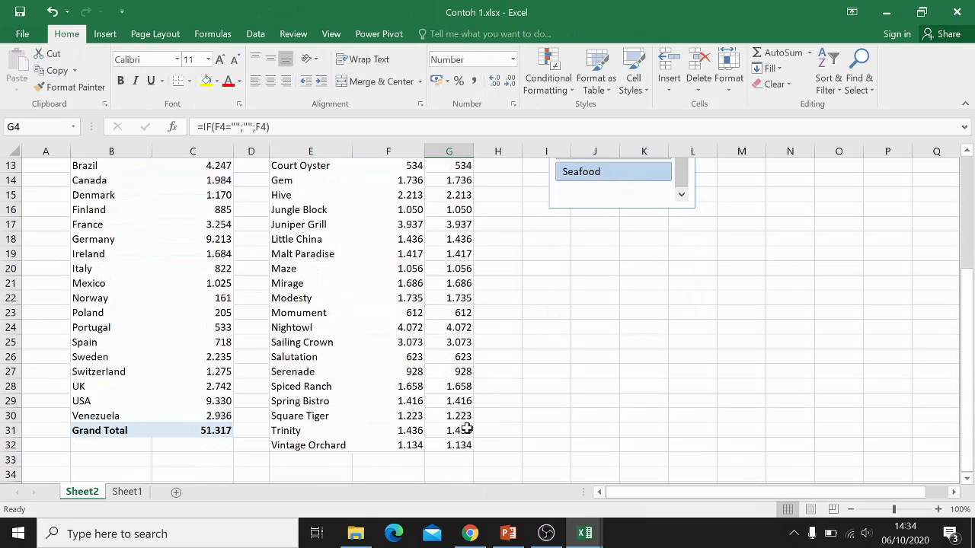
pyautogui.scroll(4, 457, 288)
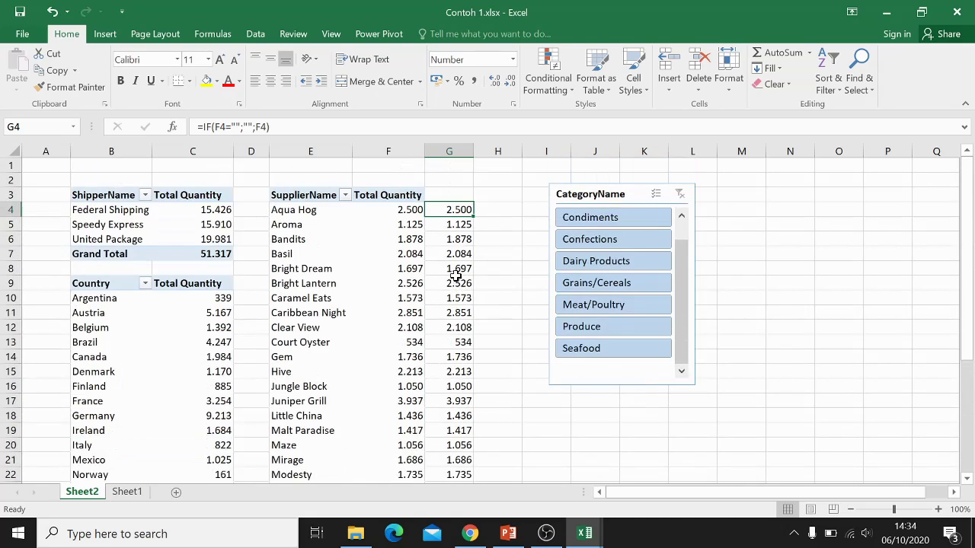
pyautogui.scroll(-4, 461, 274)
pyautogui.keyDown('shift'); pyautogui.click(463, 444); pyautogui.keyUp('shift')
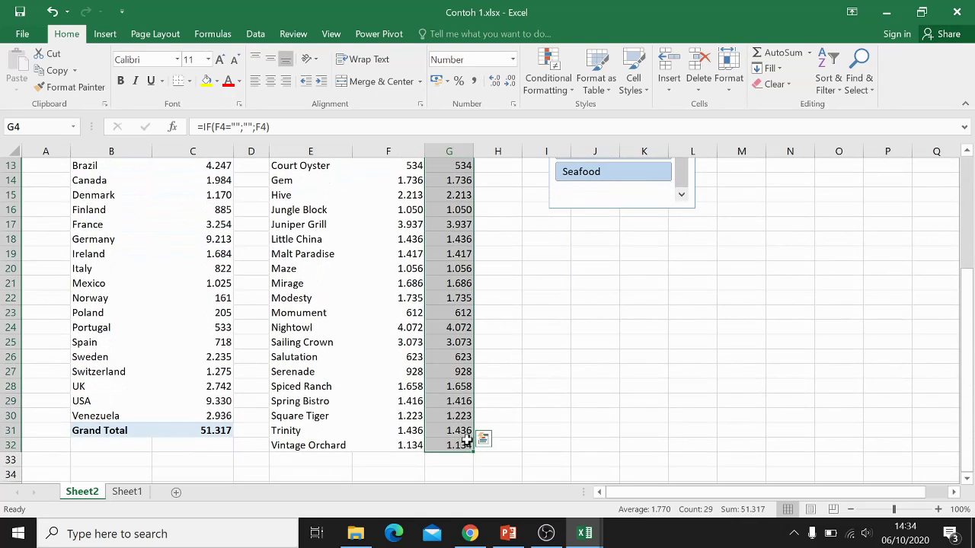
pyautogui.scroll(3, 462, 228)
pyautogui.scroll(1, 462, 219)
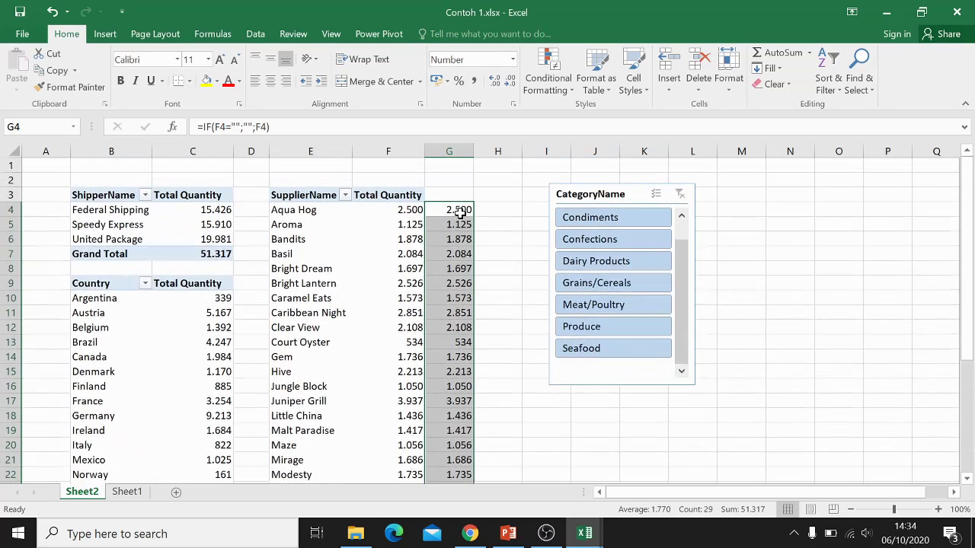
pyautogui.click(567, 95)
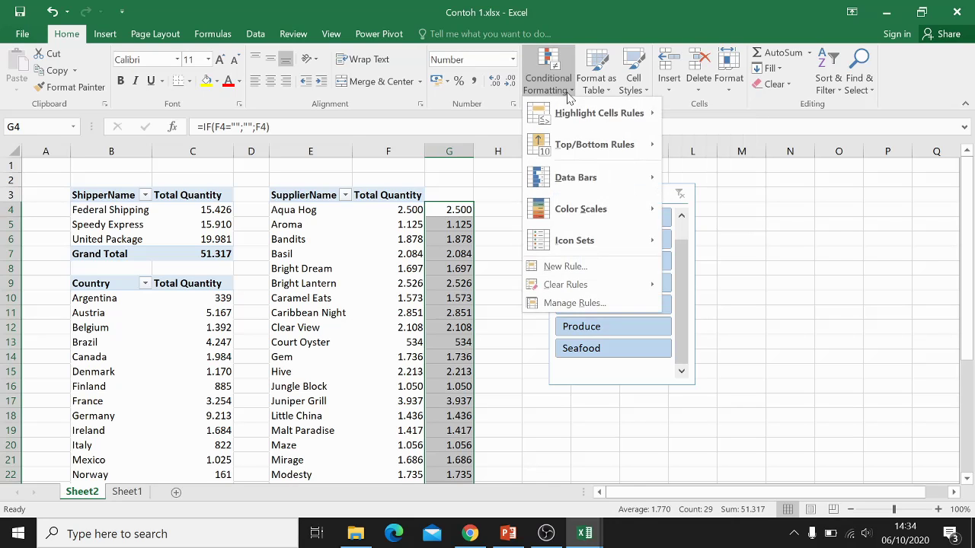
pyautogui.click(567, 267)
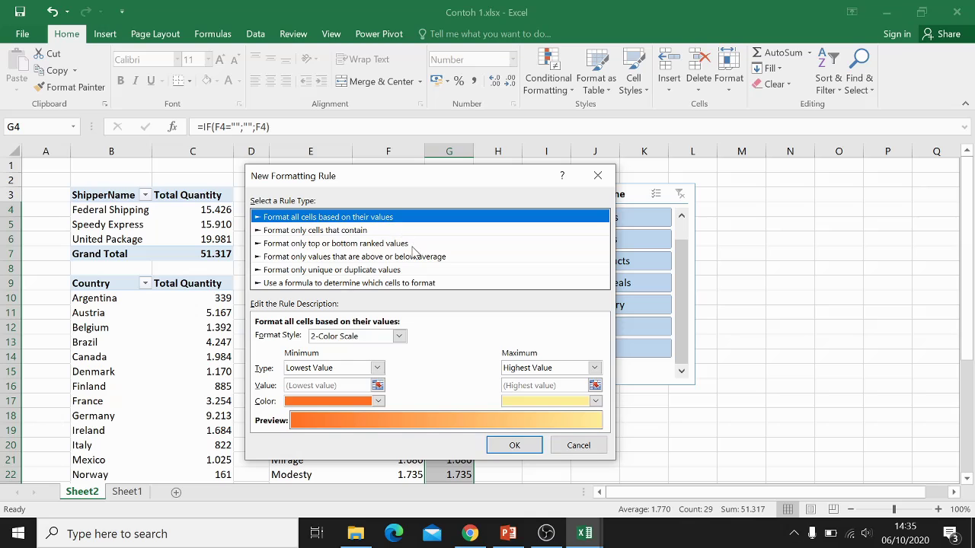
pyautogui.click(399, 335)
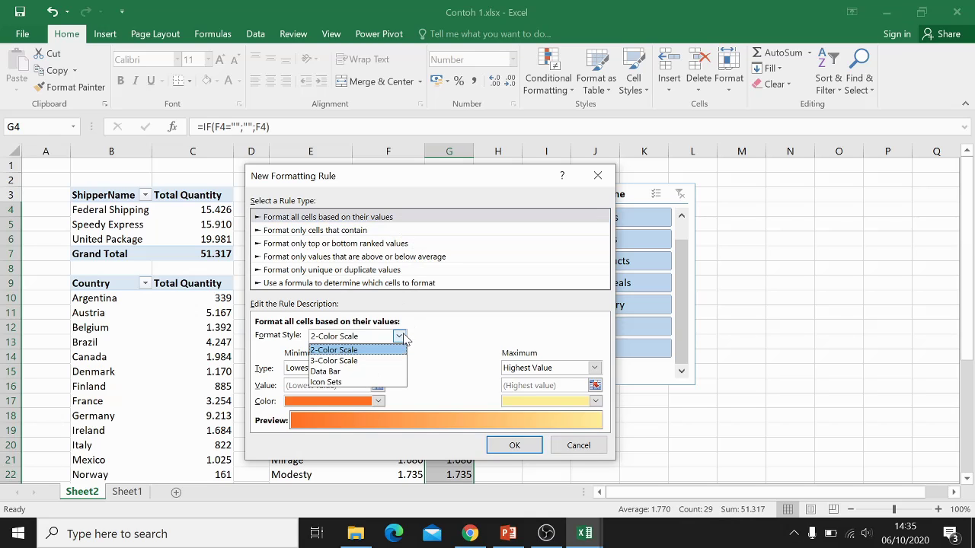
pyautogui.click(355, 372)
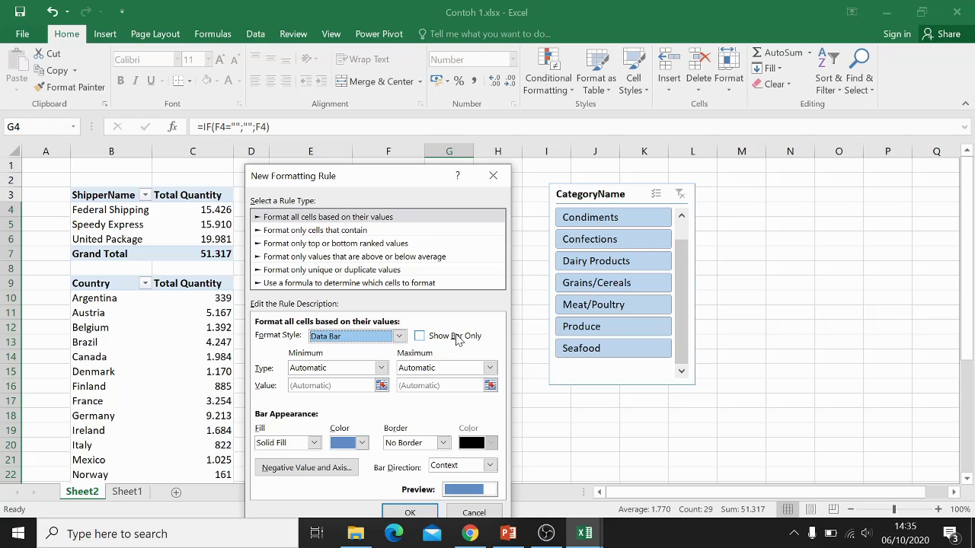
pyautogui.click(419, 336)
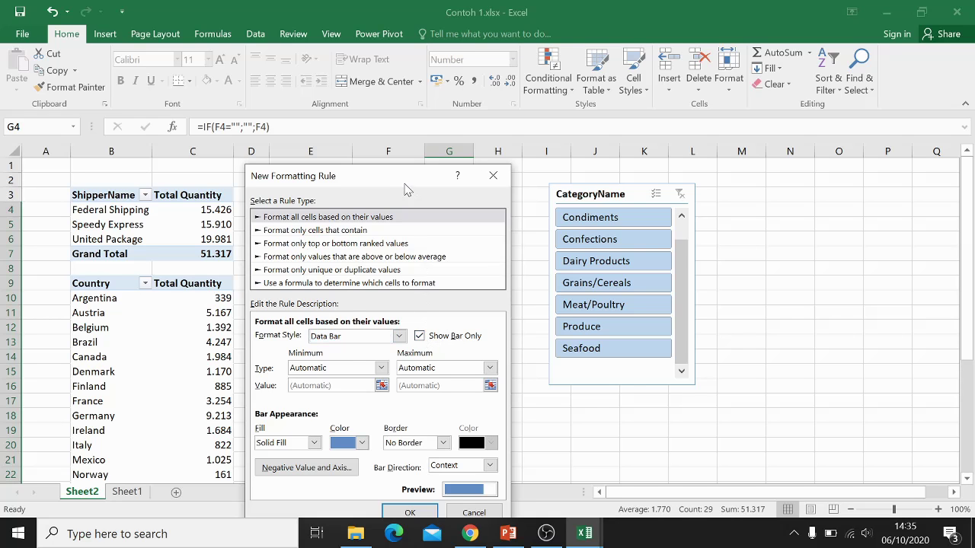
pyautogui.moveTo(408, 189); pyautogui.dragTo(252, 102)
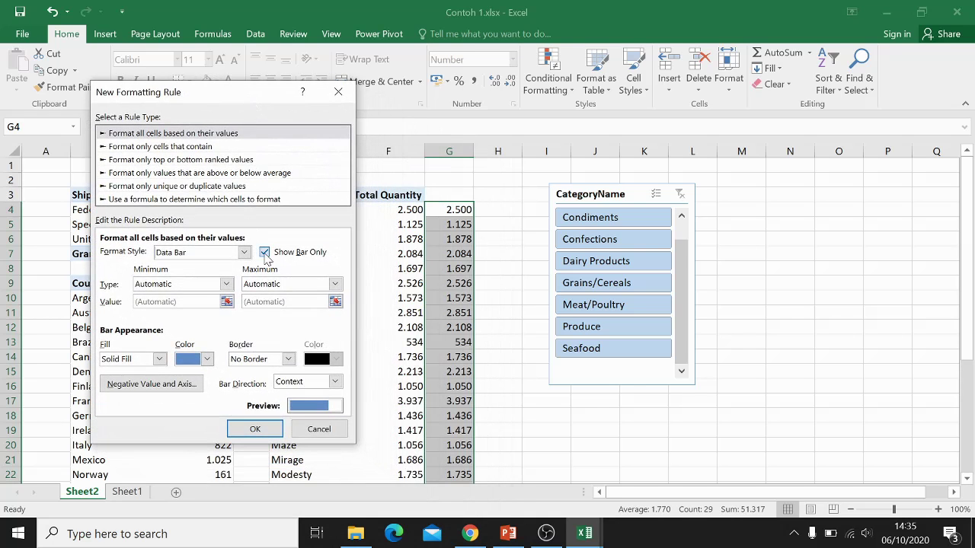
pyautogui.click(255, 429)
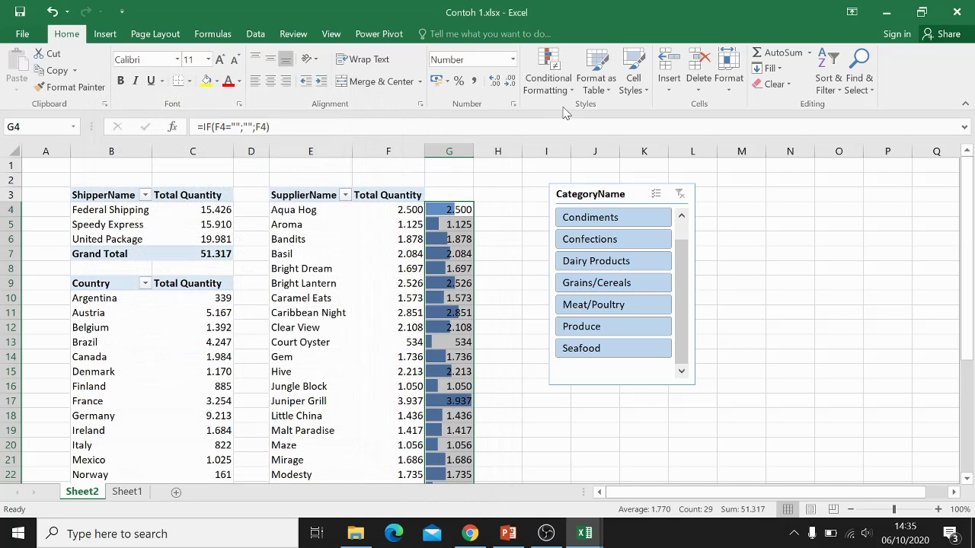
# Step: Edit the data bar rule on G4:G32 to show only the bars, and widen column G
pyautogui.click(564, 84)
pyautogui.click(583, 303)
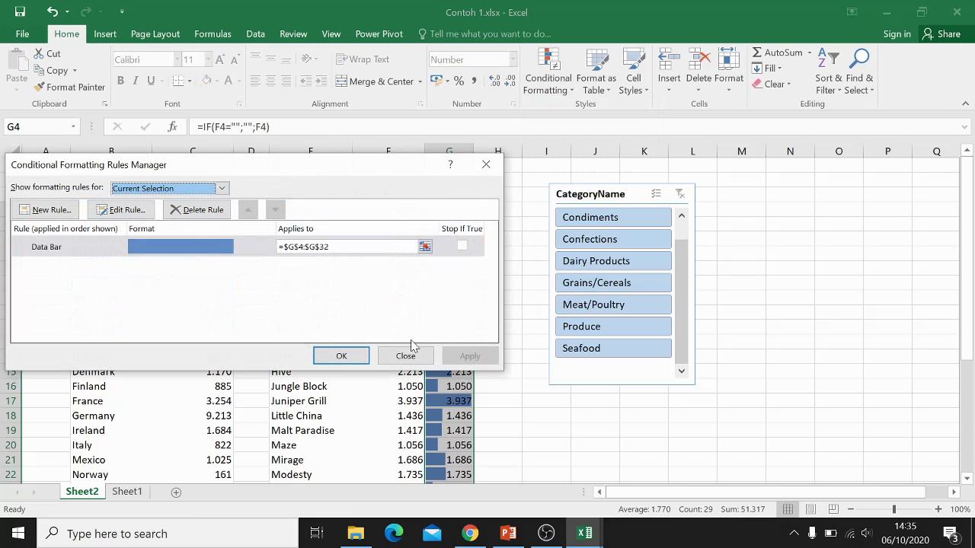
pyautogui.click(126, 210)
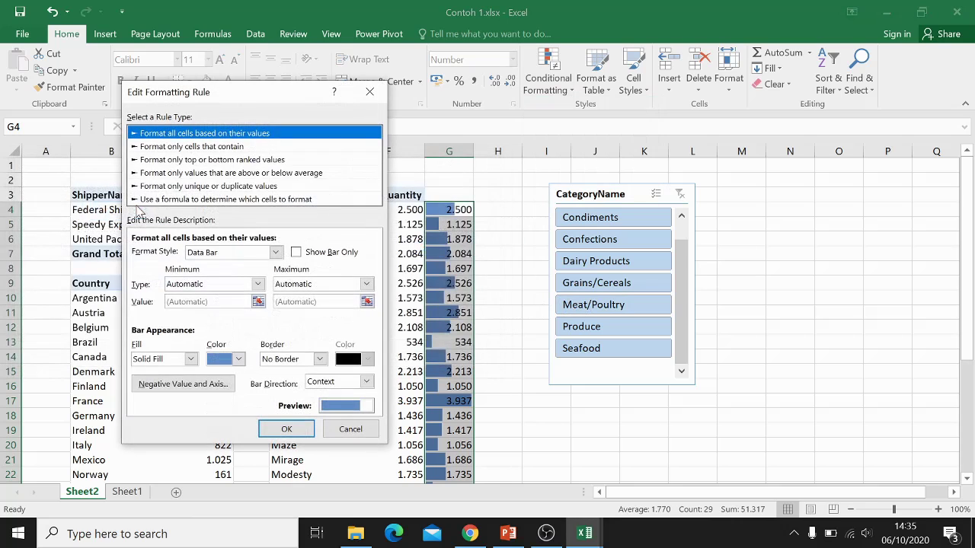
pyautogui.click(297, 252)
pyautogui.click(287, 429)
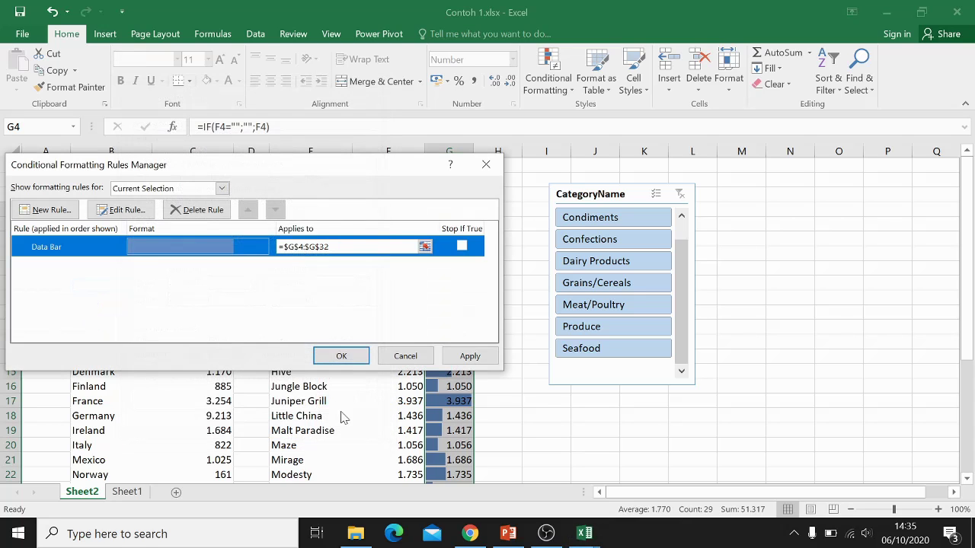
pyautogui.click(356, 357)
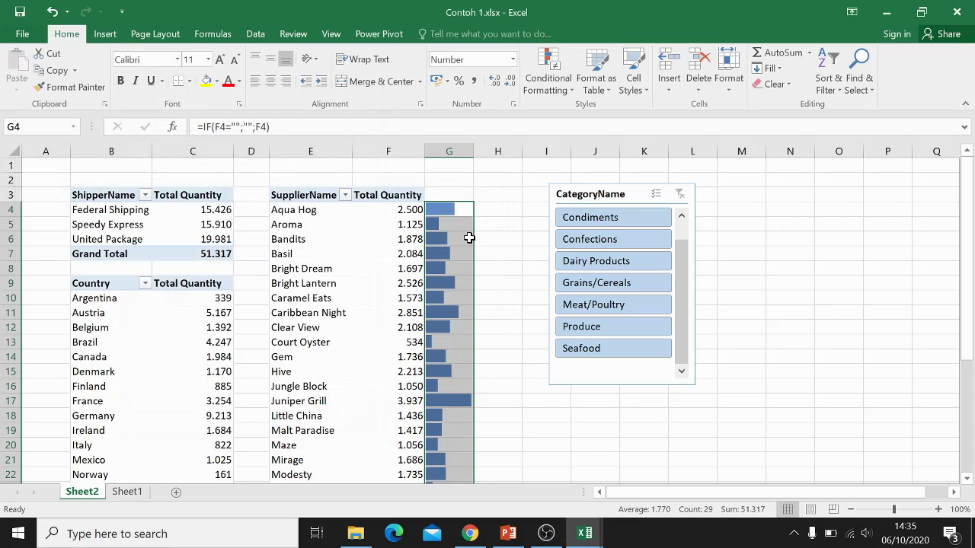
pyautogui.click(469, 238)
pyautogui.moveTo(474, 151); pyautogui.dragTo(507, 151)
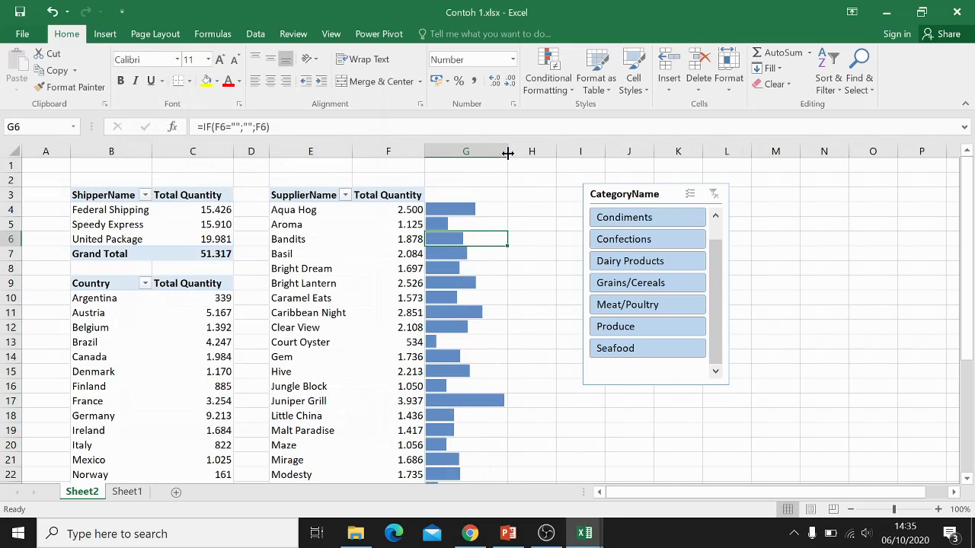
# Step: Filter the CategoryName slicer by each category from Condiments to Seafood, then Condiments, Confections and Dairy Products again, to check the data bars
pyautogui.click(663, 217)
pyautogui.click(651, 239)
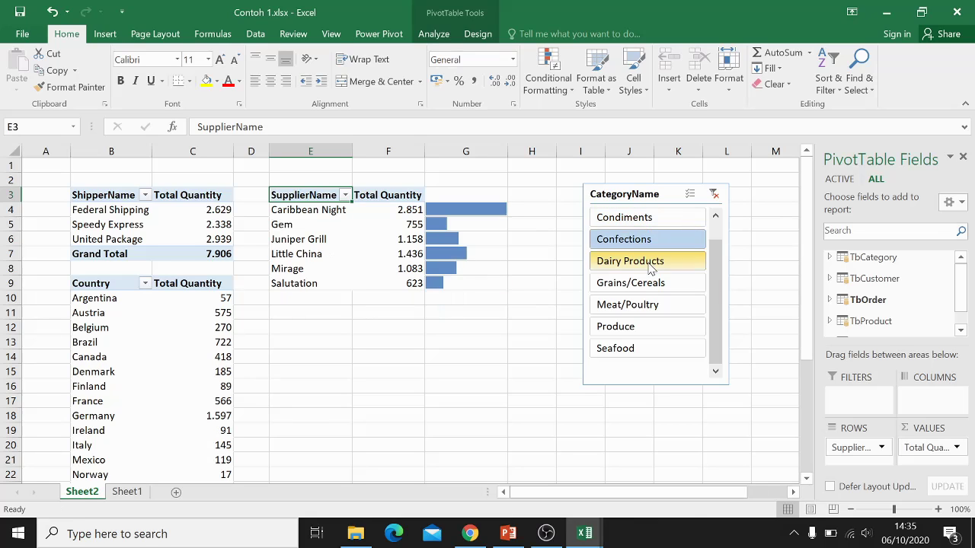
pyautogui.click(649, 261)
pyautogui.click(648, 283)
pyautogui.click(645, 304)
pyautogui.click(641, 328)
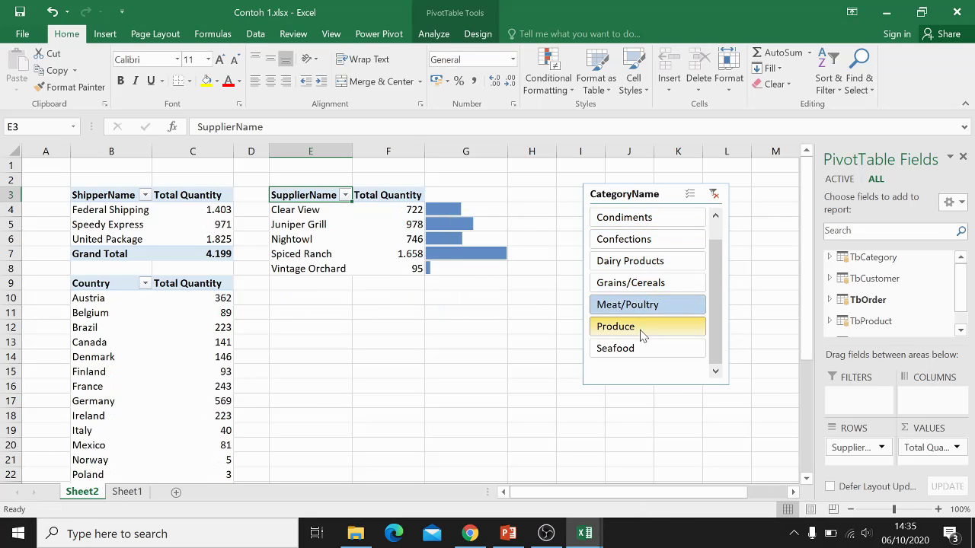
pyautogui.click(643, 351)
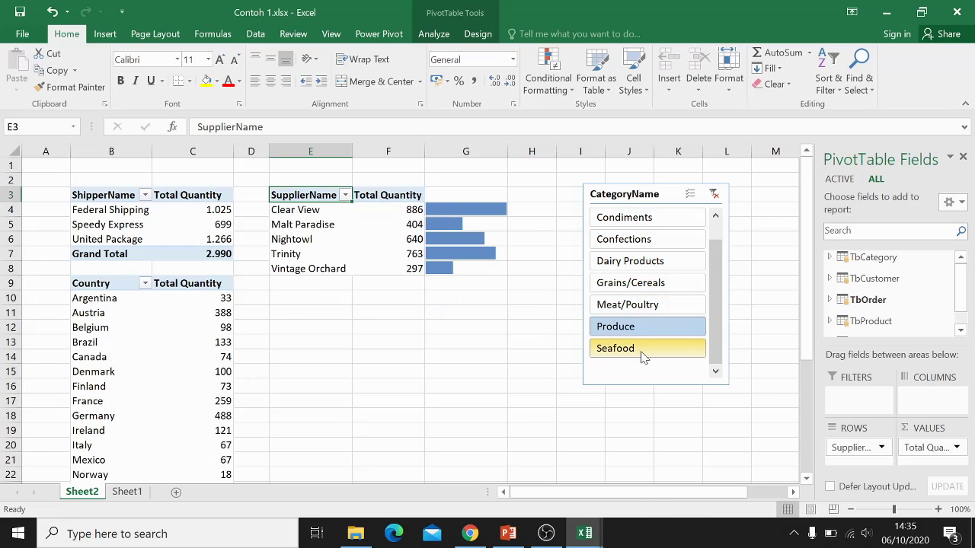
pyautogui.click(642, 350)
pyautogui.click(664, 217)
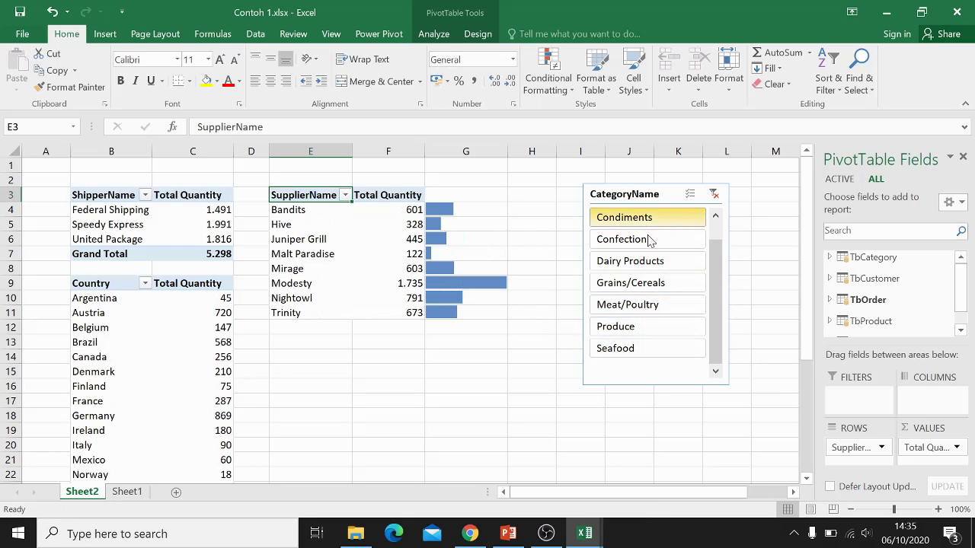
pyautogui.click(650, 241)
pyautogui.click(649, 262)
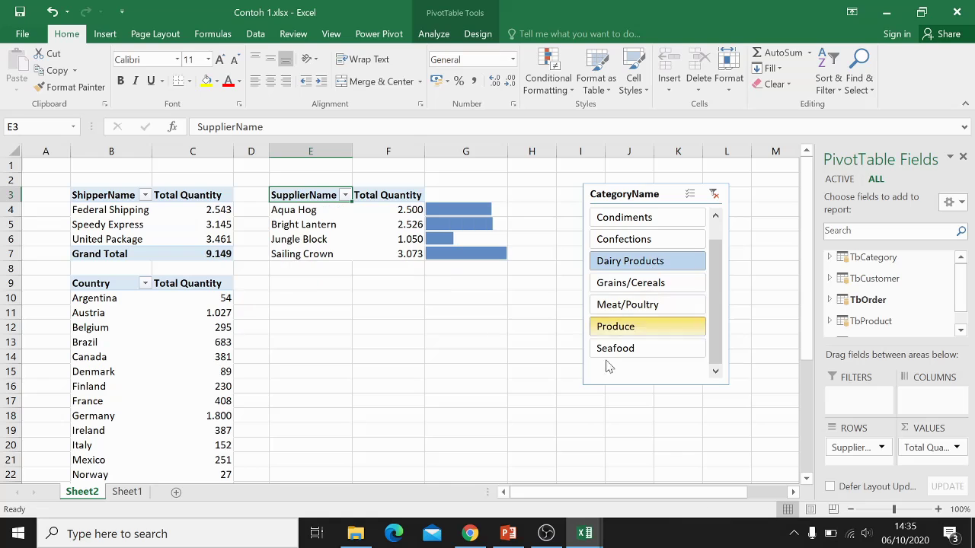
# Step: Switch to the PowerPoint presentation and go to the Time Intellegent slide
pyautogui.click(523, 533)
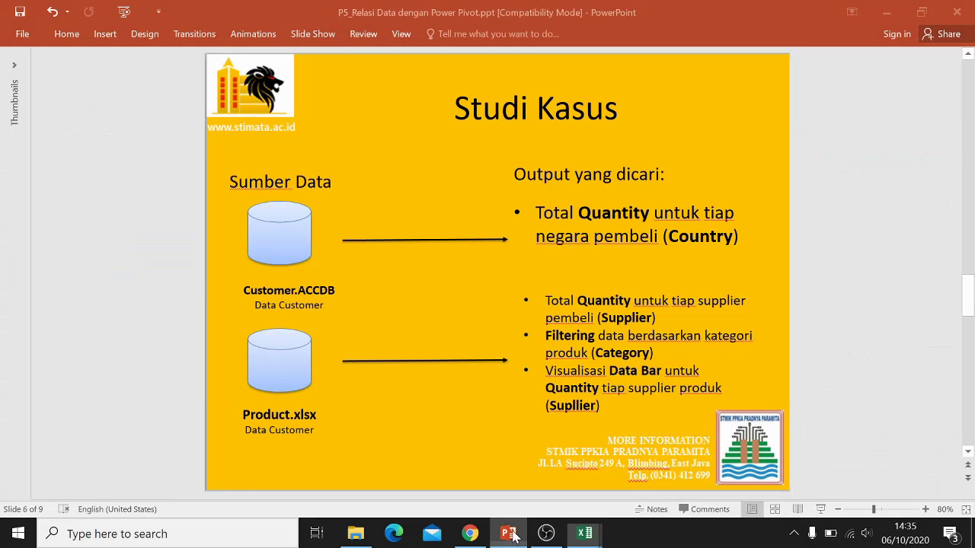
pyautogui.click(969, 454)
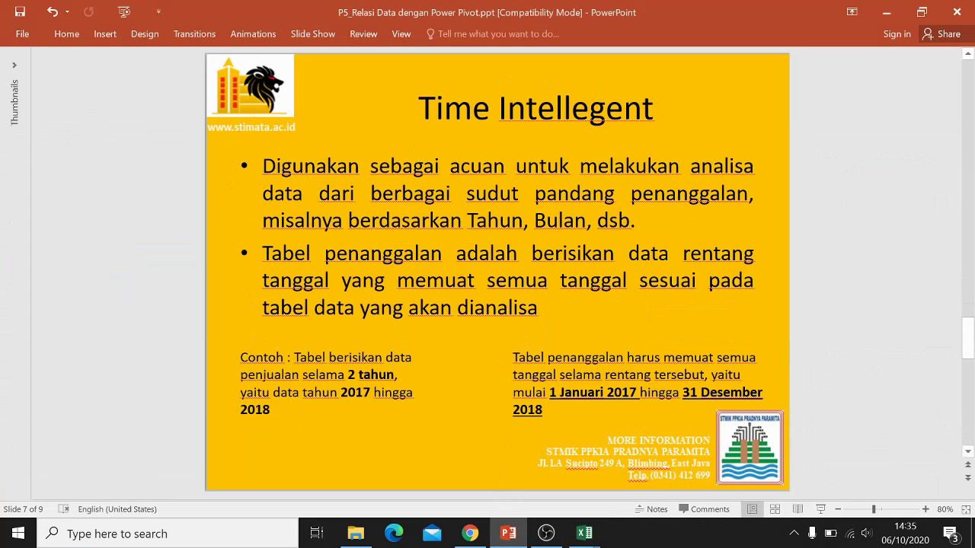
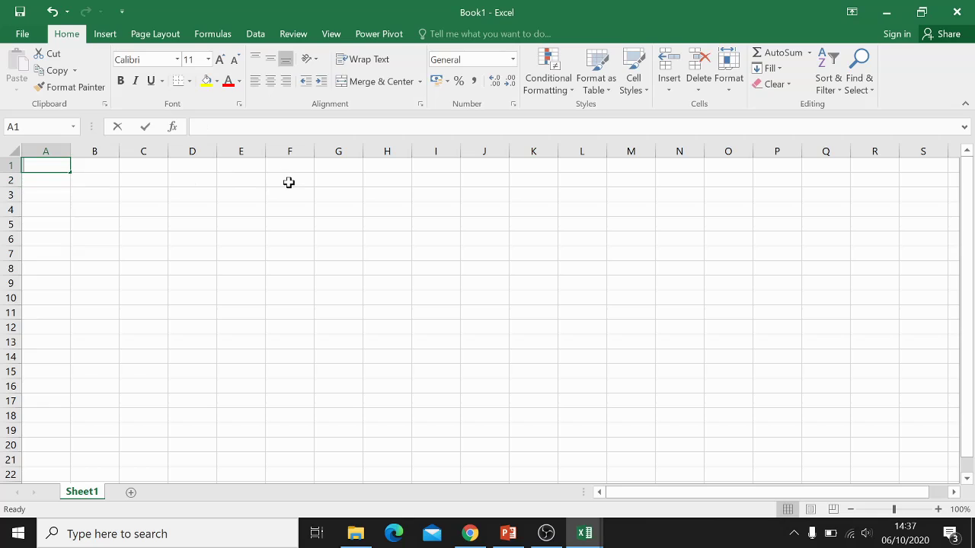
# Step: Enter the header DateKey in cell A1 of the new Excel workbook
pyautogui.write('eKey')
pyautogui.press('Return')
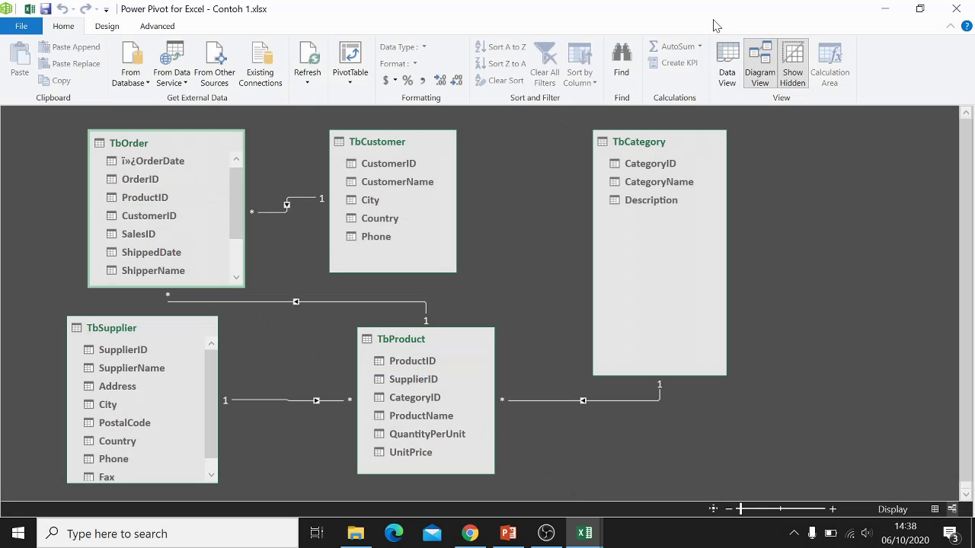
# Step: Show the TbOrder table in Power Pivot's Data View and widen its OrderDate column to fit the full dates
pyautogui.click(726, 67)
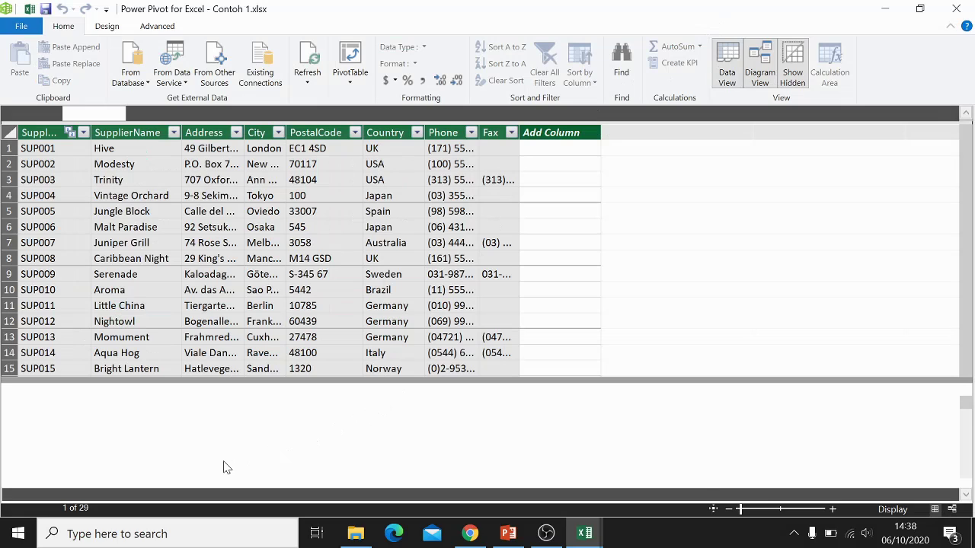
pyautogui.click(37, 498)
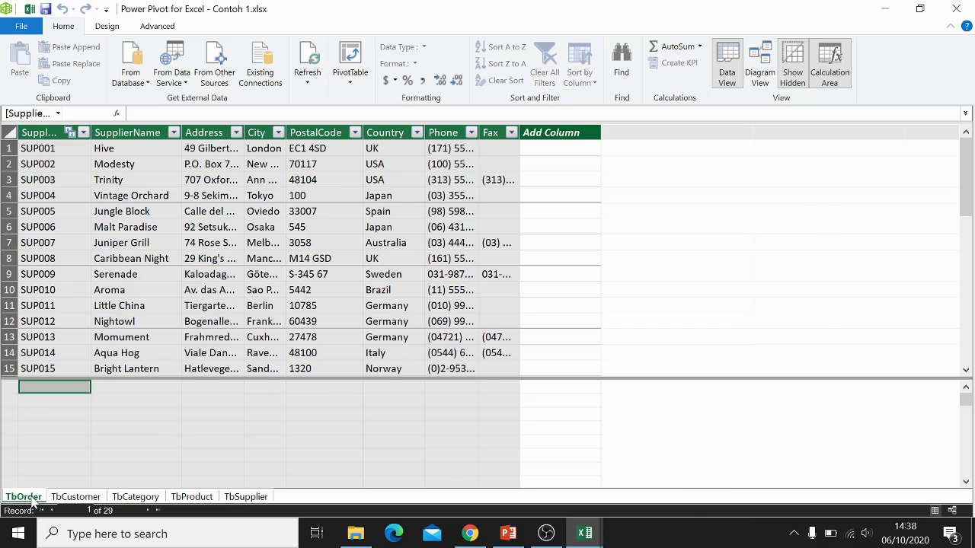
pyautogui.click(116, 244)
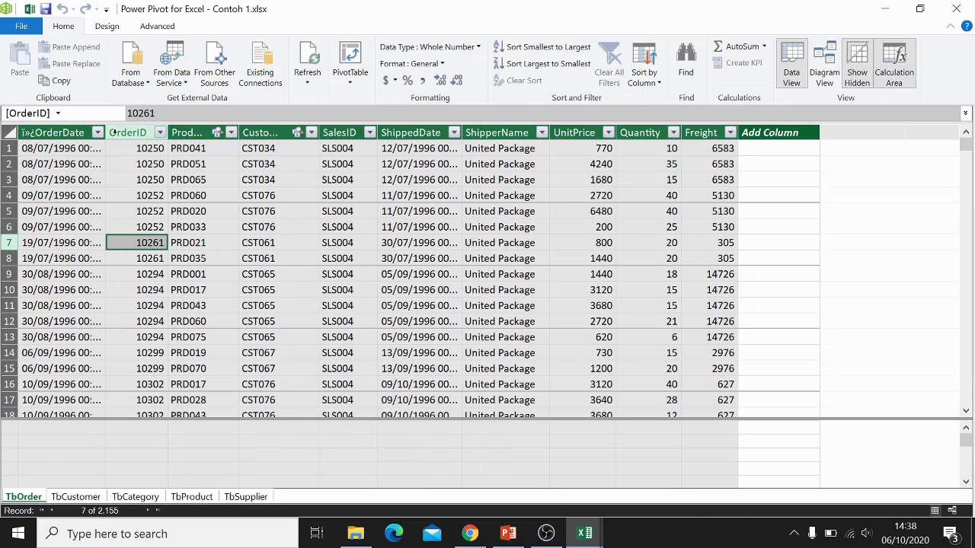
pyautogui.moveTo(104, 131); pyautogui.dragTo(176, 131)
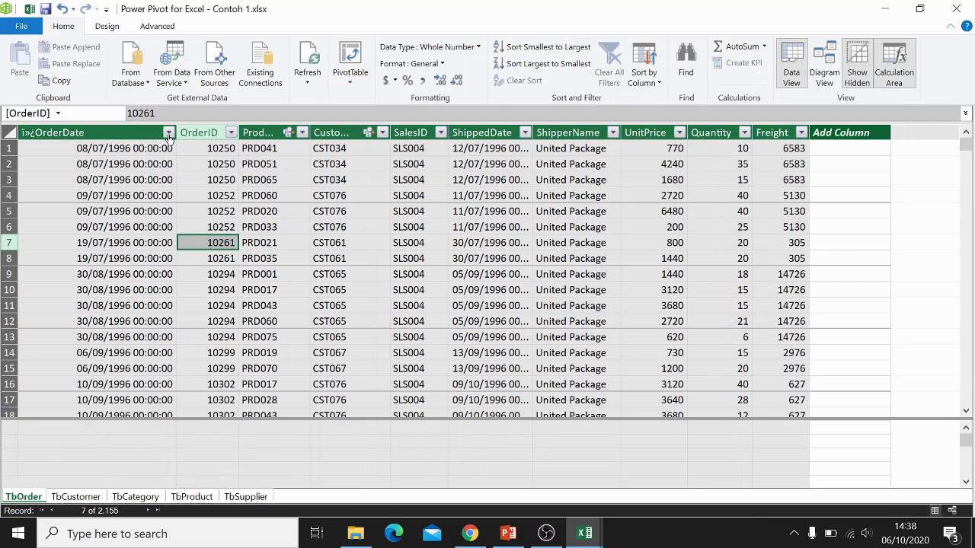
# Step: Look through the OrderDate filter list down to the most recent order date, keeping all dates selected
pyautogui.click(169, 133)
pyautogui.moveTo(214, 253); pyautogui.dragTo(216, 293)
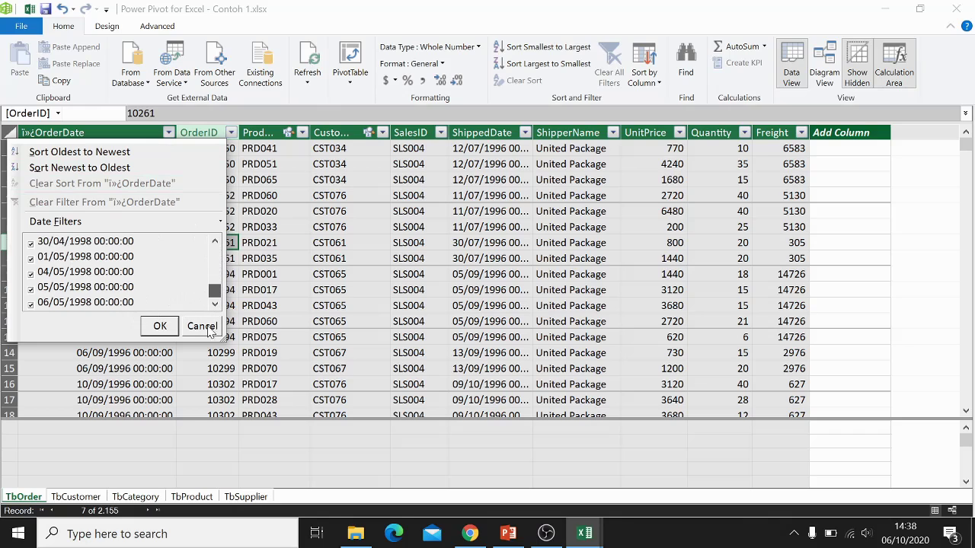
pyautogui.click(159, 326)
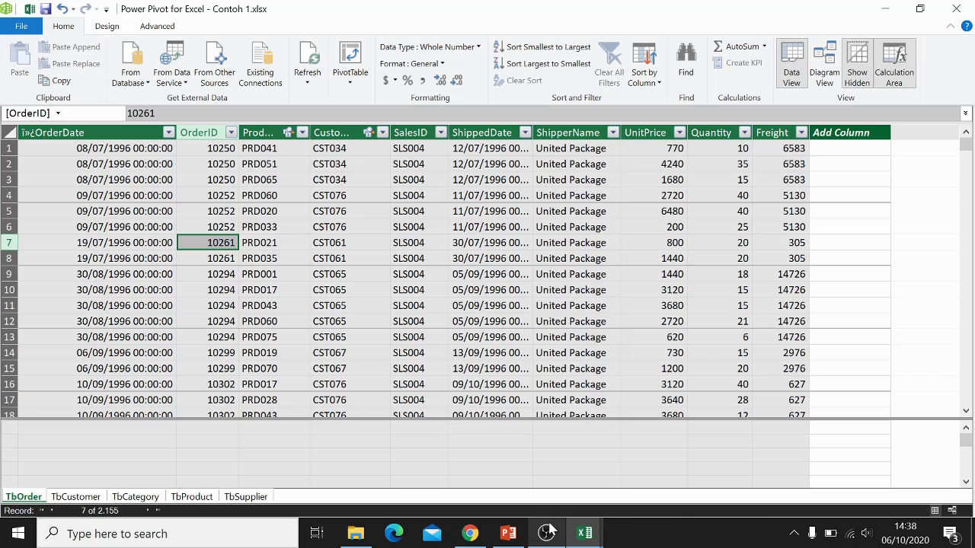
# Step: Switch to the Book1 workbook in Excel and enter the date 1/1/1996 in cell A2 under DateKey
pyautogui.moveTo(584, 533)
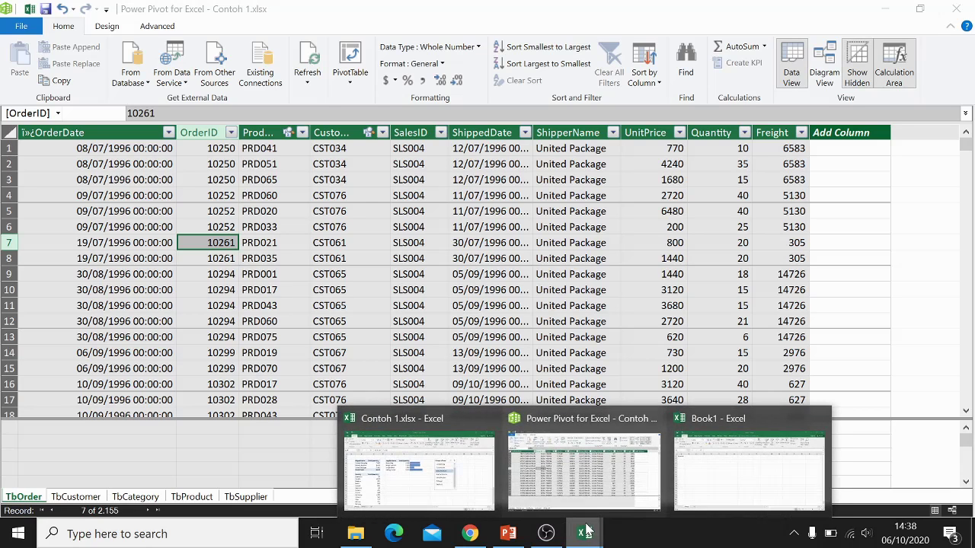
pyautogui.click(727, 472)
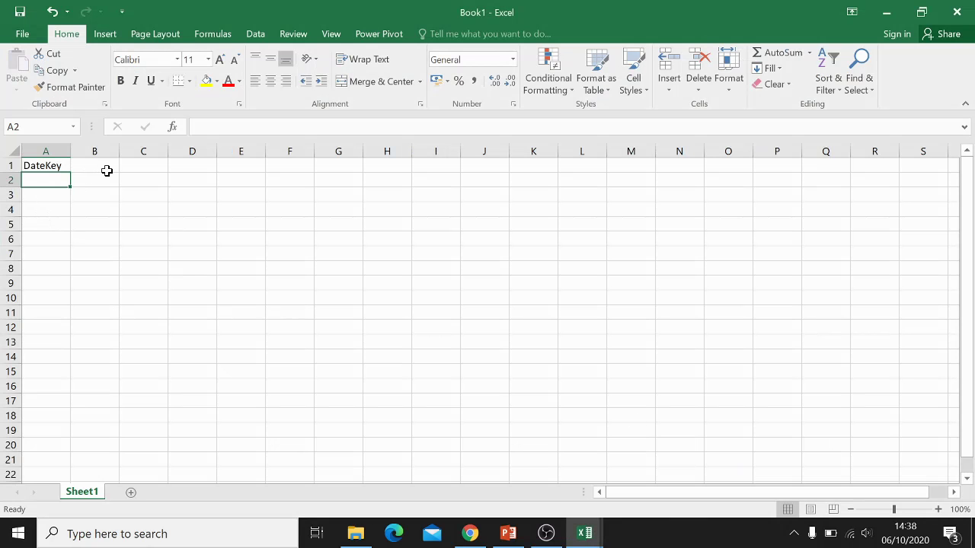
pyautogui.write('1/1/1996')
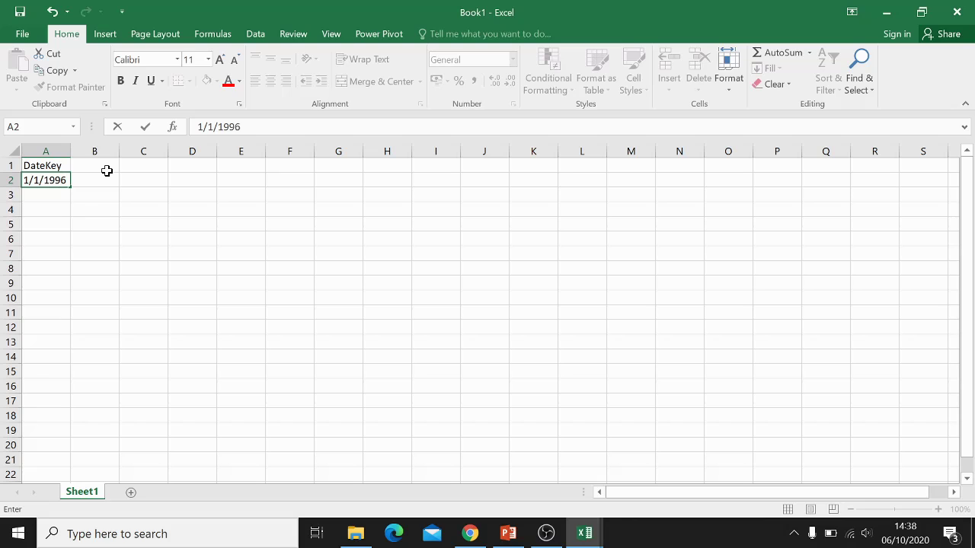
pyautogui.press('Return')
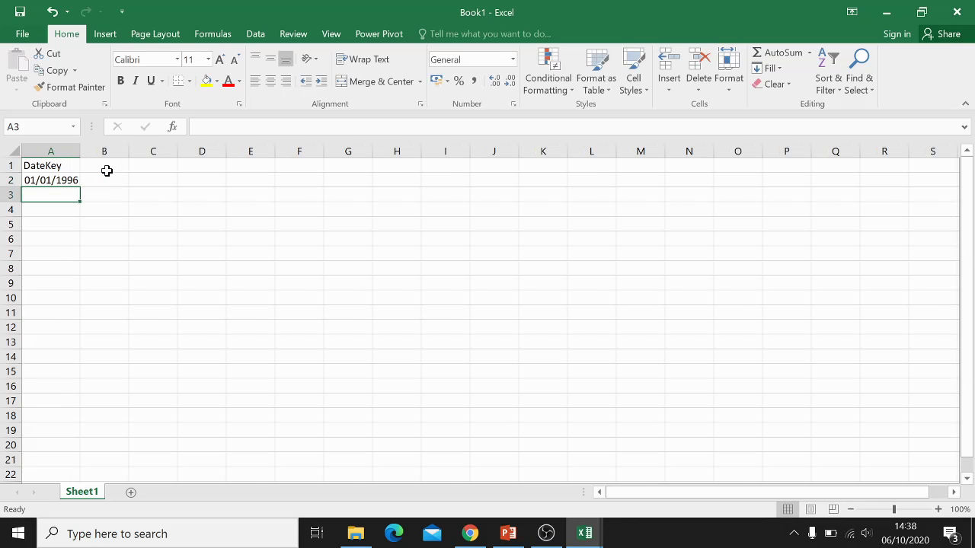
# Step: Widen column A and format cell A2 with the *14 March 2012 date type
pyautogui.moveTo(80, 152); pyautogui.dragTo(128, 152)
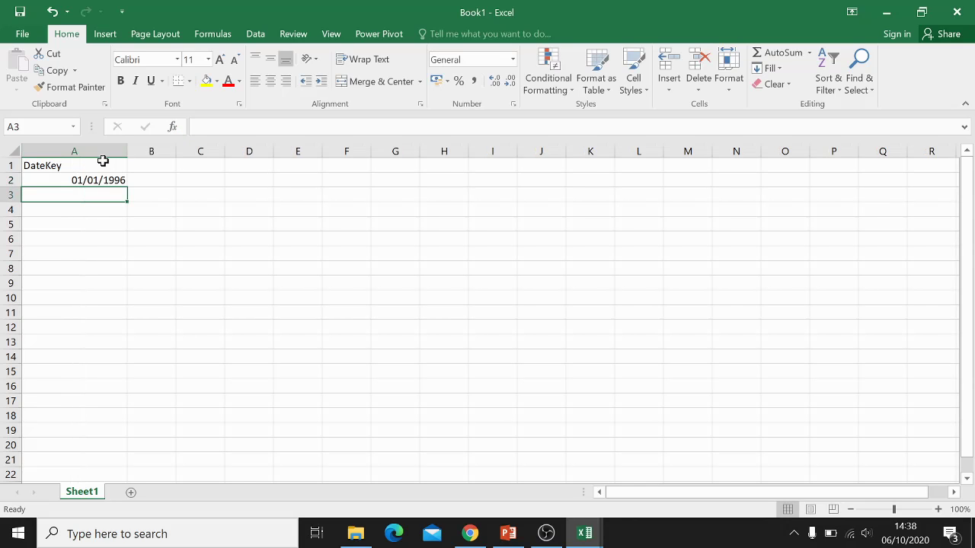
pyautogui.click(104, 178)
pyautogui.rightClick(105, 178)
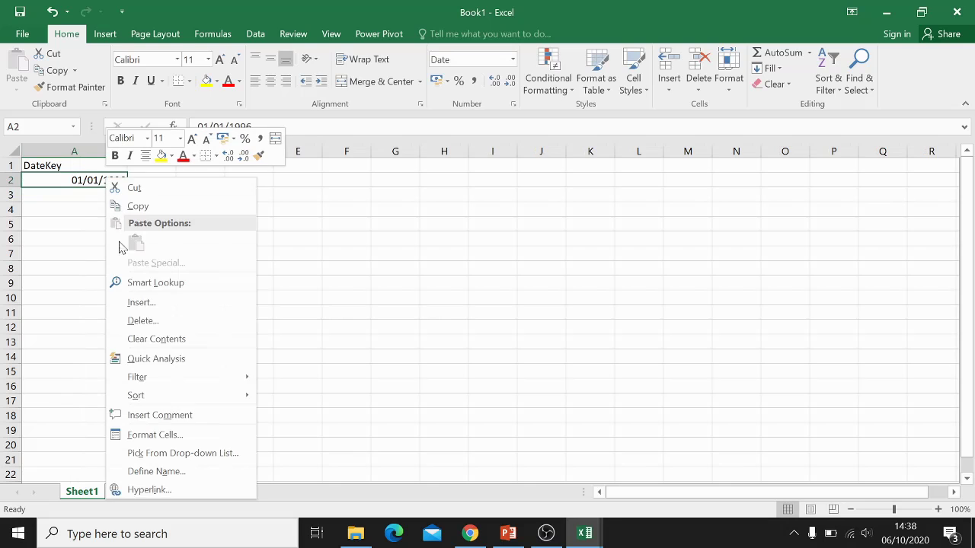
pyautogui.click(153, 434)
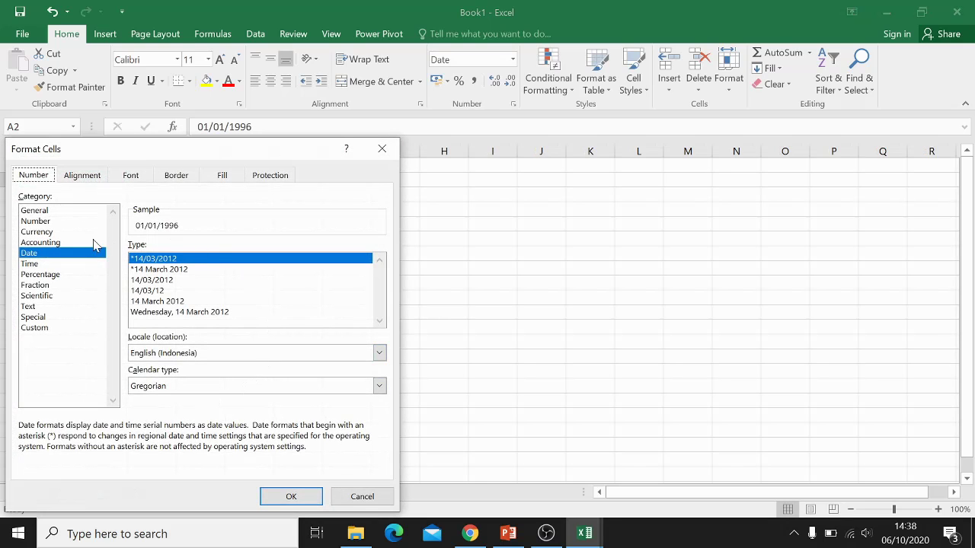
pyautogui.click(170, 271)
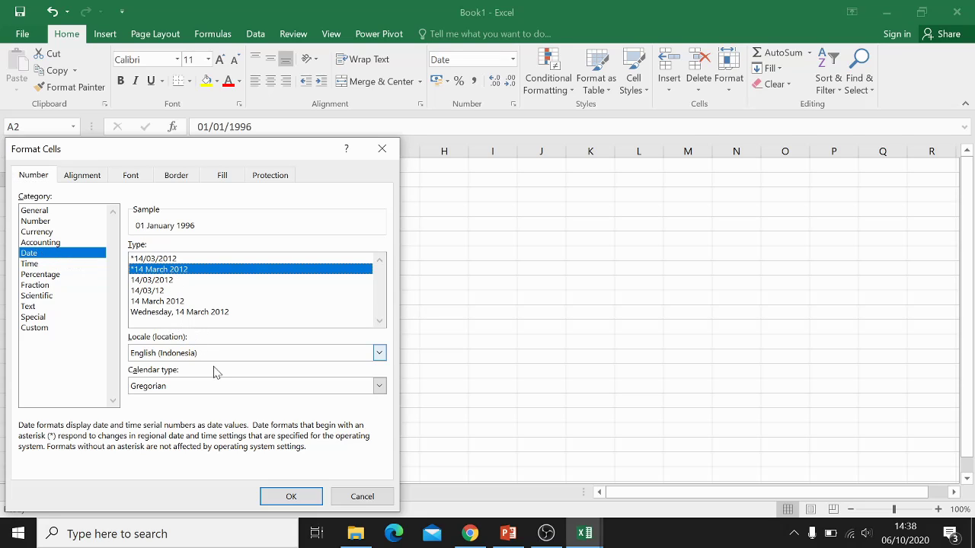
pyautogui.click(289, 495)
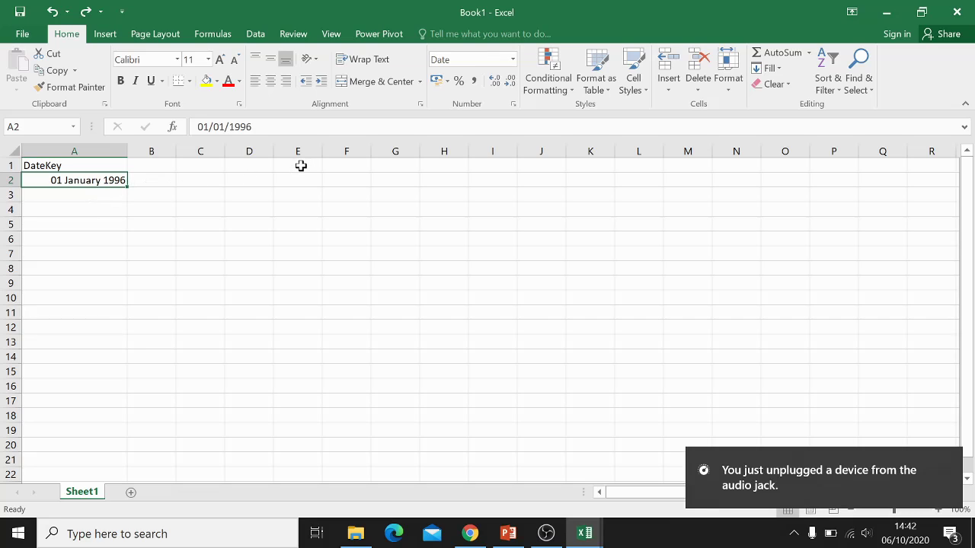
# Step: Fill a daily date series down column A from A2 with step value 1 and stop value 31/12/1998
pyautogui.click(769, 68)
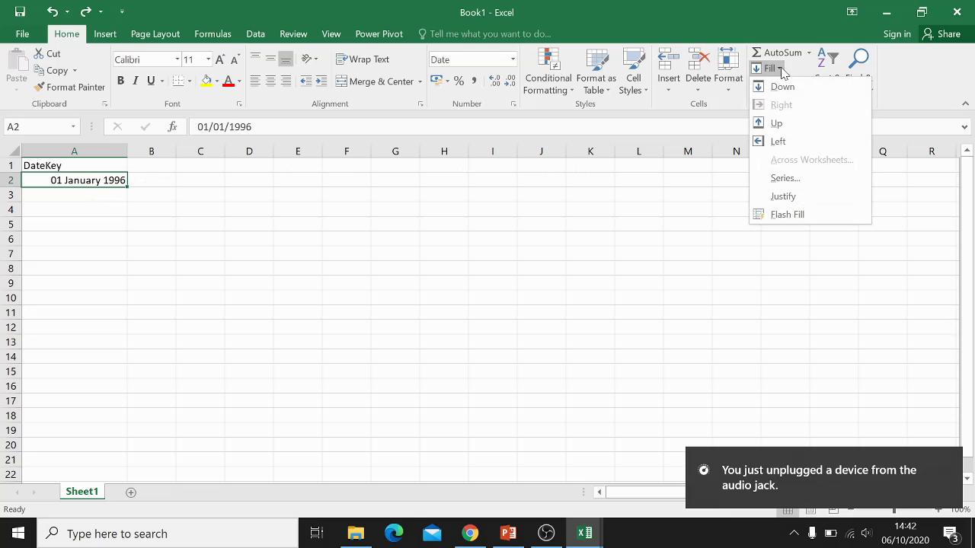
pyautogui.click(806, 181)
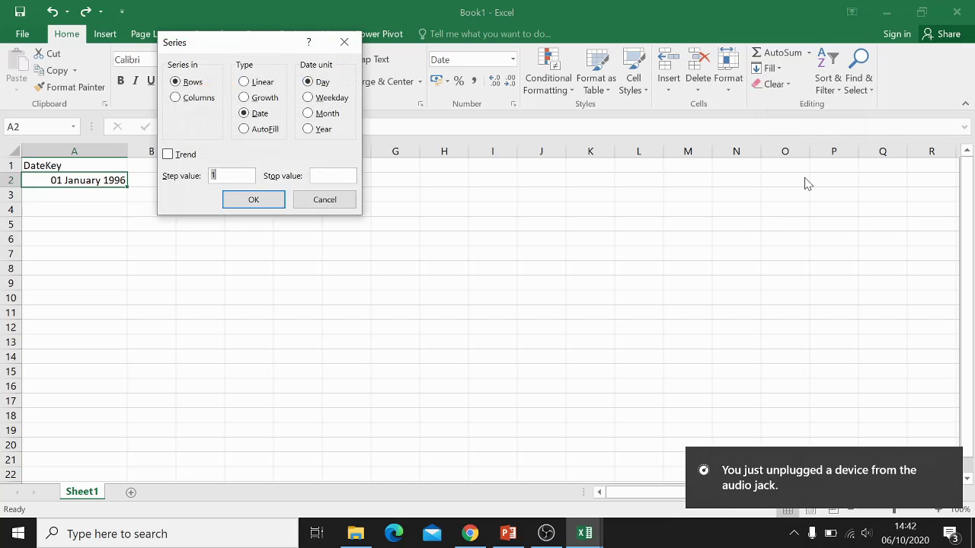
pyautogui.moveTo(236, 41); pyautogui.dragTo(331, 79)
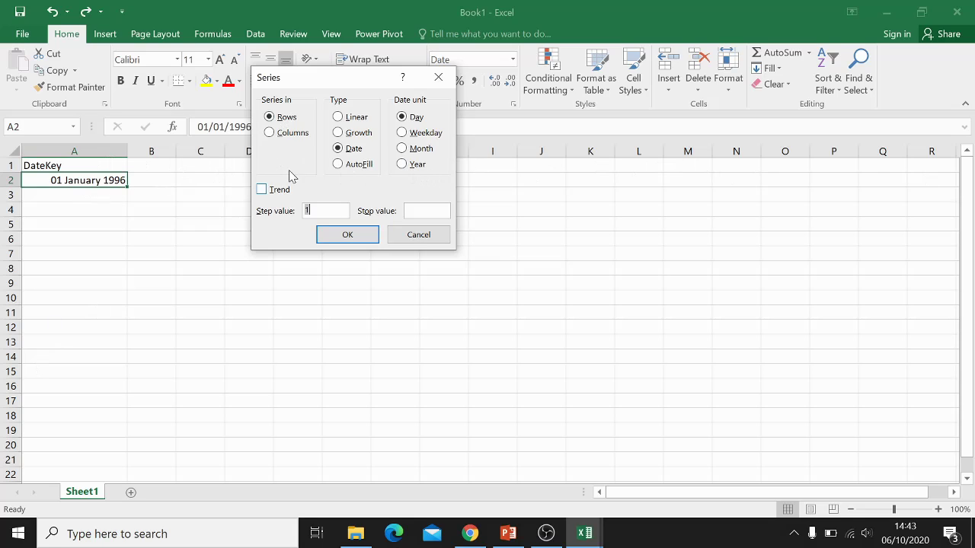
pyautogui.click(293, 134)
pyautogui.click(427, 211)
pyautogui.write('31/12/1998')
pyautogui.click(348, 234)
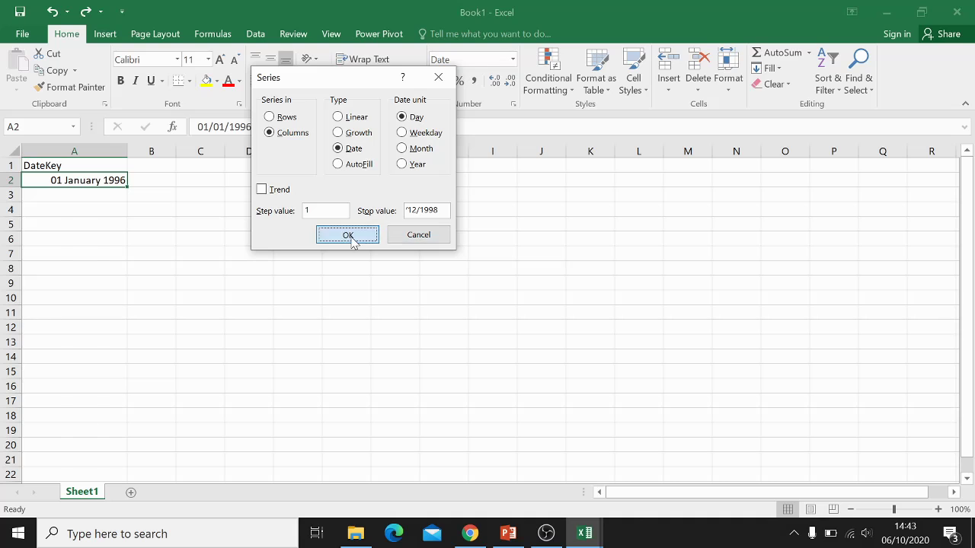
# Step: Examine the filled DateKey dates down column A and check the column's entry count
pyautogui.scroll(-4, 105, 254)
pyautogui.scroll(-19, 105, 253)
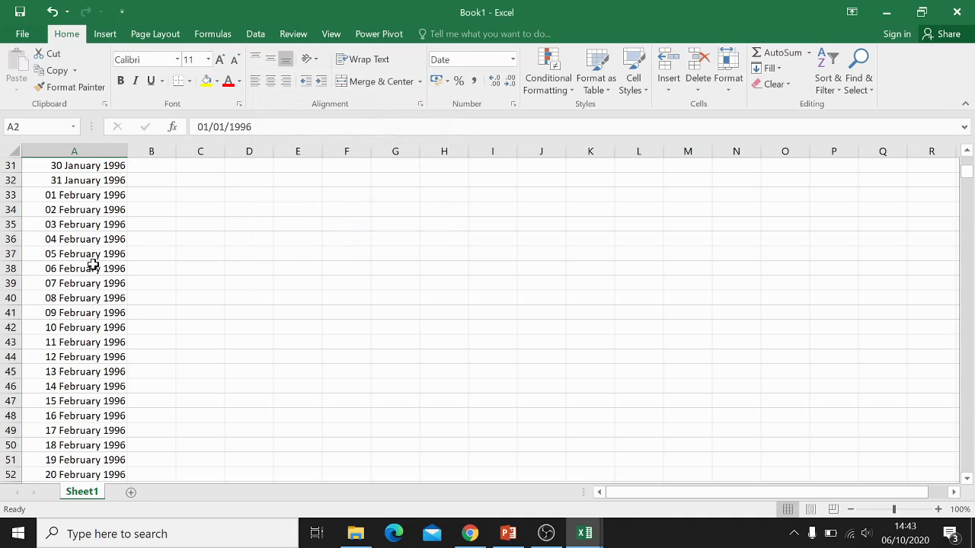
pyautogui.click(99, 239)
pyautogui.scroll(-13, 99, 239)
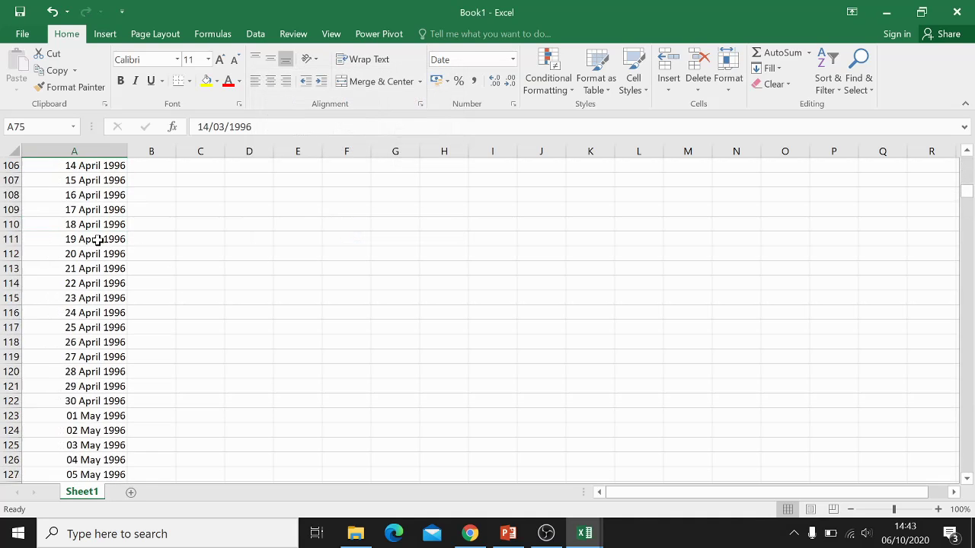
pyautogui.scroll(14, 96, 238)
pyautogui.scroll(16, 96, 238)
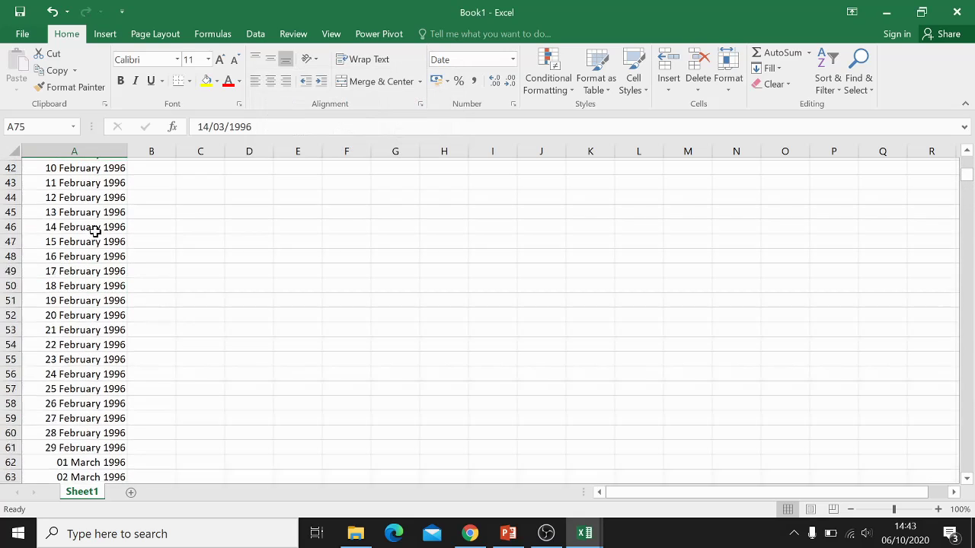
pyautogui.click(93, 148)
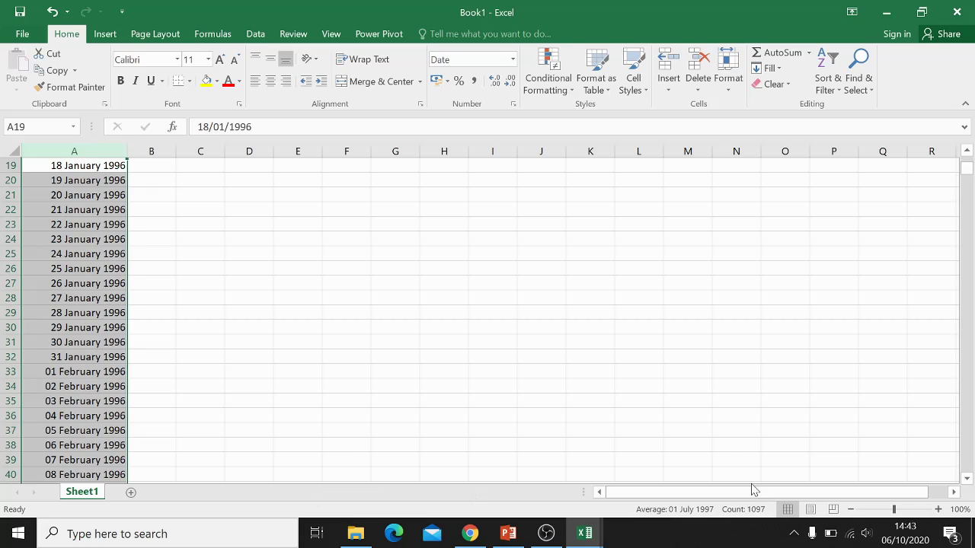
pyautogui.click(188, 304)
pyautogui.scroll(6, 188, 304)
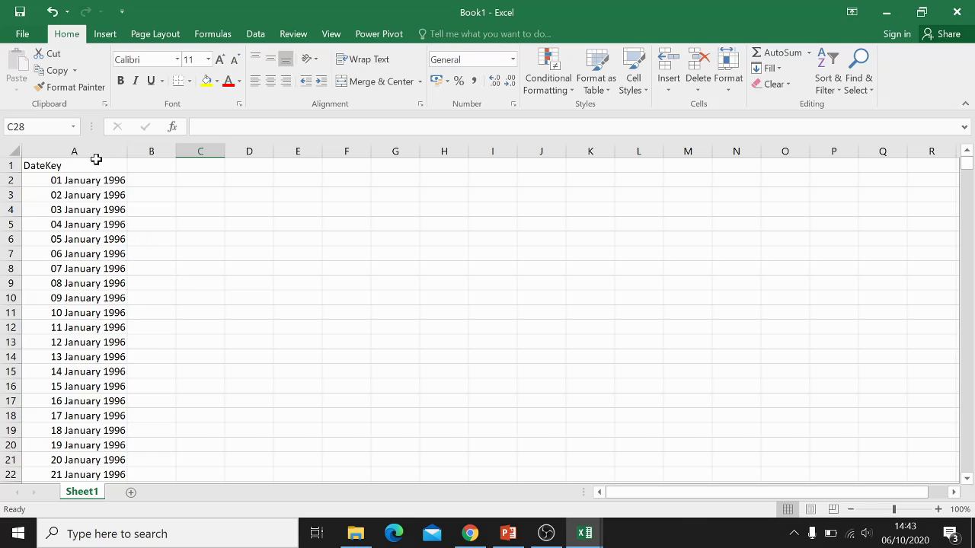
# Step: Save the workbook as Date in Excel Workbook format in the folder D:\PTA 2016-2017\BI\Sumber Data\Data
pyautogui.click(22, 33)
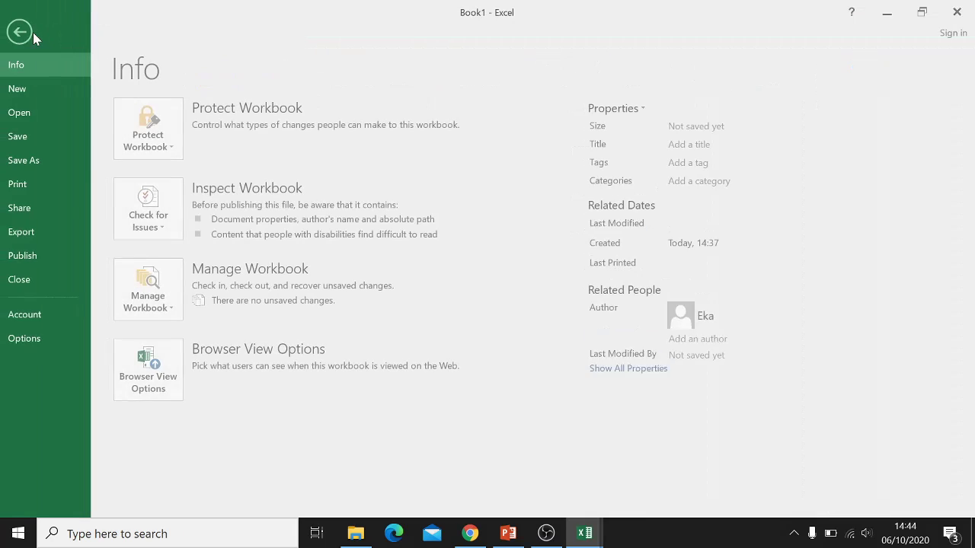
pyautogui.click(35, 160)
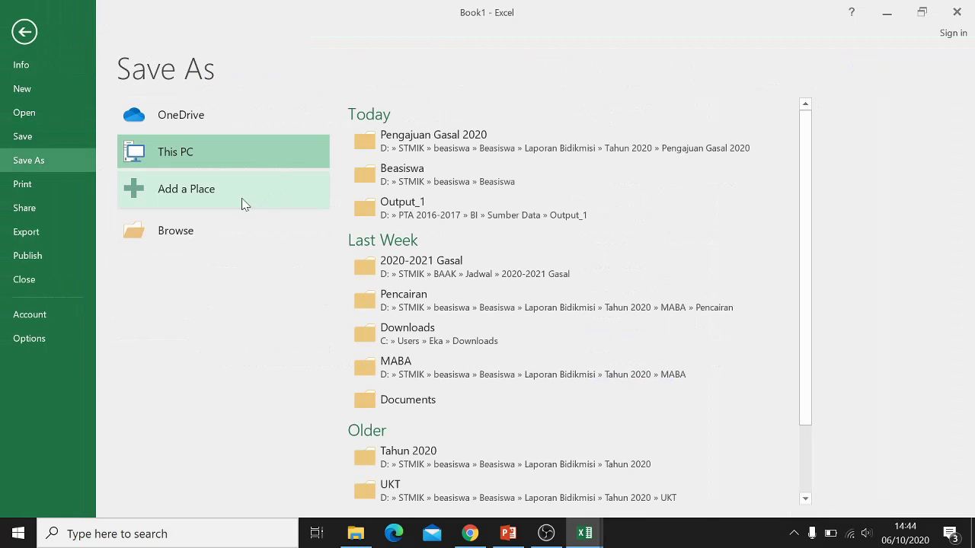
pyautogui.click(180, 235)
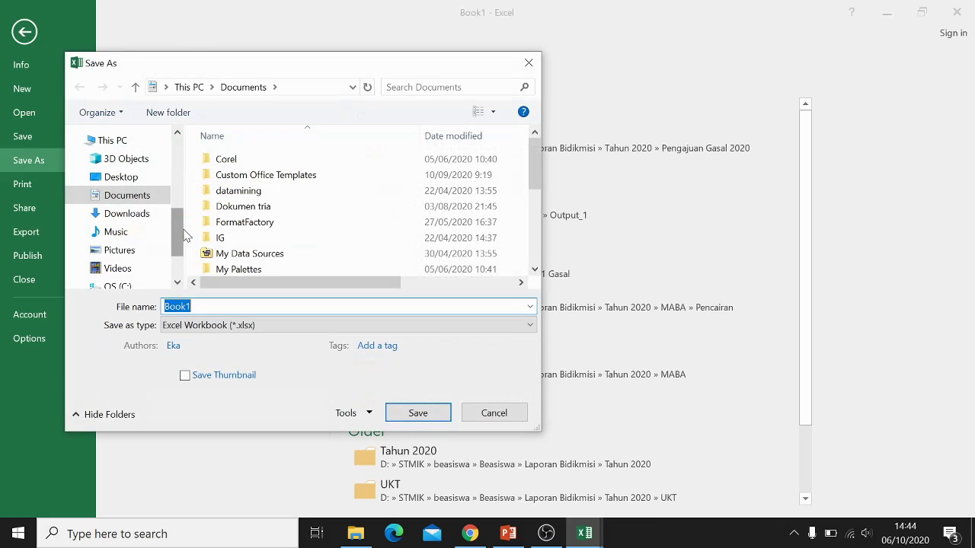
pyautogui.moveTo(178, 236); pyautogui.dragTo(180, 273)
pyautogui.click(156, 246)
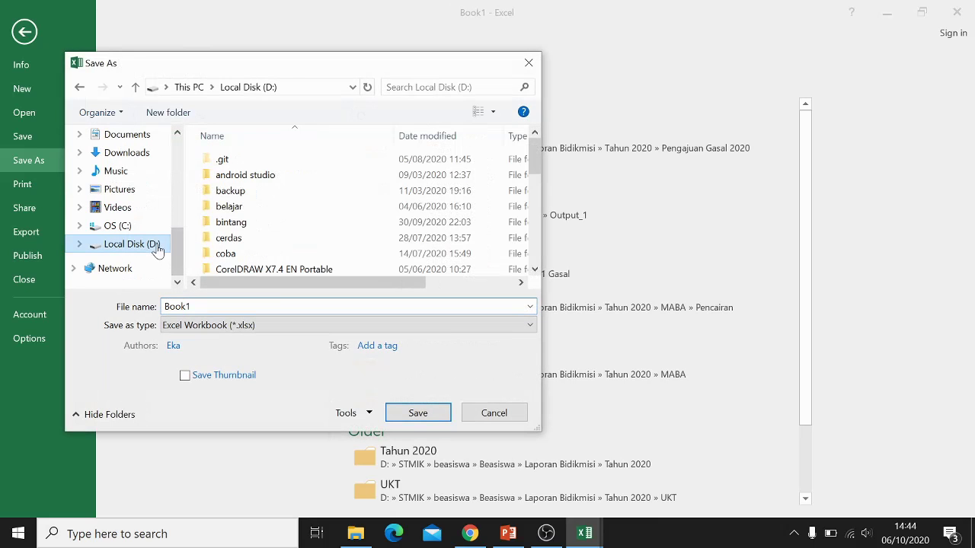
pyautogui.moveTo(534, 154); pyautogui.dragTo(537, 220)
pyautogui.doubleClick(242, 233)
pyautogui.doubleClick(234, 180)
pyautogui.doubleClick(243, 254)
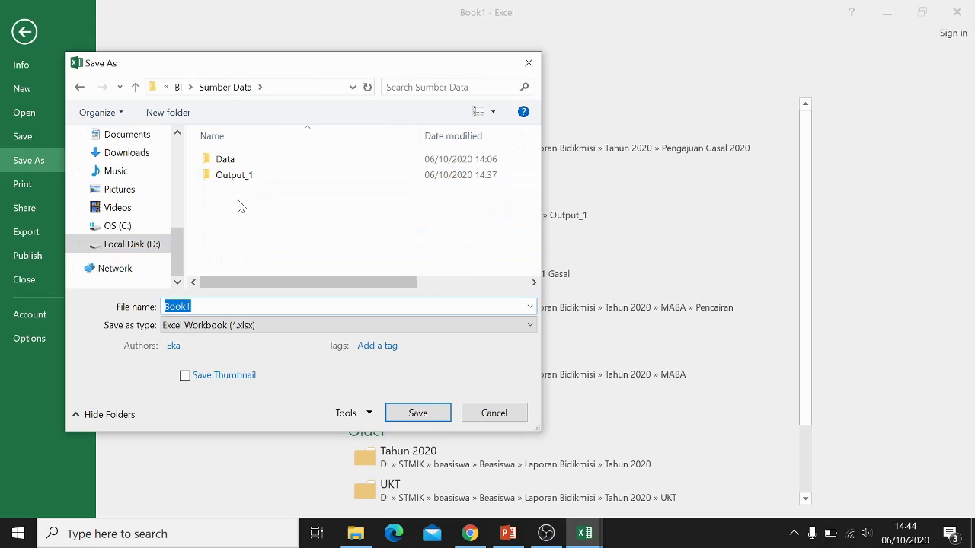
pyautogui.doubleClick(238, 159)
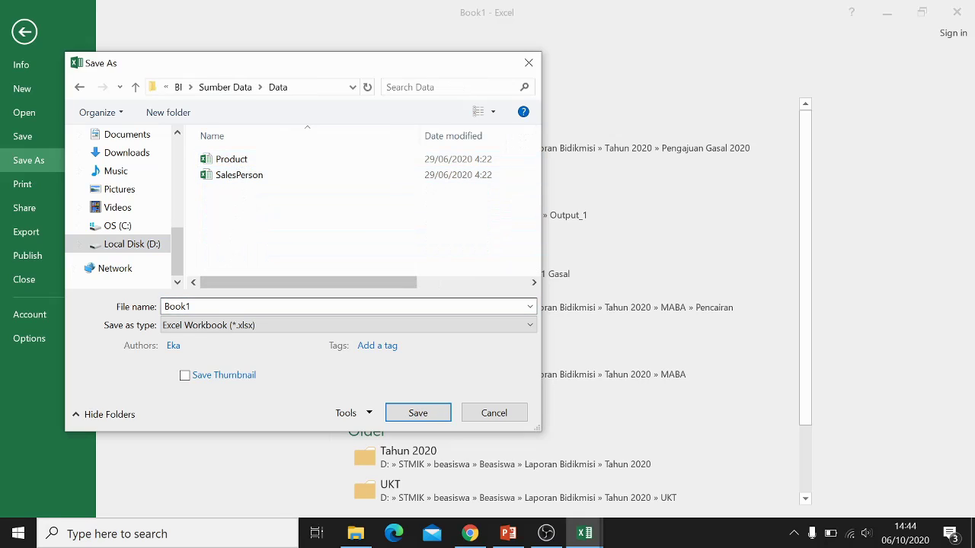
pyautogui.write('Date')
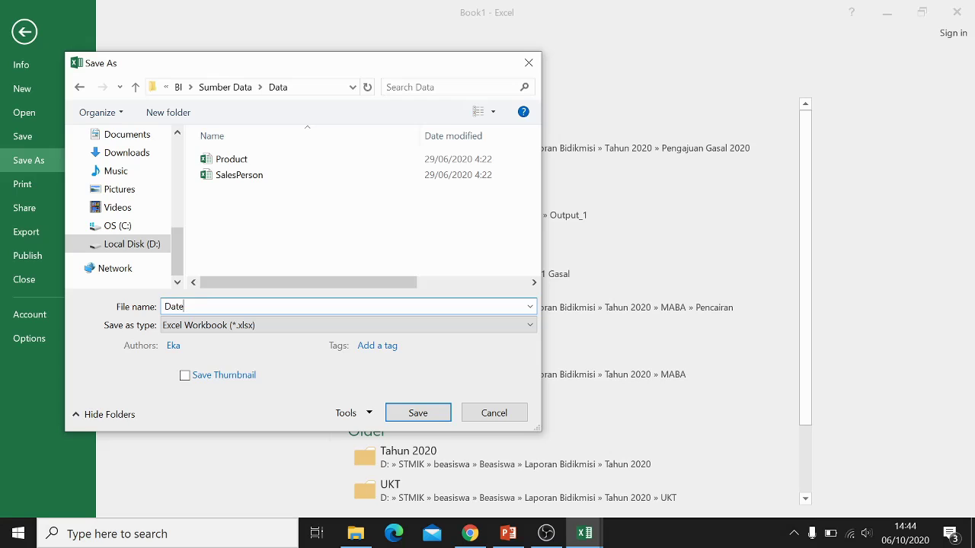
pyautogui.press('Return')
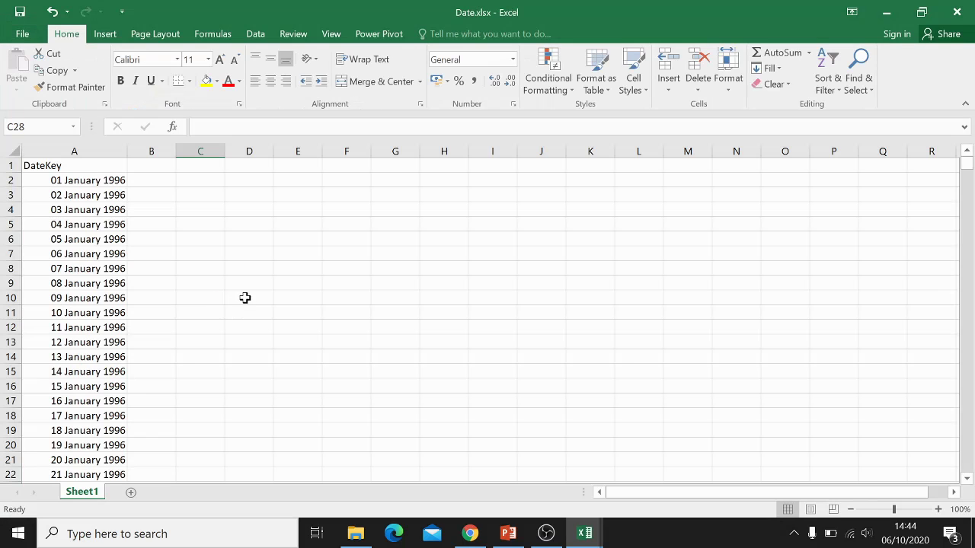
# Step: Close the Date workbook and move the CategoryName slicer on Sheet2 of Contoh 1 to about columns K to M
pyautogui.click(242, 299)
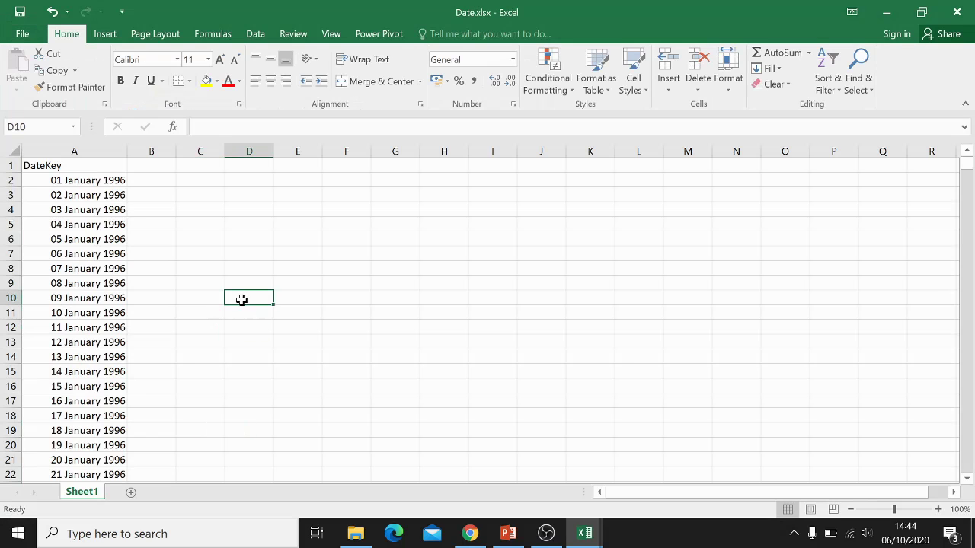
pyautogui.click(953, 12)
pyautogui.click(374, 433)
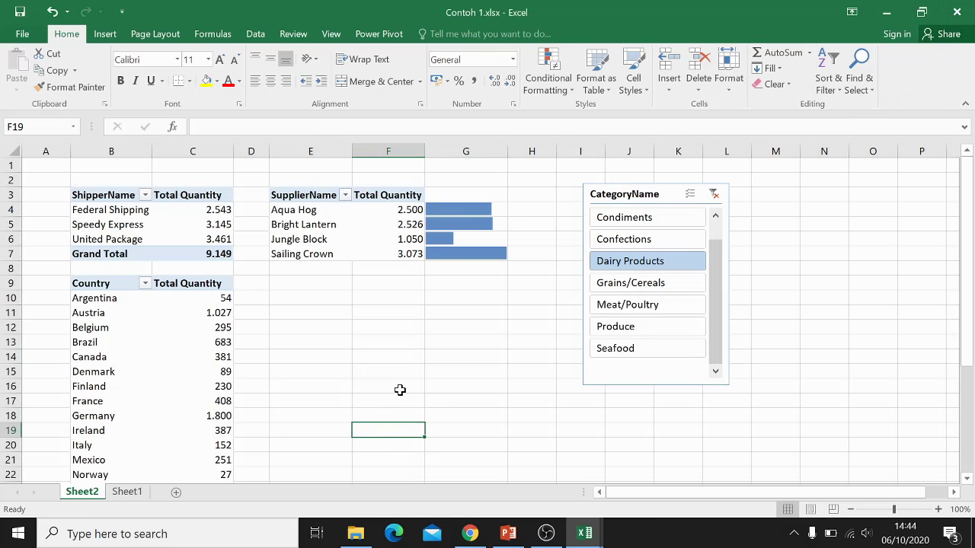
pyautogui.moveTo(638, 194); pyautogui.dragTo(725, 186)
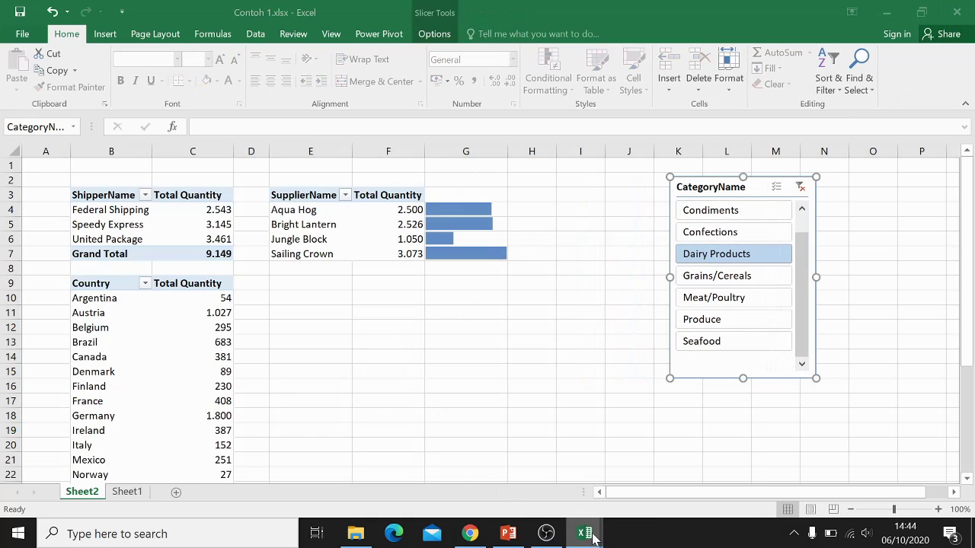
# Step: Switch to the Power Pivot window and start a table import with Excel File as the data source
pyautogui.moveTo(584, 532)
pyautogui.click(642, 488)
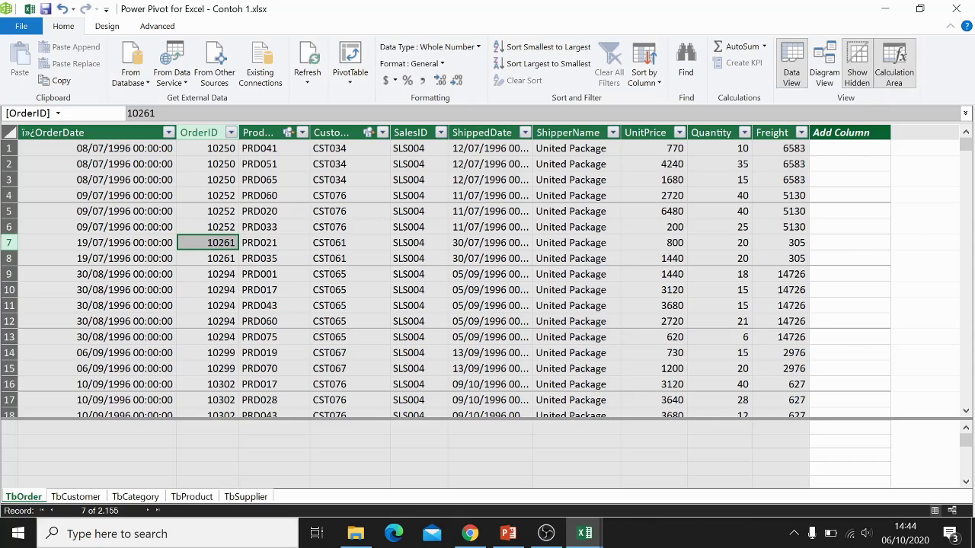
pyautogui.click(217, 85)
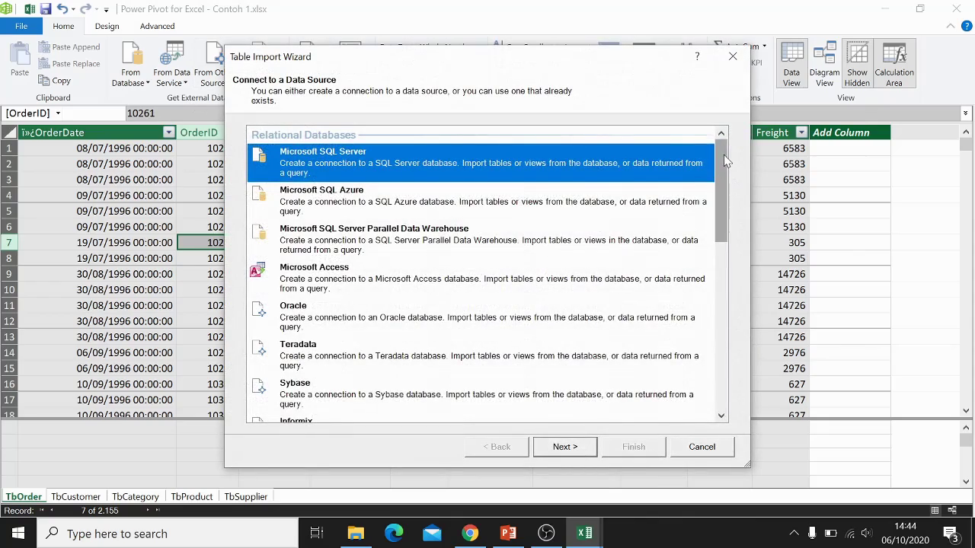
pyautogui.moveTo(724, 155); pyautogui.dragTo(724, 324)
pyautogui.click(436, 345)
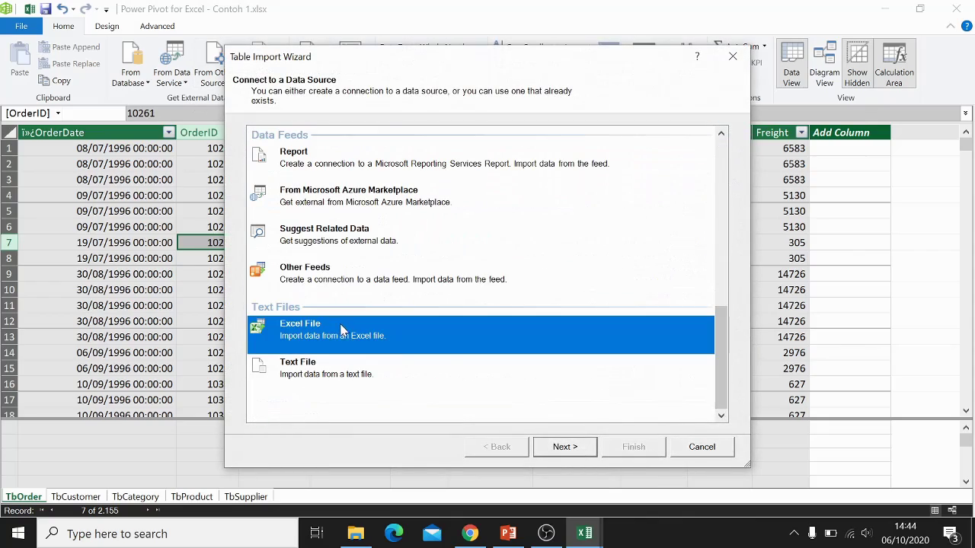
pyautogui.click(565, 447)
# Step: Connect to the Date.xlsx file in the Data folder, use the first row as column headers, and test the connection
pyautogui.click(702, 154)
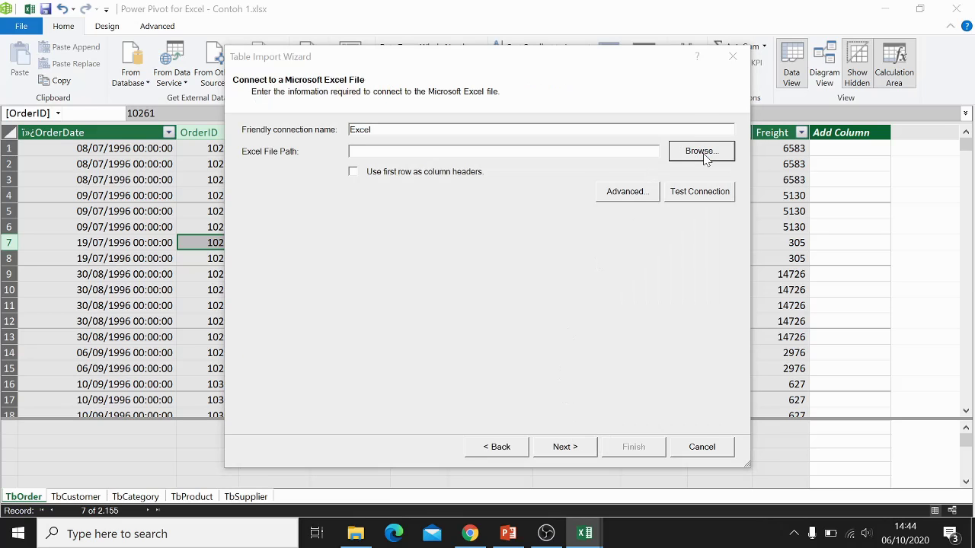
pyautogui.click(390, 176)
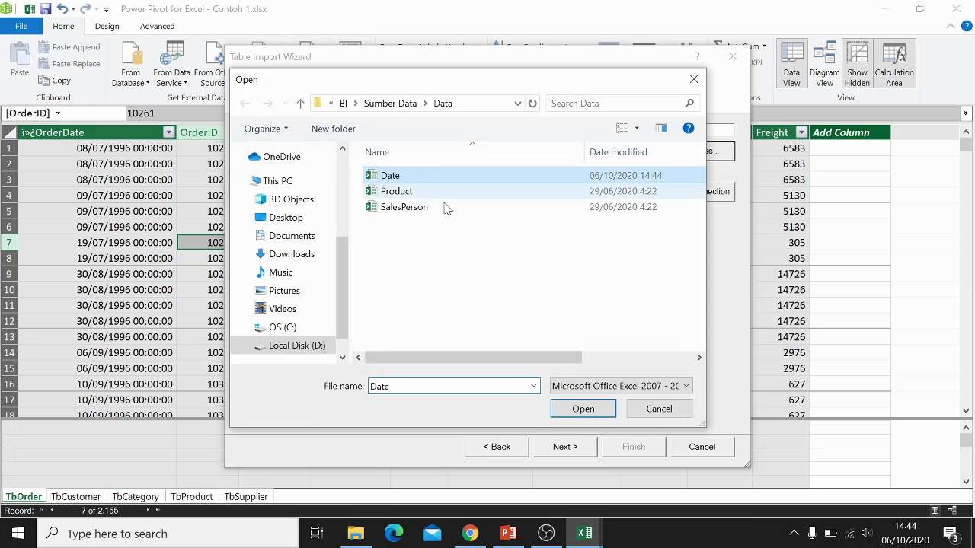
pyautogui.click(583, 409)
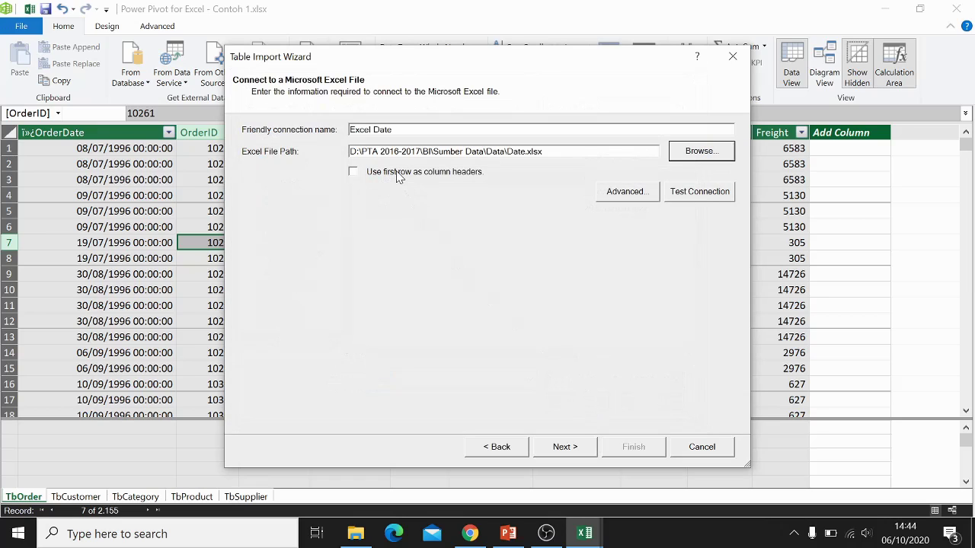
pyautogui.click(354, 172)
pyautogui.click(694, 199)
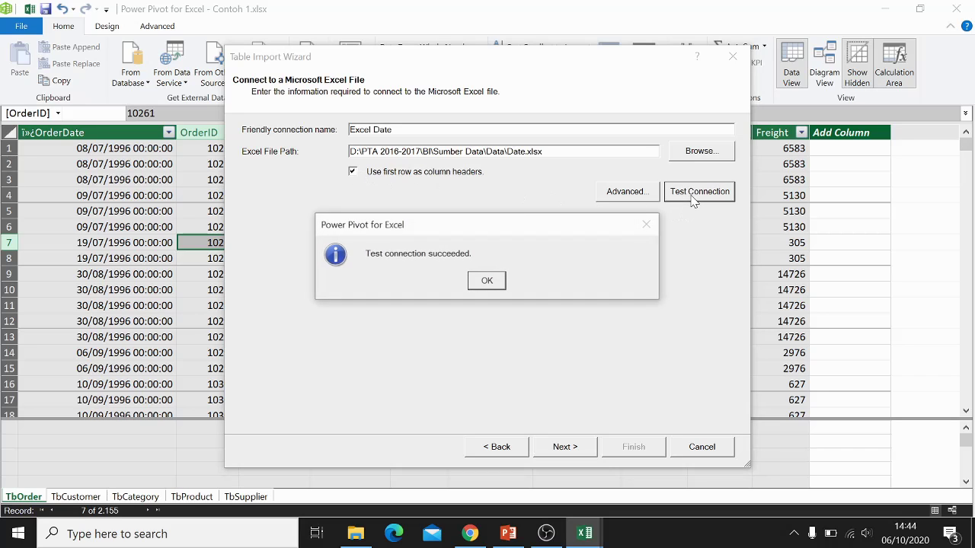
pyautogui.click(493, 287)
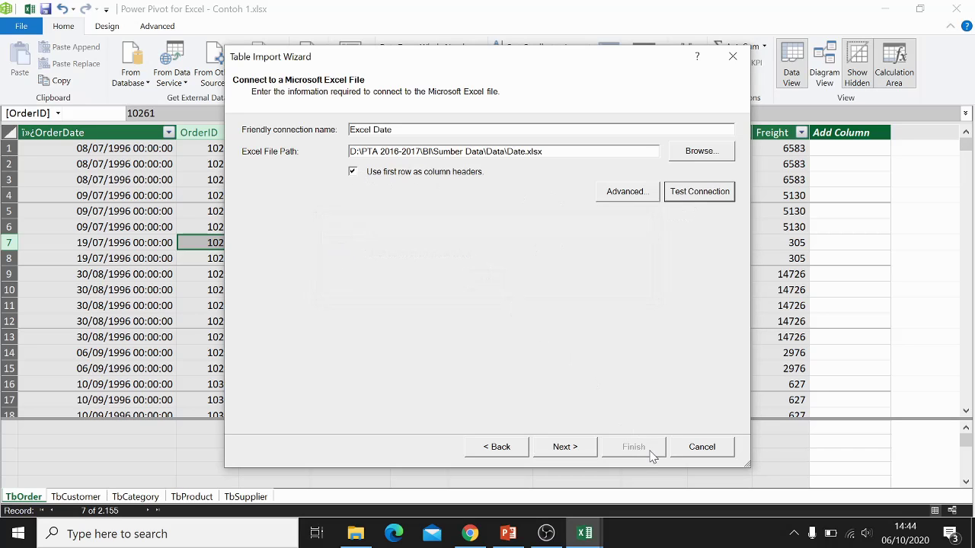
# Step: Import the Sheet1$ table from Date.xlsx into the data model and close the import wizard
pyautogui.click(566, 451)
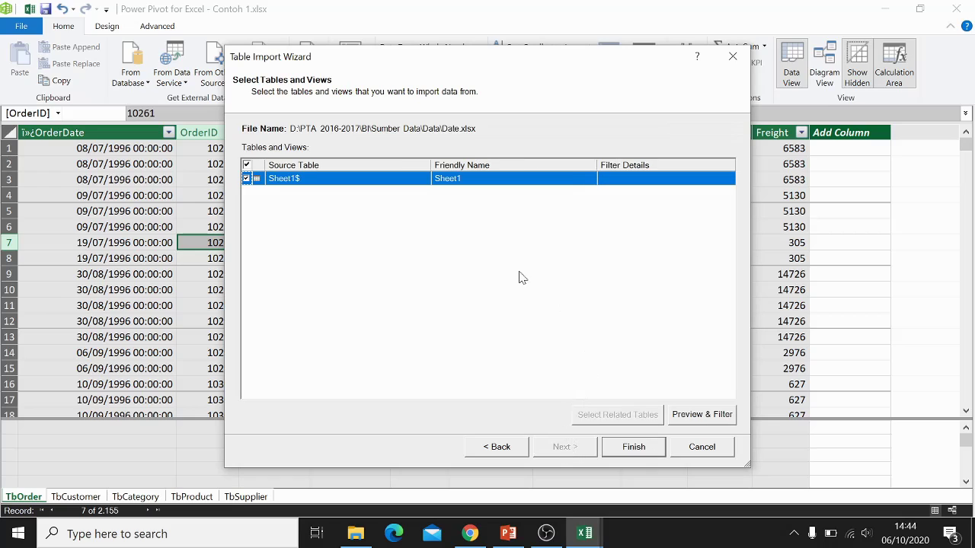
pyautogui.click(642, 452)
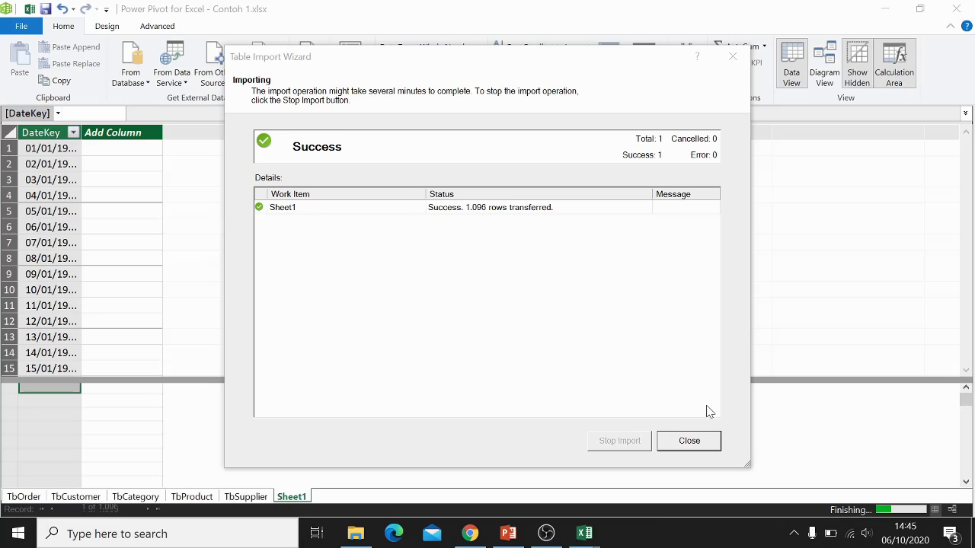
pyautogui.press('Return')
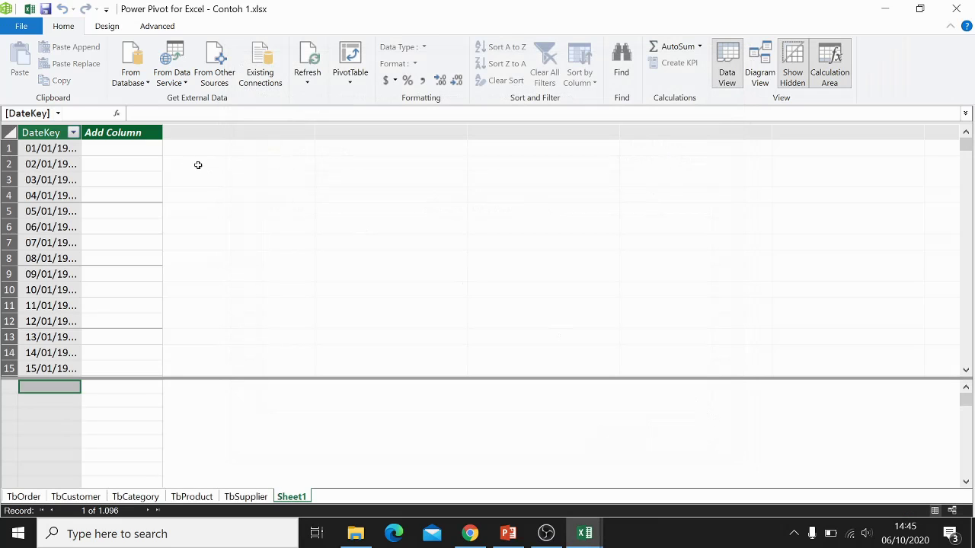
# Step: Widen the DateKey column in the imported table so the full dates fit
pyautogui.click(98, 163)
pyautogui.moveTo(81, 133); pyautogui.dragTo(143, 131)
pyautogui.click(87, 149)
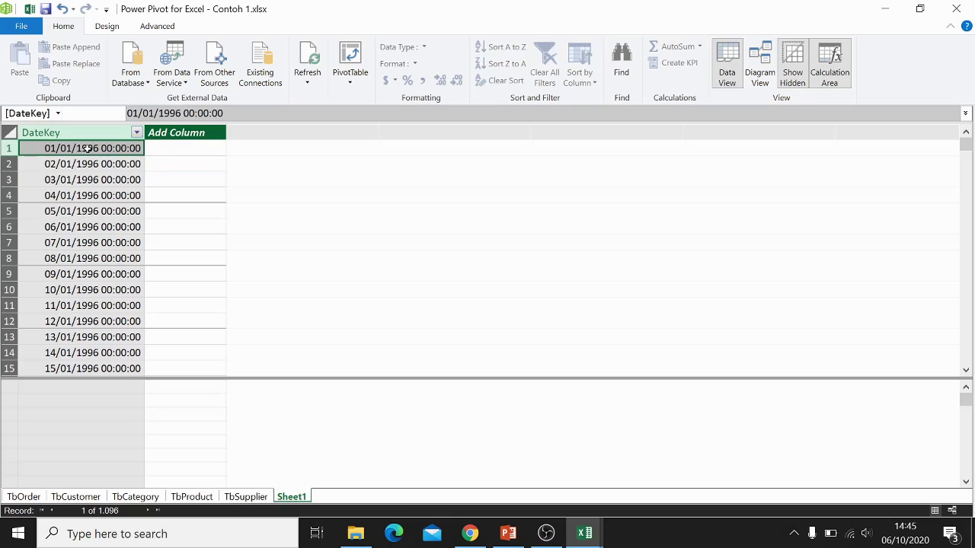
# Step: Rename the imported Sheet1 table as TDate
pyautogui.rightClick(292, 499)
pyautogui.click(331, 442)
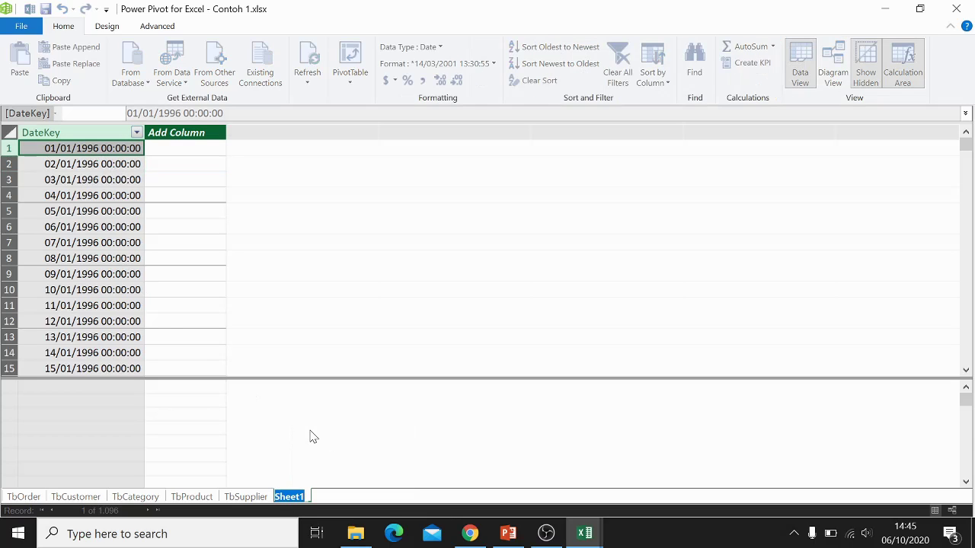
pyautogui.write('TDate')
pyautogui.press('Return')
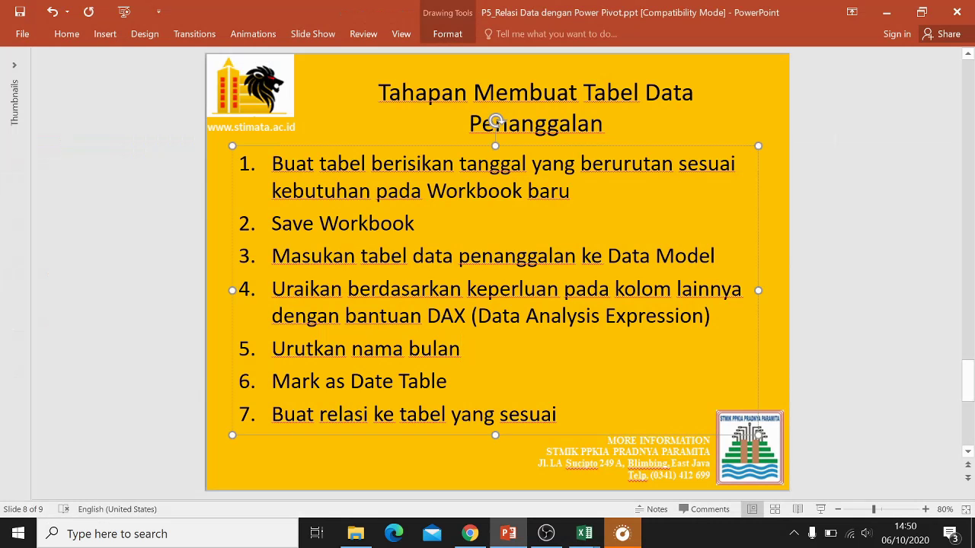
pyautogui.click(769, 332)
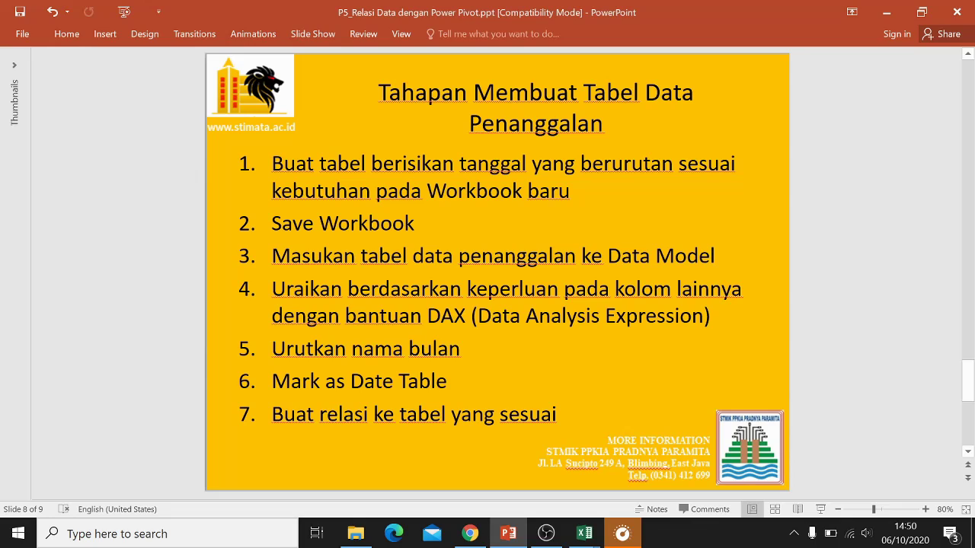
pyautogui.click(623, 535)
pyautogui.click(842, 43)
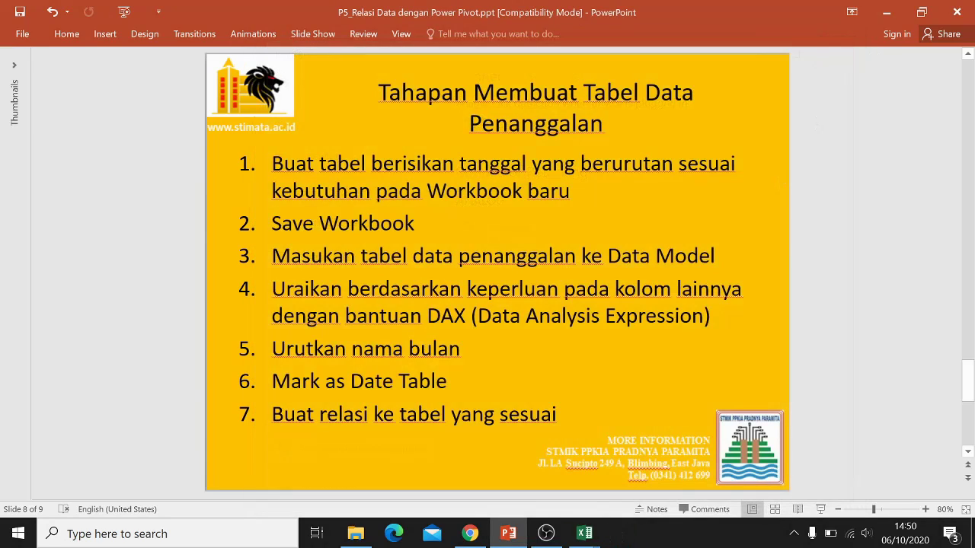
# Step: Switch from the PowerPoint slides to the Power Pivot window and add a blank calculated column beside DateKey in TDate
pyautogui.click(892, 7)
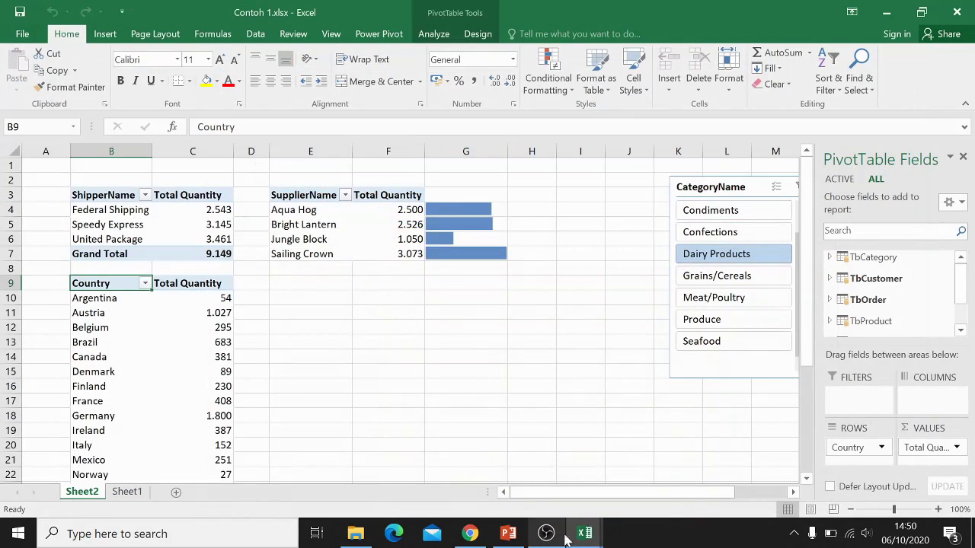
pyautogui.moveTo(587, 531)
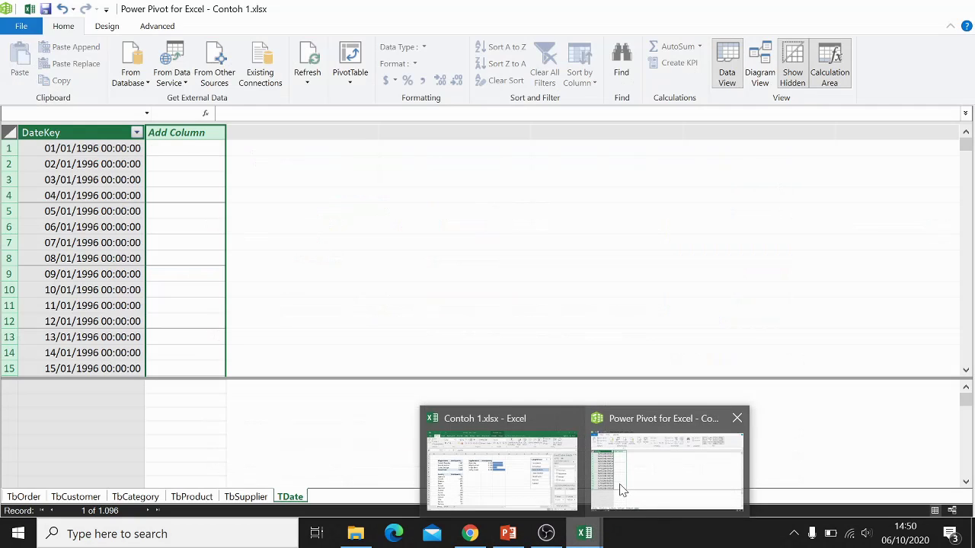
pyautogui.click(620, 488)
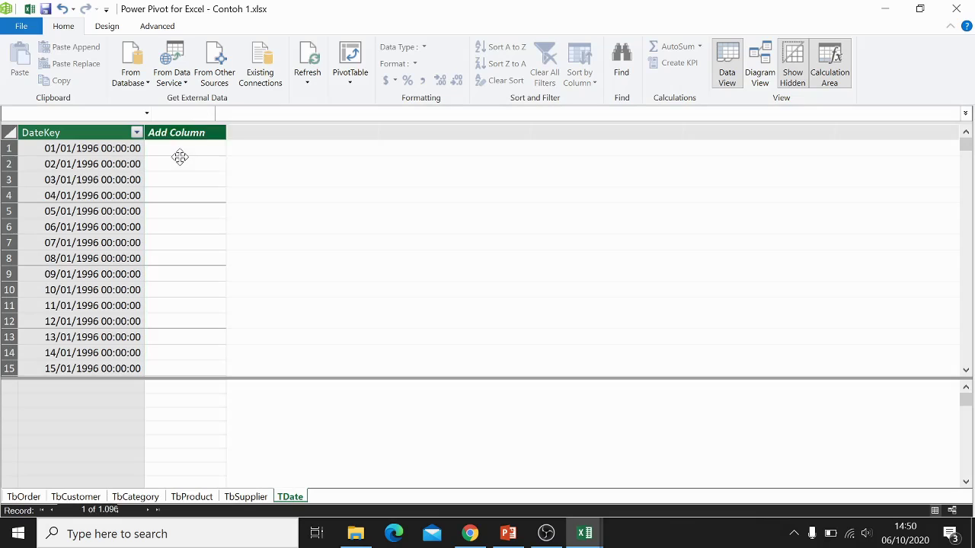
pyautogui.click(180, 157)
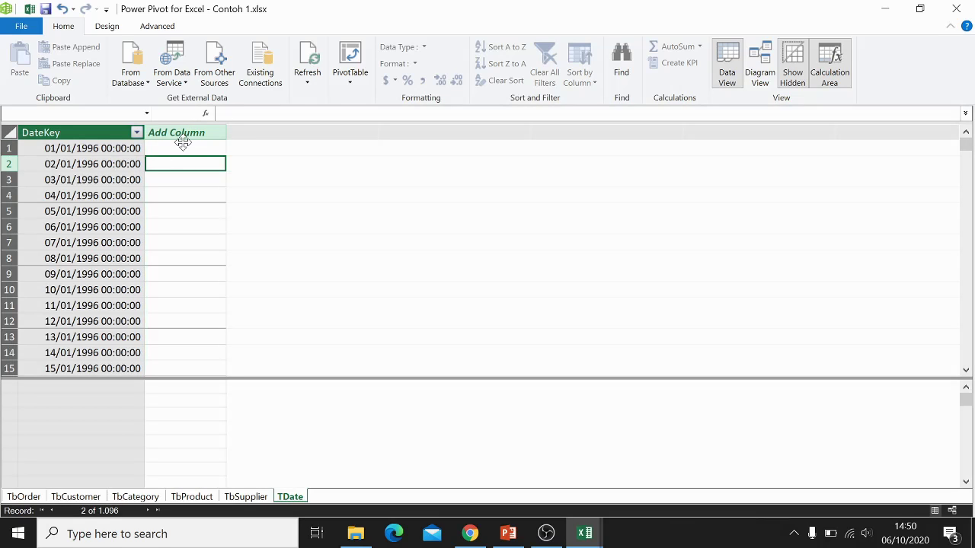
pyautogui.click(186, 131)
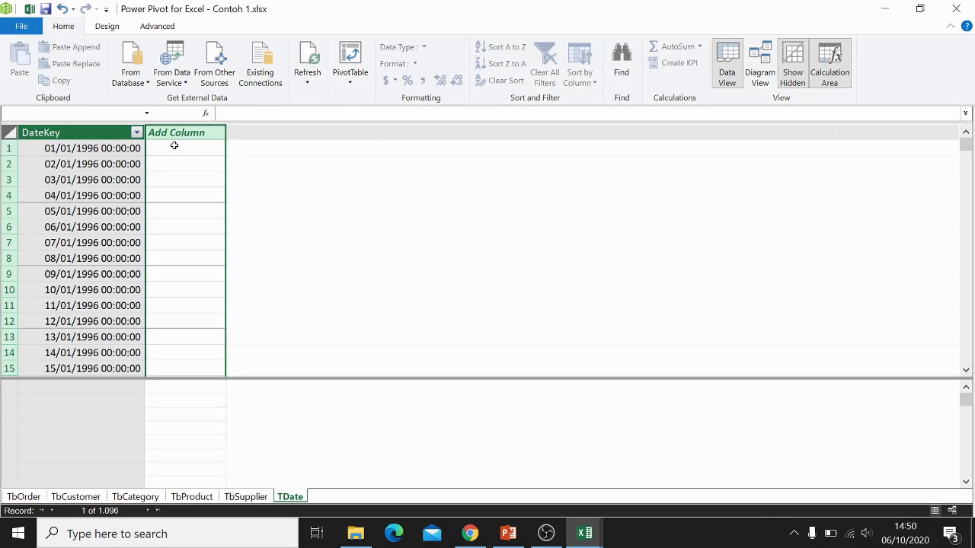
pyautogui.click(174, 146)
pyautogui.click(217, 112)
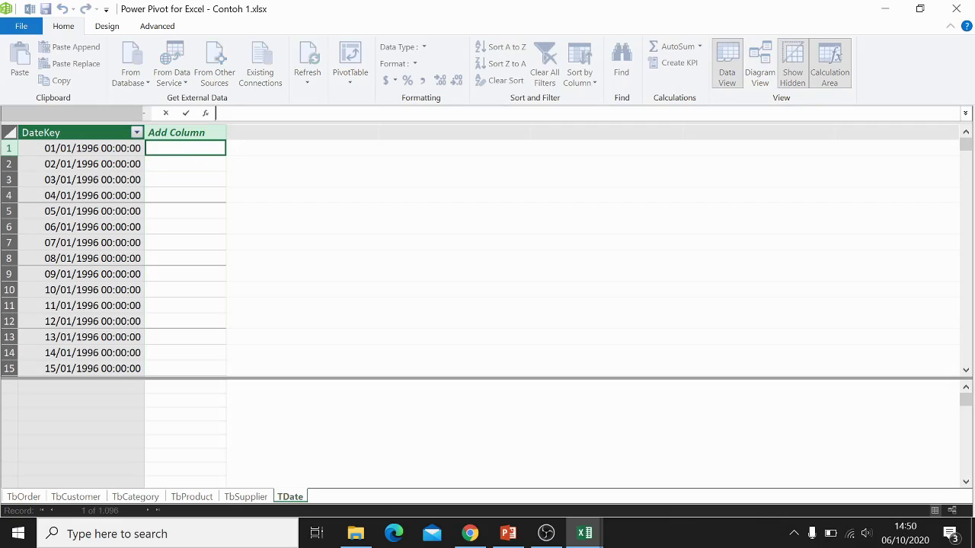
pyautogui.click(185, 133)
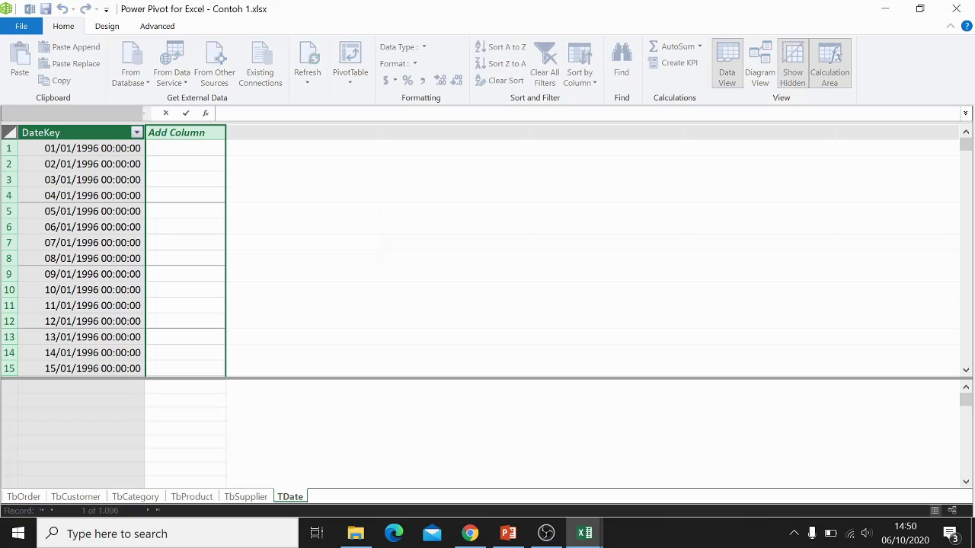
pyautogui.doubleClick(184, 131)
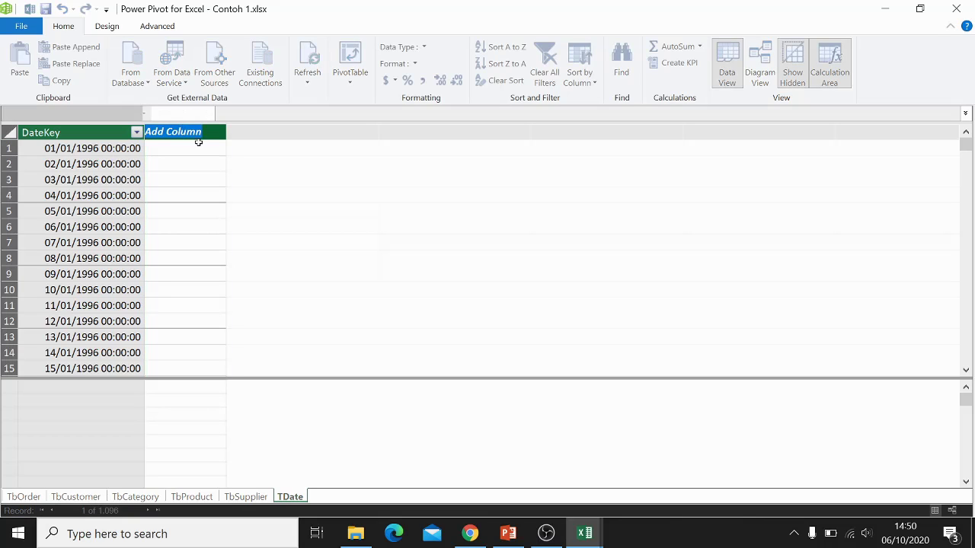
pyautogui.press('Return')
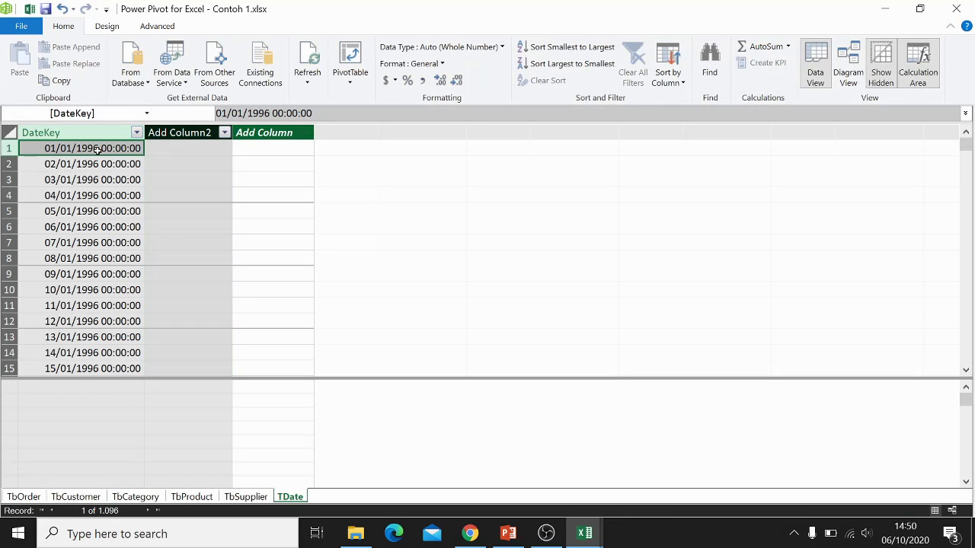
# Step: Try to fill the new TDate column with the formula =YEAR(TDate([DateKey]))
pyautogui.click(180, 147)
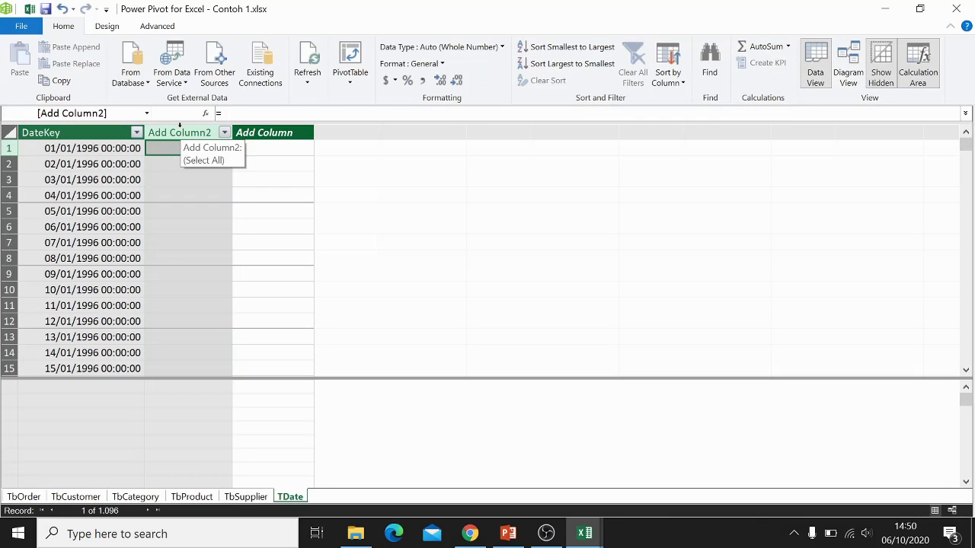
pyautogui.click(179, 127)
pyautogui.write('=')
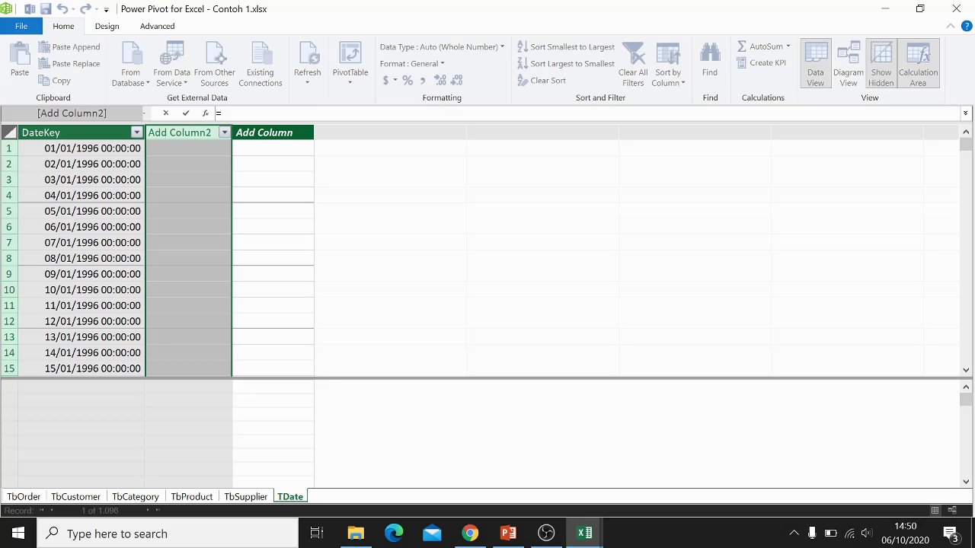
pyautogui.write('Year')
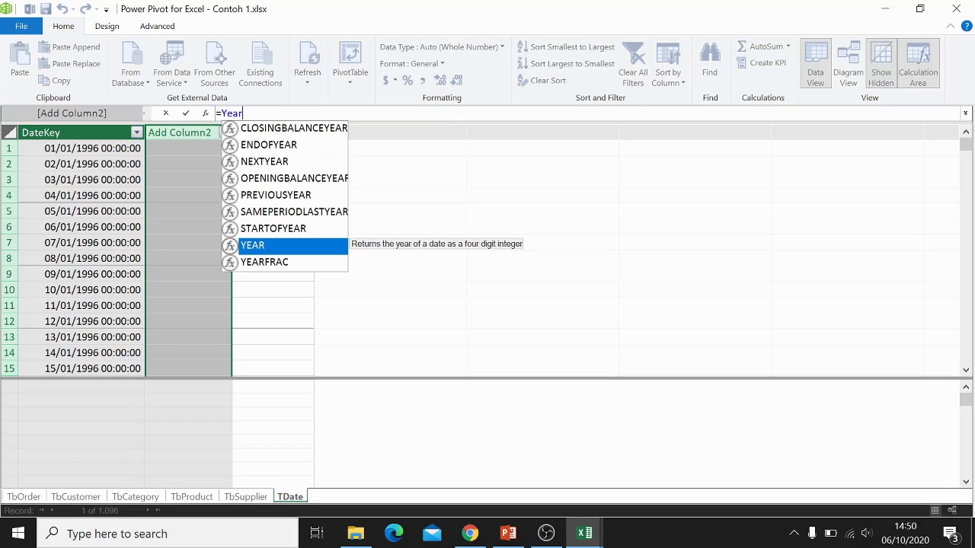
pyautogui.press('Tab')
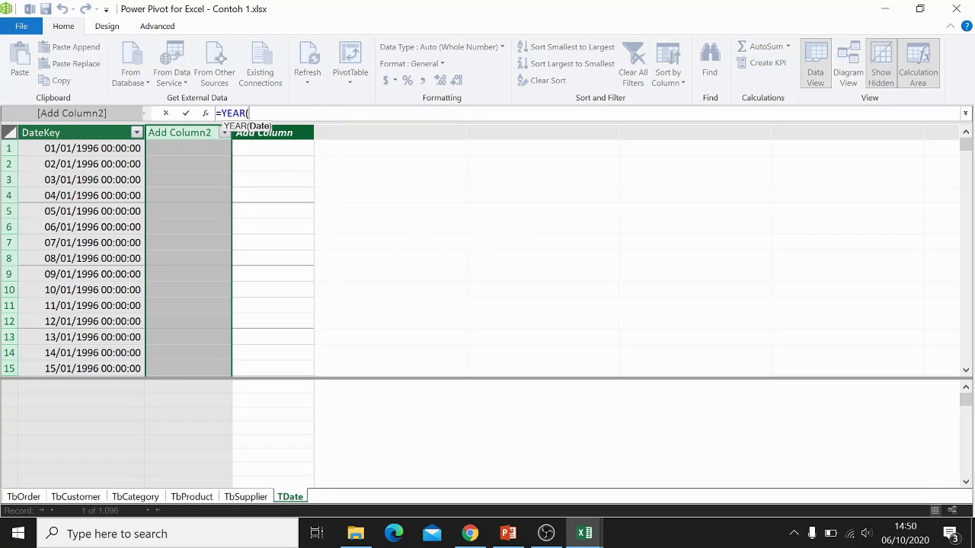
pyautogui.write('(')
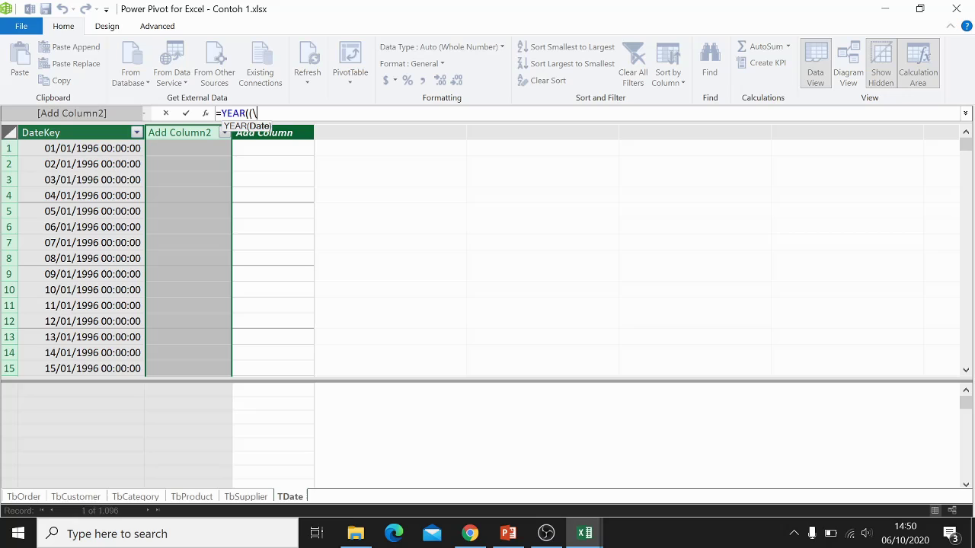
pyautogui.press('BackSpace')
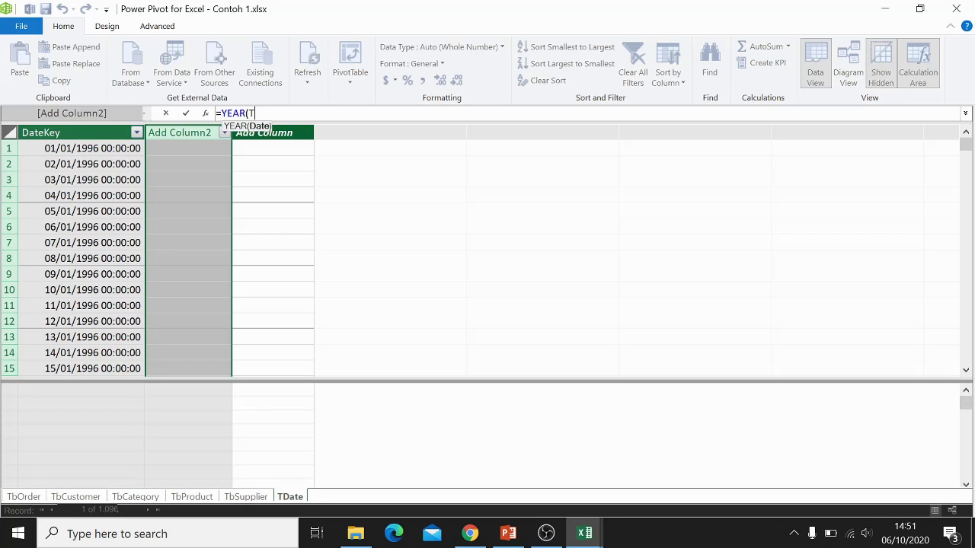
pyautogui.write('T')
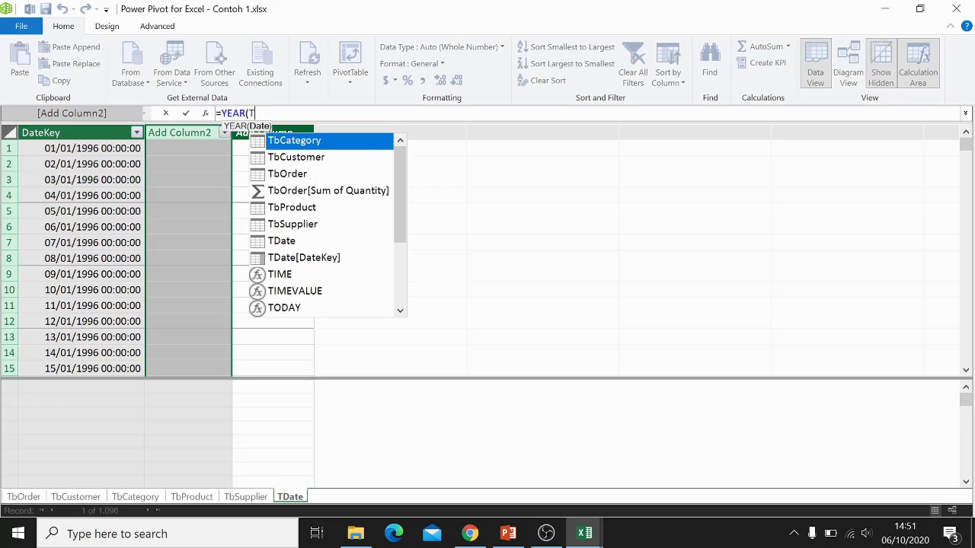
pyautogui.write('D')
pyautogui.press('Tab')
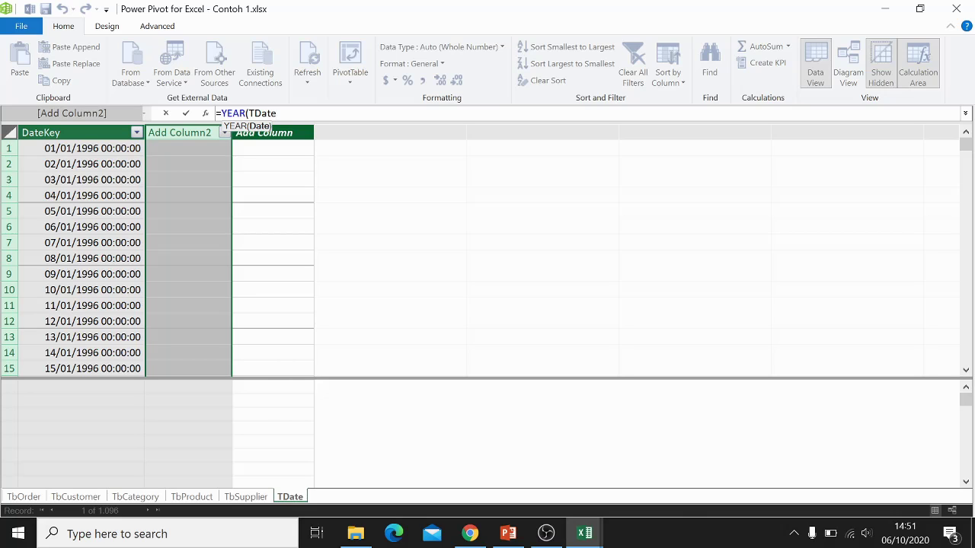
pyautogui.write('(')
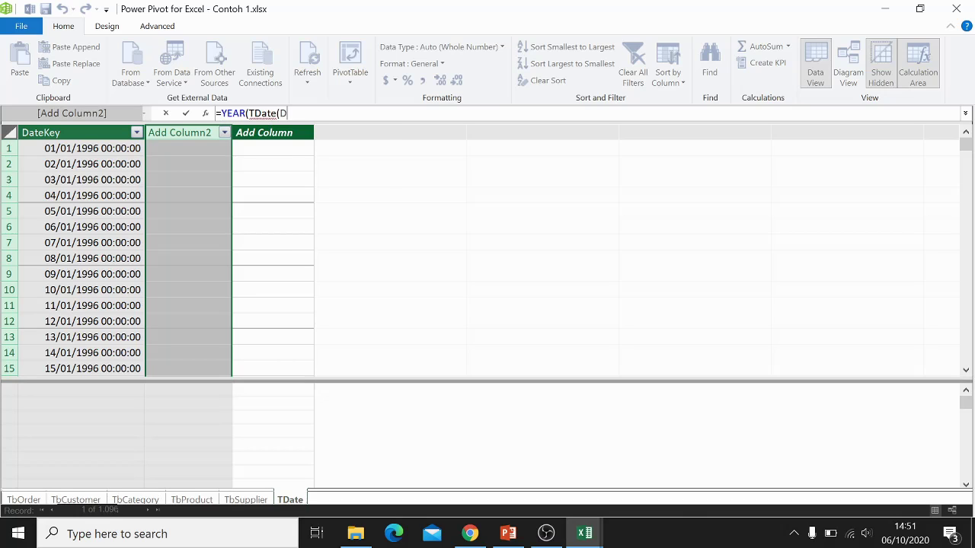
pyautogui.write('Date')
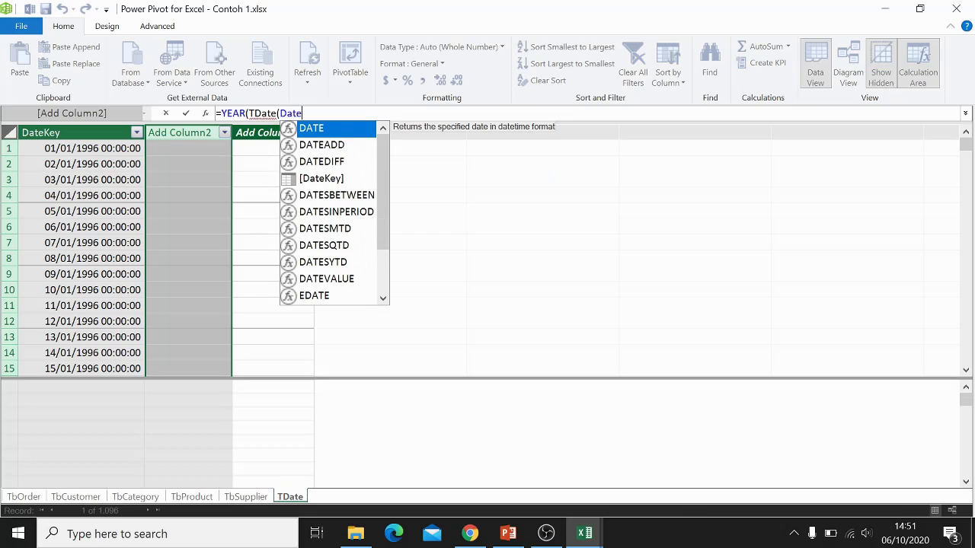
pyautogui.write('K')
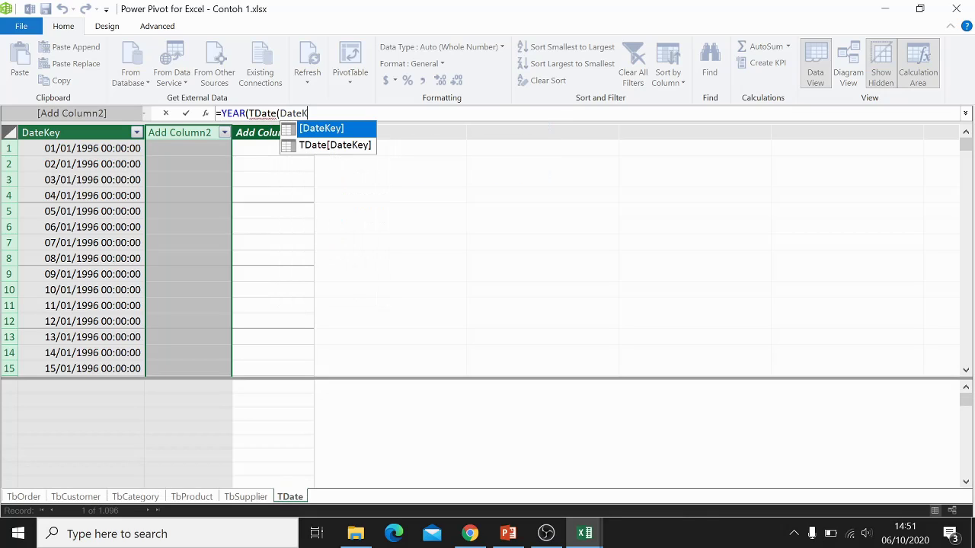
pyautogui.press('Tab')
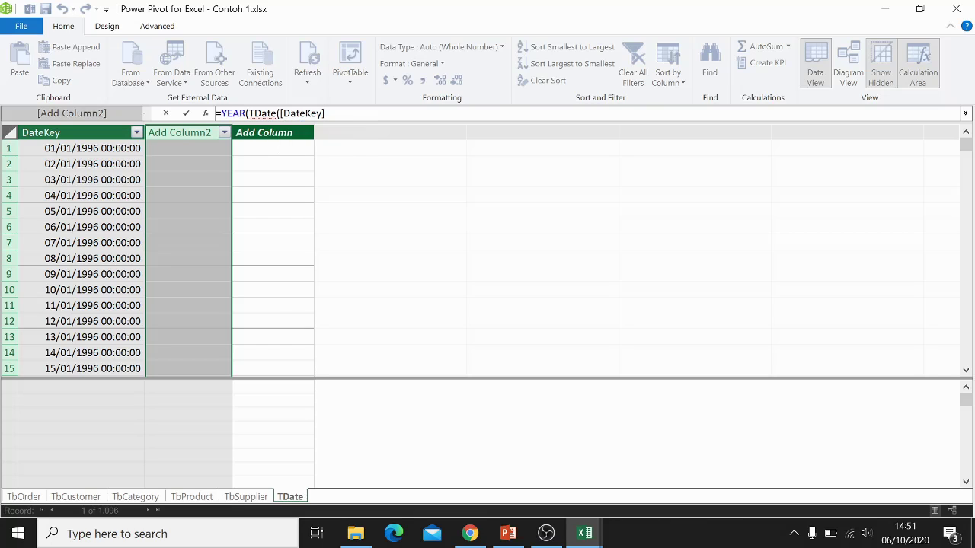
pyautogui.write(')')
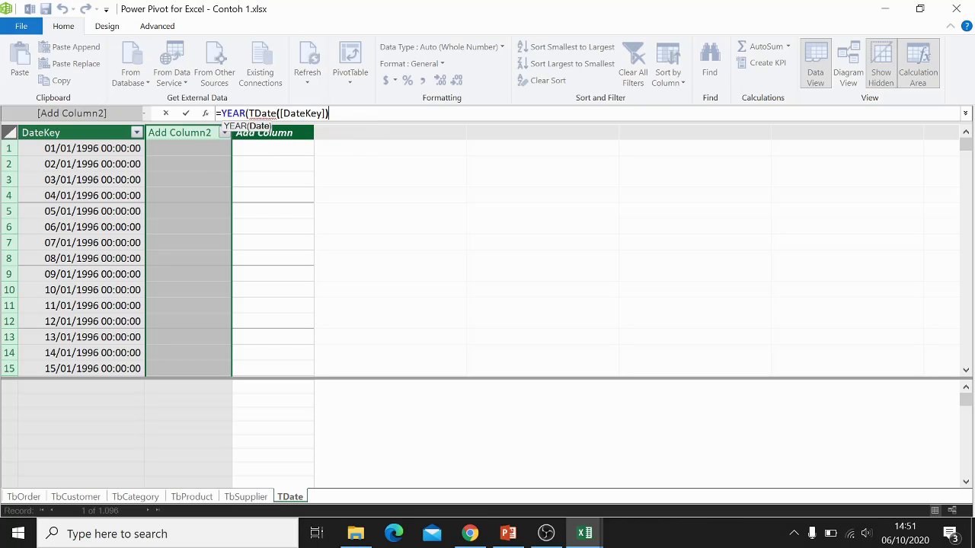
pyautogui.write(')')
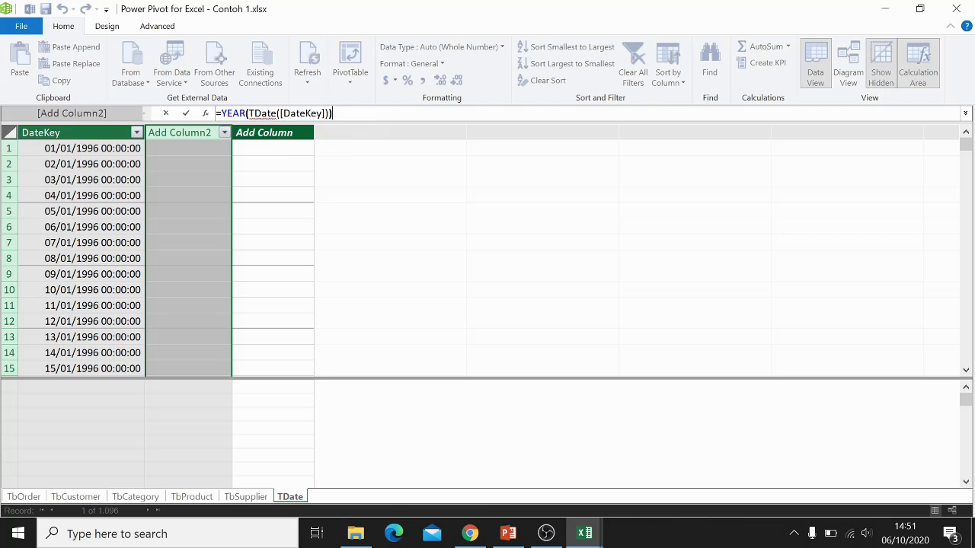
pyautogui.press('Return')
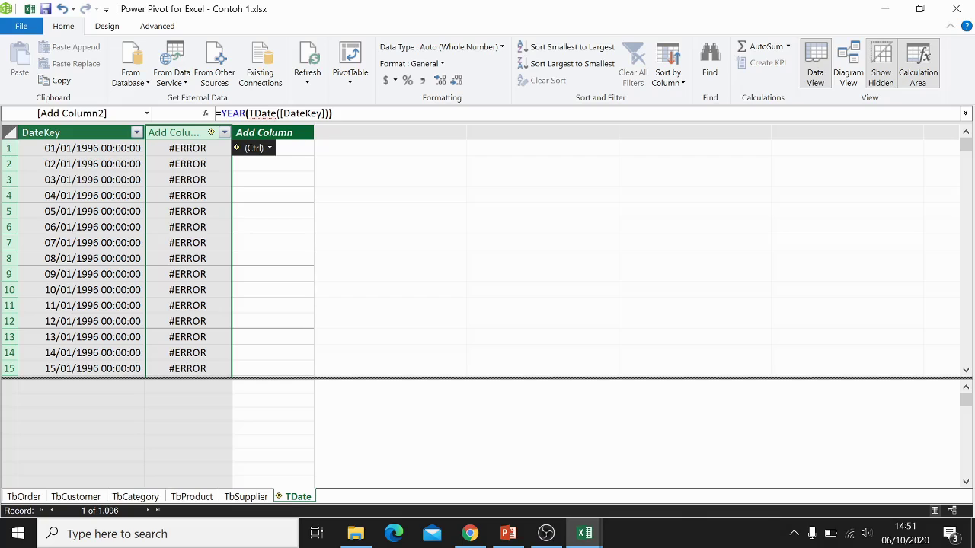
# Step: Remove the TDate([DateKey]) argument from the new column's formula, keeping only =YEAR(
pyautogui.click(280, 112)
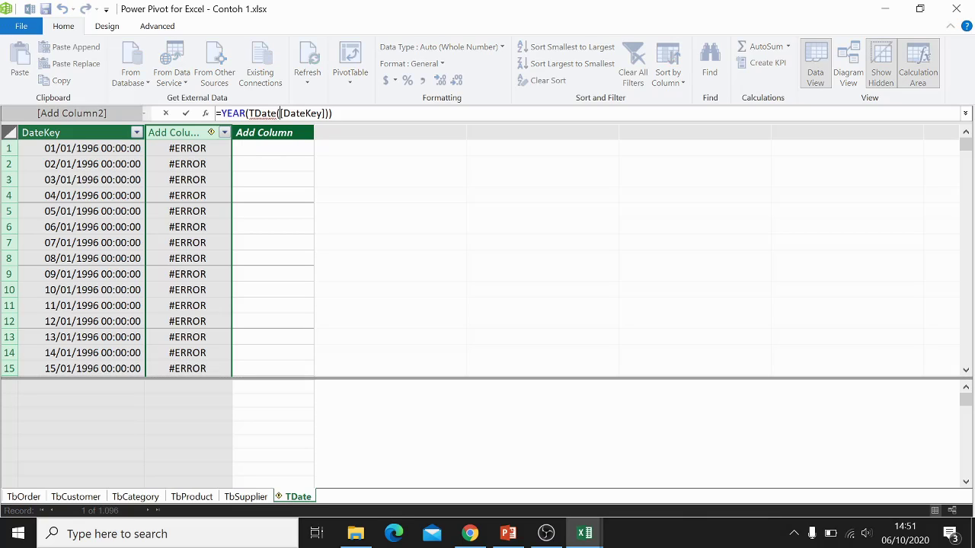
pyautogui.press('Return')
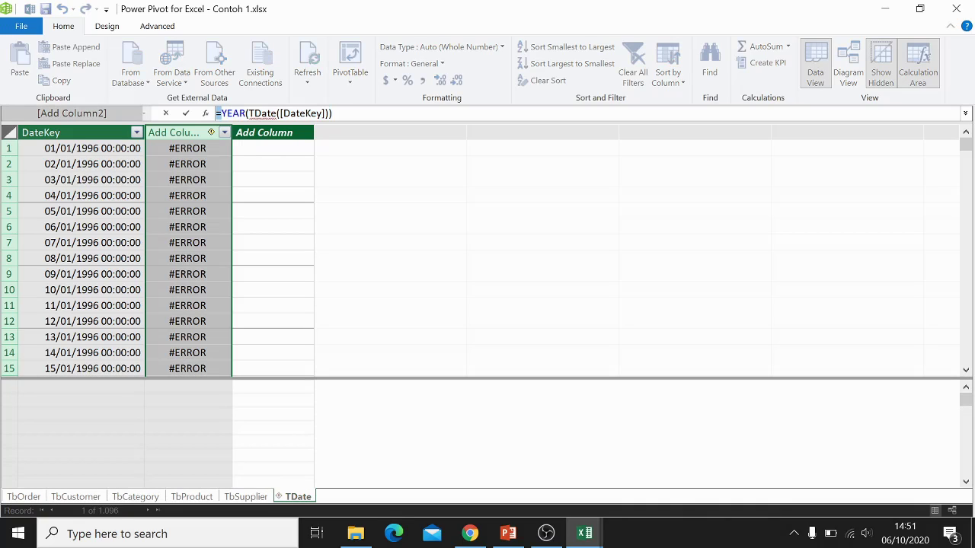
pyautogui.click(299, 112)
pyautogui.click(278, 112)
pyautogui.moveTo(333, 113); pyautogui.dragTo(249, 113)
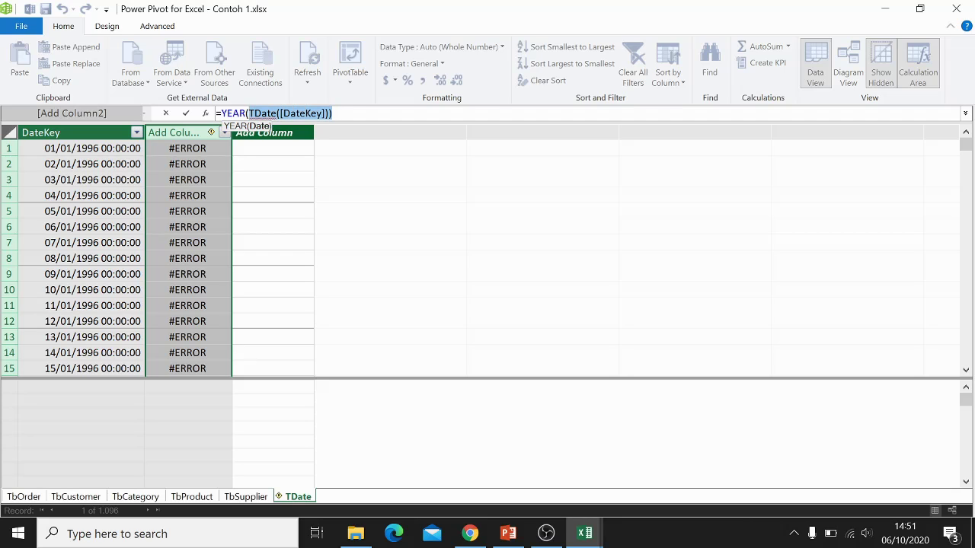
pyautogui.press('BackSpace')
pyautogui.press('BackSpace')
pyautogui.press('Escape')
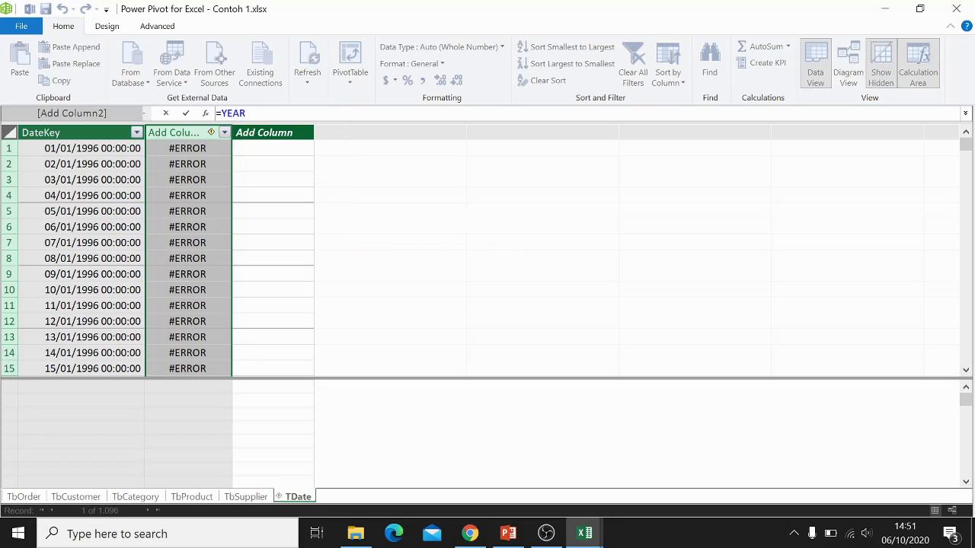
pyautogui.write('(')
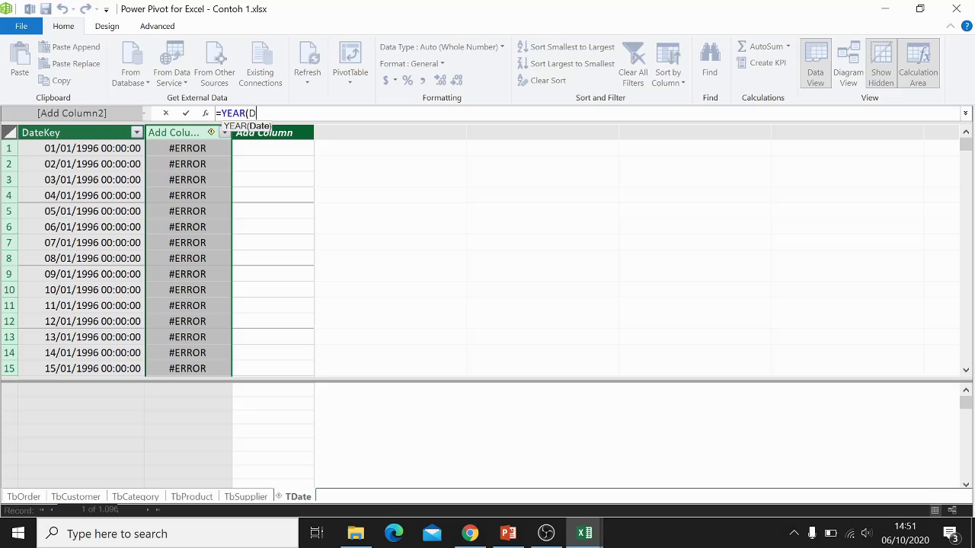
pyautogui.write('DATE(')
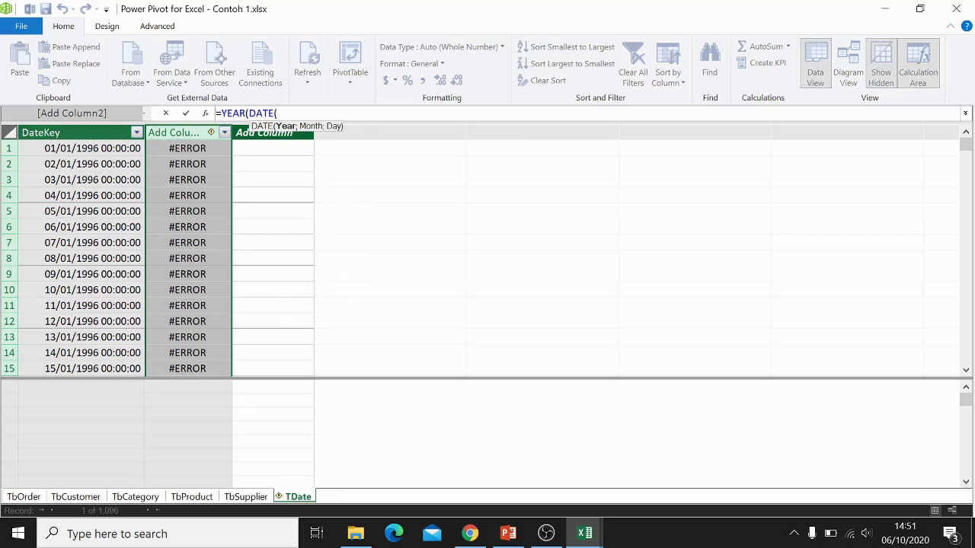
pyautogui.press('BackSpace')
pyautogui.hotkey('ctrl', 'shift', 'Left')
pyautogui.press('BackSpace')
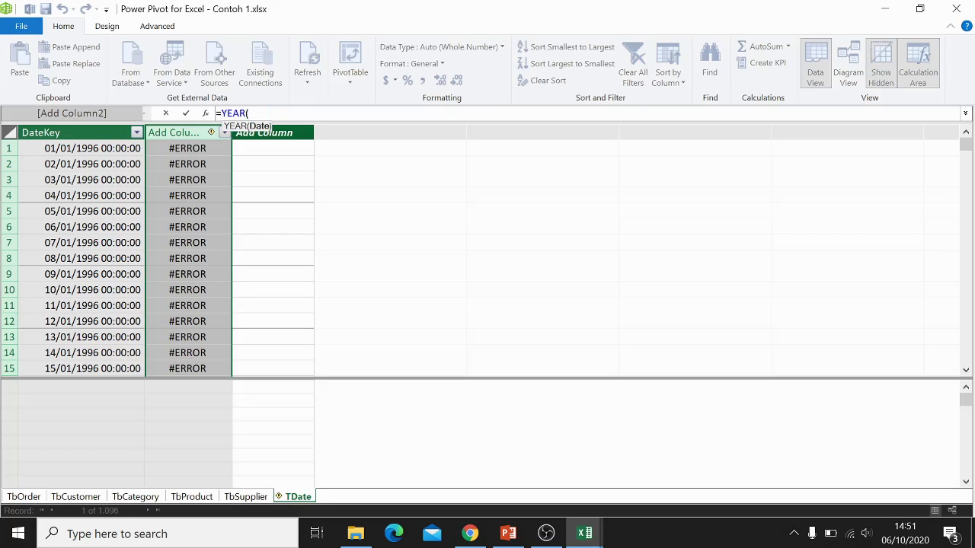
# Step: Complete the new column's formula as =YEAR([DateKey]) and apply it to the TDate table
pyautogui.write('Date')
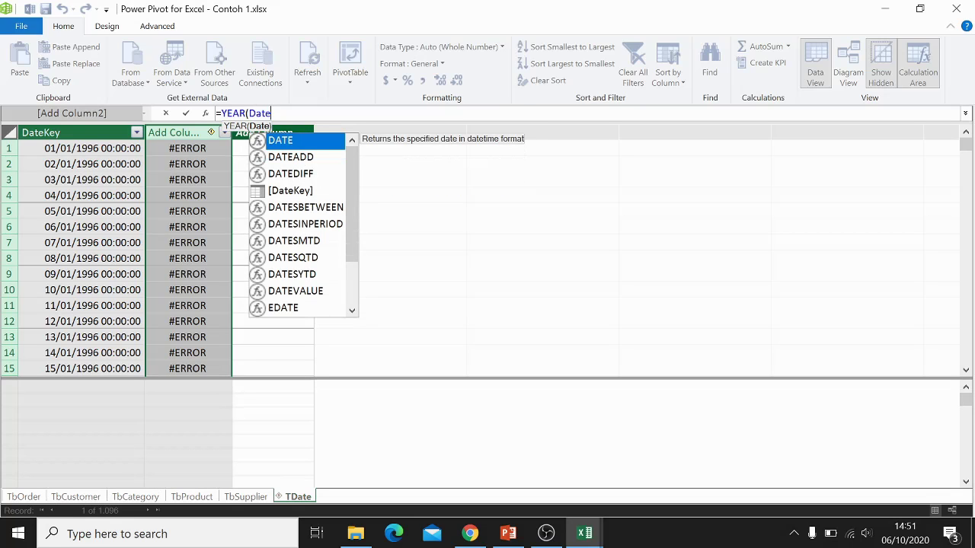
pyautogui.write('ke')
pyautogui.press('Tab')
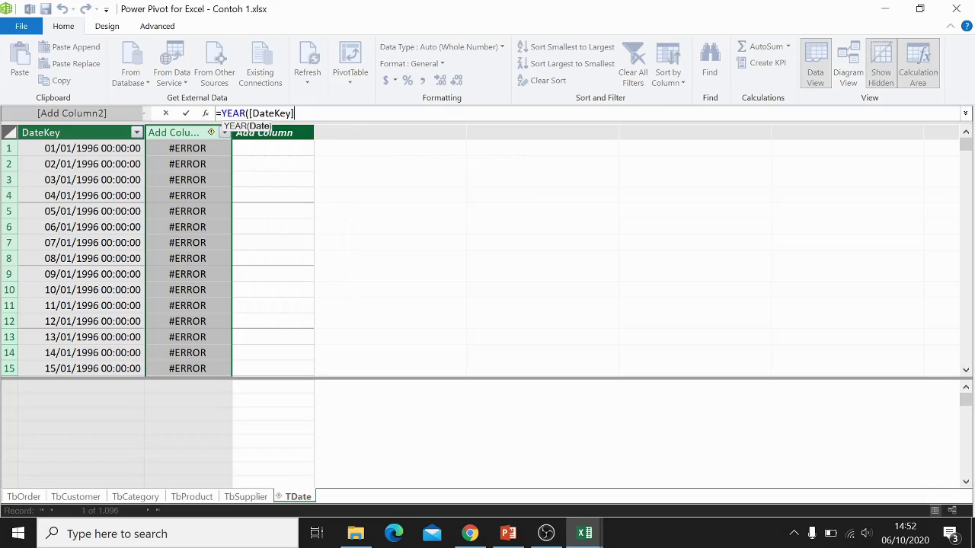
pyautogui.write(')')
pyautogui.press('Return')
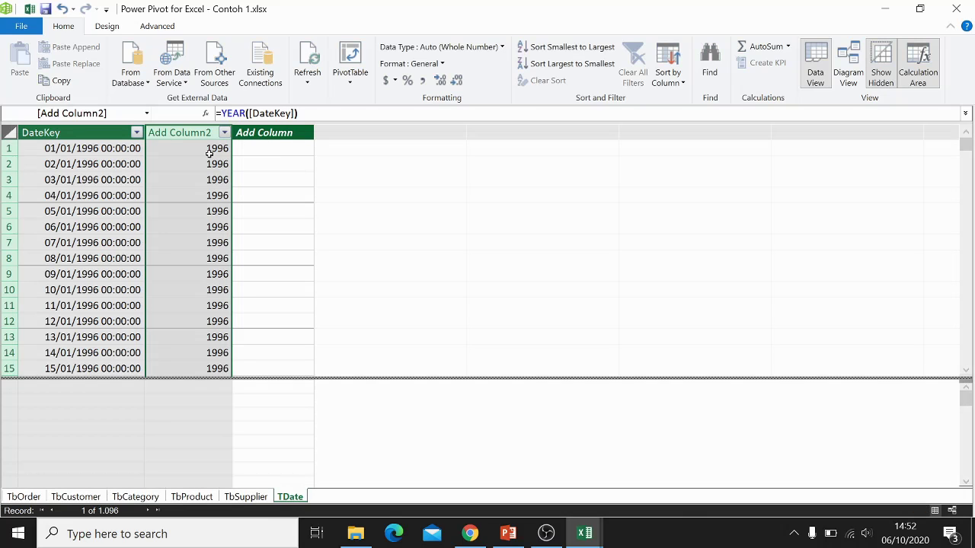
pyautogui.click(208, 148)
pyautogui.click(201, 136)
pyautogui.click(240, 176)
pyautogui.click(198, 146)
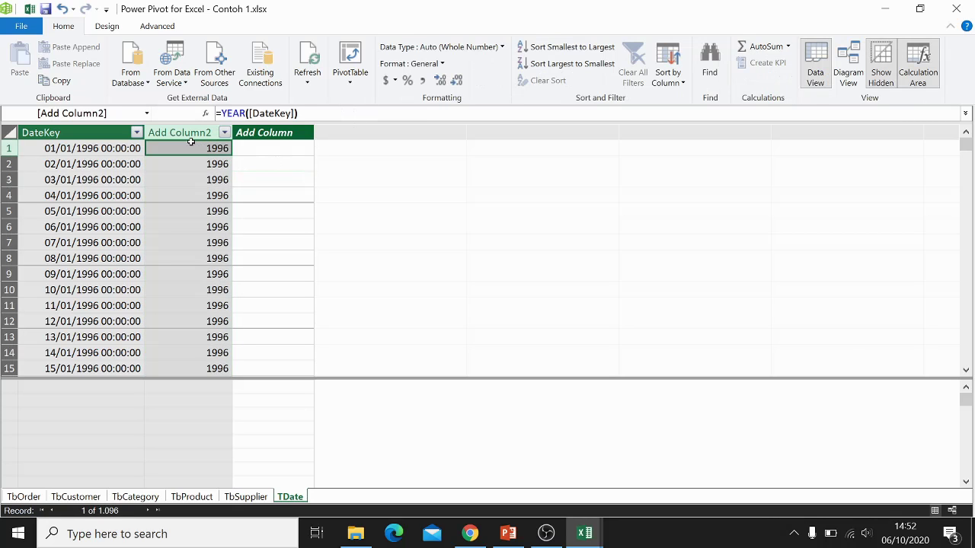
# Step: Rename the calculated column beside DateKey in the TDate table as Year
pyautogui.click(193, 132)
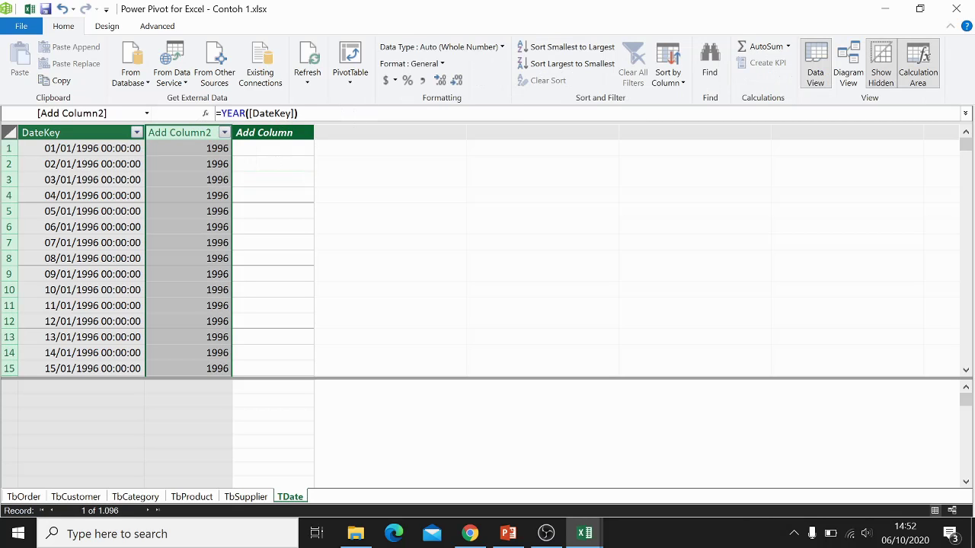
pyautogui.click(286, 112)
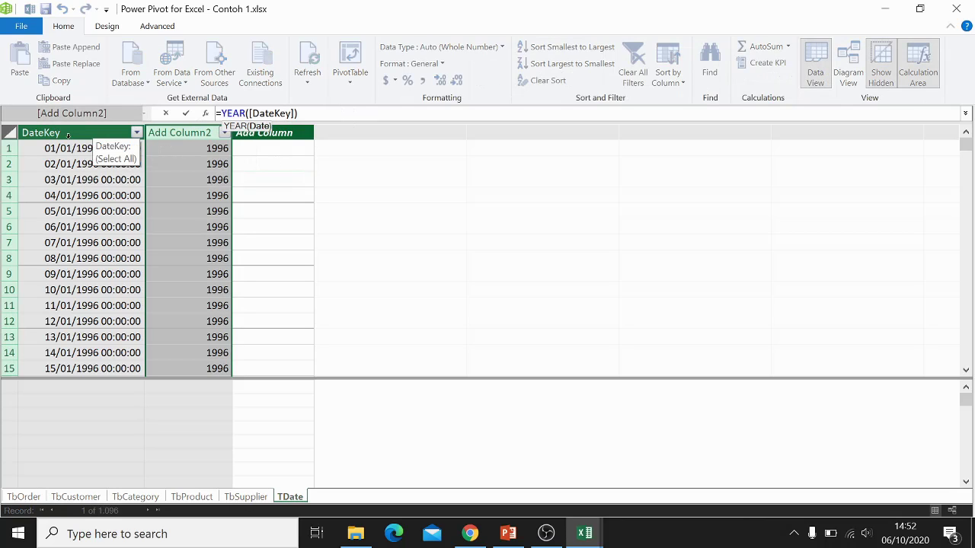
pyautogui.click(239, 192)
pyautogui.click(199, 132)
pyautogui.doubleClick(200, 132)
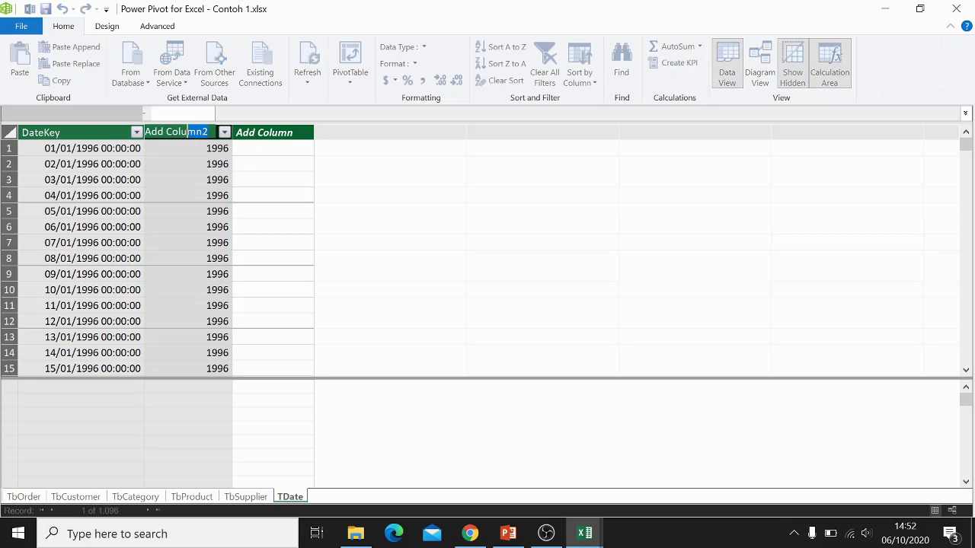
pyautogui.write('Year')
pyautogui.press('Return')
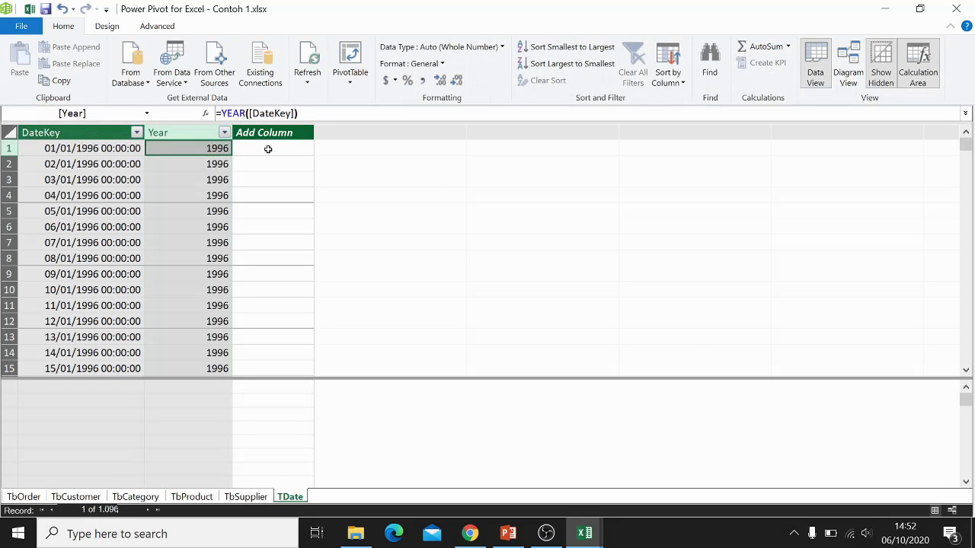
# Step: Add a calculated column beside Year in TDate with the formula =MONTH([DateKey])
pyautogui.click(268, 149)
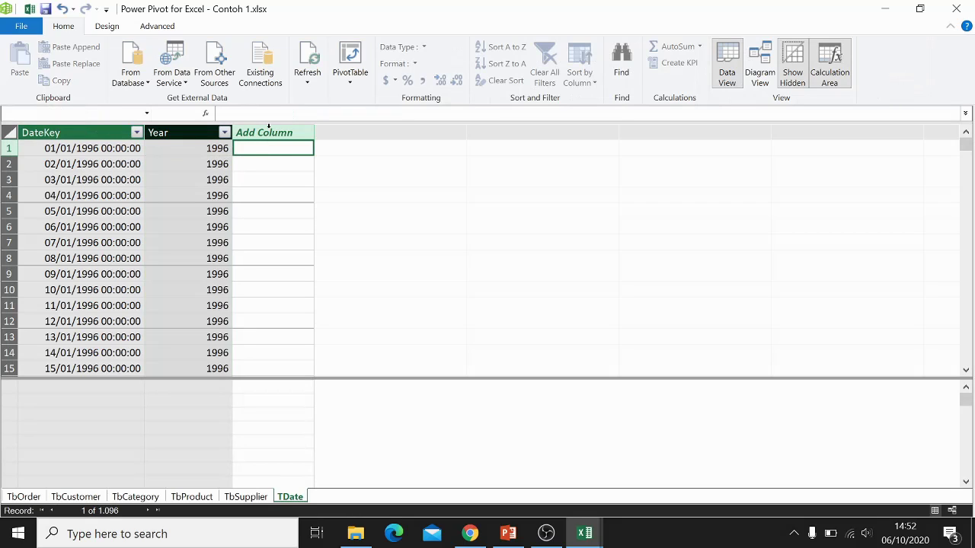
pyautogui.click(265, 127)
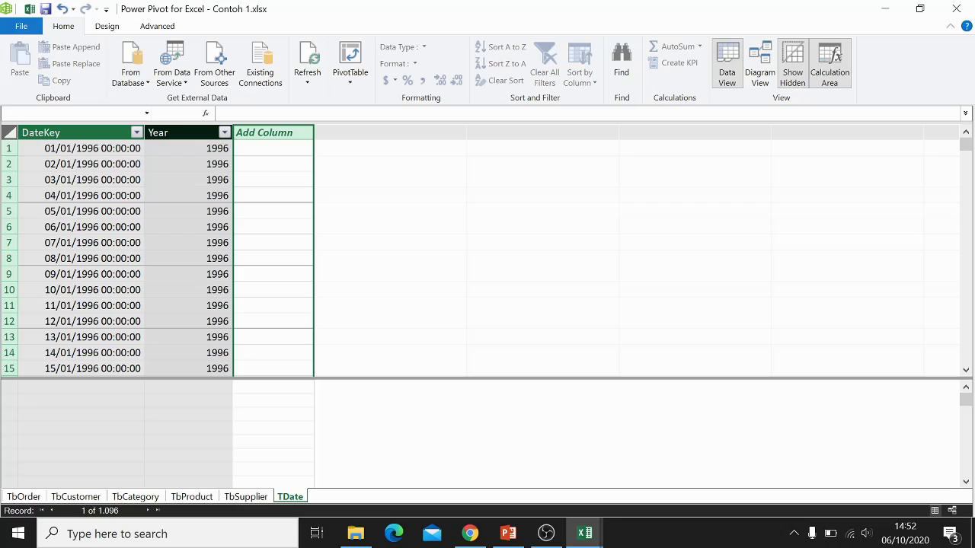
pyautogui.click(216, 113)
pyautogui.write('=')
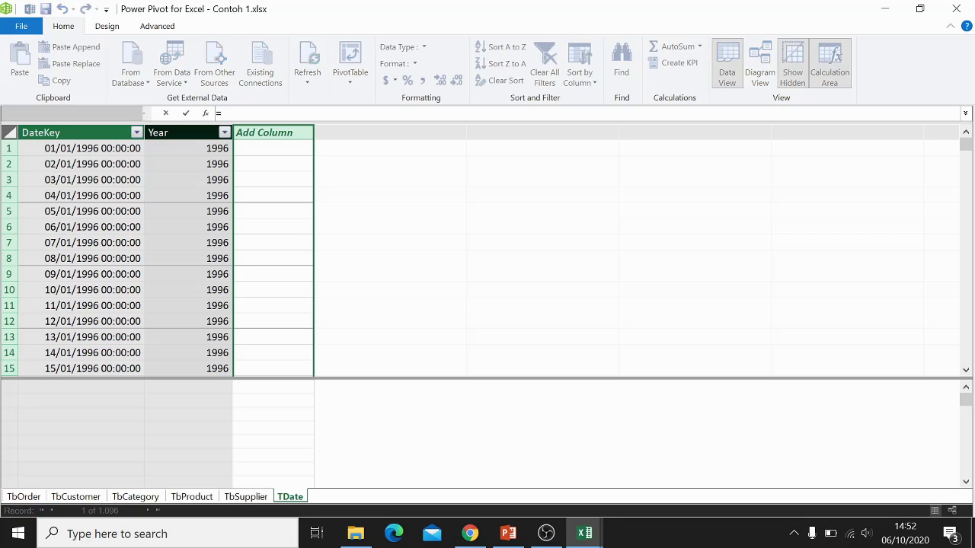
pyautogui.write('Mout')
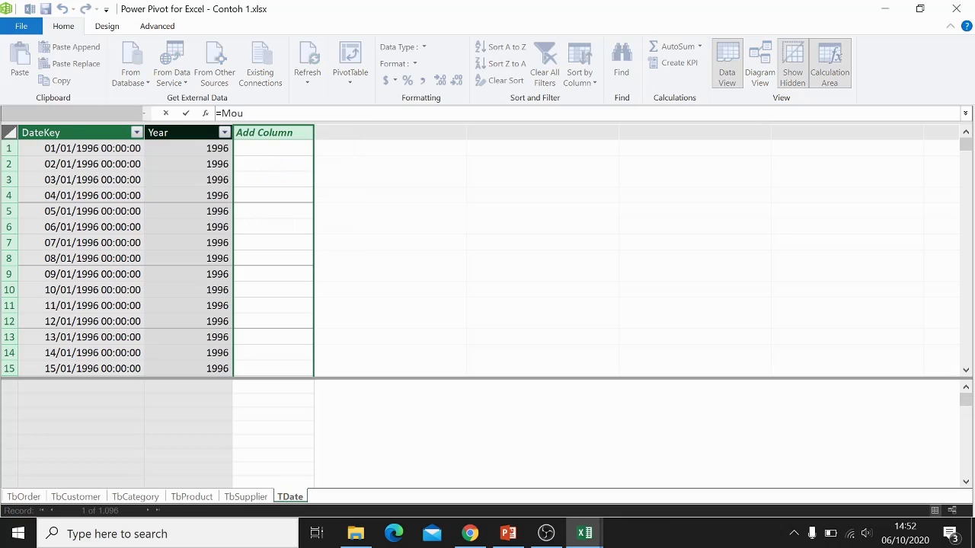
pyautogui.press('BackSpace')
pyautogui.press('Down')
pyautogui.press('Tab')
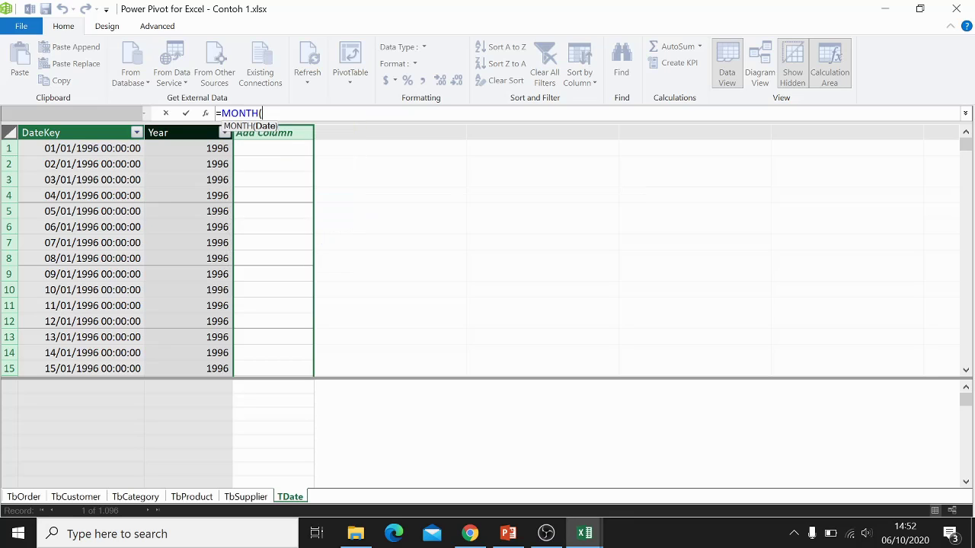
pyautogui.write('Date')
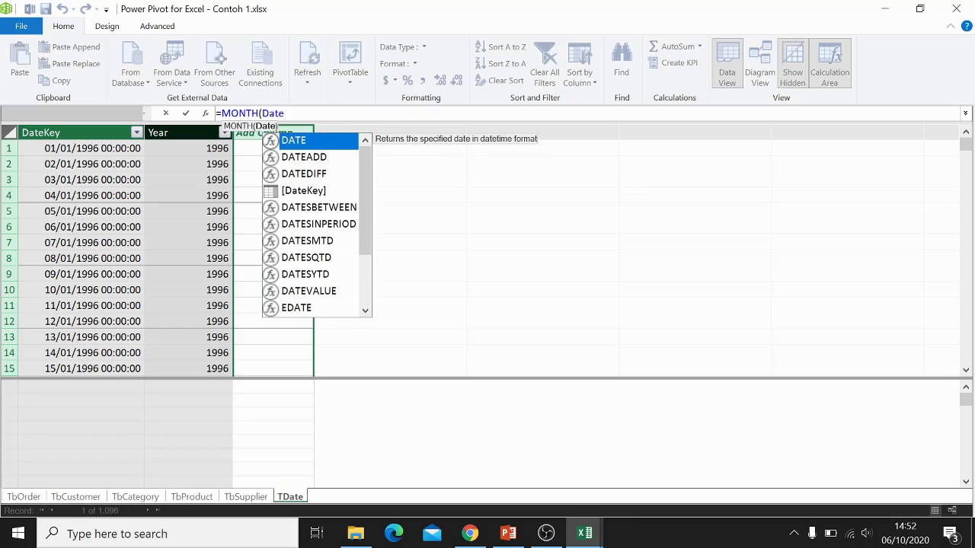
pyautogui.click(321, 193)
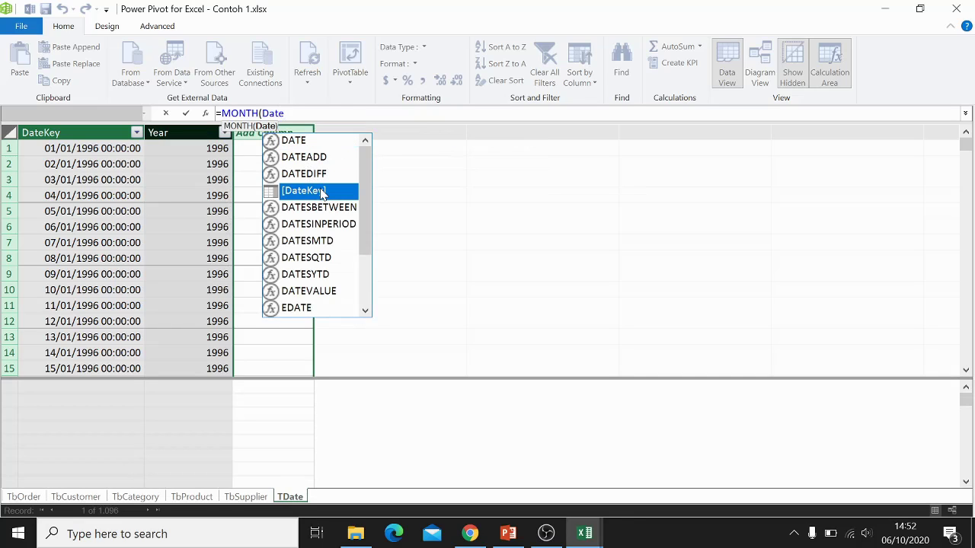
pyautogui.doubleClick(321, 192)
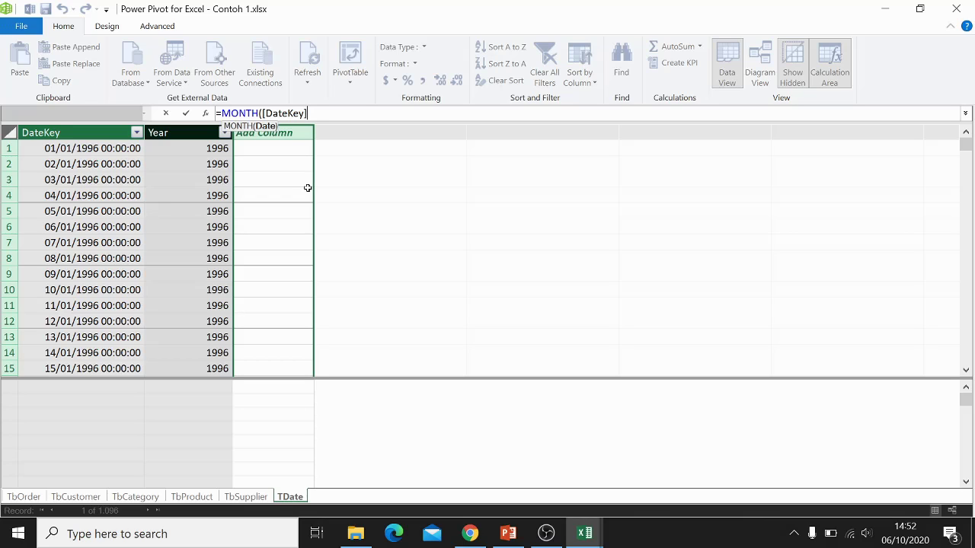
pyautogui.write(')')
pyautogui.press('Return')
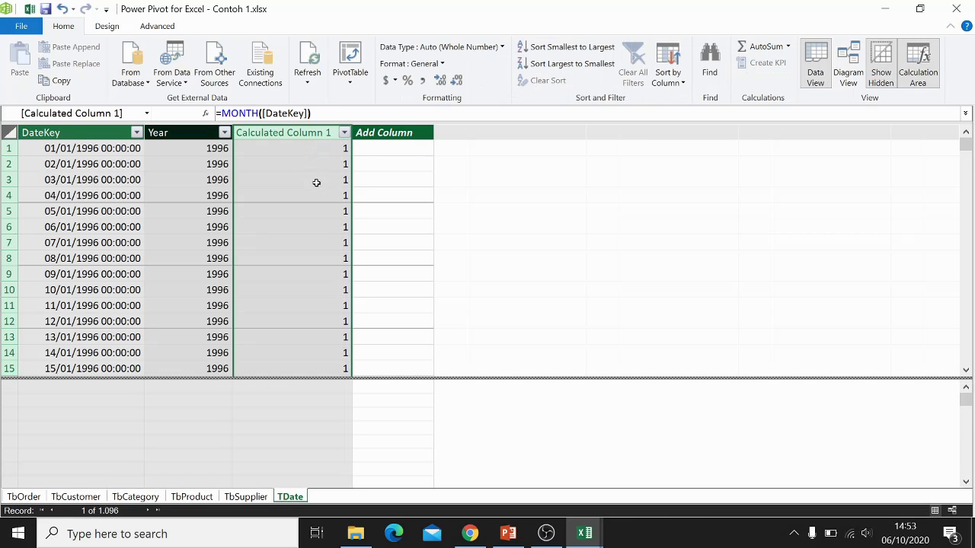
# Step: Rename the calculated column that holds the MONTH formula as MonthNumber
pyautogui.moveTo(965, 145)
pyautogui.mouseDown()
pyautogui.moveTo(968, 175)
pyautogui.moveTo(965, 142)
pyautogui.mouseUp()
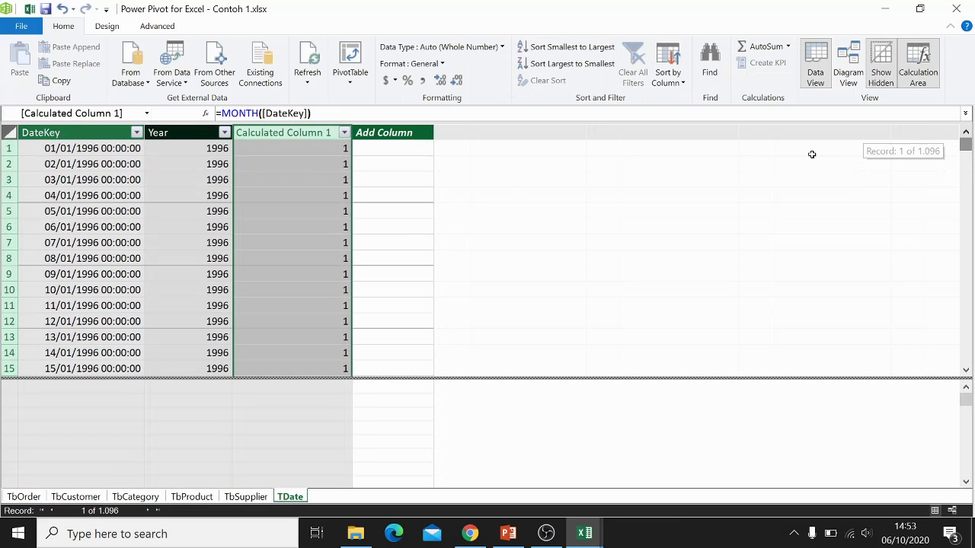
pyautogui.click(318, 160)
pyautogui.click(320, 133)
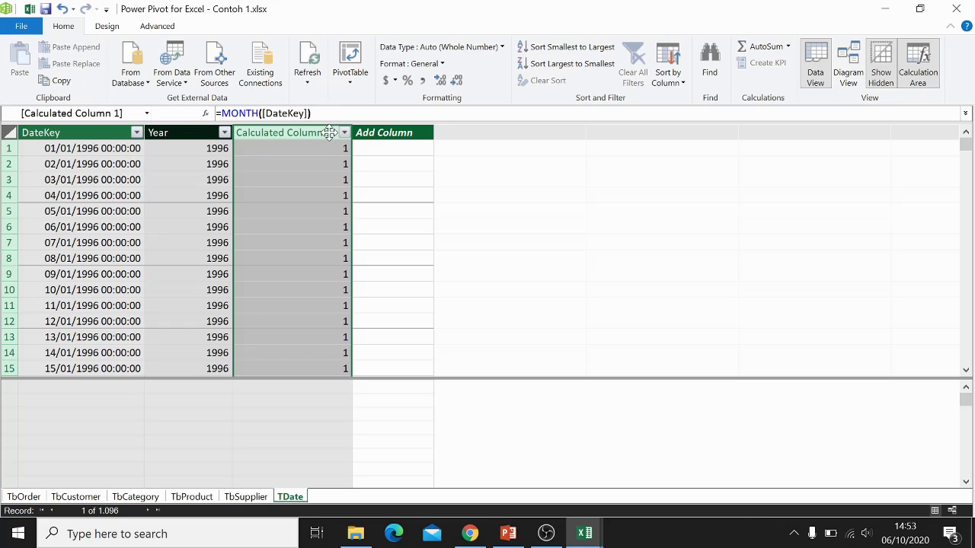
pyautogui.doubleClick(329, 132)
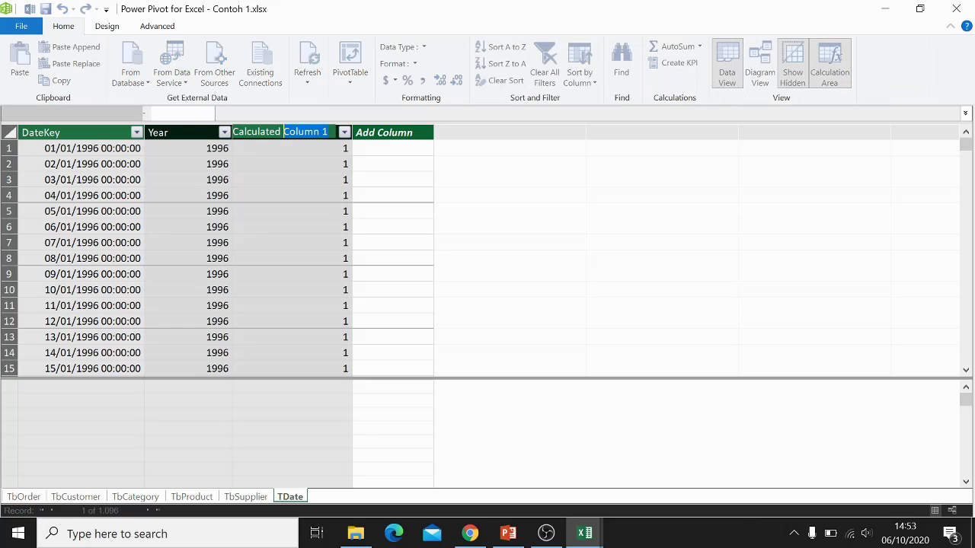
pyautogui.write('Month')
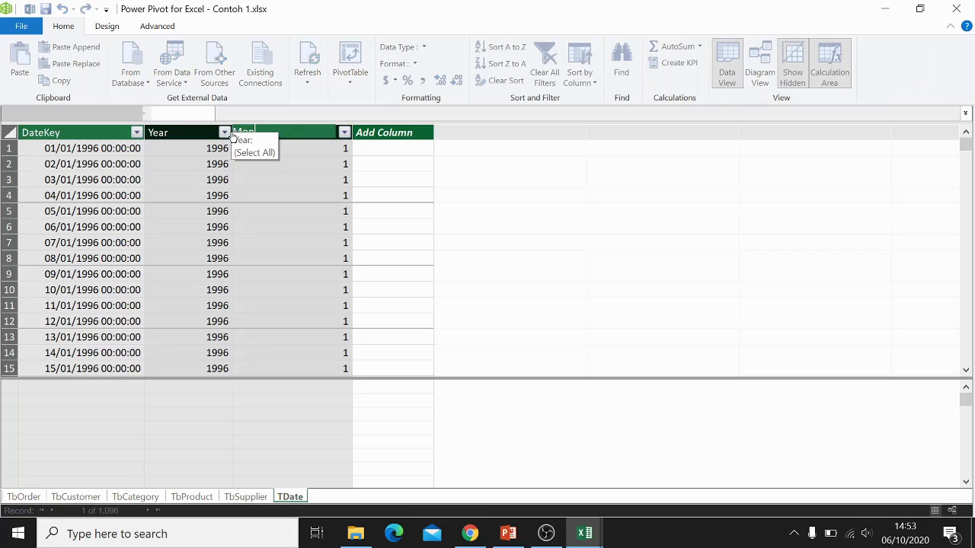
pyautogui.write('Number')
pyautogui.press('Return')
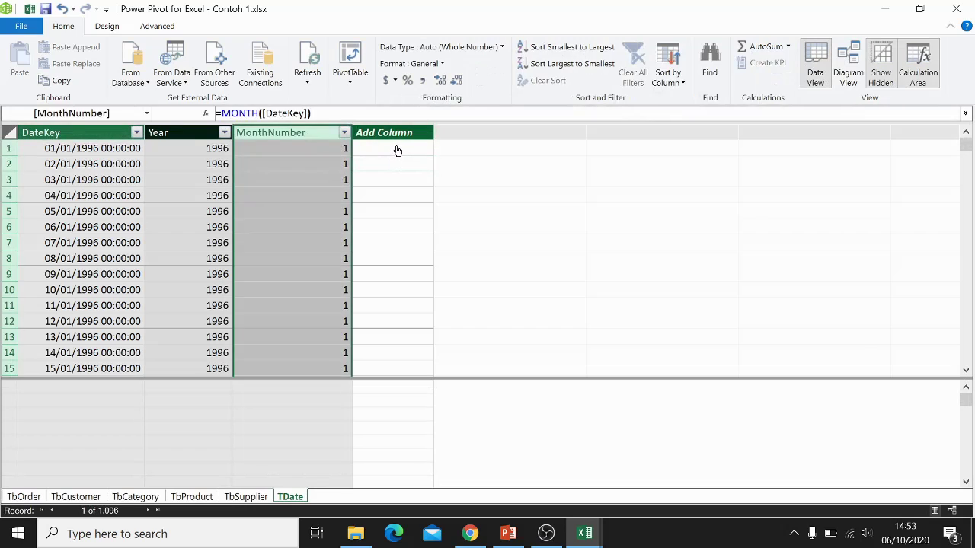
# Step: Add a calculated column beside MonthNumber in TDate with the formula =FORMAT([DateKey];"MMM")
pyautogui.click(397, 150)
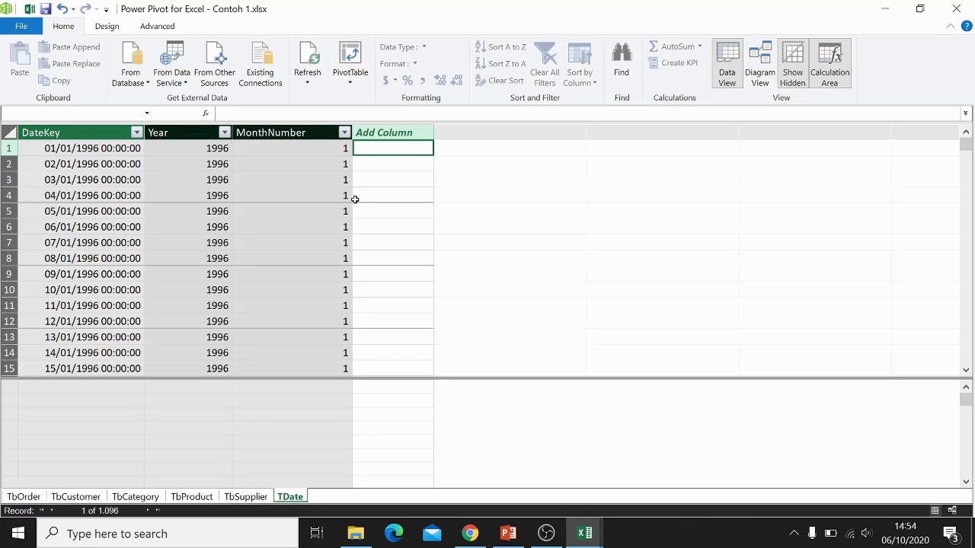
pyautogui.click(397, 125)
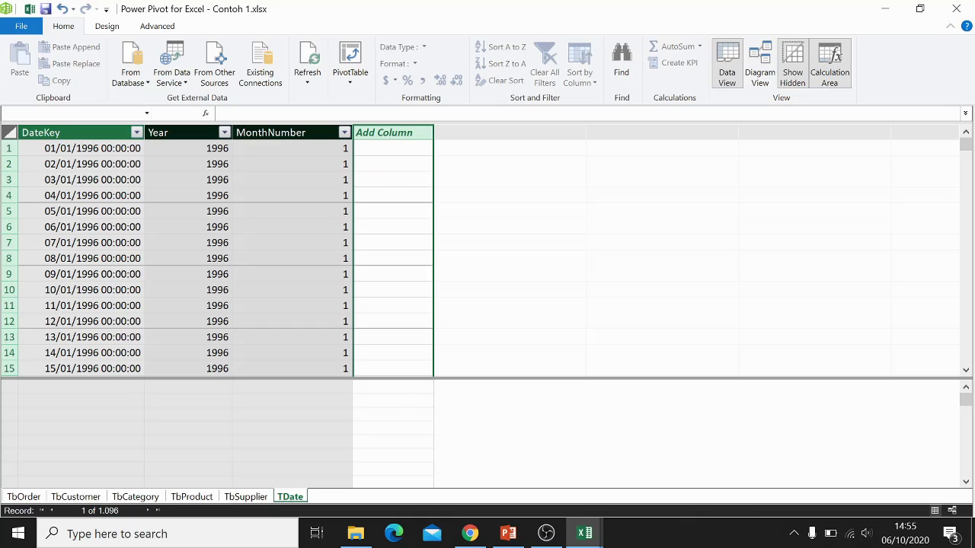
pyautogui.click(216, 113)
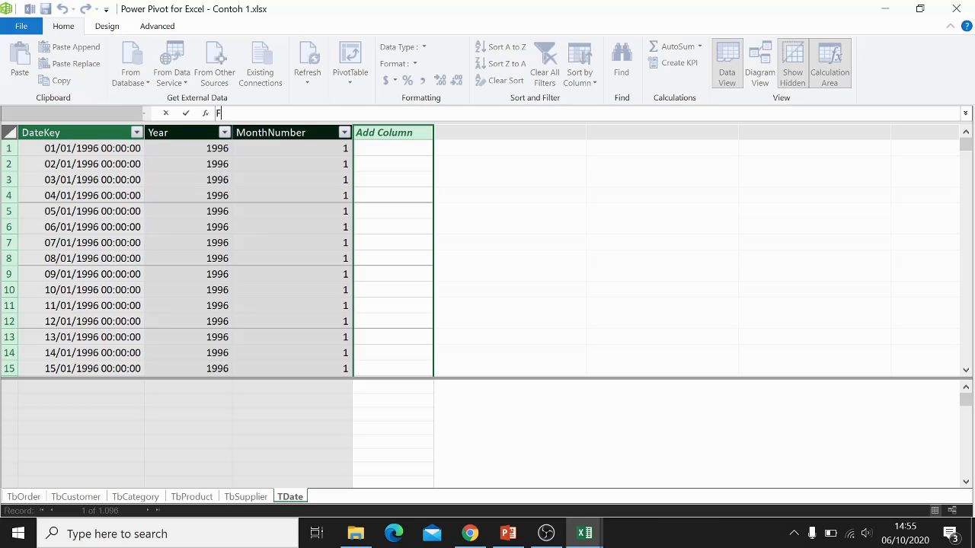
pyautogui.write('=F')
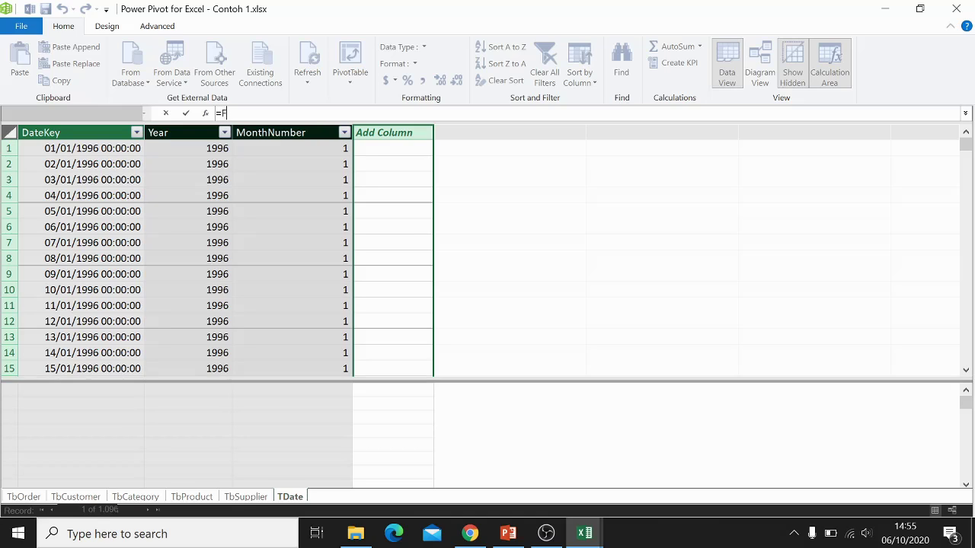
pyautogui.write('or')
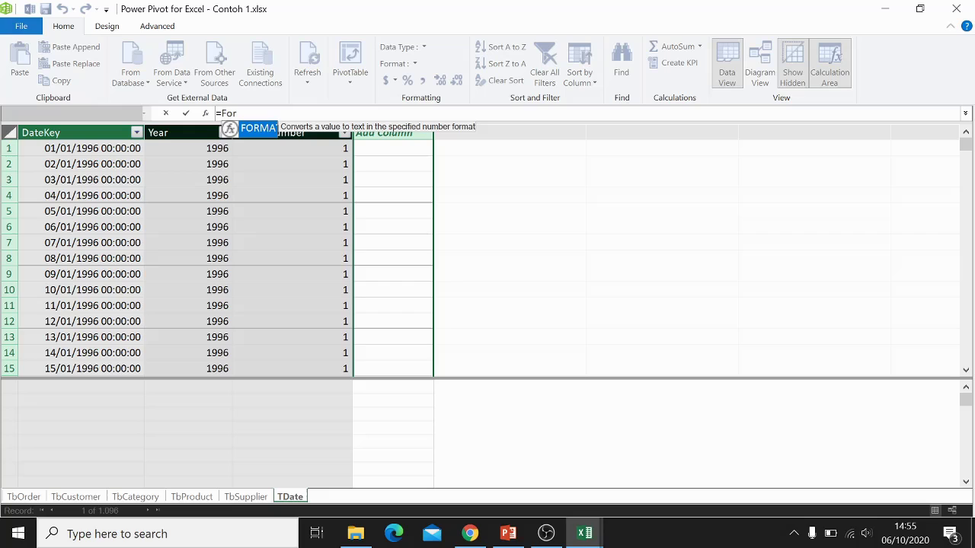
pyautogui.press('Tab')
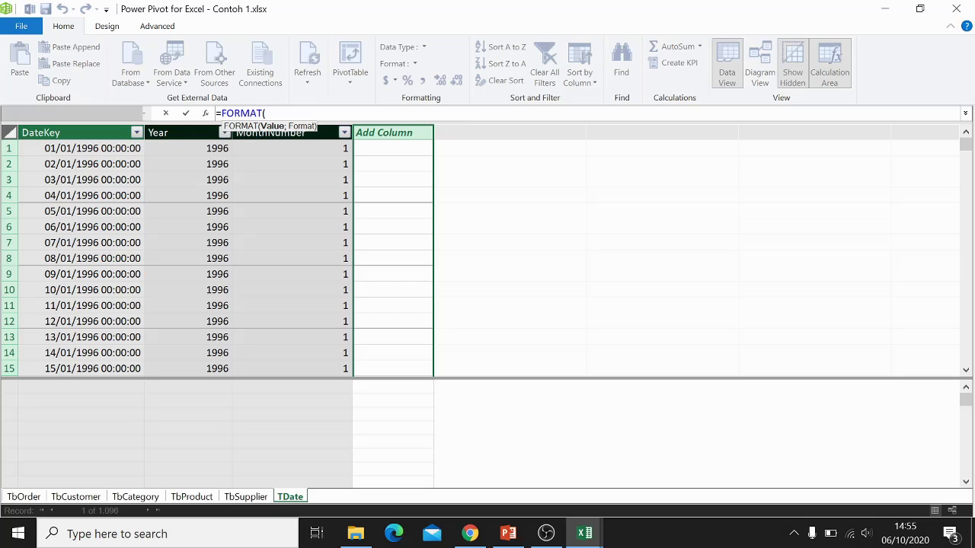
pyautogui.write('D')
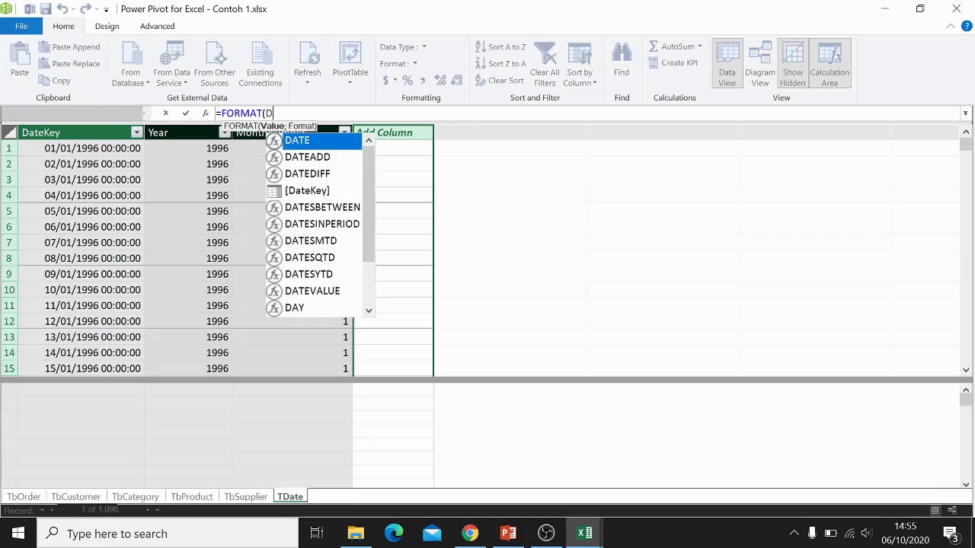
pyautogui.write('ate')
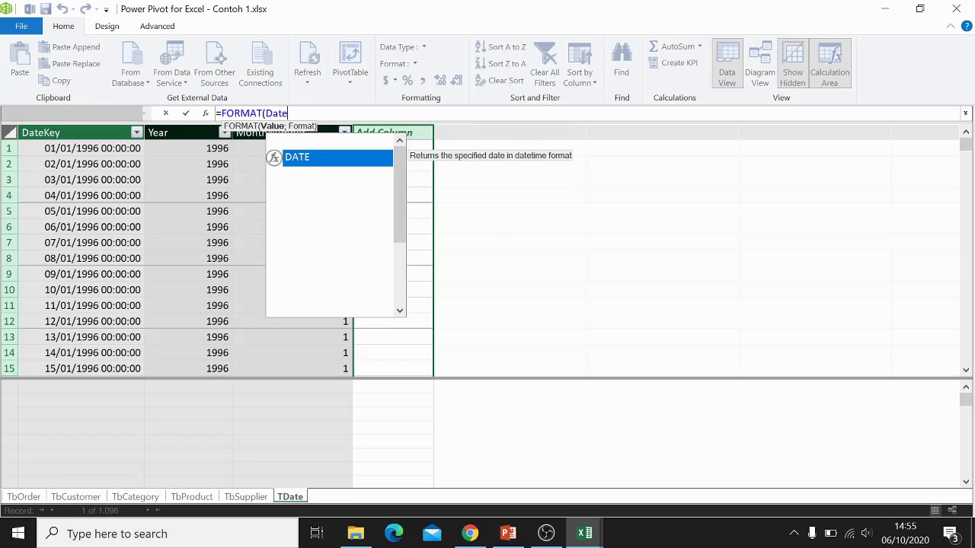
pyautogui.click(319, 194)
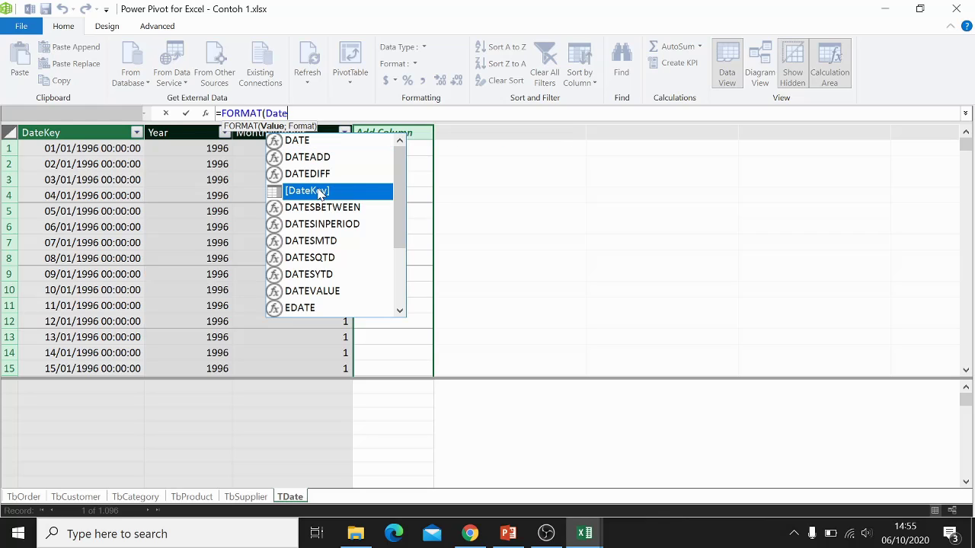
pyautogui.doubleClick(320, 192)
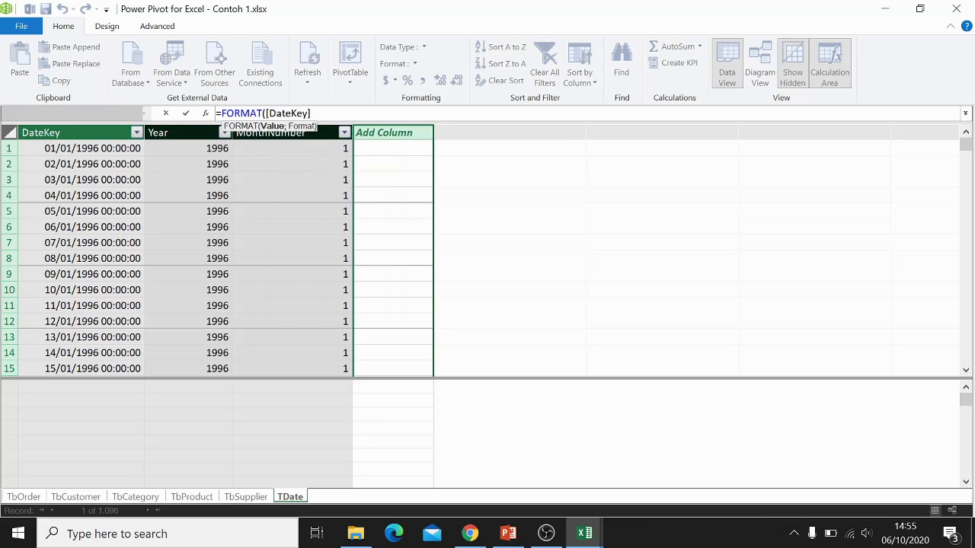
pyautogui.write(';')
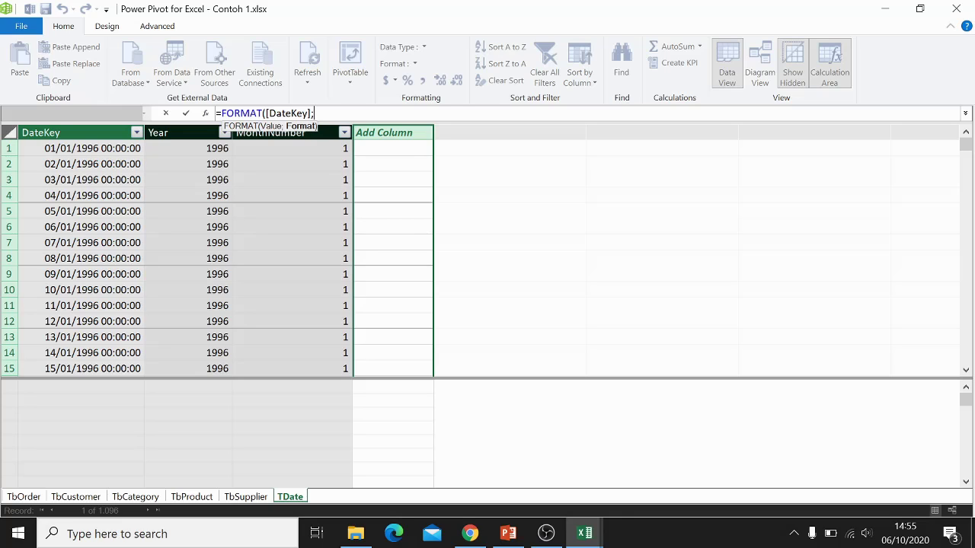
pyautogui.write('"MMM')
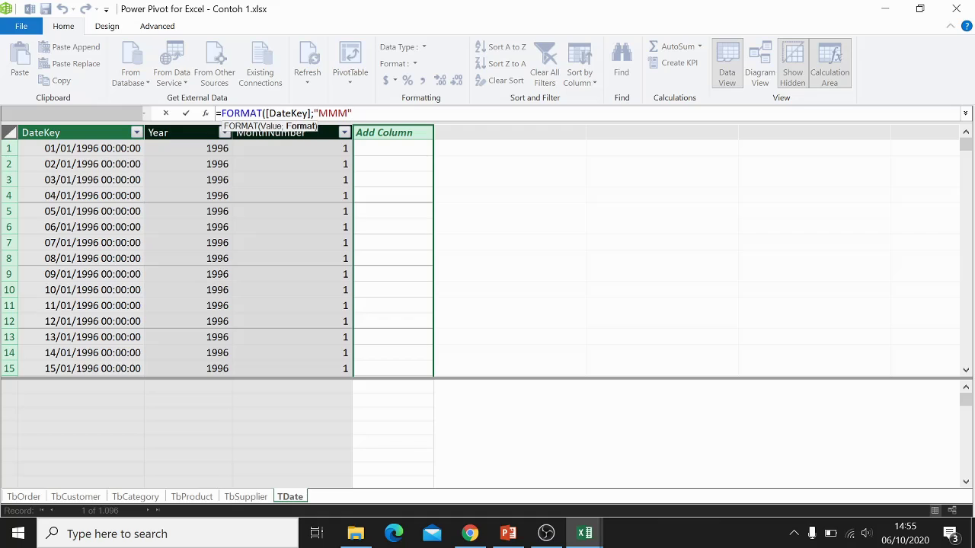
pyautogui.write('")')
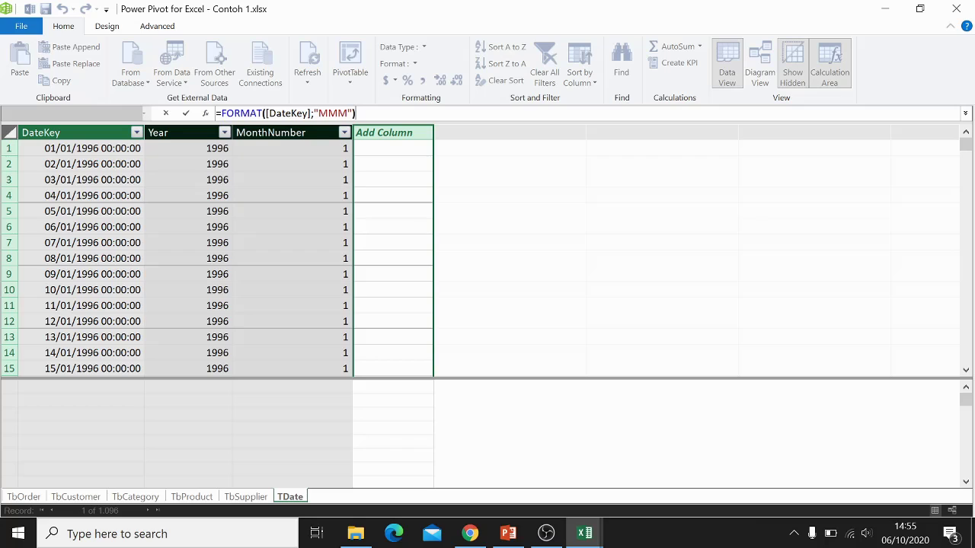
pyautogui.press('Return')
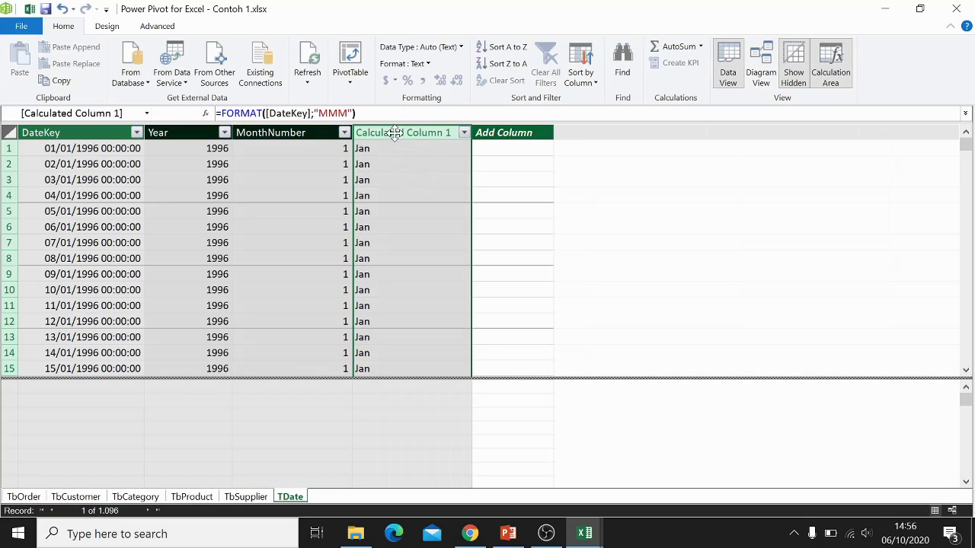
# Step: Rename the calculated column that holds the FORMAT formula in TDate as Month
pyautogui.click(412, 242)
pyautogui.scroll(-4, 411, 242)
pyautogui.moveTo(972, 152)
pyautogui.mouseDown()
pyautogui.moveTo(971, 248)
pyautogui.moveTo(971, 145)
pyautogui.mouseUp()
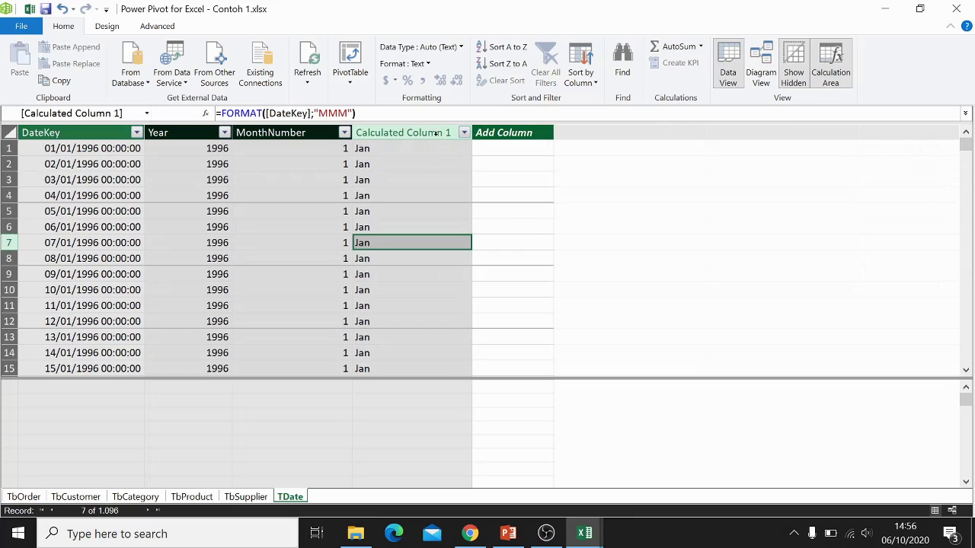
pyautogui.doubleClick(435, 133)
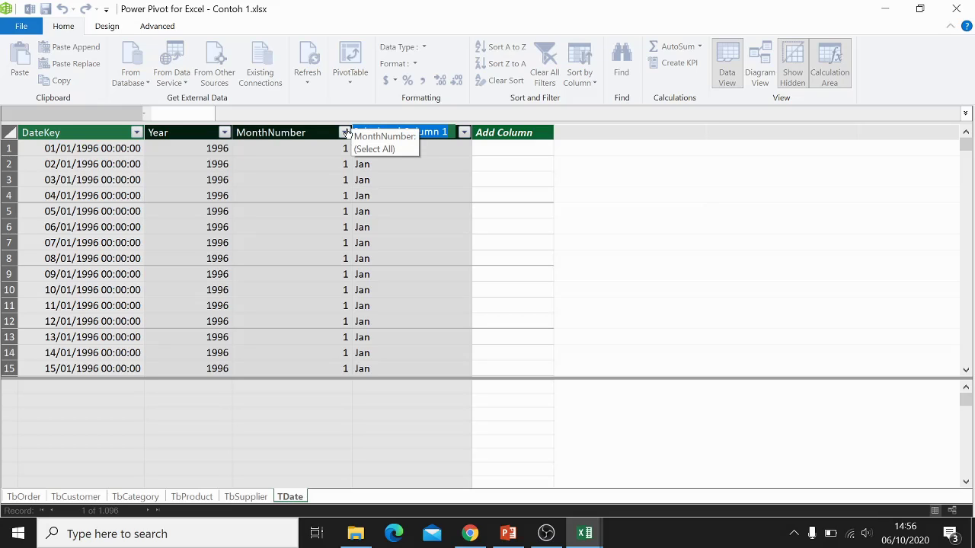
pyautogui.press('BackSpace')
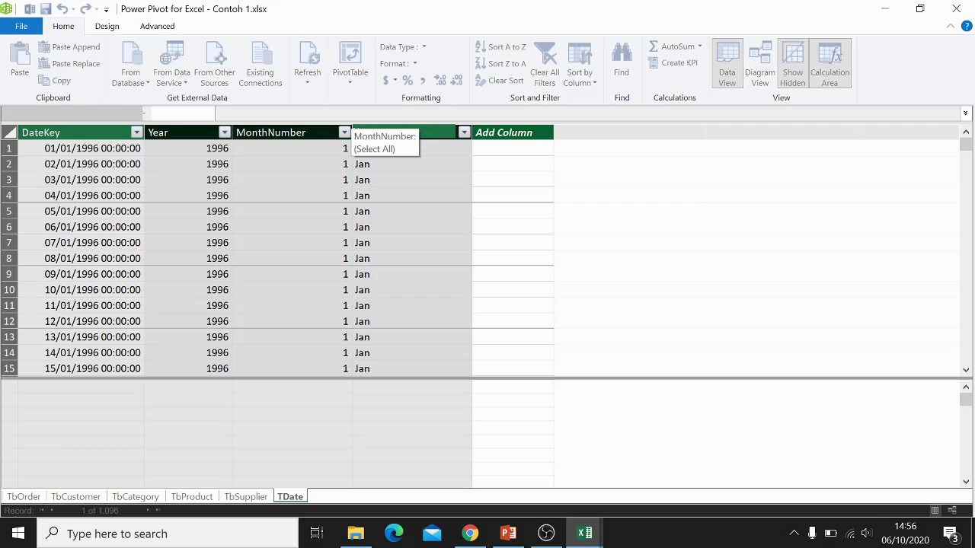
pyautogui.write('Month')
pyautogui.press('Return')
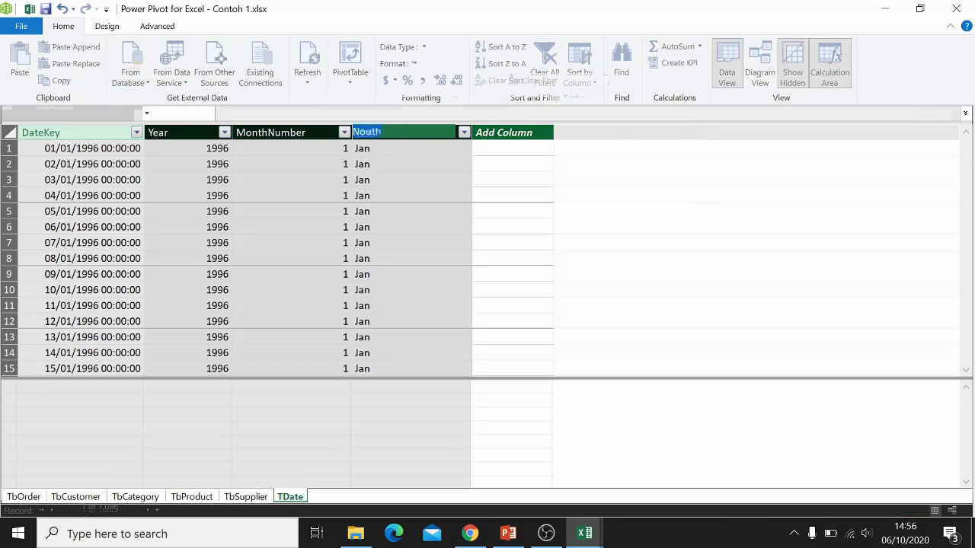
pyautogui.doubleClick(391, 131)
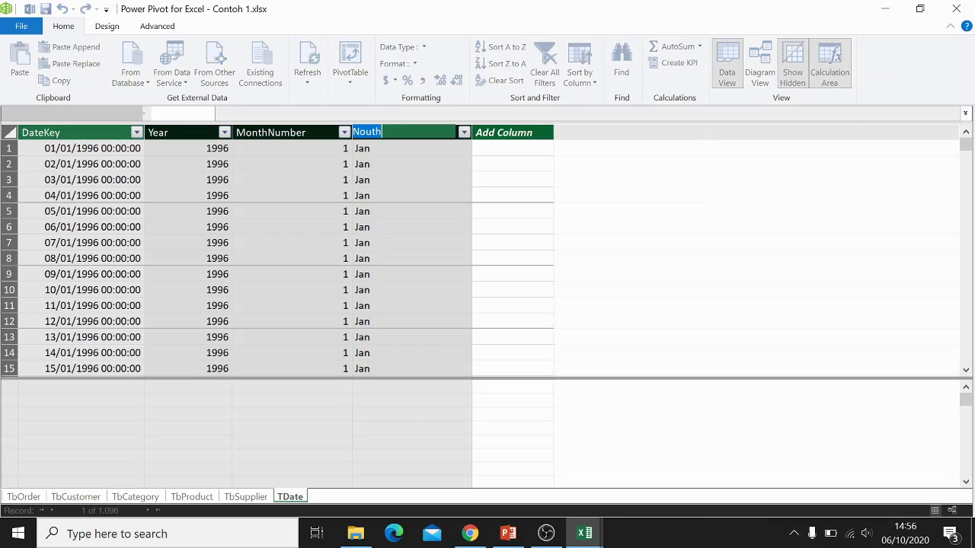
pyautogui.write('Month')
pyautogui.press('Return')
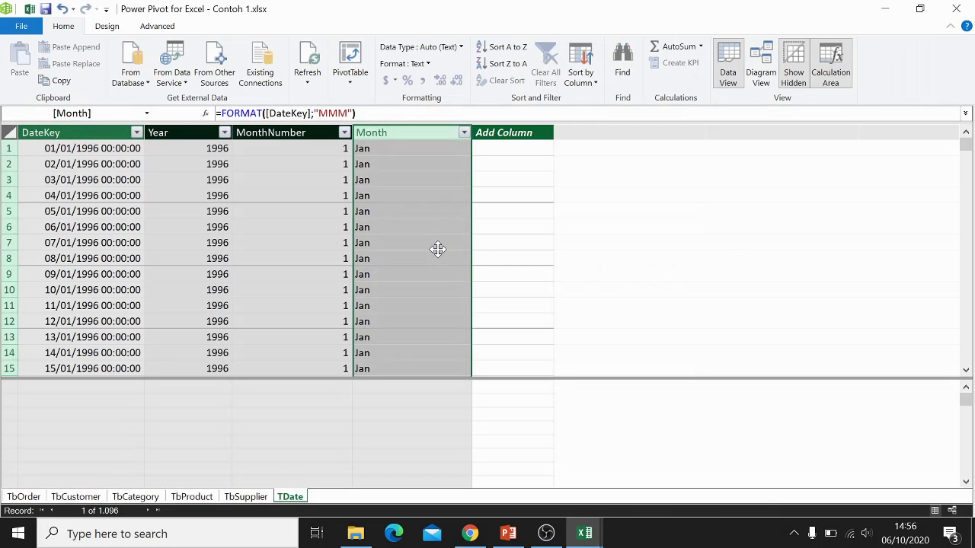
pyautogui.click(438, 244)
# Step: Sort the Month column of the TDate table by the MonthNumber column in Power Pivot
pyautogui.click(586, 538)
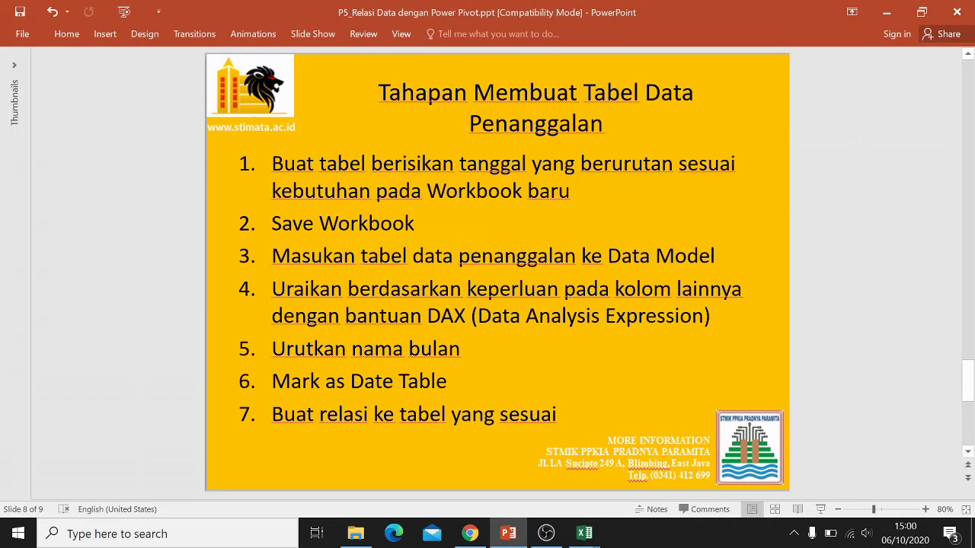
pyautogui.click(585, 534)
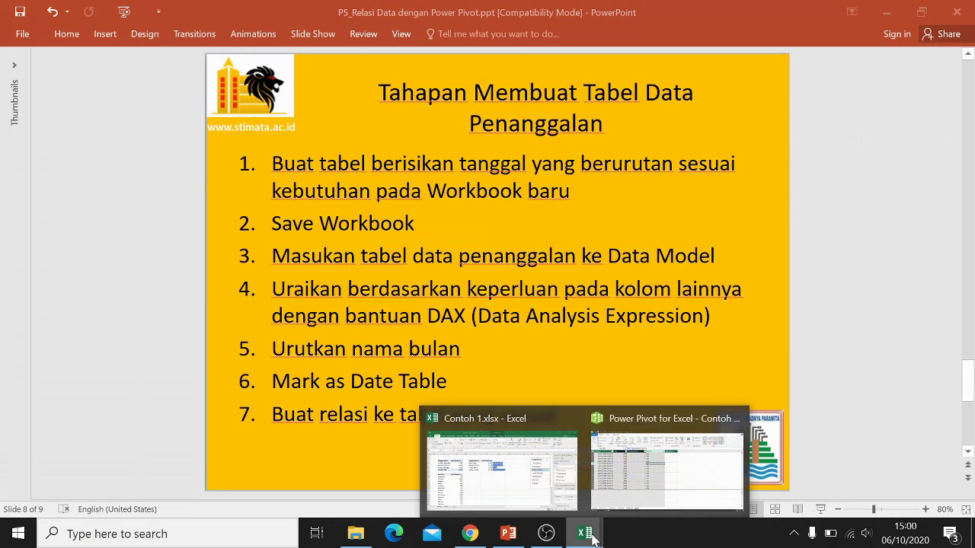
pyautogui.click(644, 492)
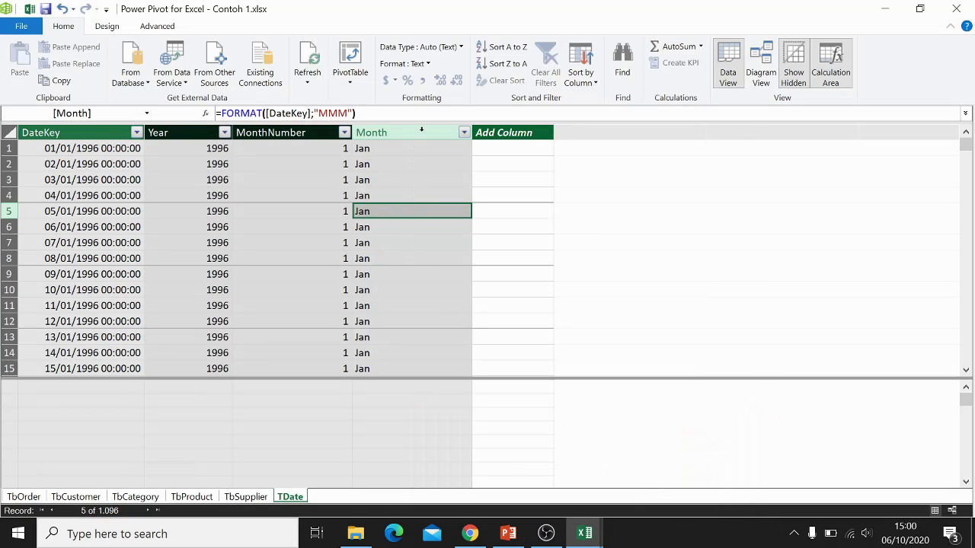
pyautogui.click(421, 132)
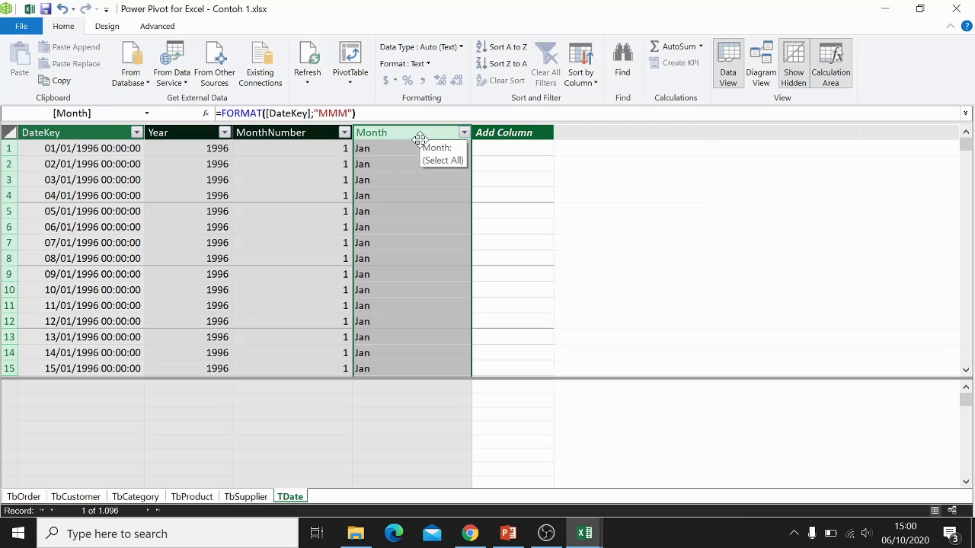
pyautogui.click(594, 84)
pyautogui.click(602, 99)
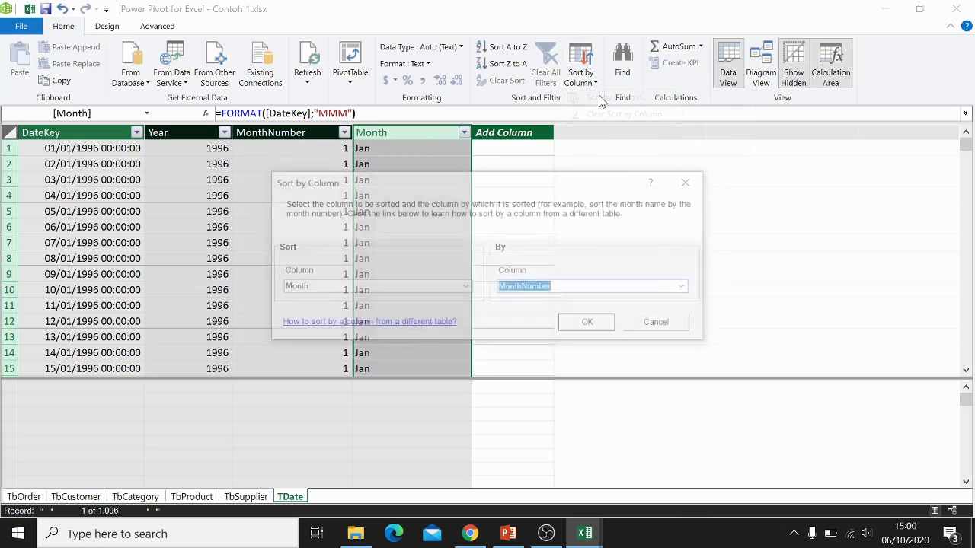
pyautogui.click(550, 287)
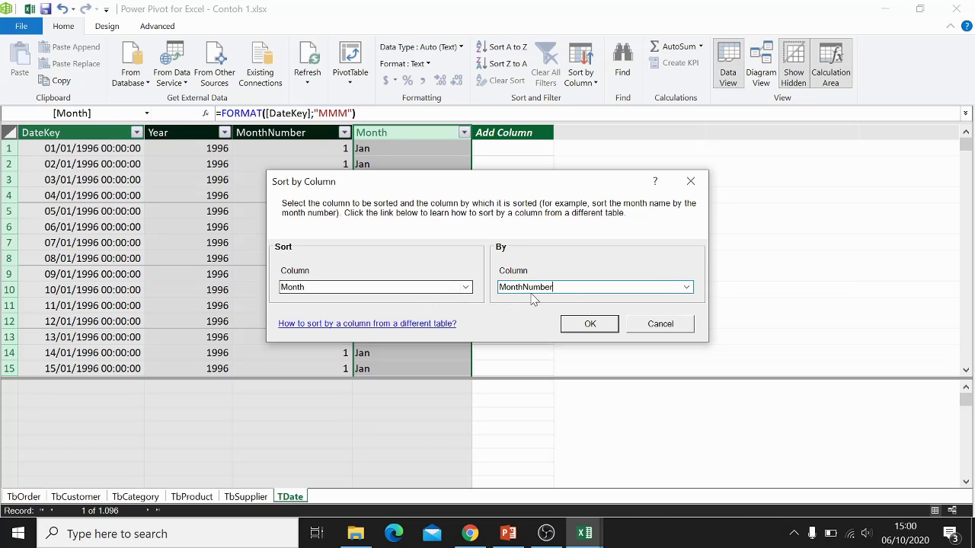
pyautogui.click(687, 286)
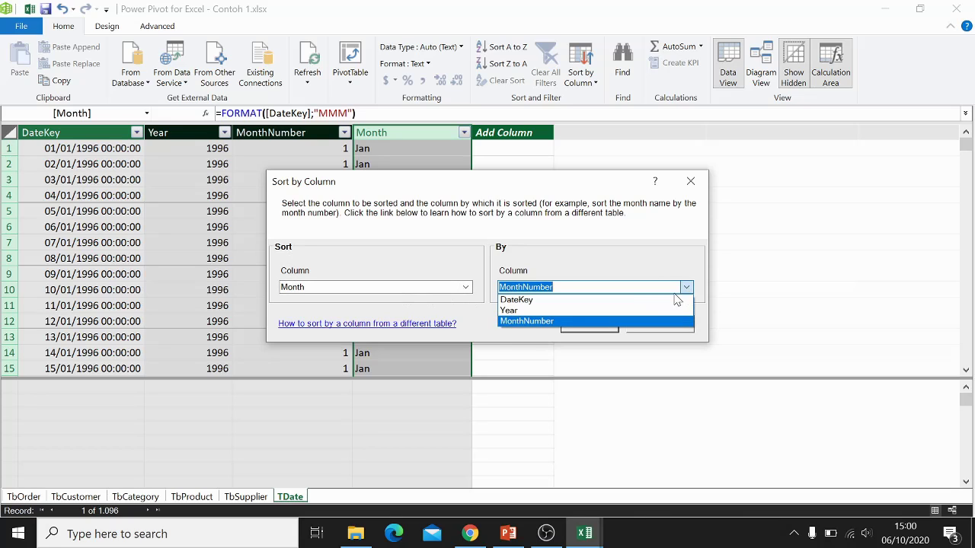
pyautogui.click(564, 322)
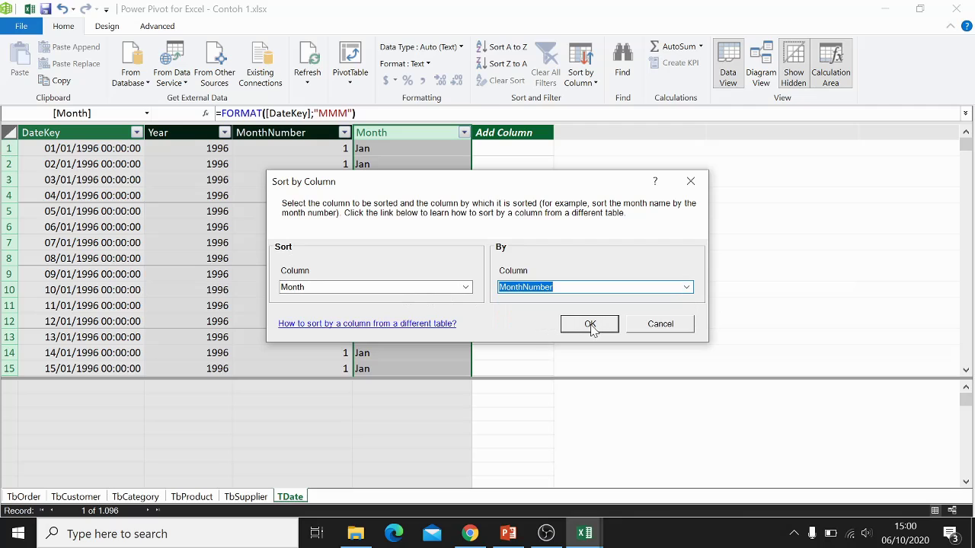
pyautogui.click(592, 325)
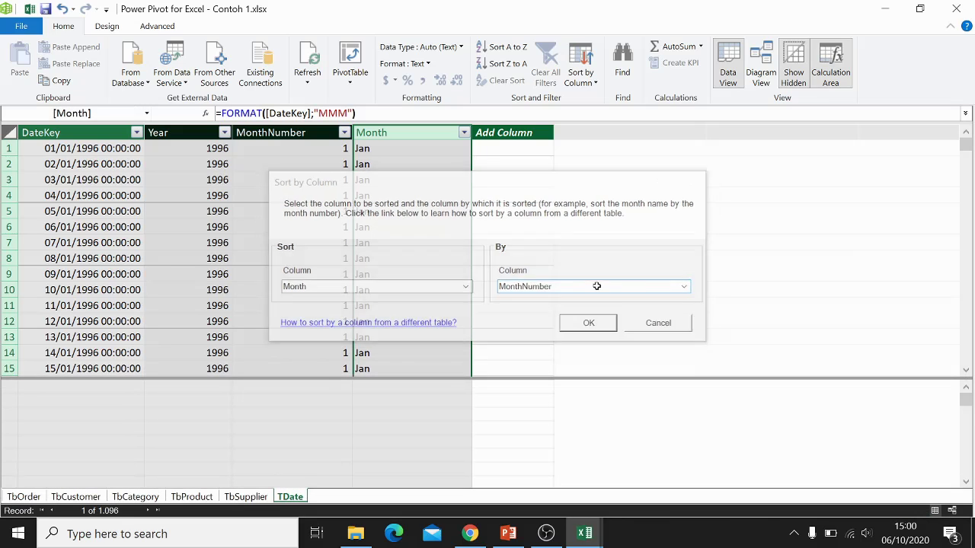
pyautogui.click(409, 258)
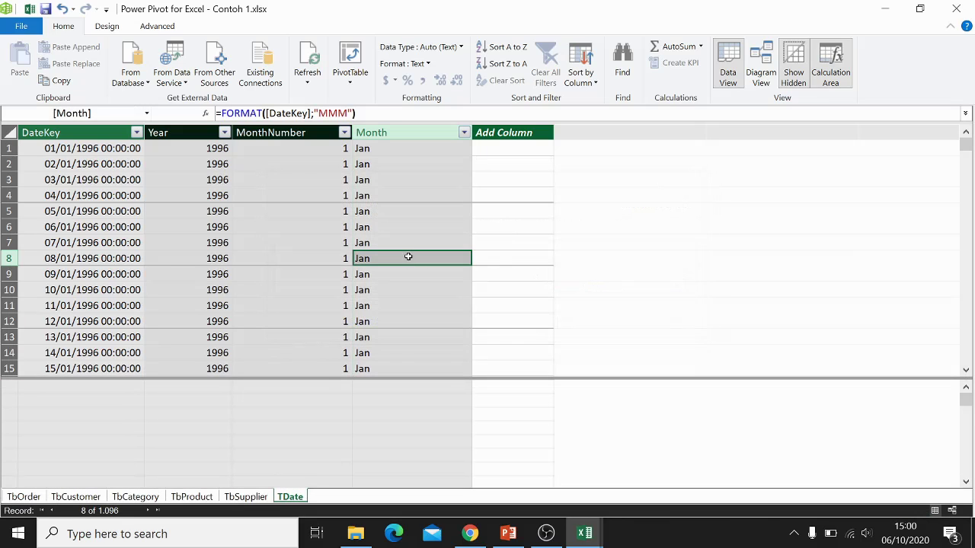
pyautogui.click(307, 212)
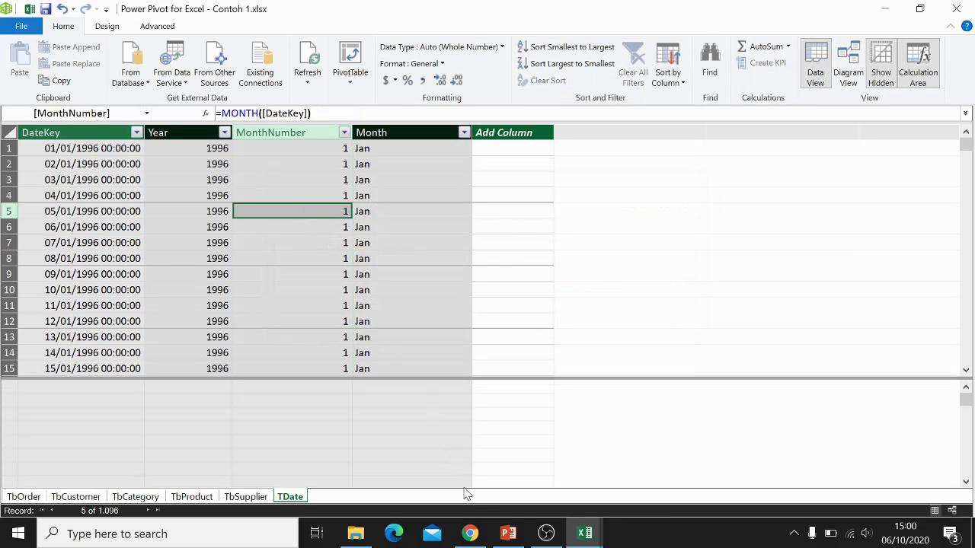
# Step: Review the calendar-table procedure slide in PowerPoint and return to the MonthNumber column of TDate in Power Pivot
pyautogui.click(508, 533)
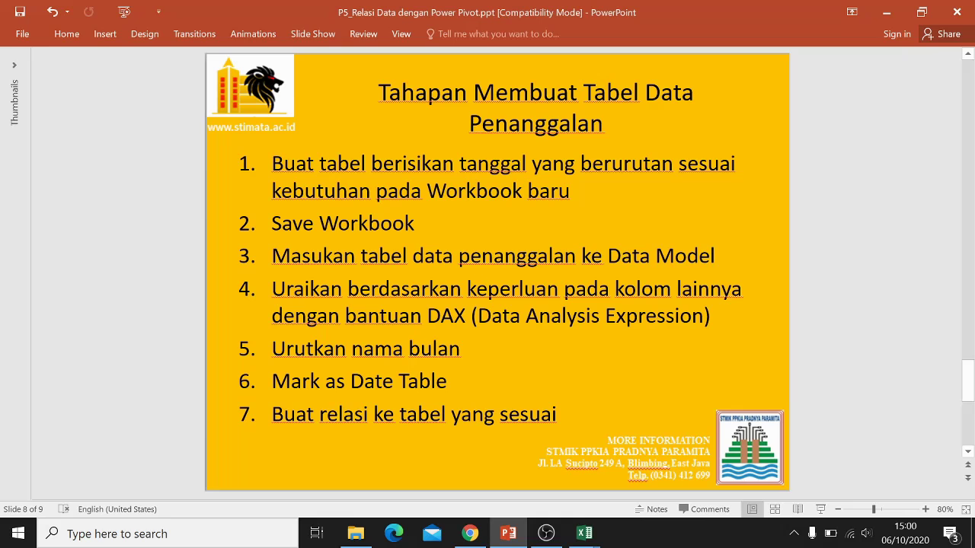
pyautogui.click(886, 12)
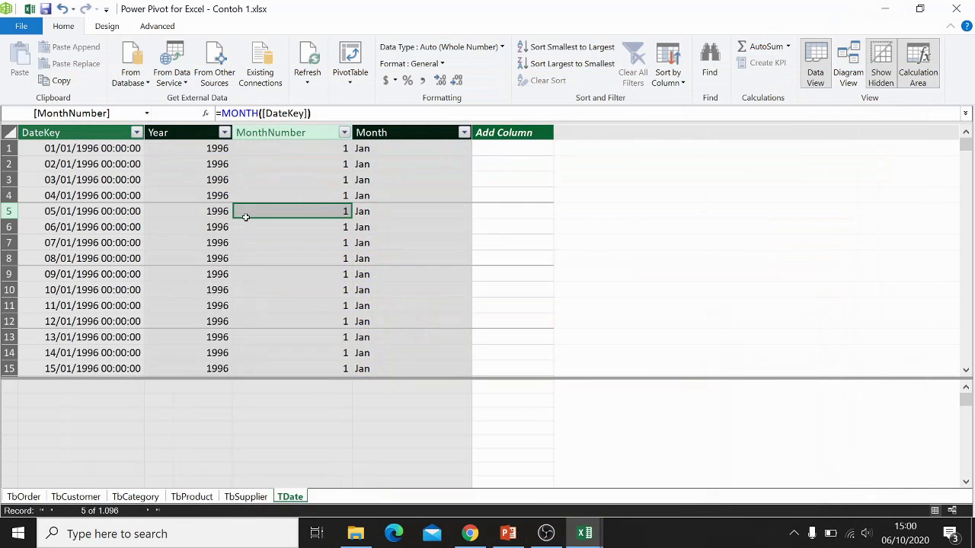
pyautogui.click(305, 133)
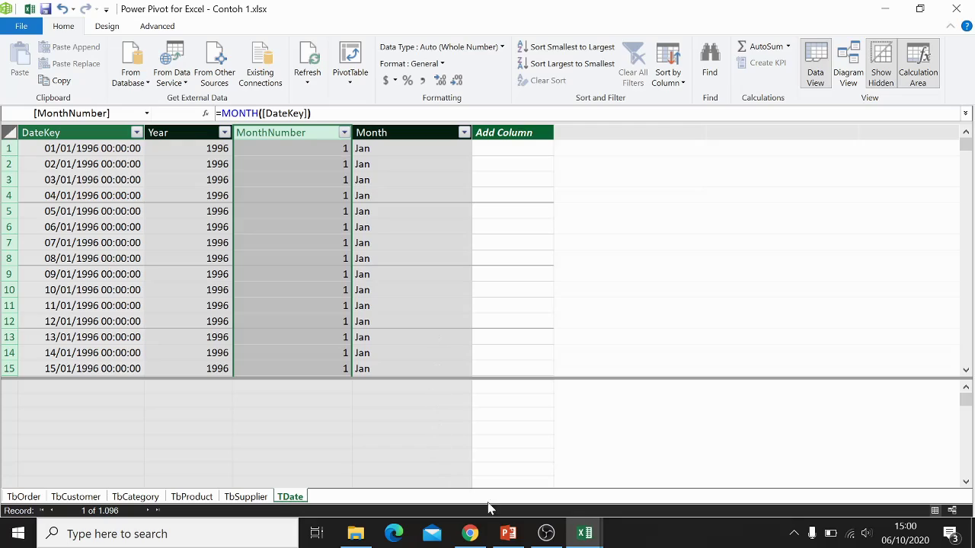
pyautogui.click(509, 535)
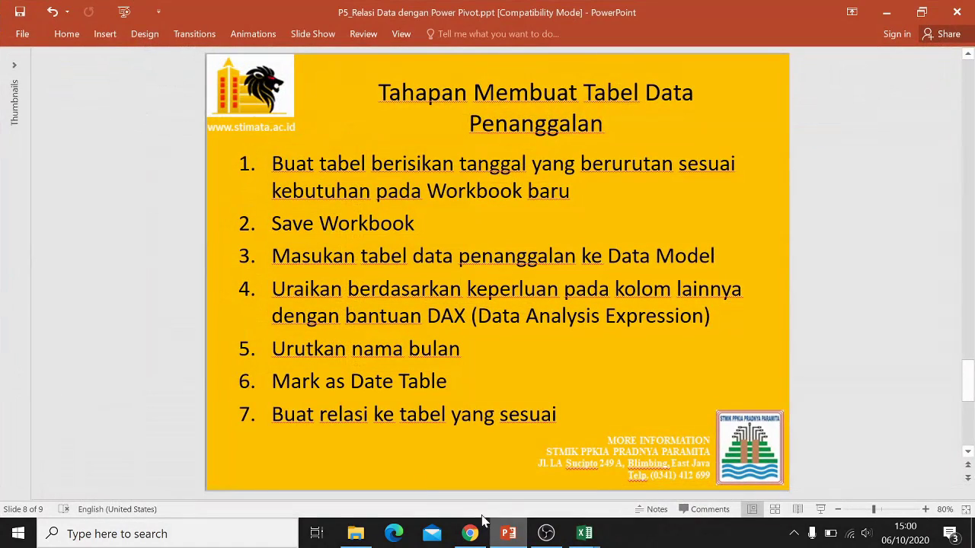
pyautogui.click(508, 535)
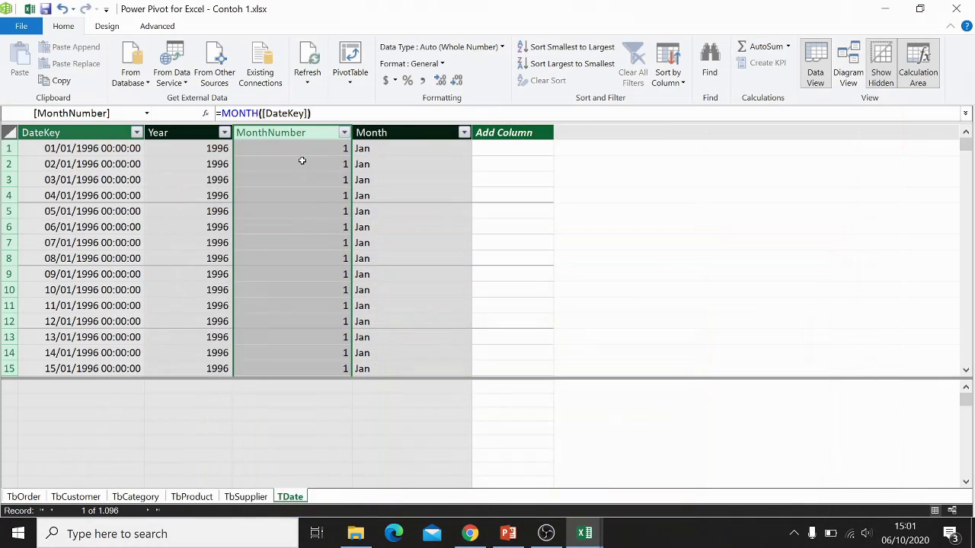
pyautogui.click(300, 152)
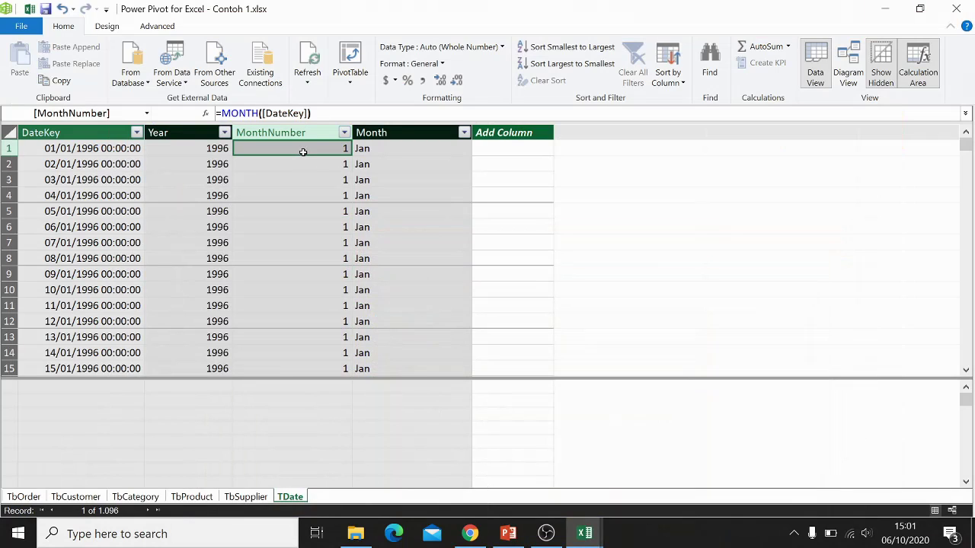
pyautogui.click(306, 126)
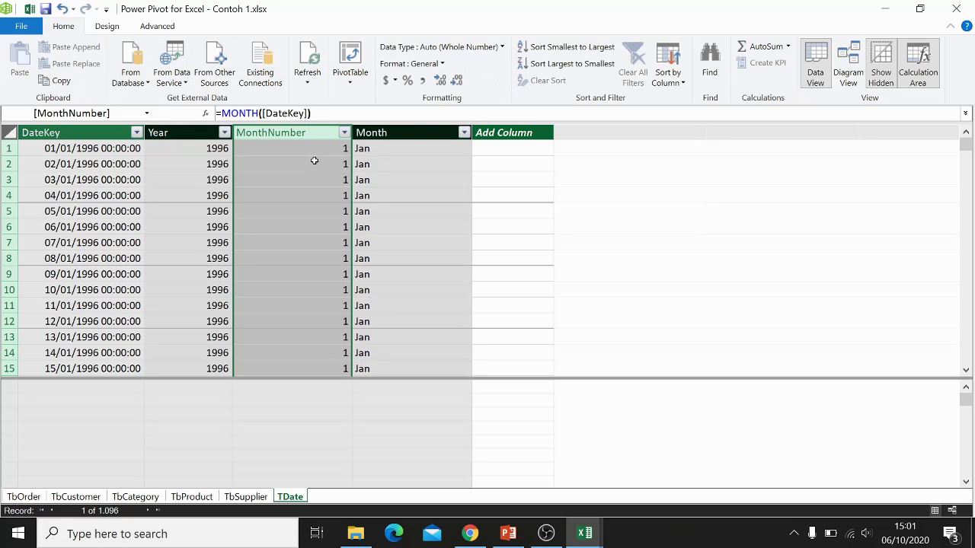
# Step: Mark TDate as a date table, using DateKey as its unique date identifier
pyautogui.click(159, 27)
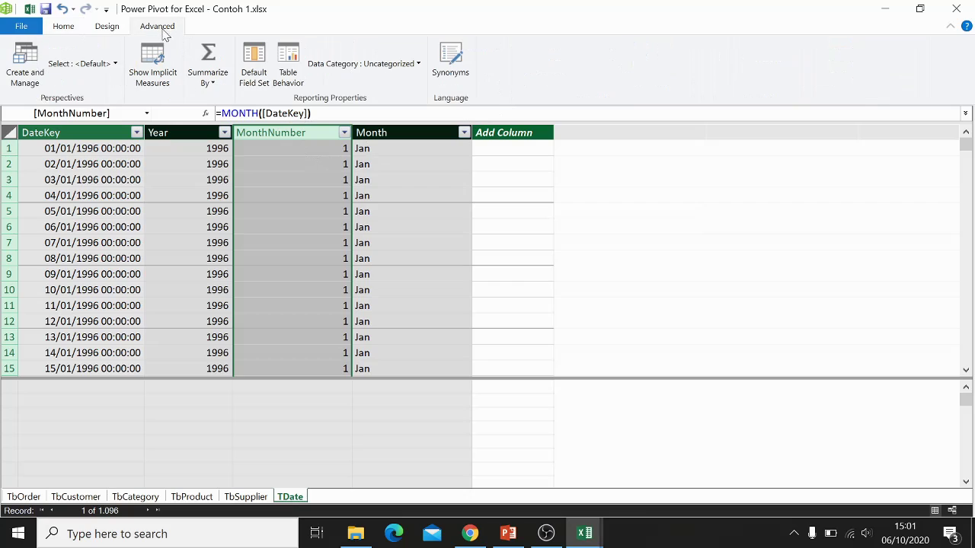
pyautogui.scroll(1, 147, 38)
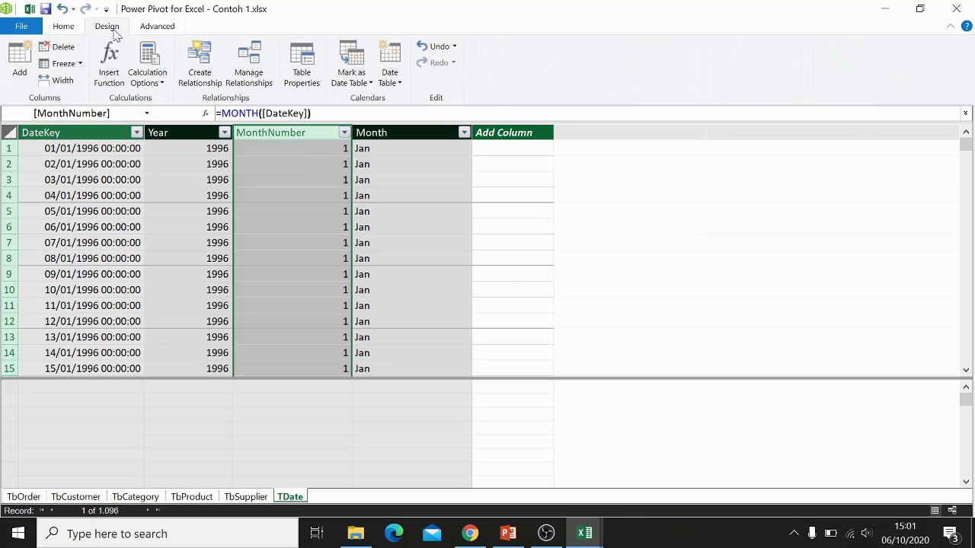
pyautogui.click(370, 84)
pyautogui.click(374, 99)
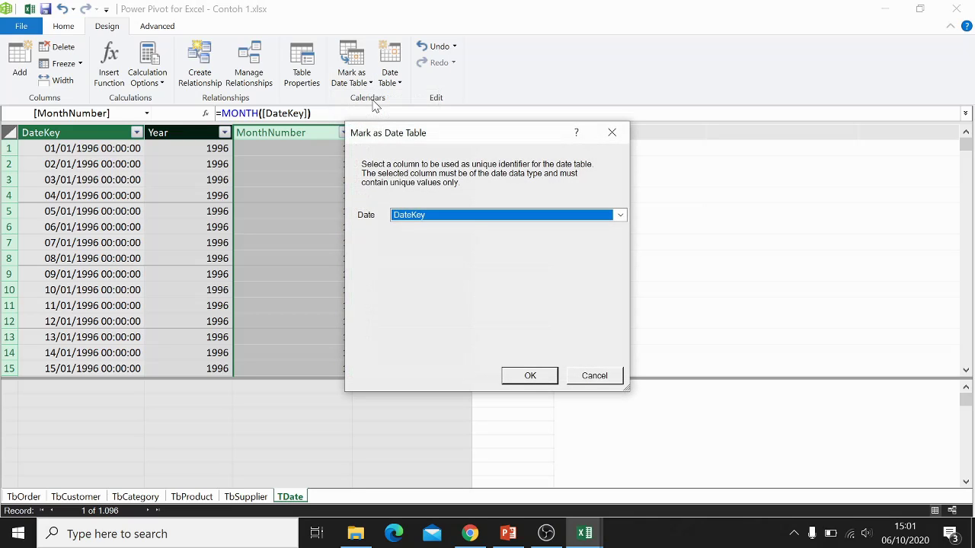
pyautogui.click(468, 216)
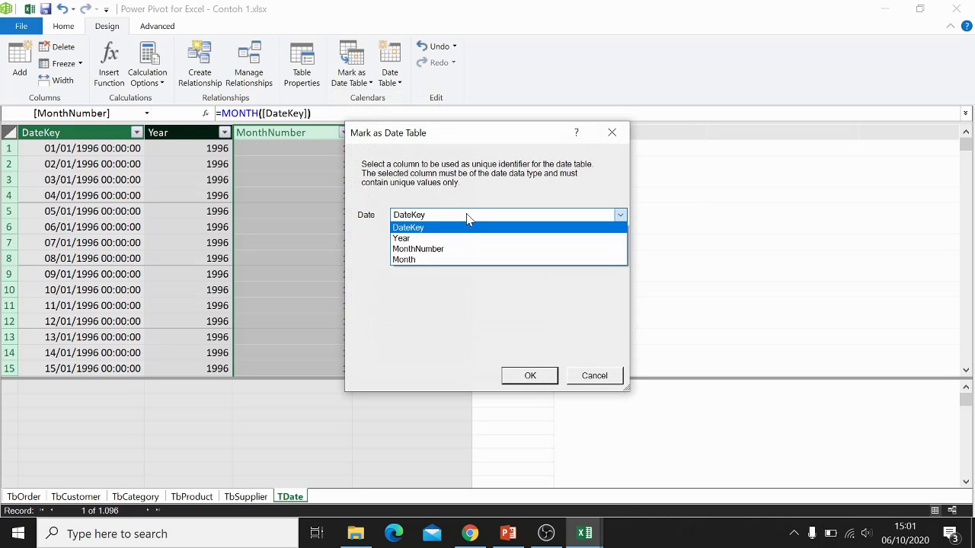
pyautogui.click(468, 217)
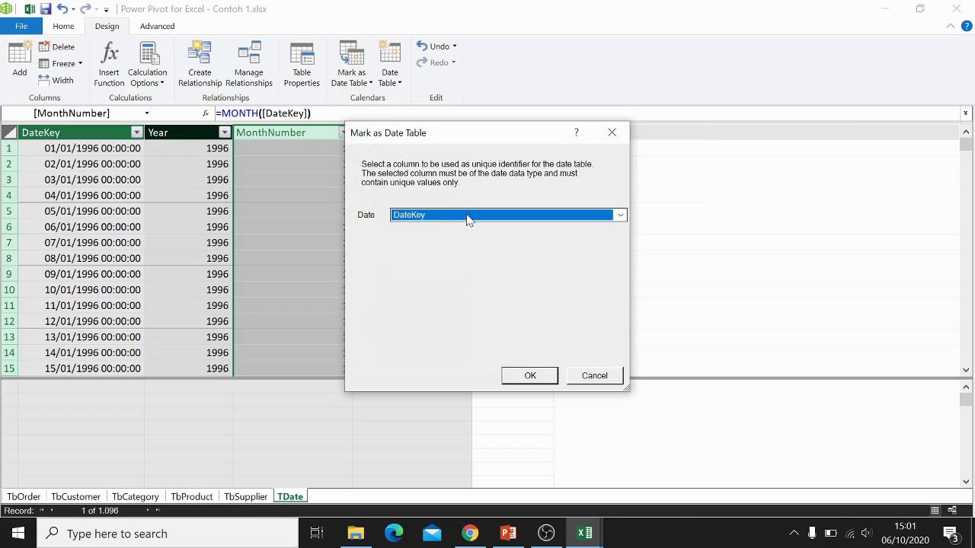
pyautogui.click(529, 376)
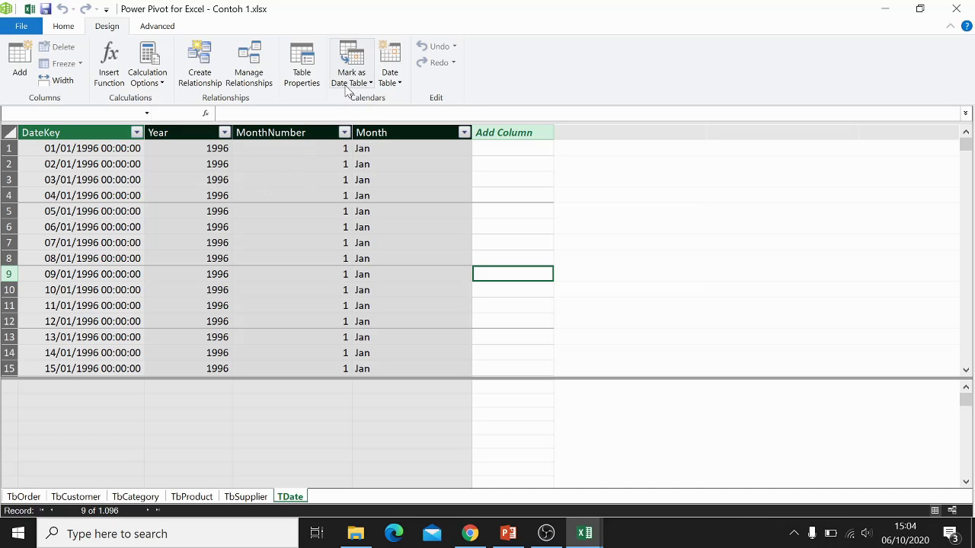
# Step: Check the procedure slide in PowerPoint and the pivot tables in the Contoh 1.xlsx Excel window, and return to TDate in Power Pivot
pyautogui.click(520, 539)
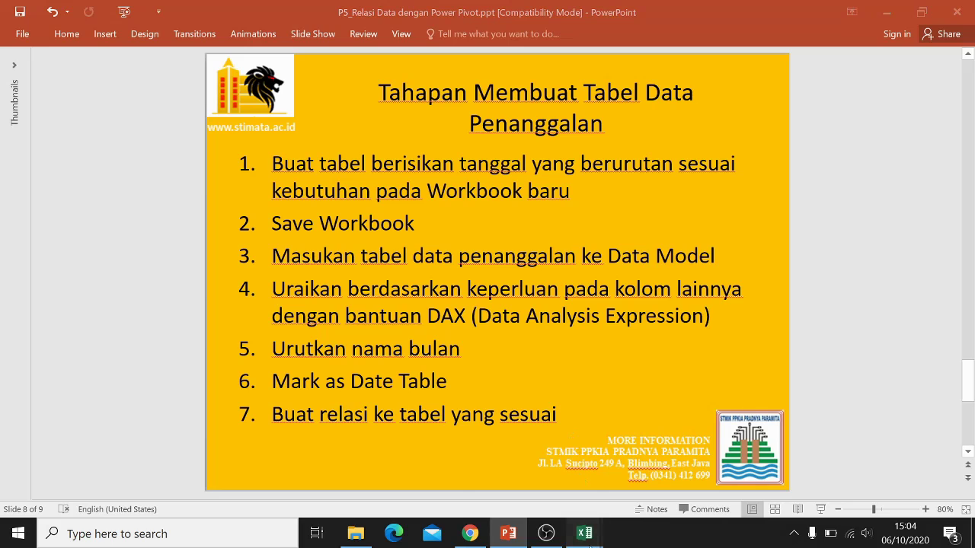
pyautogui.moveTo(585, 533)
pyautogui.click(552, 479)
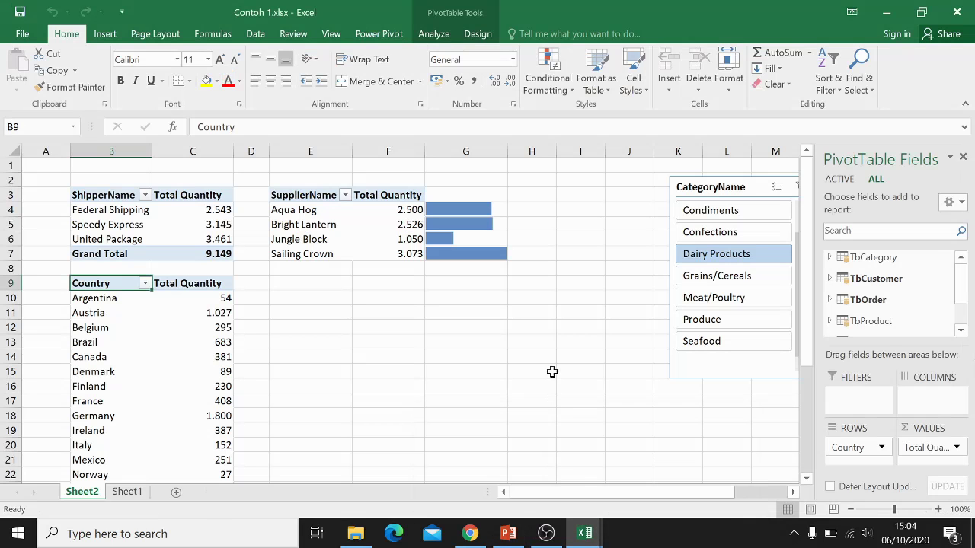
pyautogui.click(553, 370)
pyautogui.moveTo(585, 533)
pyautogui.click(651, 488)
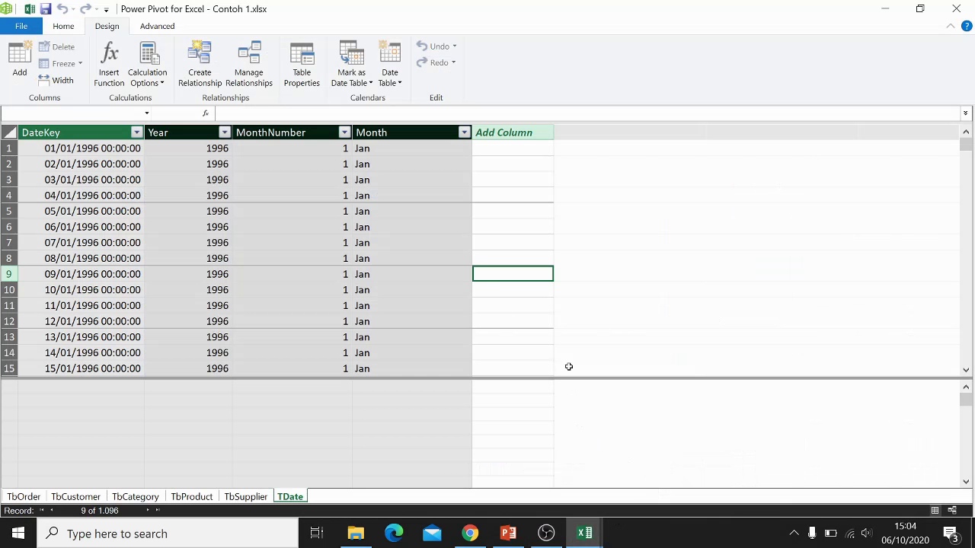
pyautogui.click(414, 289)
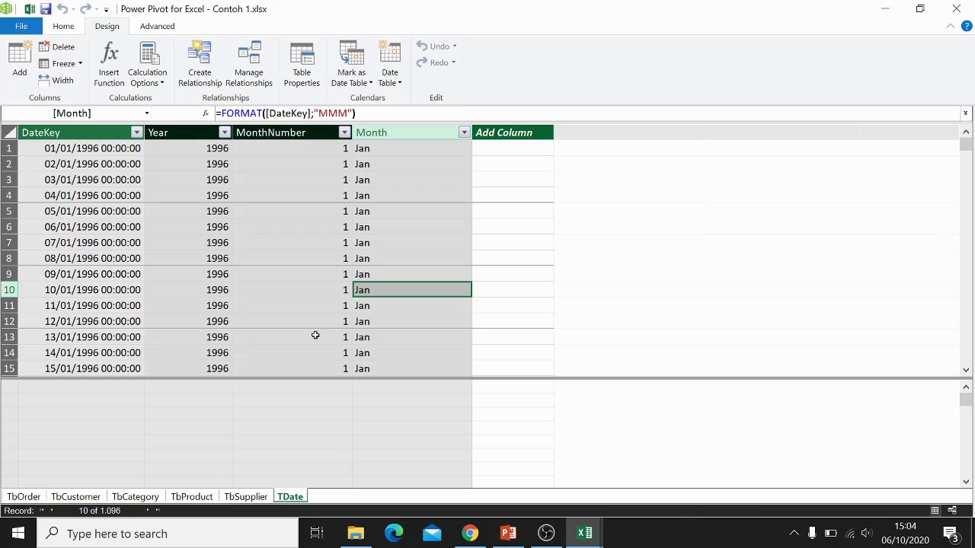
pyautogui.click(68, 29)
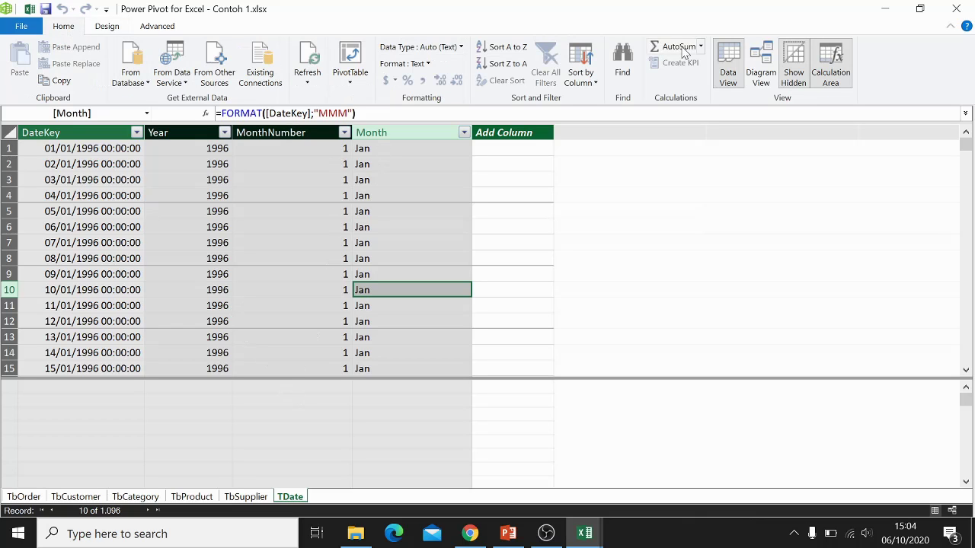
# Step: Rearrange the tables in the model's diagram view, placing TDate beside TbOrder and spacing TbCustomer, TbCategory, TbSupplier and TbProduct around it
pyautogui.click(765, 65)
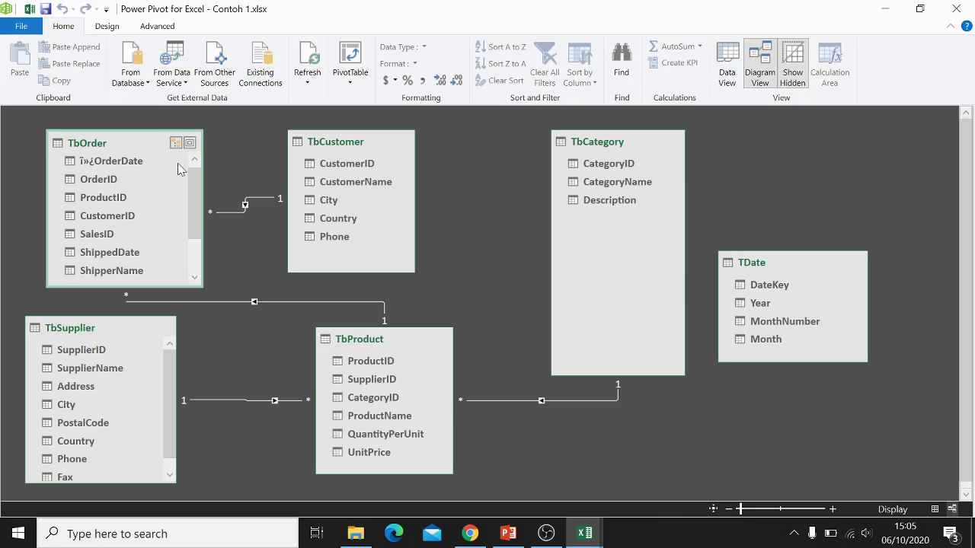
pyautogui.moveTo(107, 149); pyautogui.dragTo(166, 148)
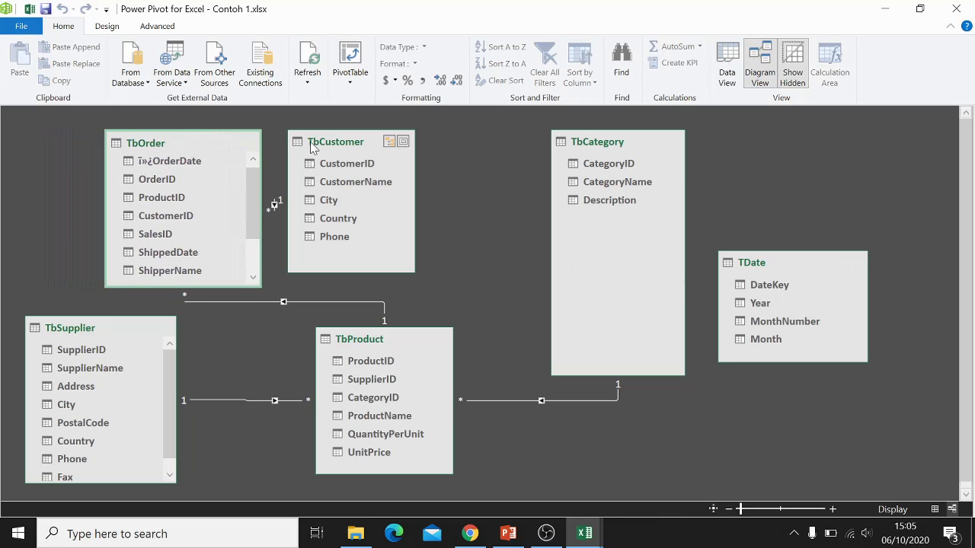
pyautogui.moveTo(352, 143); pyautogui.dragTo(454, 145)
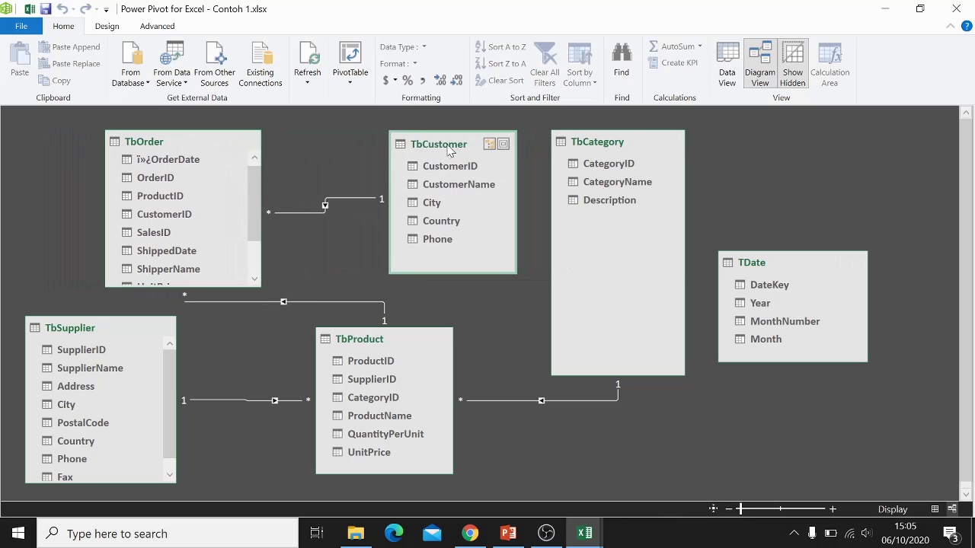
pyautogui.moveTo(122, 329); pyautogui.dragTo(176, 366)
pyautogui.moveTo(409, 341); pyautogui.dragTo(420, 357)
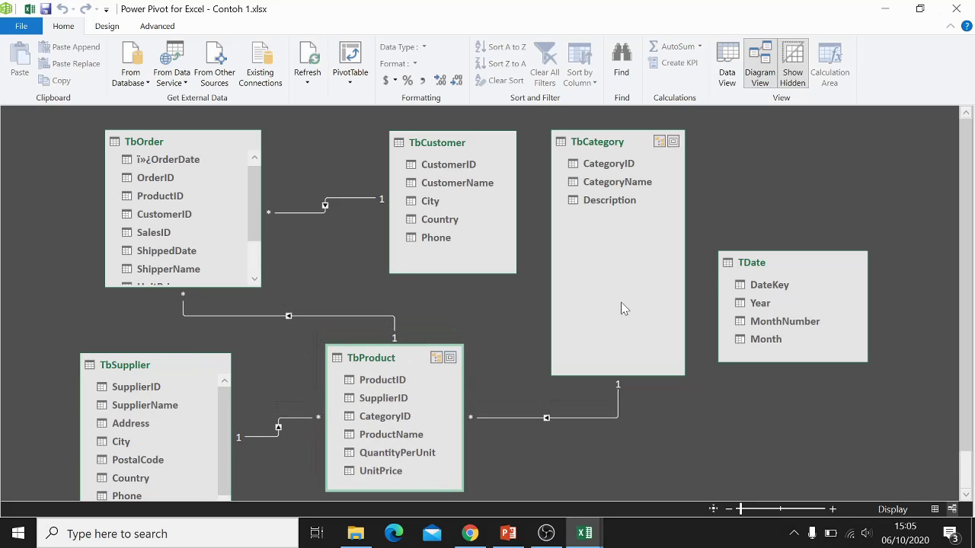
pyautogui.moveTo(779, 265); pyautogui.dragTo(87, 218)
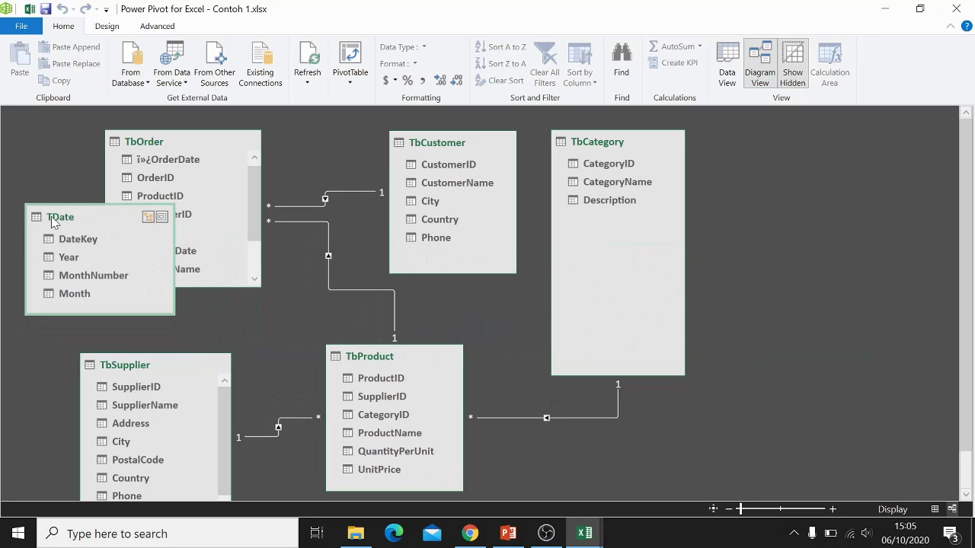
pyautogui.moveTo(201, 144); pyautogui.dragTo(300, 145)
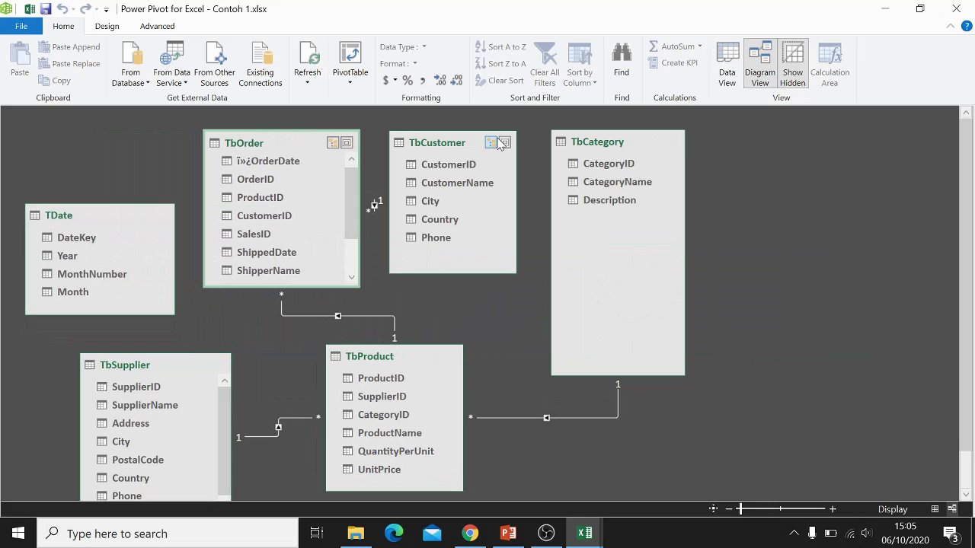
pyautogui.moveTo(615, 147); pyautogui.dragTo(720, 211)
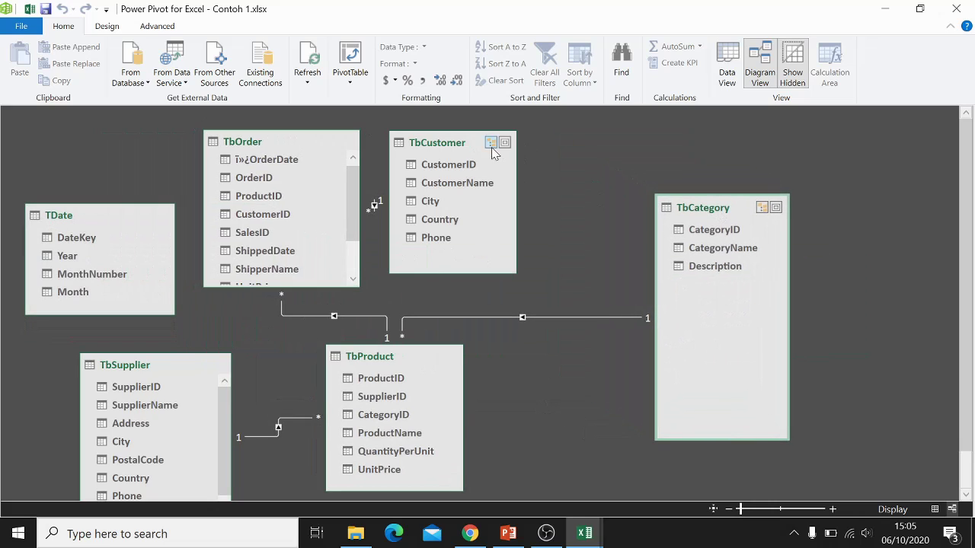
pyautogui.moveTo(475, 142); pyautogui.dragTo(590, 149)
# Step: Relate DateKey in TDate to the OrderDate field of TbOrder, and close the Power Pivot window
pyautogui.moveTo(283, 148); pyautogui.dragTo(343, 149)
pyautogui.moveTo(93, 243); pyautogui.dragTo(293, 160)
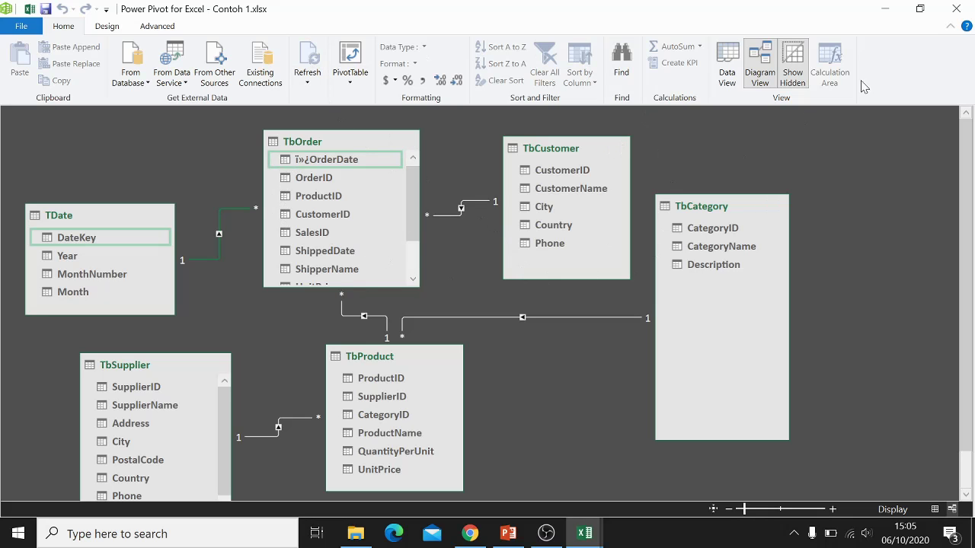
pyautogui.click(956, 9)
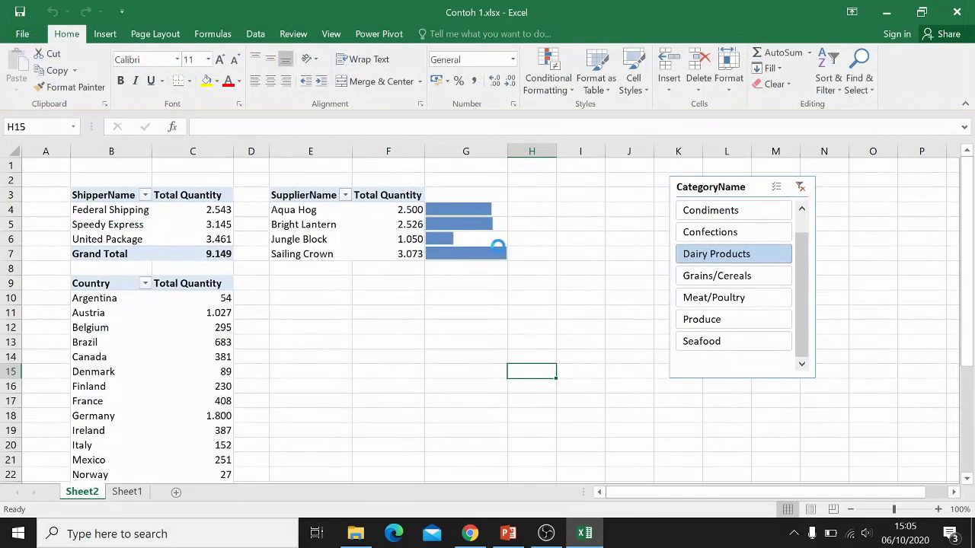
# Step: Copy the ShipperName pivot table in B3:C7 on Sheet2 and paste it at cell I3
pyautogui.click(569, 251)
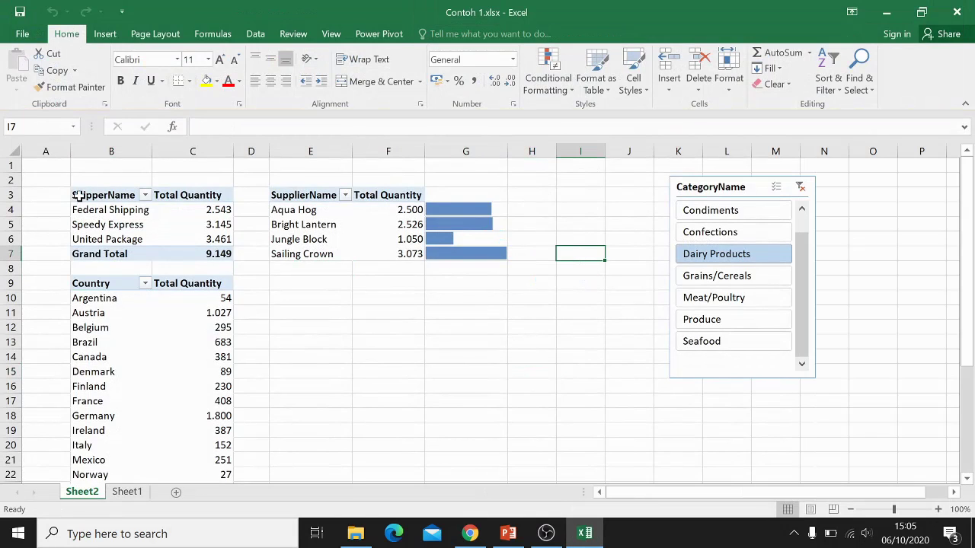
pyautogui.moveTo(82, 197); pyautogui.dragTo(218, 246)
pyautogui.hotkey('ctrl', 'c')
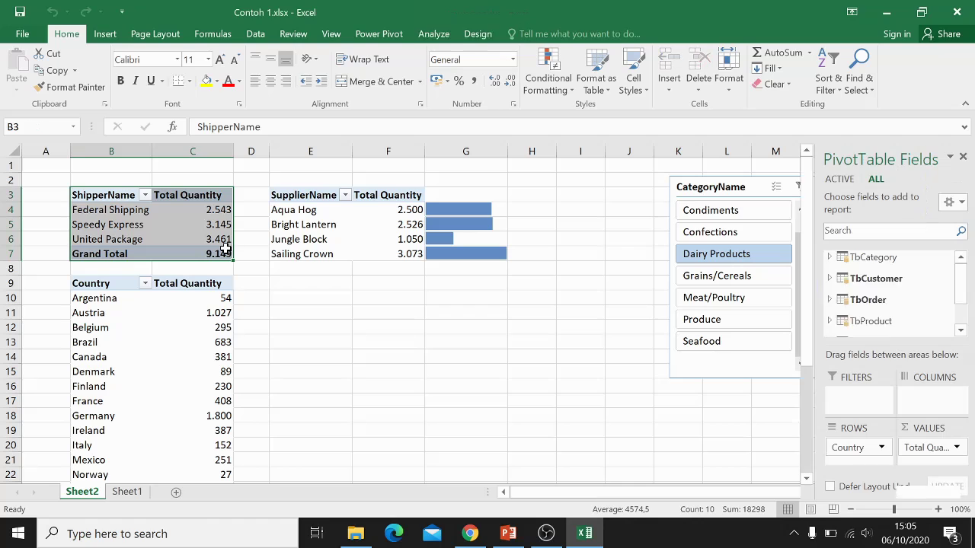
pyautogui.click(565, 194)
pyautogui.hotkey('ctrl', 'v')
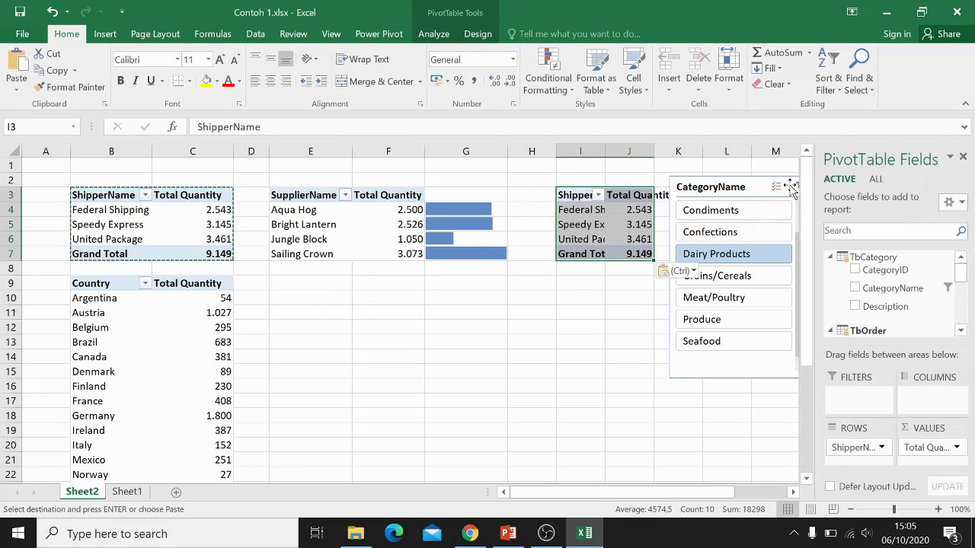
# Step: Clear the CategoryName slicer filter and autofit column I to the copied pivot table
pyautogui.click(579, 192)
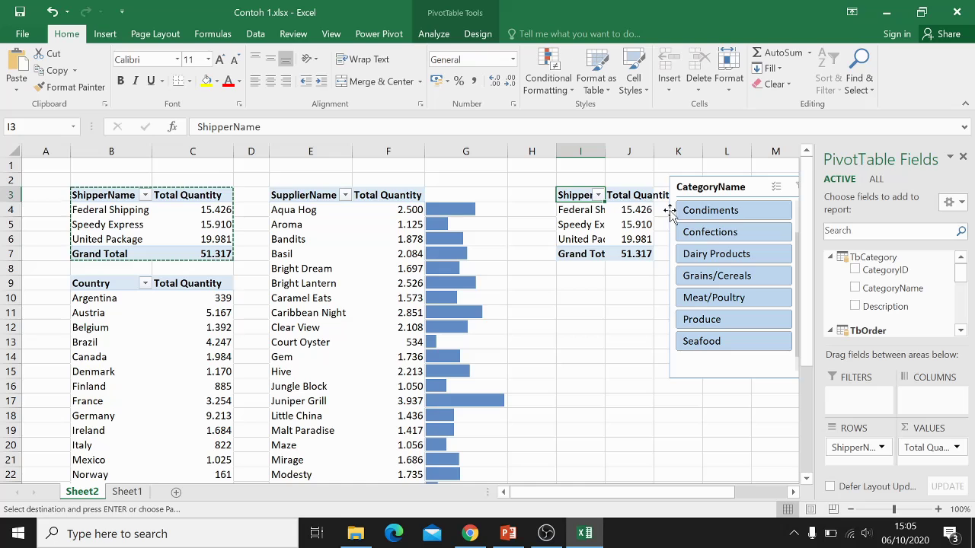
pyautogui.doubleClick(601, 151)
pyautogui.moveTo(609, 493); pyautogui.dragTo(645, 493)
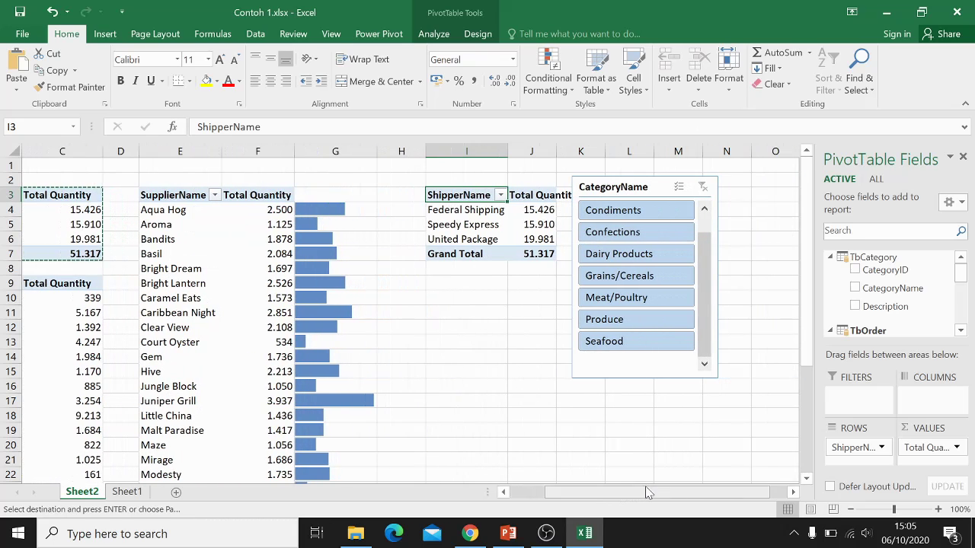
# Step: Replace ShipperName in the copied pivot table's rows with the Year field from TDate
pyautogui.click(881, 449)
pyautogui.click(880, 412)
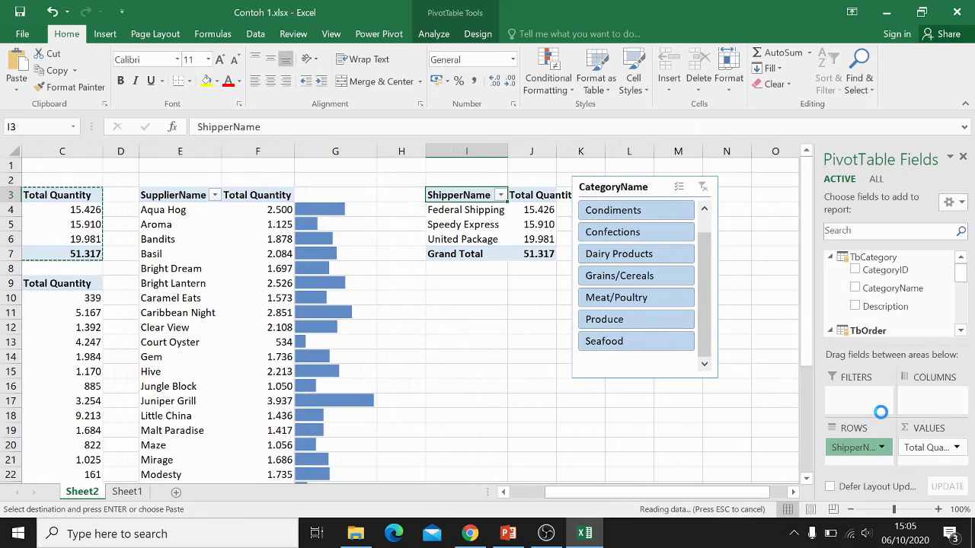
pyautogui.click(876, 180)
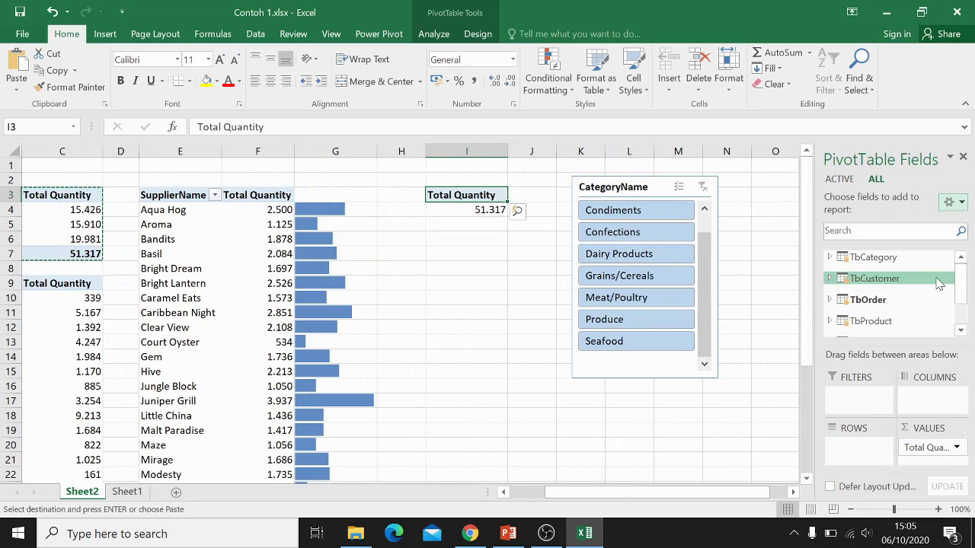
pyautogui.scroll(-2, 961, 286)
pyautogui.click(832, 321)
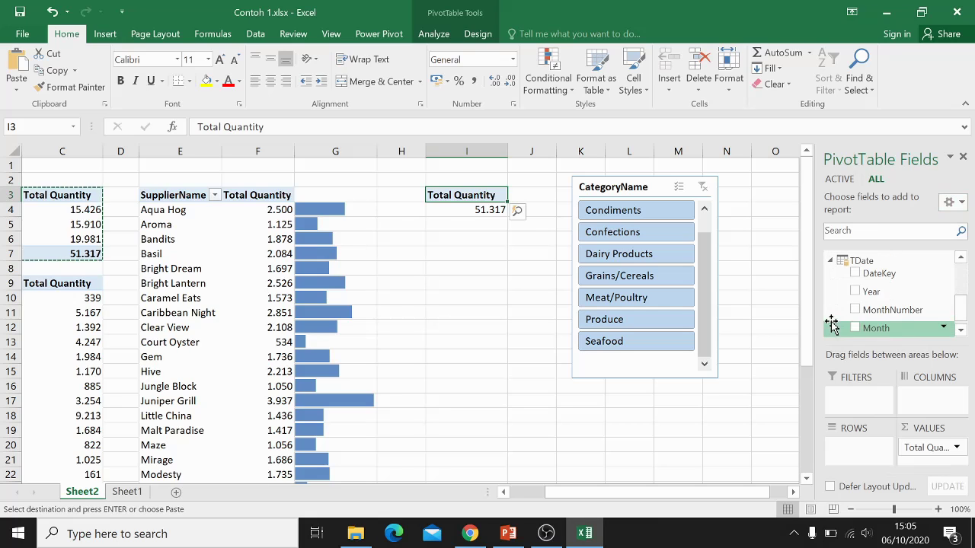
pyautogui.moveTo(859, 289); pyautogui.dragTo(859, 441)
# Step: Move the CategoryName slicer clear of the copied pivot table and autofit column J
pyautogui.moveTo(651, 197); pyautogui.dragTo(730, 191)
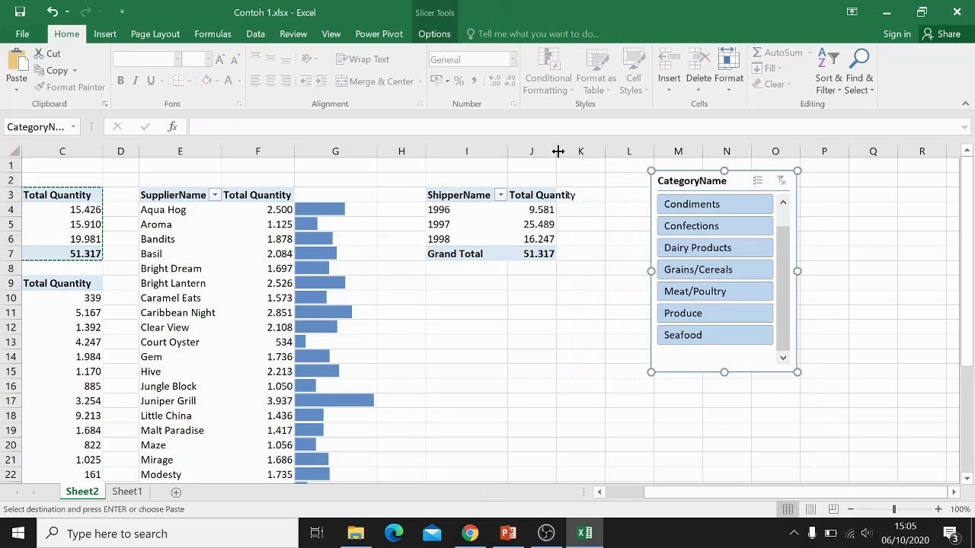
pyautogui.doubleClick(558, 152)
# Step: Rename the copied pivot table's row header in cell I3 as Year
pyautogui.click(443, 192)
pyautogui.doubleClick(228, 126)
pyautogui.write('Year')
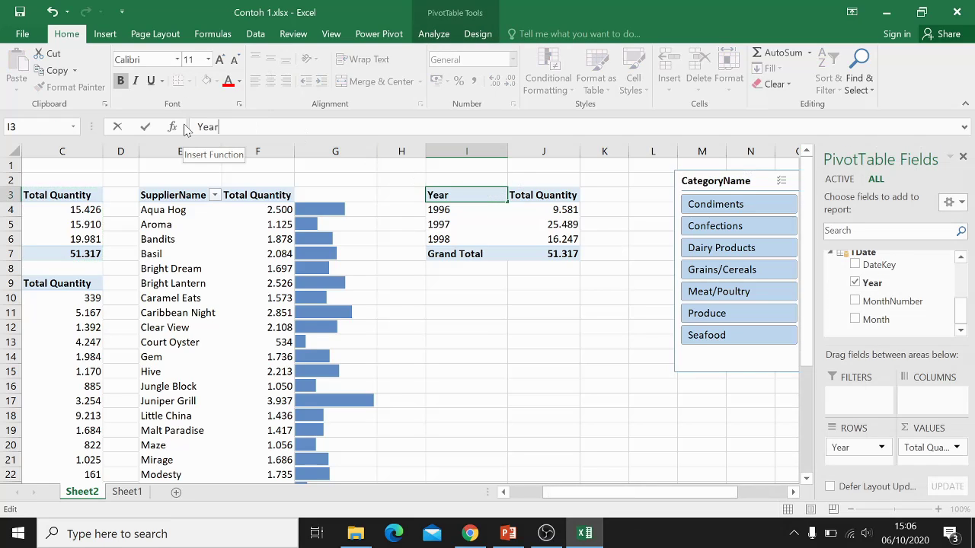
pyautogui.press('Return')
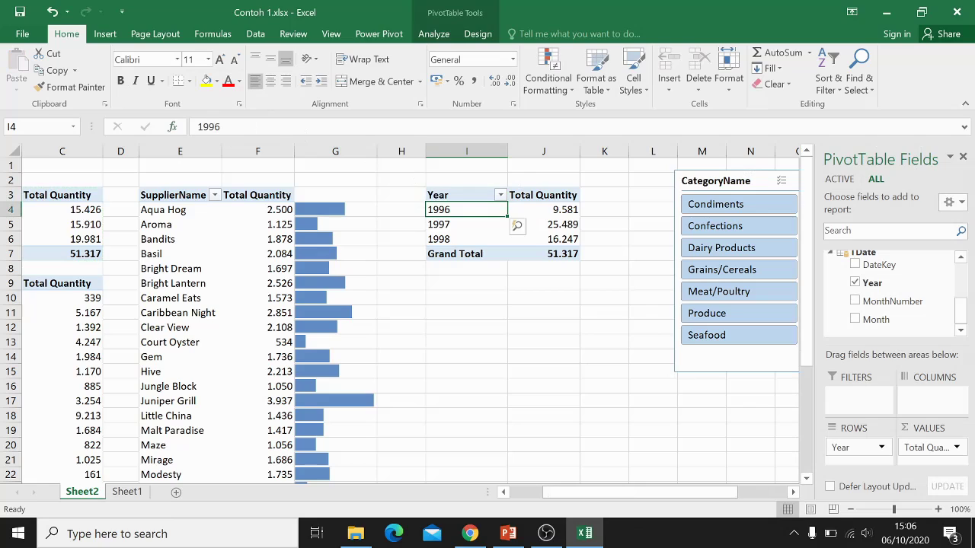
# Step: Delete the empty column H before the Year pivot table and slightly widen column G with the data bars
pyautogui.click(510, 313)
pyautogui.click(402, 151)
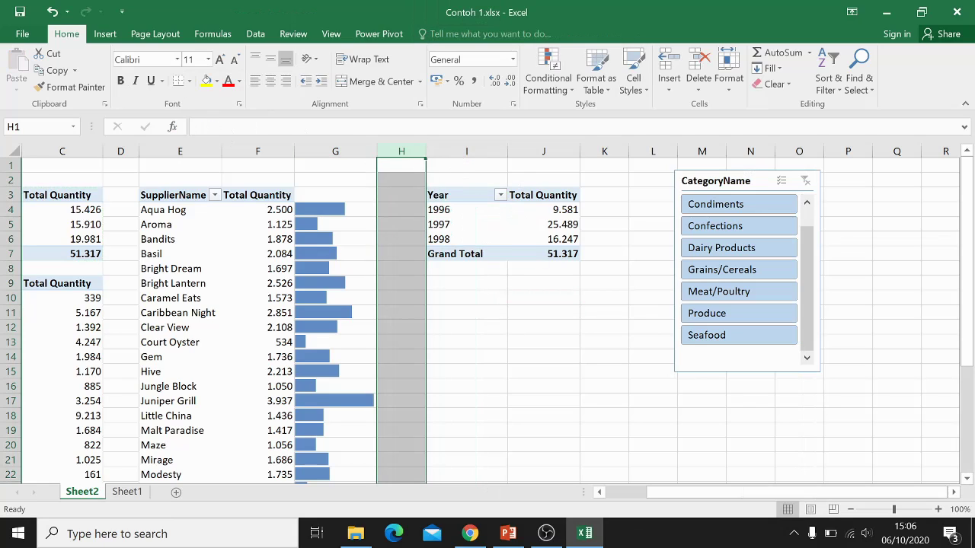
pyautogui.click(698, 65)
pyautogui.click(555, 355)
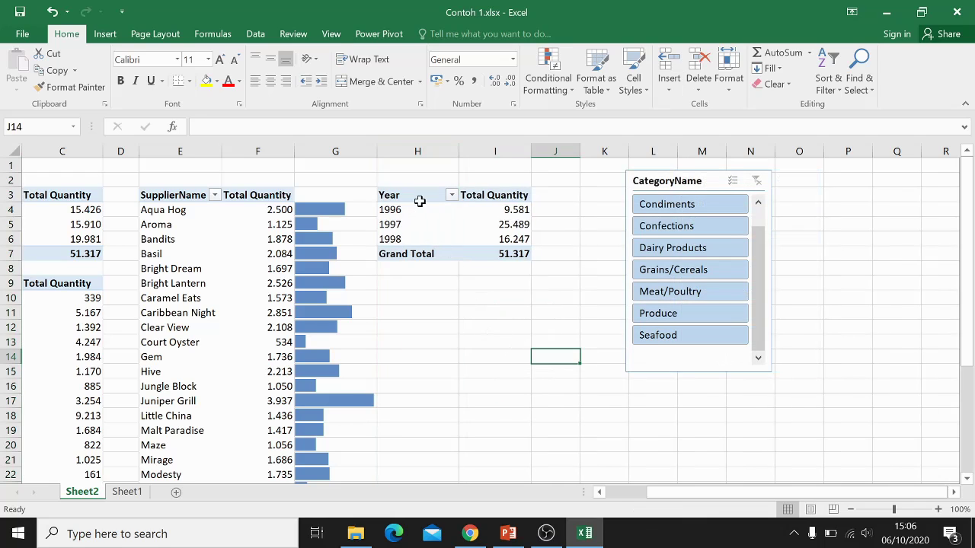
pyautogui.moveTo(663, 493); pyautogui.dragTo(620, 493)
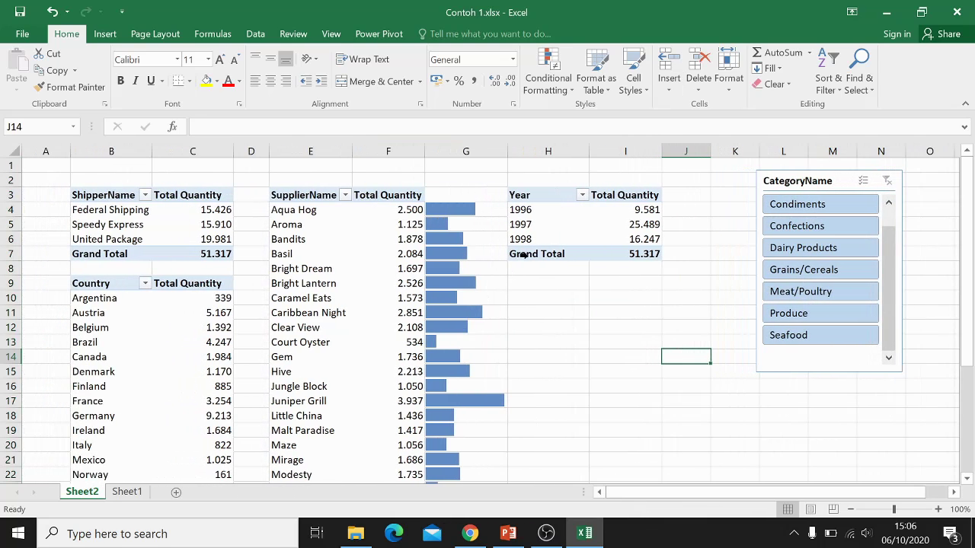
pyautogui.moveTo(507, 151); pyautogui.dragTo(520, 150)
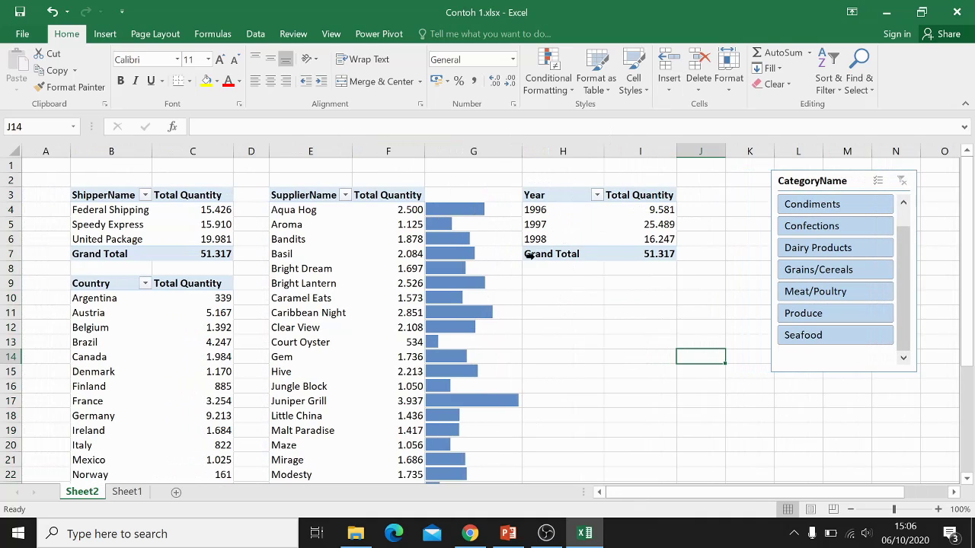
# Step: Add the Month field from TDate to the Year pivot table's rows, nested below Year
pyautogui.click(553, 196)
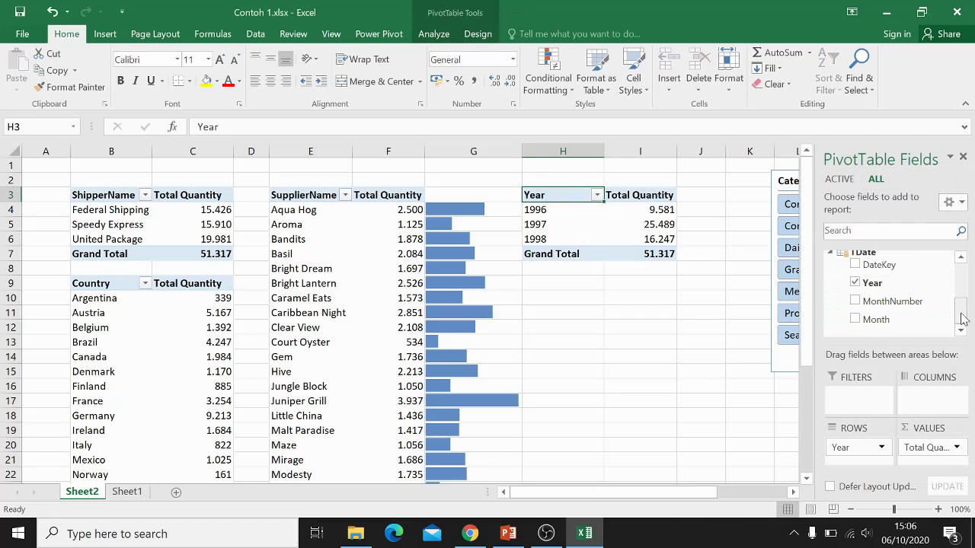
pyautogui.click(855, 321)
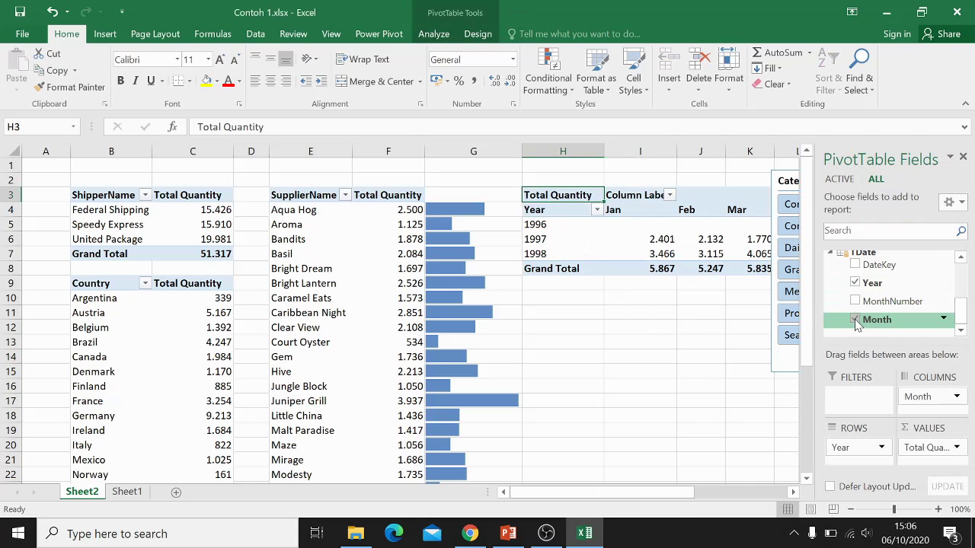
pyautogui.click(855, 321)
pyautogui.moveTo(856, 321); pyautogui.dragTo(844, 462)
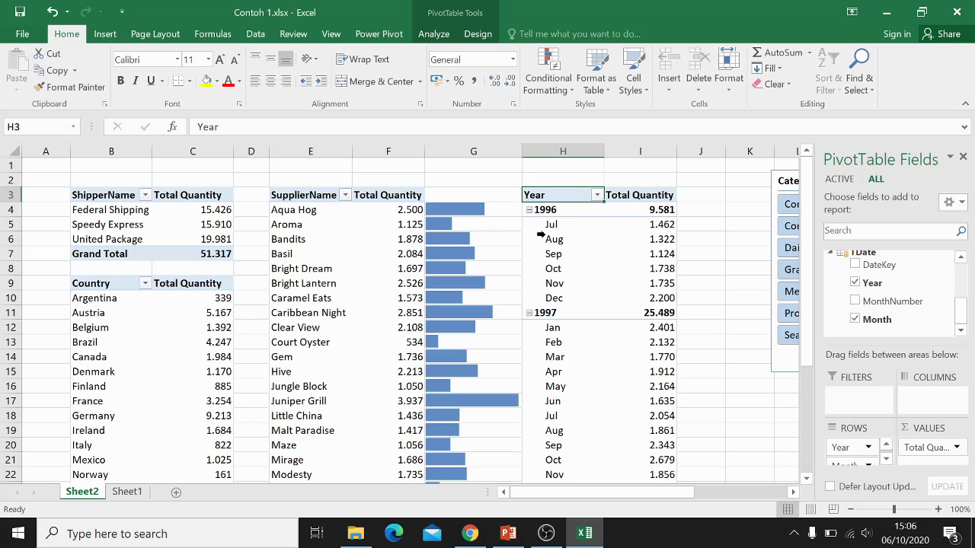
# Step: Collapse the month details of 1996, 1997 and 1998 in the Year pivot table
pyautogui.click(528, 210)
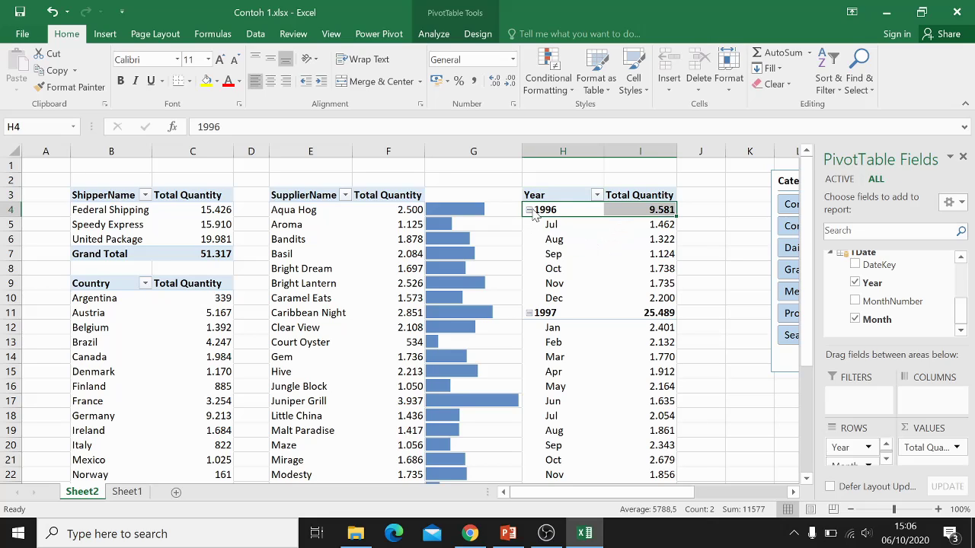
pyautogui.click(529, 210)
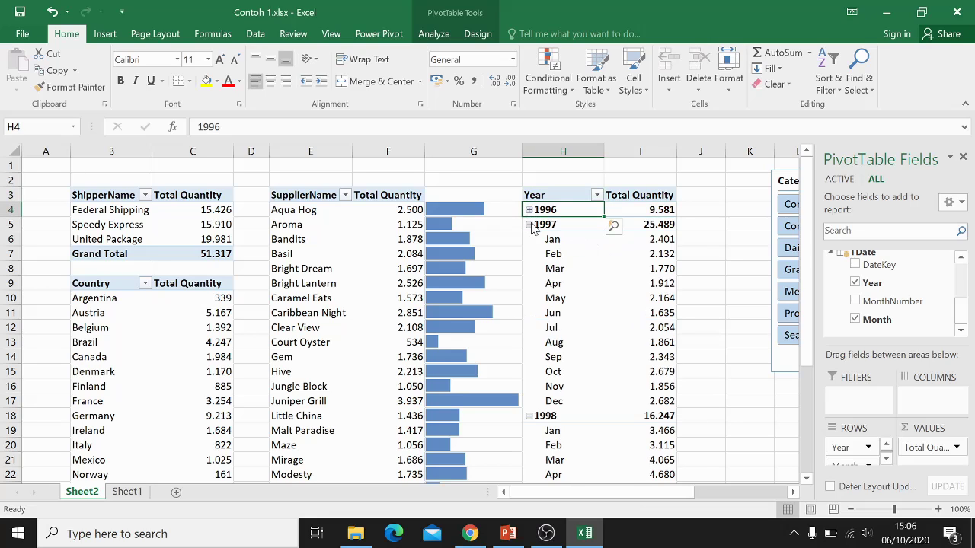
pyautogui.click(529, 224)
pyautogui.click(530, 239)
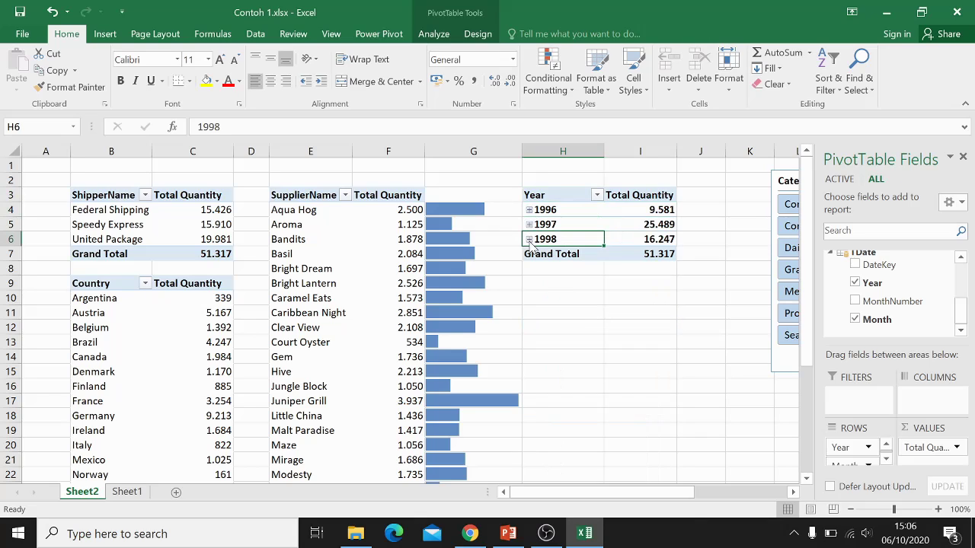
# Step: Expand the months of 1997 and 1996 in turn to examine them, collapsing each year again
pyautogui.click(529, 225)
pyautogui.click(529, 225)
pyautogui.click(529, 225)
pyautogui.click(529, 225)
pyautogui.click(529, 225)
pyautogui.click(529, 225)
pyautogui.click(529, 210)
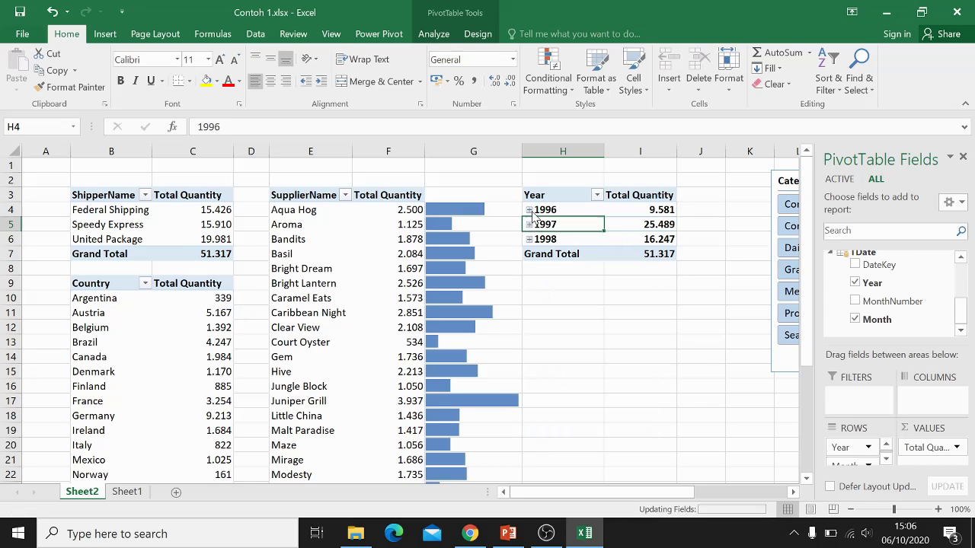
pyautogui.click(530, 211)
# Step: Move the CategoryName slicer closer to the Year pivot table and filter the pivot tables to Condiments
pyautogui.click(638, 326)
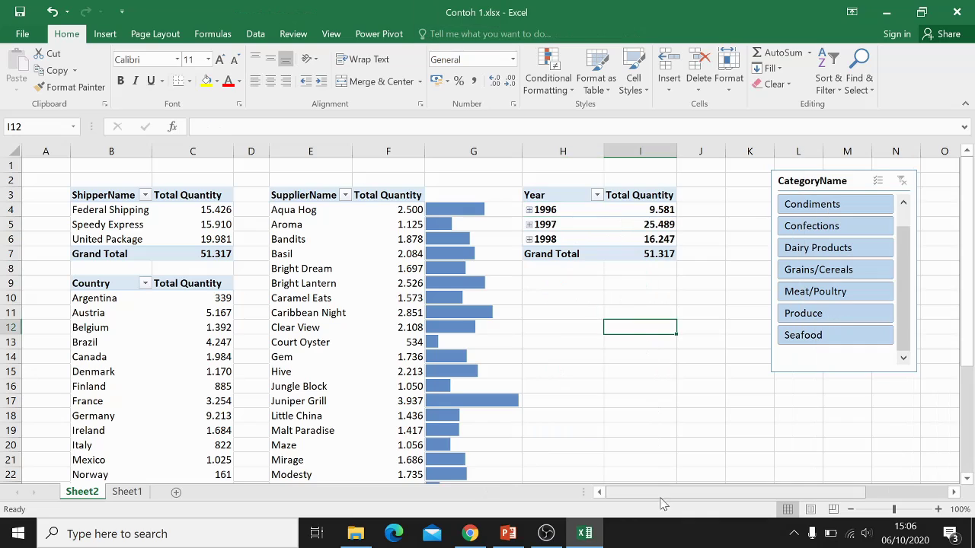
pyautogui.moveTo(658, 492); pyautogui.dragTo(654, 493)
pyautogui.moveTo(800, 181); pyautogui.dragTo(753, 182)
pyautogui.click(766, 203)
# Step: Examine the monthly Condiments quantities for 1996 in the Year pivot table and collapse the year again
pyautogui.click(590, 198)
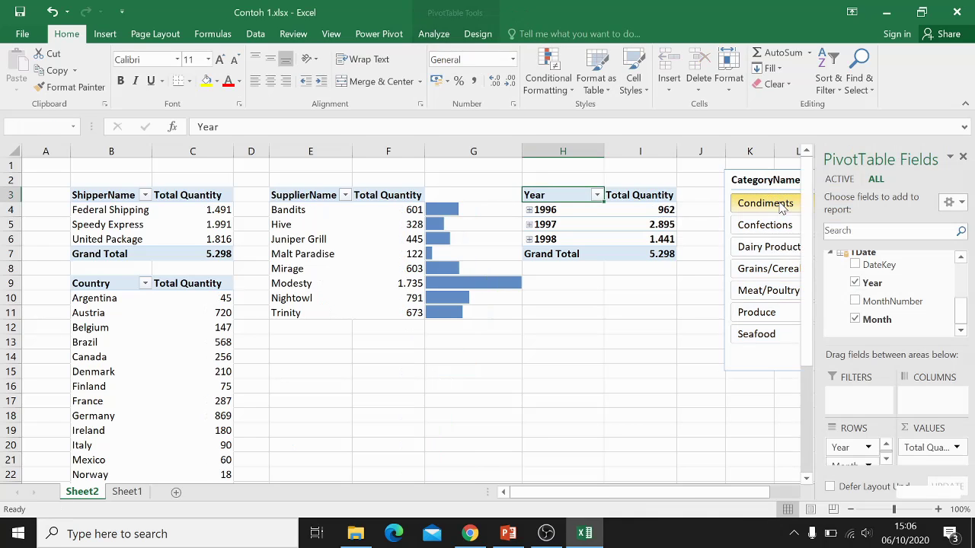
pyautogui.click(529, 211)
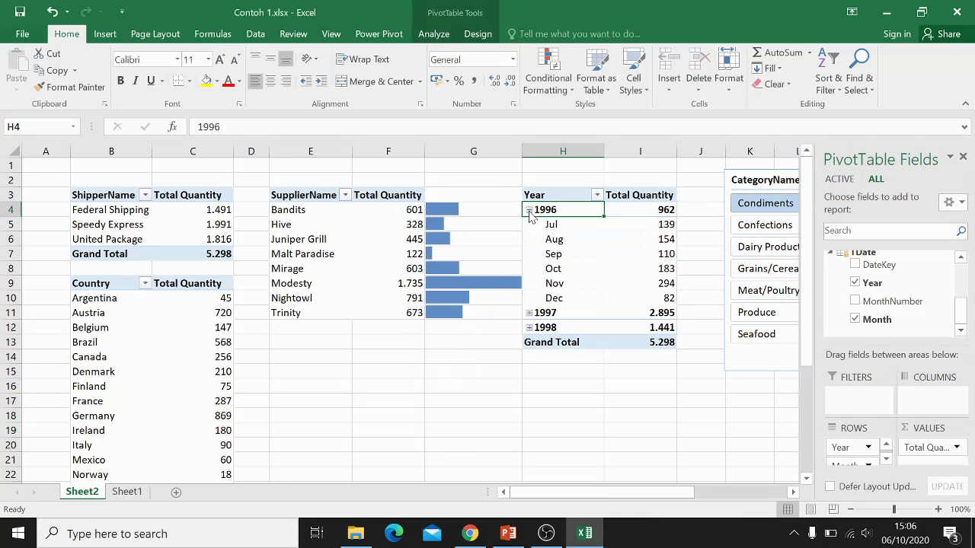
pyautogui.click(529, 210)
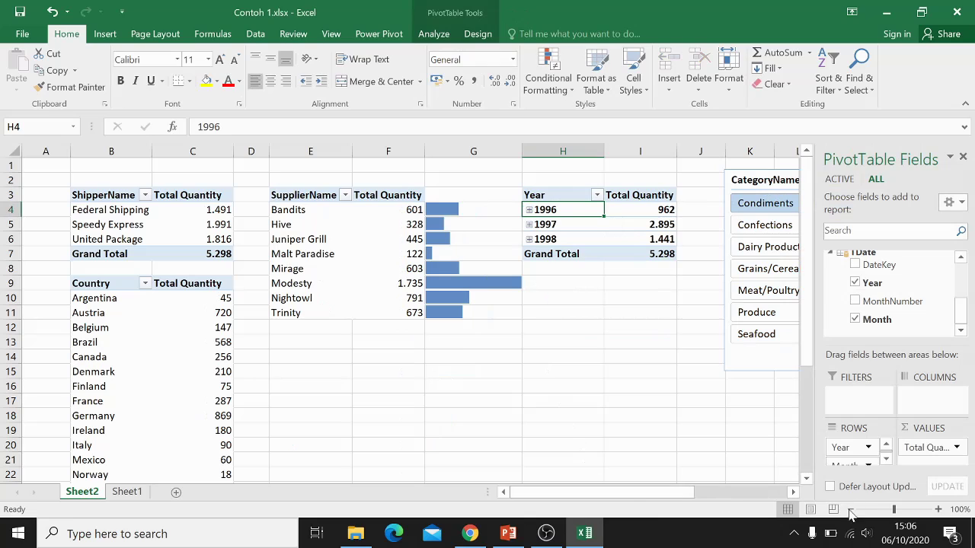
# Step: Close the PivotTable field list and filter the pivot tables by each category from Confections through Seafood in turn
pyautogui.click(963, 158)
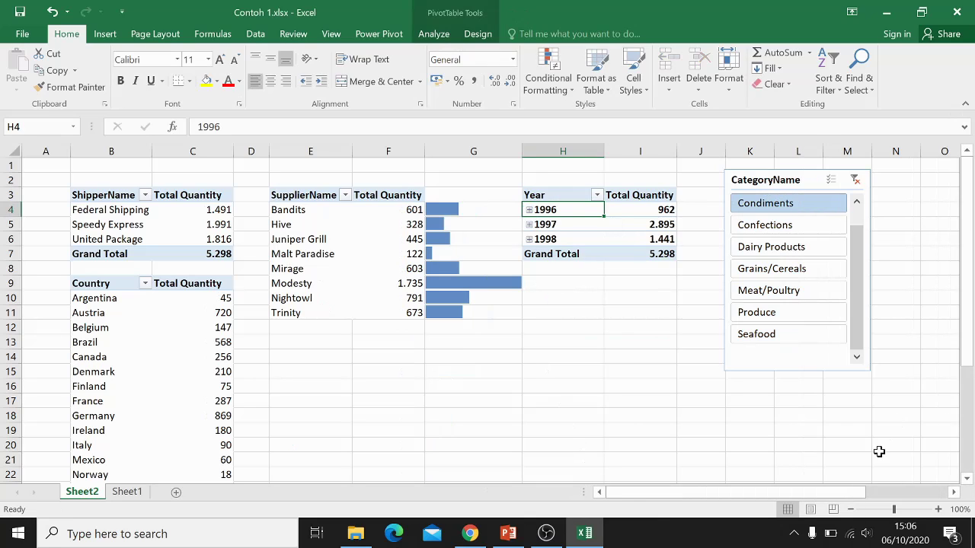
pyautogui.click(794, 225)
pyautogui.click(766, 246)
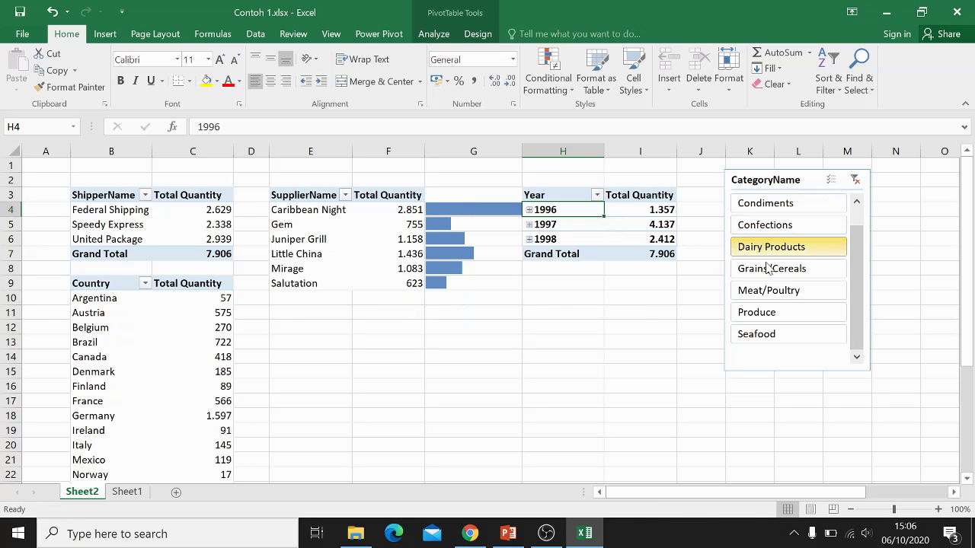
pyautogui.click(765, 269)
pyautogui.click(784, 293)
pyautogui.click(789, 313)
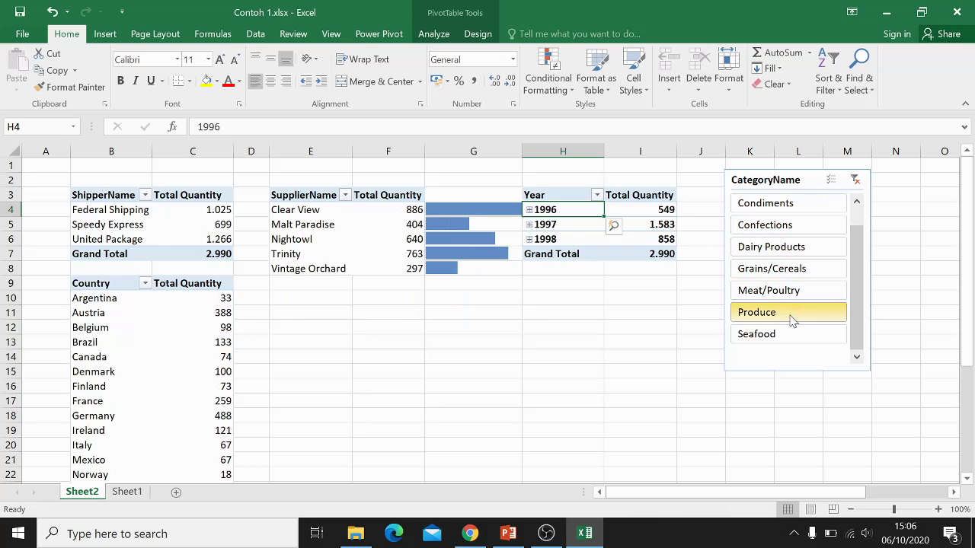
pyautogui.click(796, 337)
# Step: Widen data bar column G and insert a narrow blank spacer column between it and the Year pivot table
pyautogui.moveTo(522, 147); pyautogui.dragTo(543, 147)
pyautogui.click(574, 144)
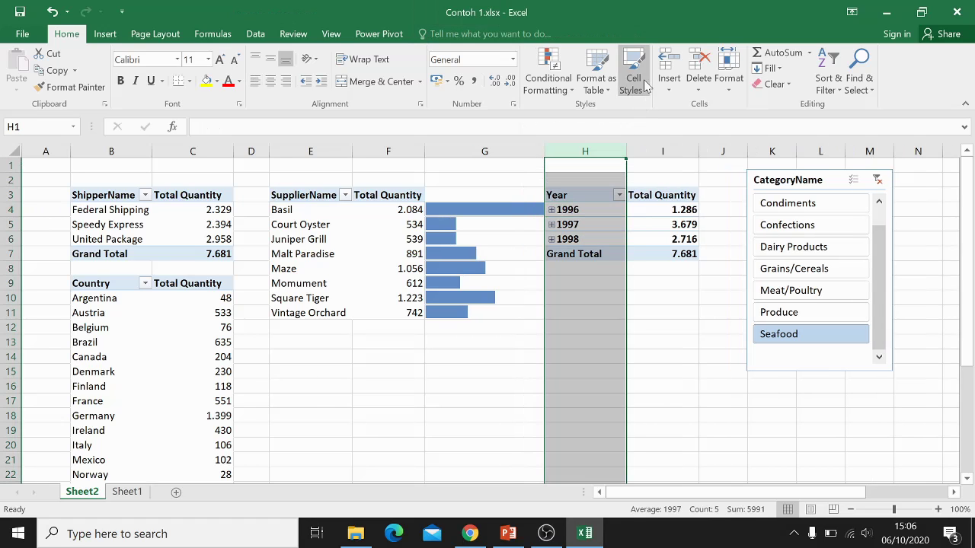
pyautogui.moveTo(626, 150); pyautogui.dragTo(573, 152)
pyautogui.click(695, 281)
# Step: Move the CategoryName slicer slightly away from the Year pivot table and filter by each category from Condiments through Meat/Poultry in turn
pyautogui.moveTo(836, 189); pyautogui.dragTo(856, 185)
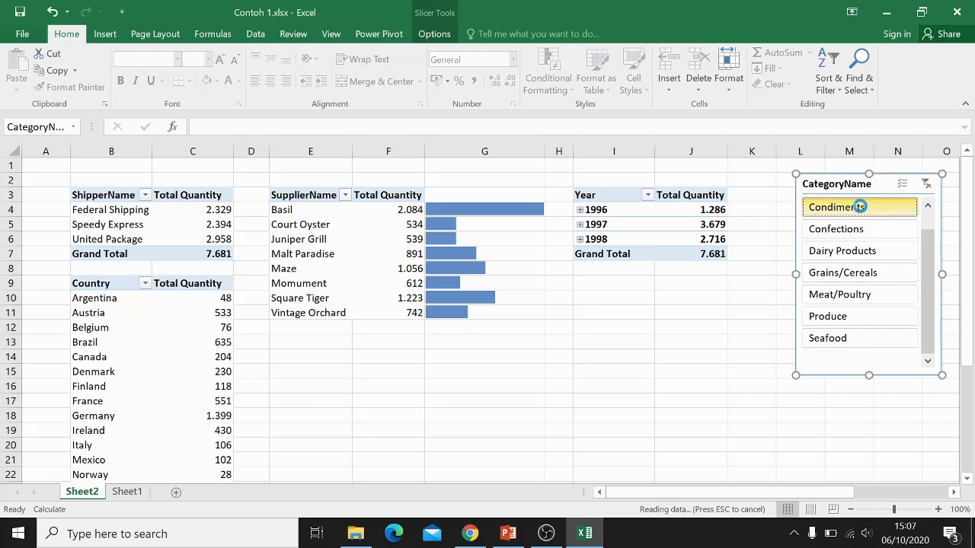
pyautogui.click(856, 208)
pyautogui.click(855, 232)
pyautogui.click(846, 251)
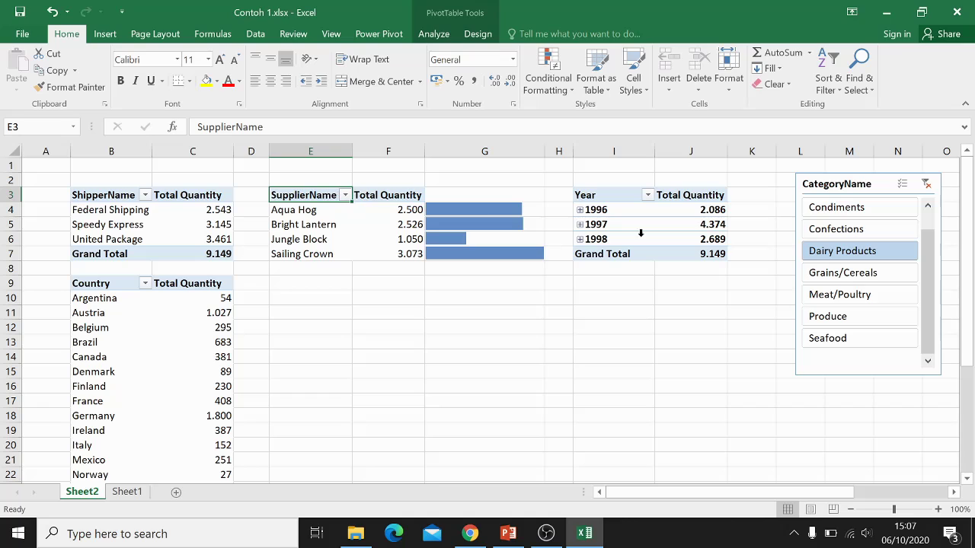
pyautogui.click(844, 283)
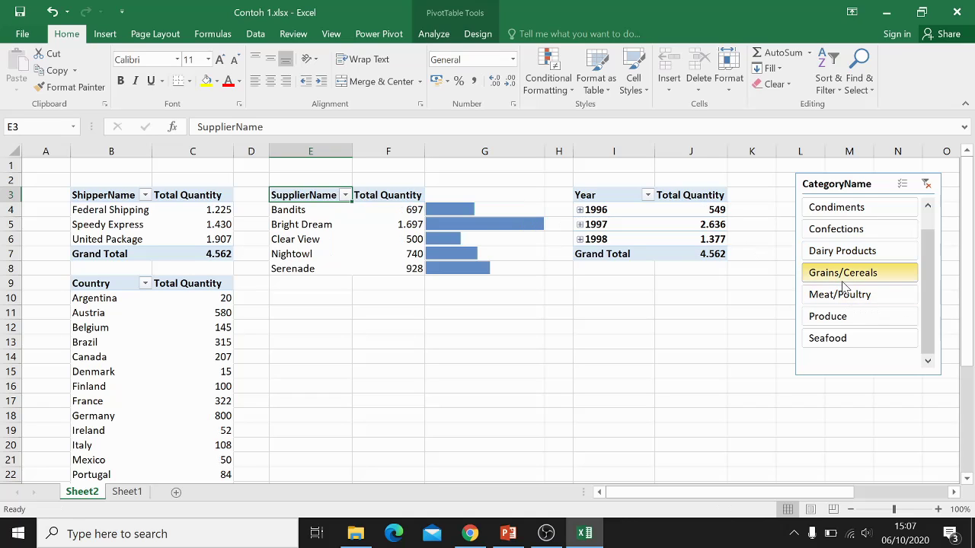
pyautogui.click(83, 195)
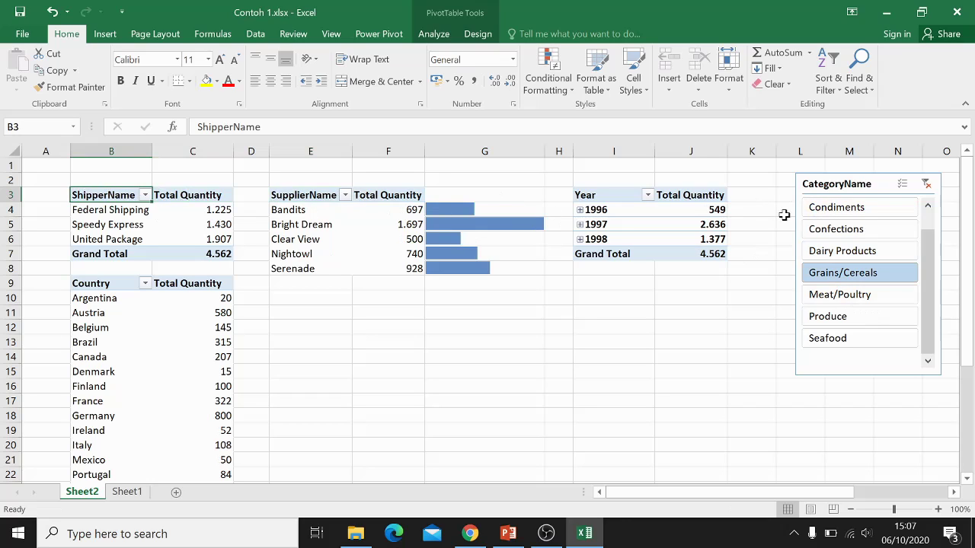
pyautogui.click(855, 294)
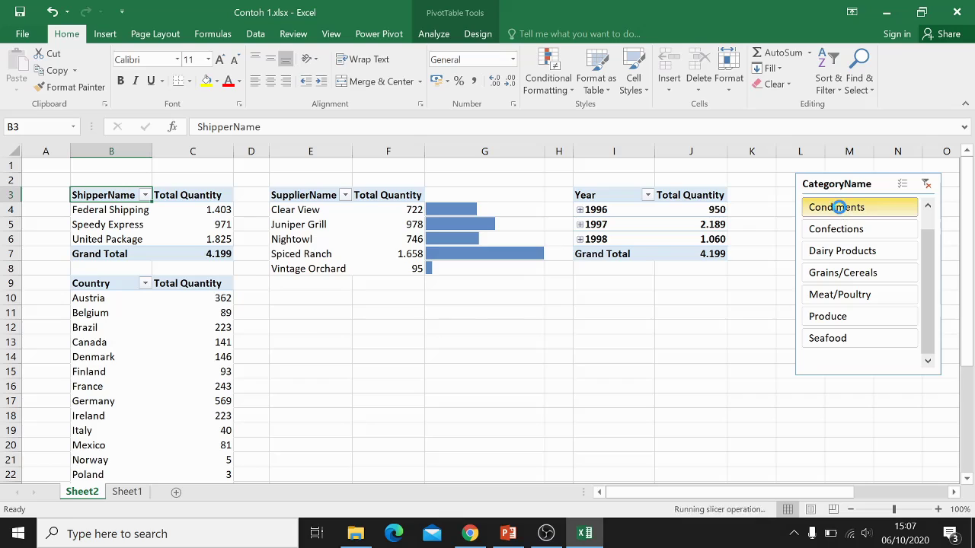
# Step: Filter by each category from Condiments through Seafood in turn to compare the shipper, country, supplier and year quantities
pyautogui.click(838, 207)
pyautogui.click(207, 280)
pyautogui.click(358, 241)
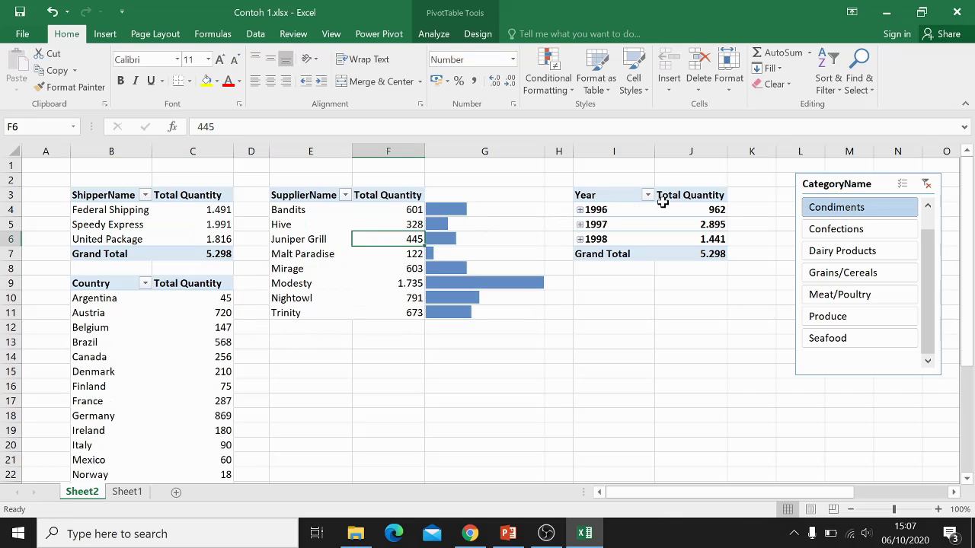
pyautogui.click(662, 207)
pyautogui.click(857, 250)
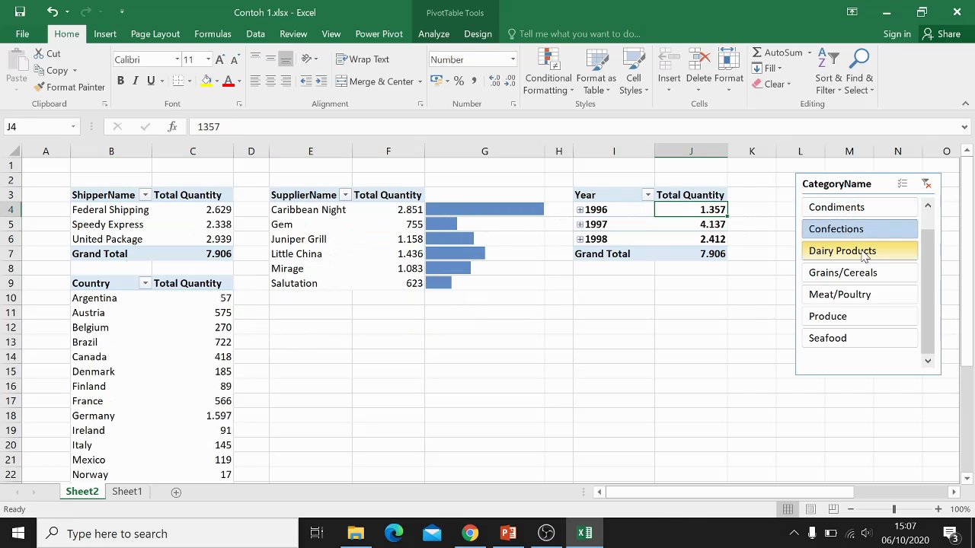
pyautogui.click(866, 272)
pyautogui.click(858, 294)
pyautogui.click(855, 319)
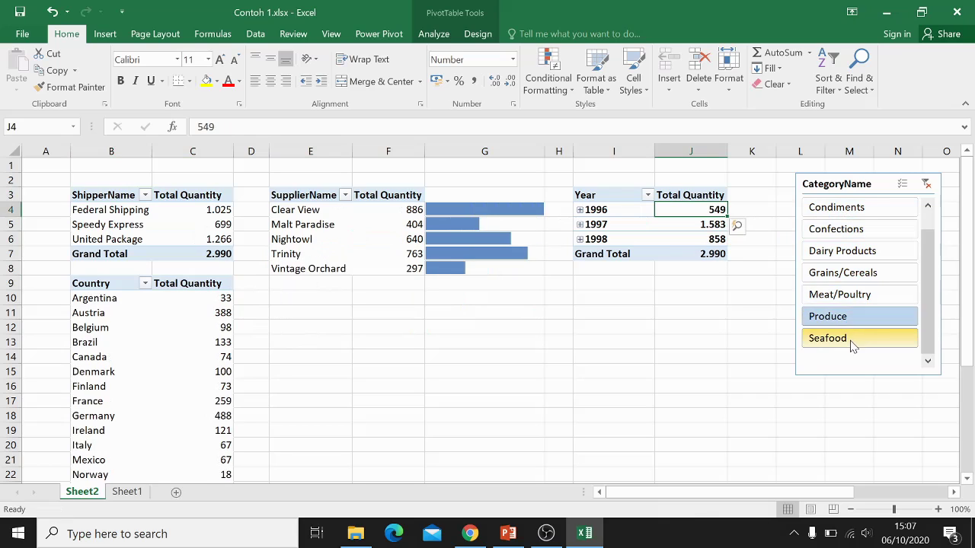
pyautogui.click(852, 341)
# Step: Run through the CategoryName filter again from Condiments to Produce to examine how all the pivot tables respond
pyautogui.click(851, 210)
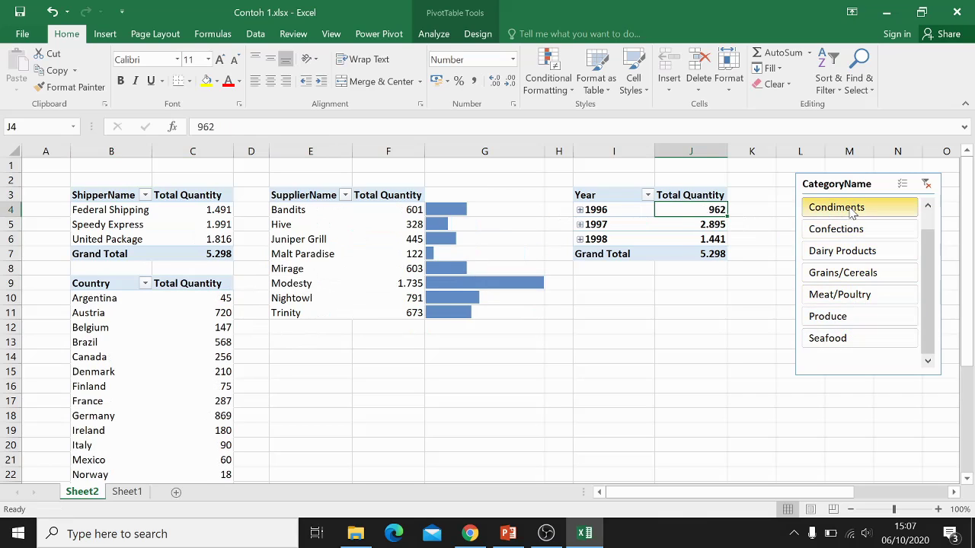
pyautogui.click(856, 232)
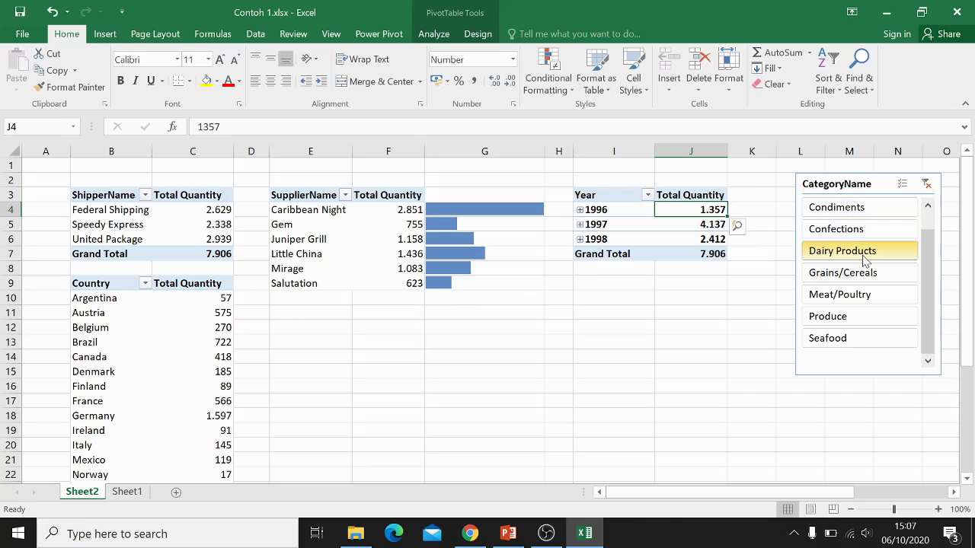
pyautogui.click(863, 255)
pyautogui.click(862, 272)
pyautogui.click(876, 297)
pyautogui.click(877, 314)
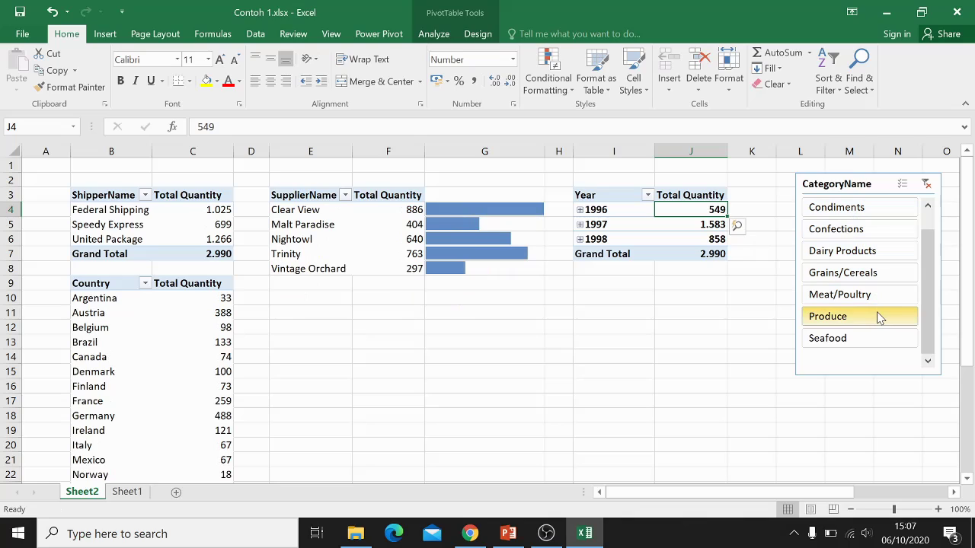